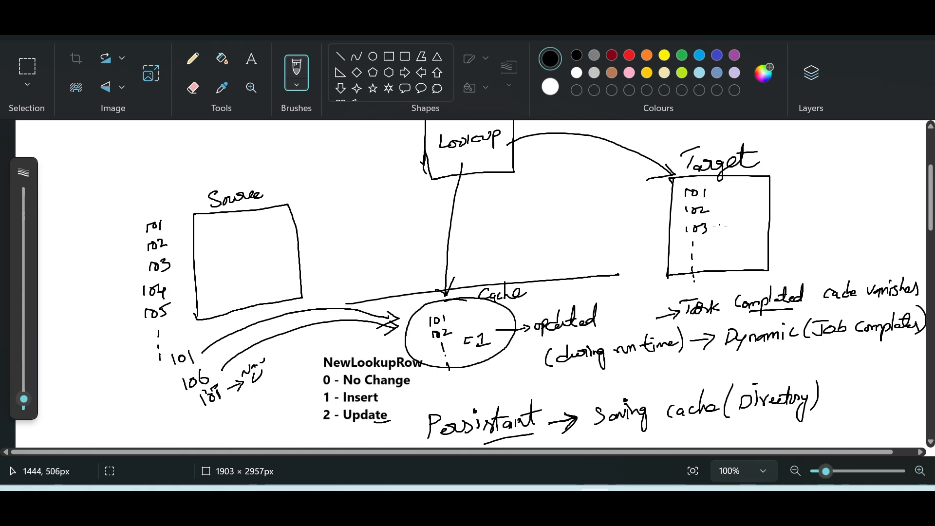
Examine the lookup cache diagram of source, target and cache, with the notes on static, dynamic and persistent caches
{"action": "scroll", "coordinate": [627, 259], "scroll_direction": "up", "scroll_amount": 1}
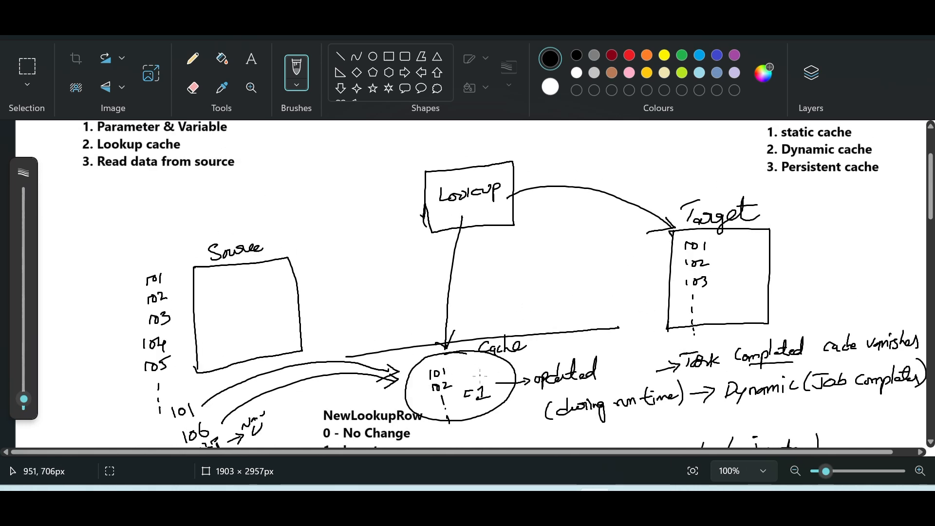
{"action": "scroll", "coordinate": [476, 375], "scroll_direction": "down", "scroll_amount": 2}
{"action": "scroll", "coordinate": [476, 375], "scroll_direction": "up", "scroll_amount": 3}
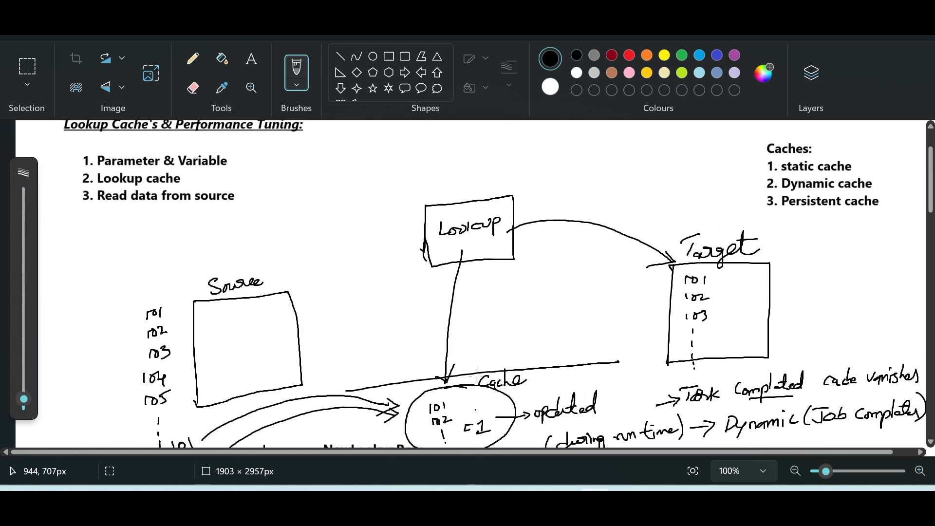
{"action": "scroll", "coordinate": [476, 374], "scroll_direction": "down", "scroll_amount": 2}
{"action": "scroll", "coordinate": [476, 379], "scroll_direction": "down", "scroll_amount": 2}
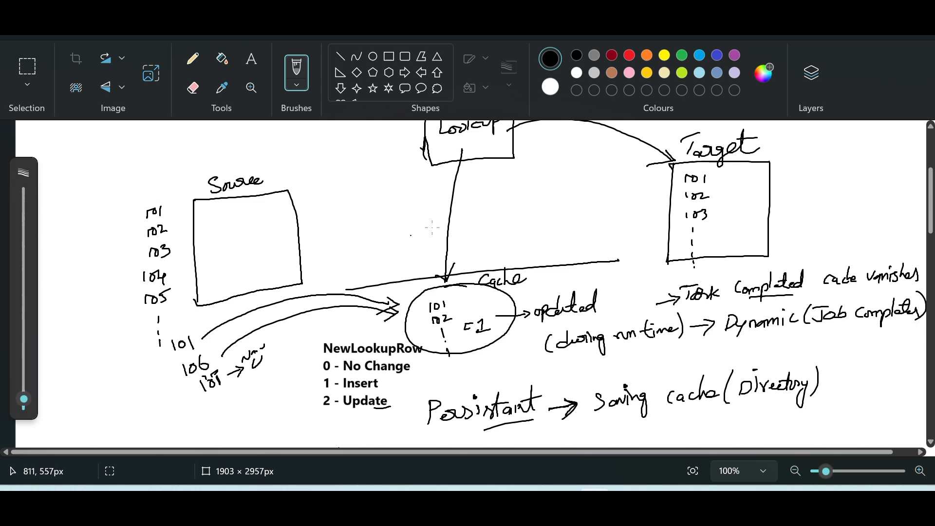
{"action": "scroll", "coordinate": [461, 221], "scroll_direction": "up", "scroll_amount": 3}
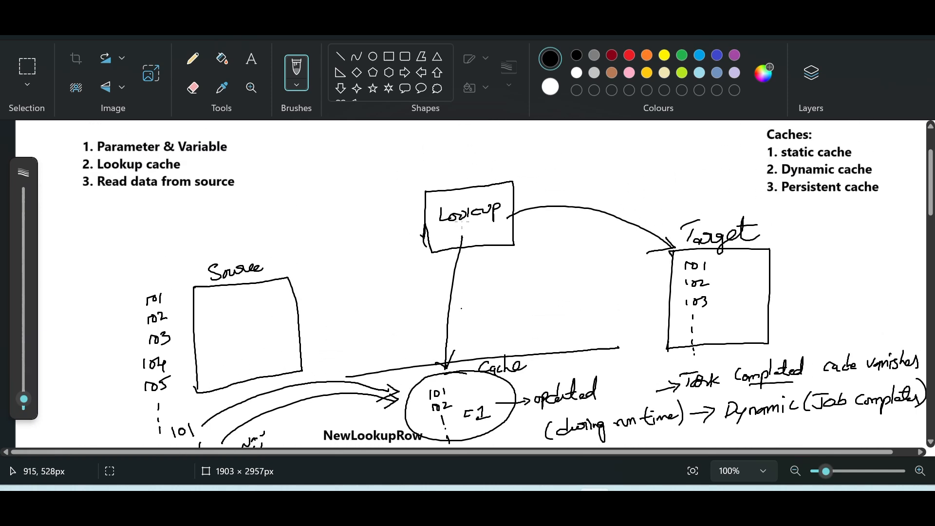
{"action": "scroll", "coordinate": [461, 224], "scroll_direction": "down", "scroll_amount": 4}
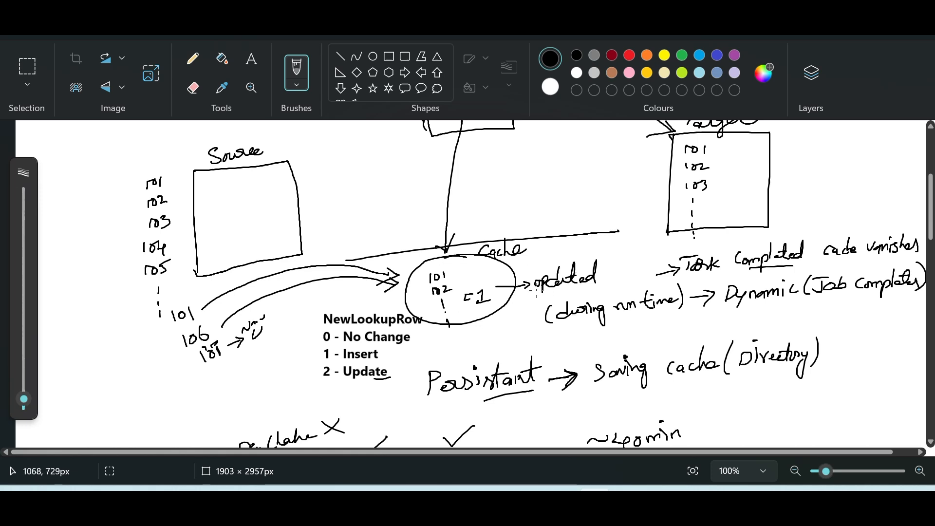
{"action": "scroll", "coordinate": [801, 227], "scroll_direction": "down", "scroll_amount": 1}
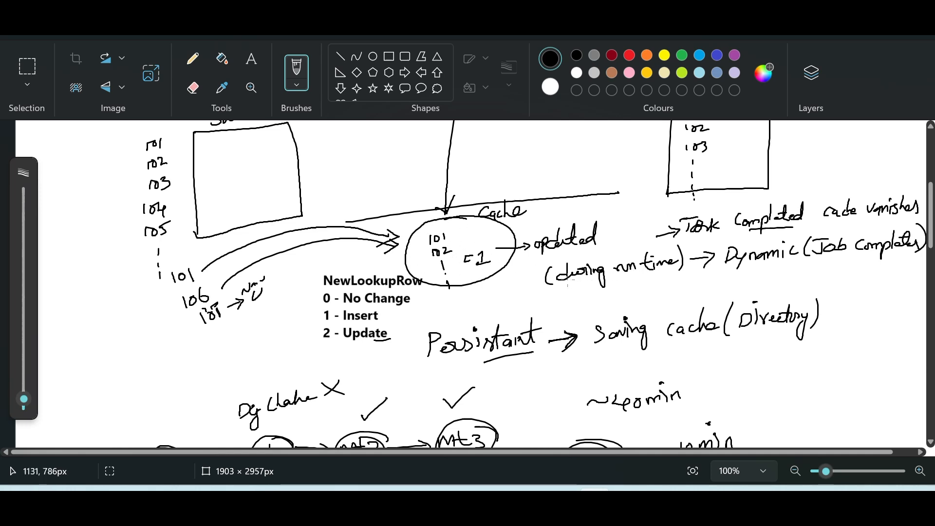
{"action": "scroll", "coordinate": [641, 229], "scroll_direction": "up", "scroll_amount": 1}
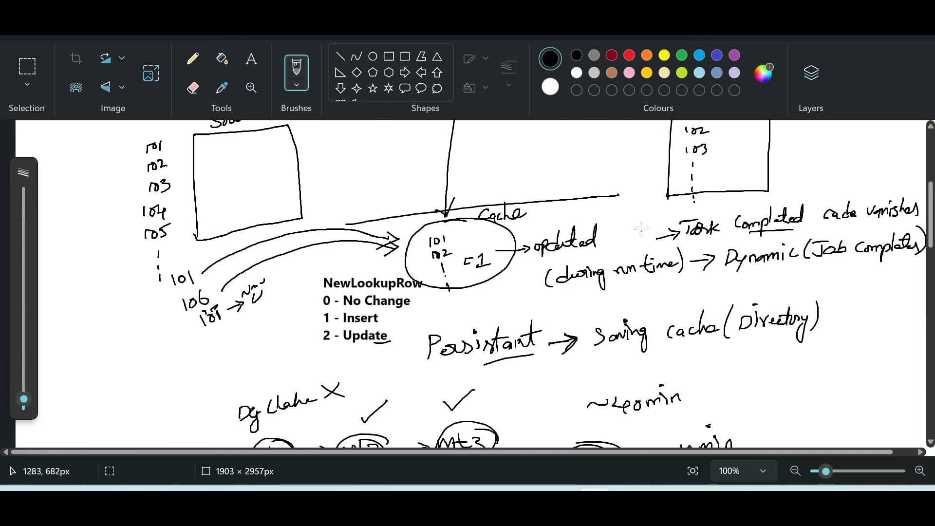
{"action": "scroll", "coordinate": [640, 229], "scroll_direction": "up", "scroll_amount": 3}
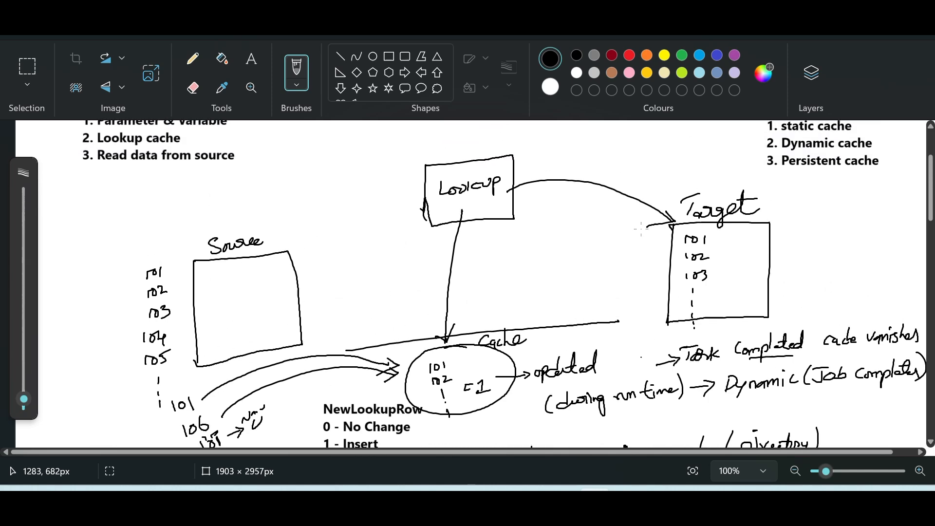
{"action": "scroll", "coordinate": [641, 229], "scroll_direction": "down", "scroll_amount": 1}
{"action": "scroll", "coordinate": [641, 228], "scroll_direction": "down", "scroll_amount": 1}
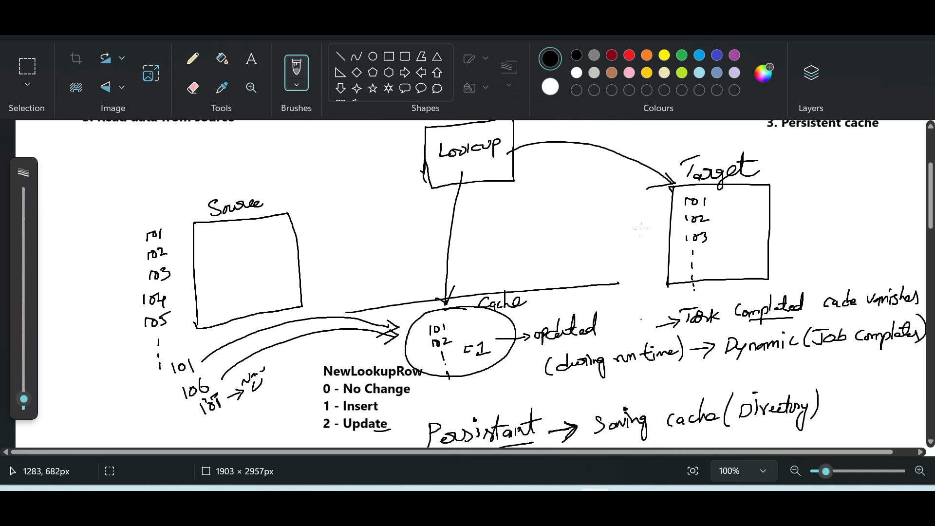
{"action": "scroll", "coordinate": [641, 229], "scroll_direction": "down", "scroll_amount": 3}
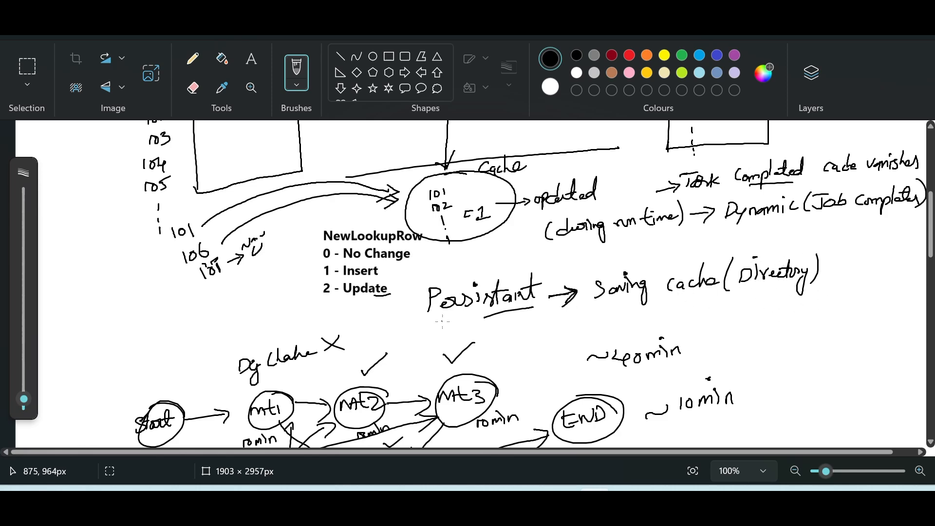
{"action": "scroll", "coordinate": [536, 288], "scroll_direction": "up", "scroll_amount": 2}
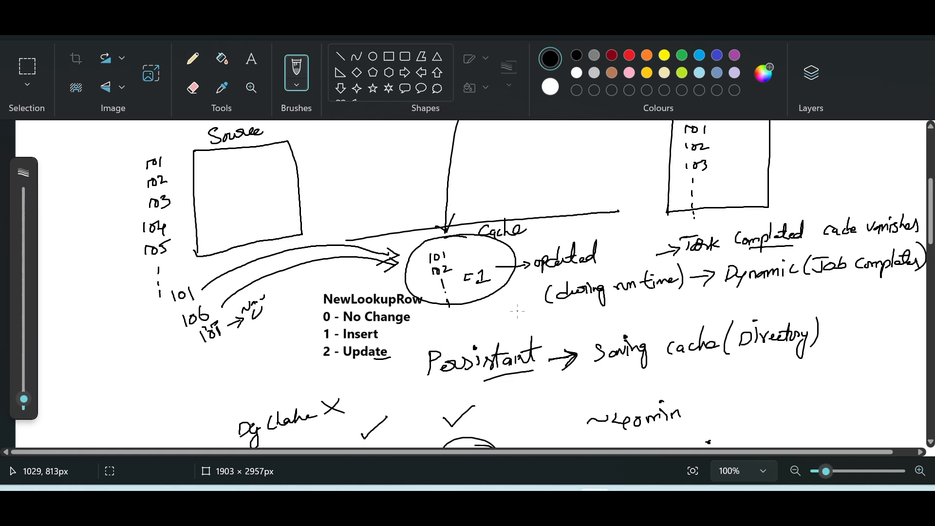
Review the persistent cache task flow with mt1 to mt4 and its run times, plus the cache overview above it
{"action": "scroll", "coordinate": [517, 310], "scroll_direction": "down", "scroll_amount": 5}
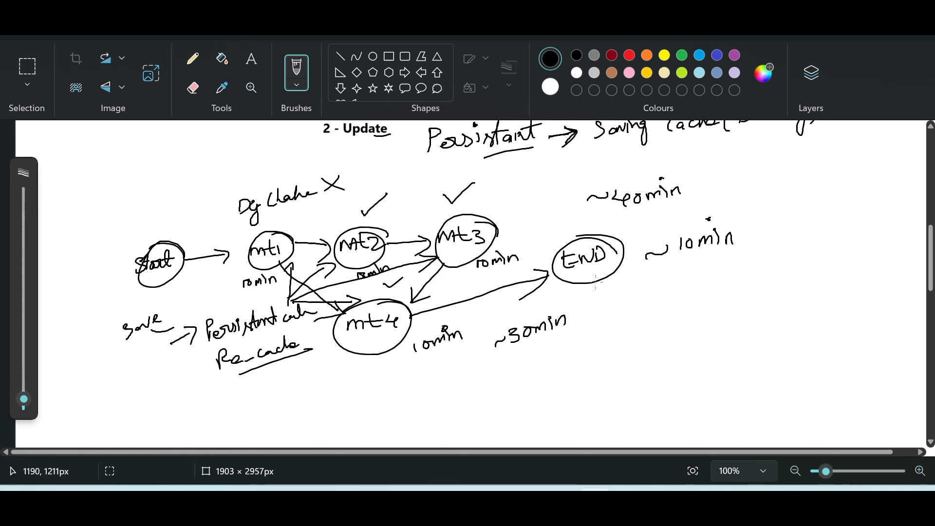
{"action": "scroll", "coordinate": [595, 282], "scroll_direction": "up", "scroll_amount": 1}
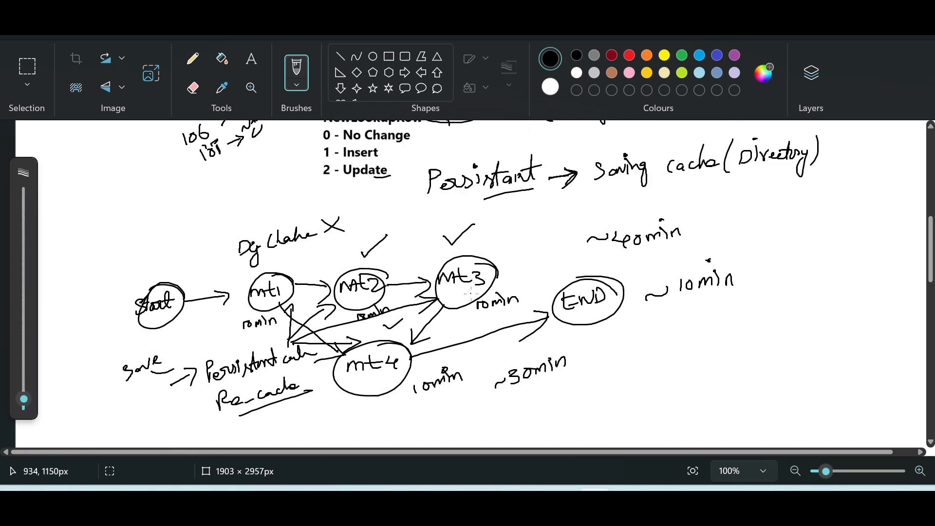
{"action": "scroll", "coordinate": [471, 293], "scroll_direction": "up", "scroll_amount": 1}
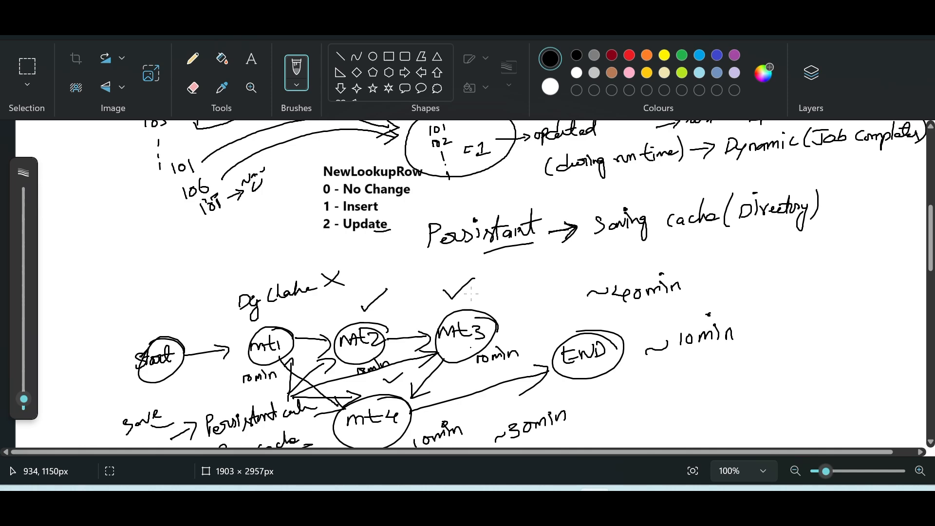
{"action": "scroll", "coordinate": [471, 292], "scroll_direction": "down", "scroll_amount": 1}
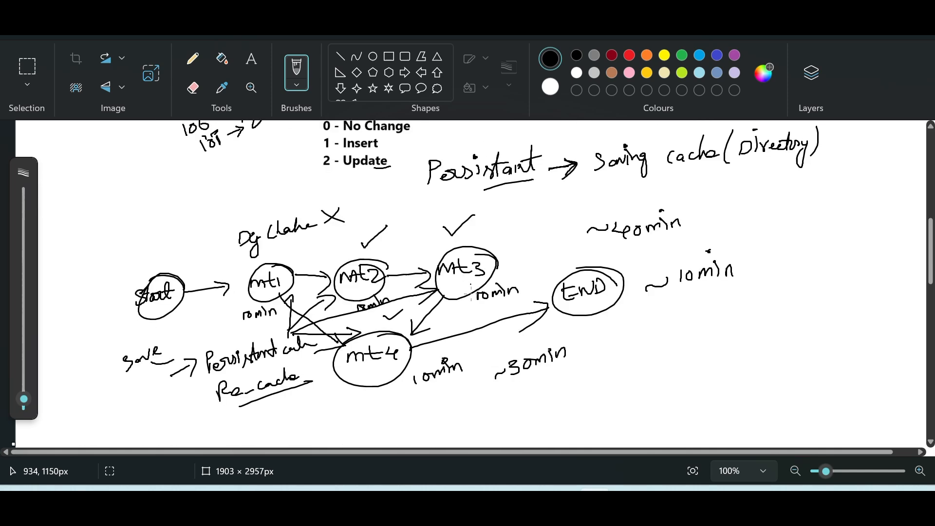
{"action": "scroll", "coordinate": [471, 293], "scroll_direction": "up", "scroll_amount": 2}
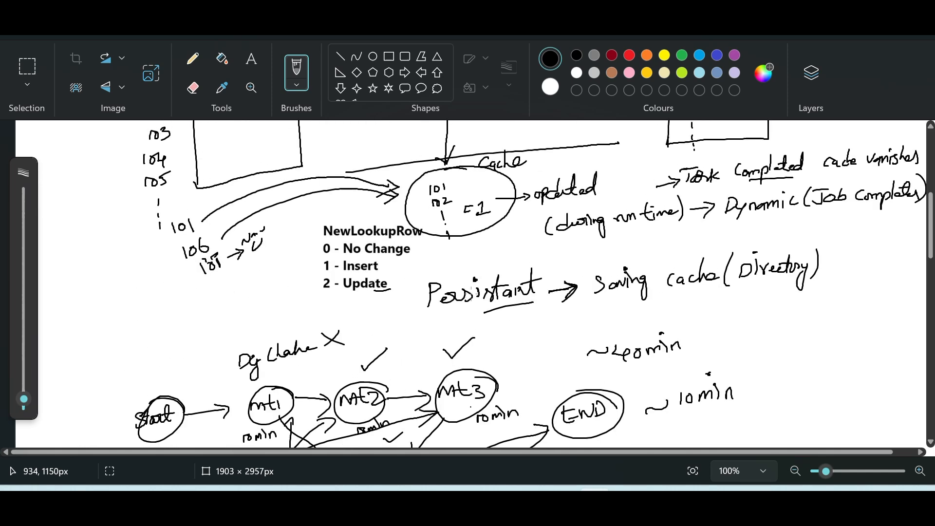
{"action": "scroll", "coordinate": [470, 293], "scroll_direction": "up", "scroll_amount": 4}
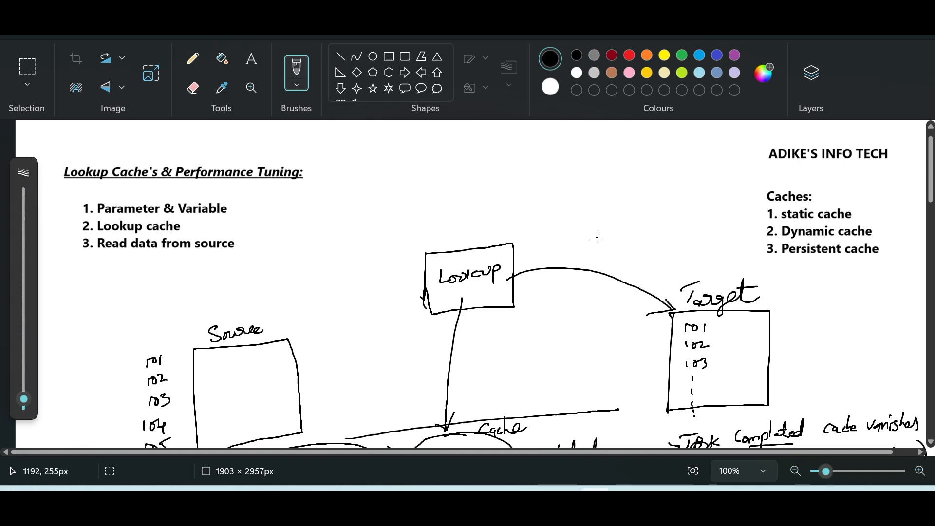
{"action": "scroll", "coordinate": [596, 238], "scroll_direction": "down", "scroll_amount": 3}
Switch to Informatica Data Integration and rename the mapping with a name beginning with m_Dynamic
{"action": "mouse_move", "coordinate": [464, 489]}
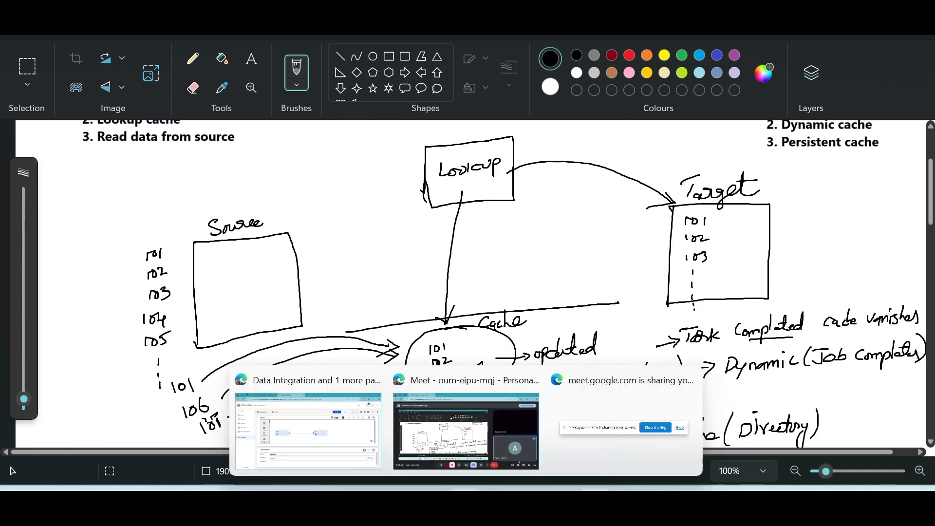
{"action": "left_click", "coordinate": [337, 433]}
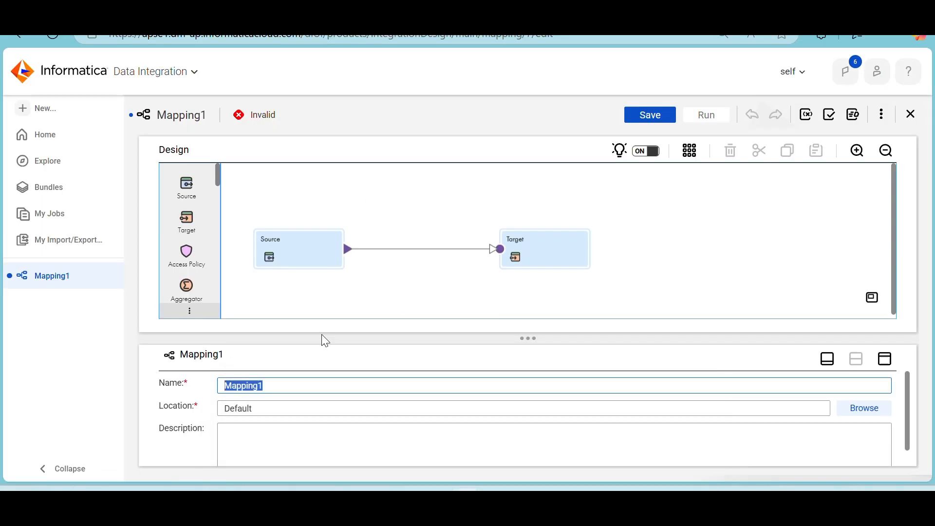
{"action": "type", "text": "m_Dynami"}
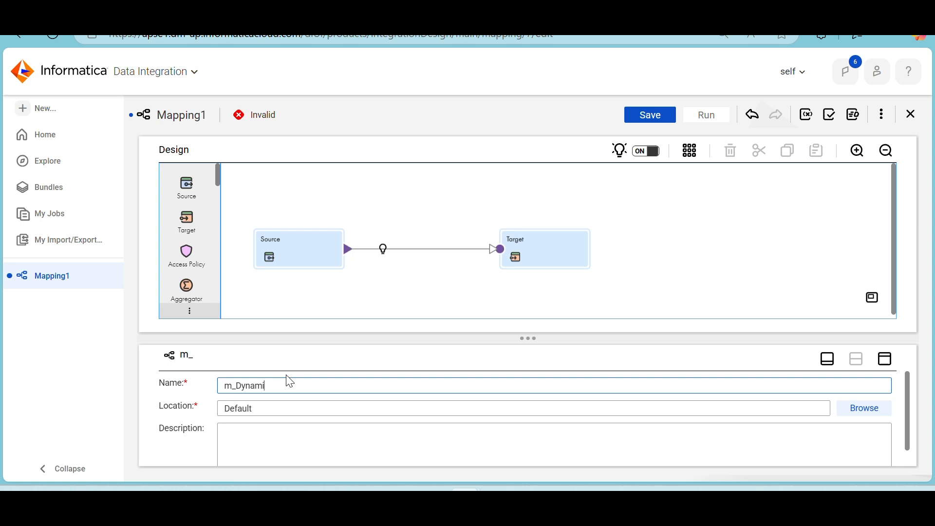
{"action": "type", "text": "c"}
{"action": "key", "text": "BackSpace"}
Open the Source transformation's connection and object settings in the enlarged properties view
{"action": "left_click", "coordinate": [298, 248]}
{"action": "left_click", "coordinate": [887, 361]}
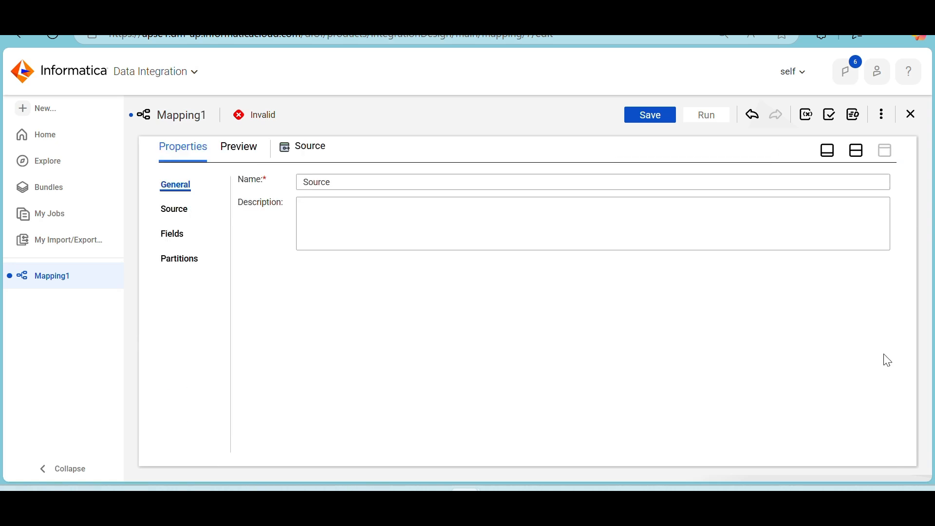
{"action": "left_click", "coordinate": [177, 210]}
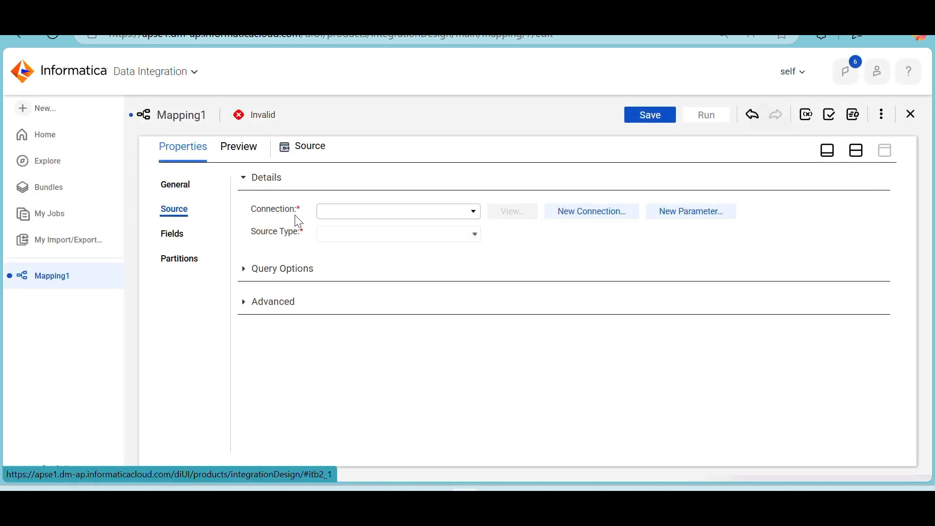
Switch to SQL Developer, rerun the source query and copy the table name s_customer_dyn
{"action": "mouse_move", "coordinate": [563, 489]}
{"action": "left_click", "coordinate": [531, 488]}
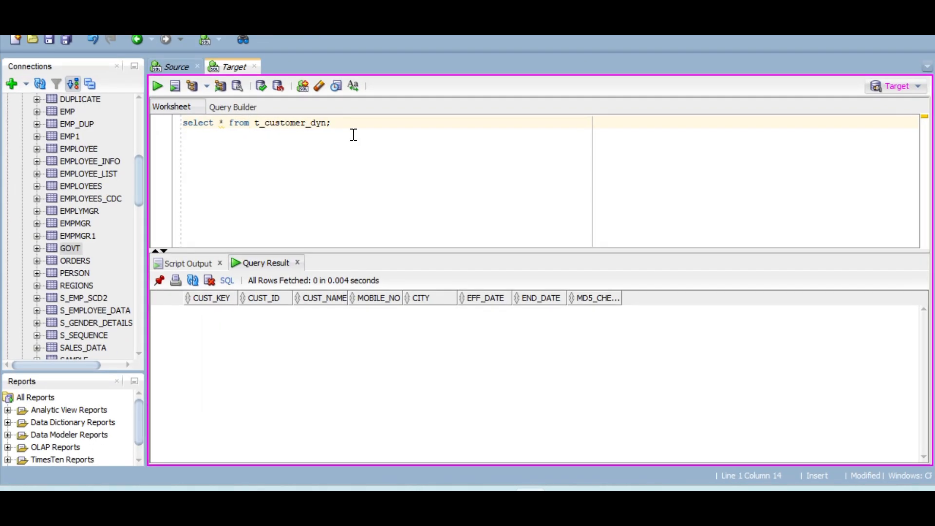
{"action": "left_click", "coordinate": [173, 69]}
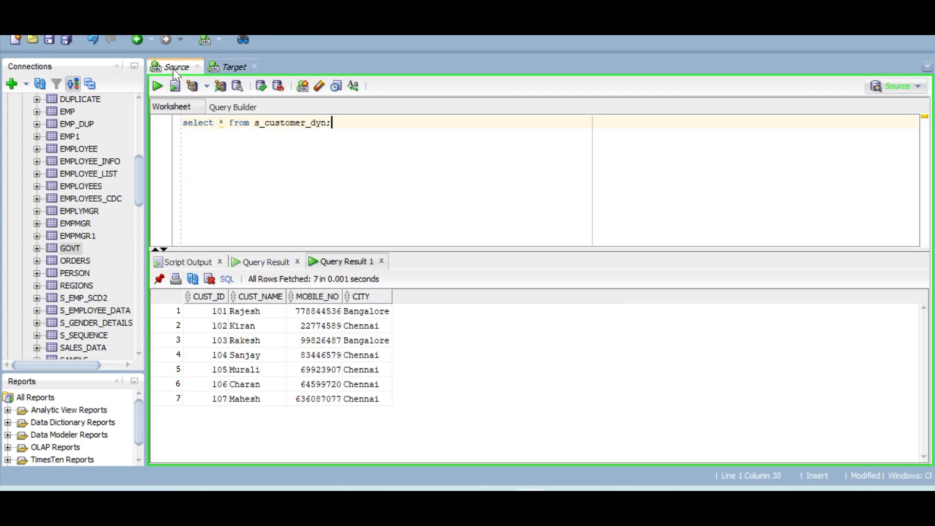
{"action": "left_click", "coordinate": [161, 87]}
{"action": "double_click", "coordinate": [306, 126]}
{"action": "key", "text": "ctrl+c"}
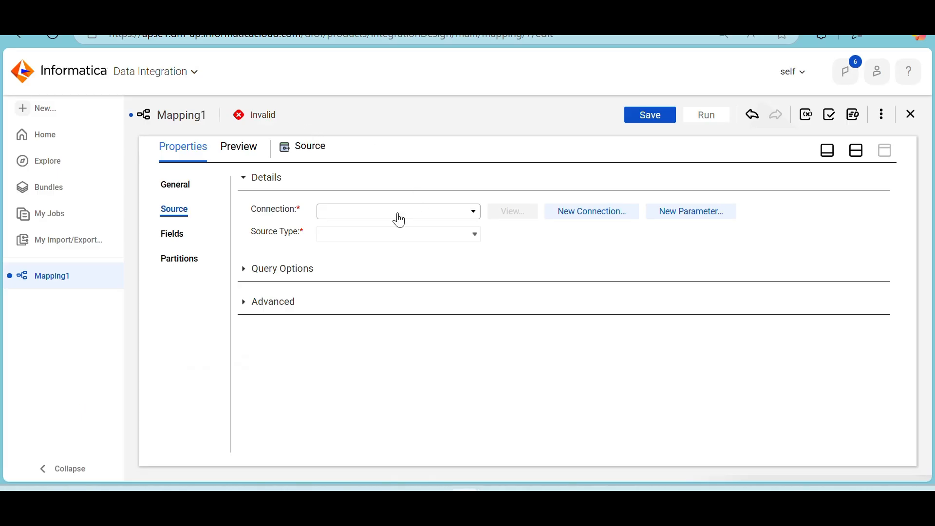
Back in Informatica, set the Source connection to Source (Oracle), choose S_CUSTOMER_DYN as its object and restore the split view
{"action": "left_click", "coordinate": [396, 216]}
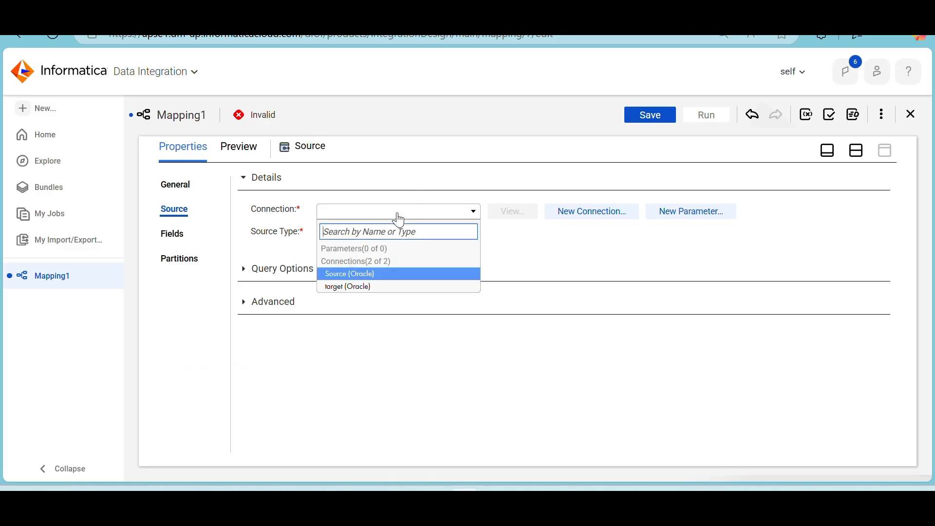
{"action": "left_click", "coordinate": [380, 274]}
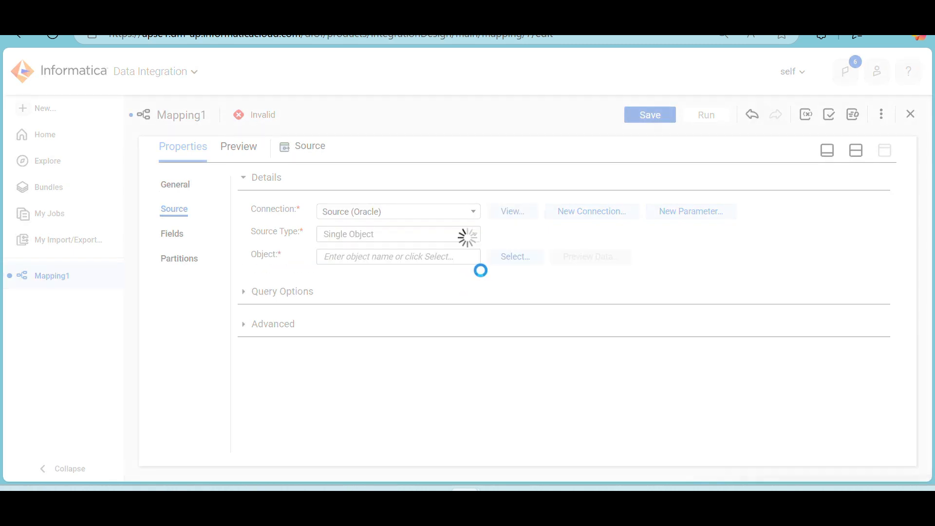
{"action": "left_click", "coordinate": [517, 262]}
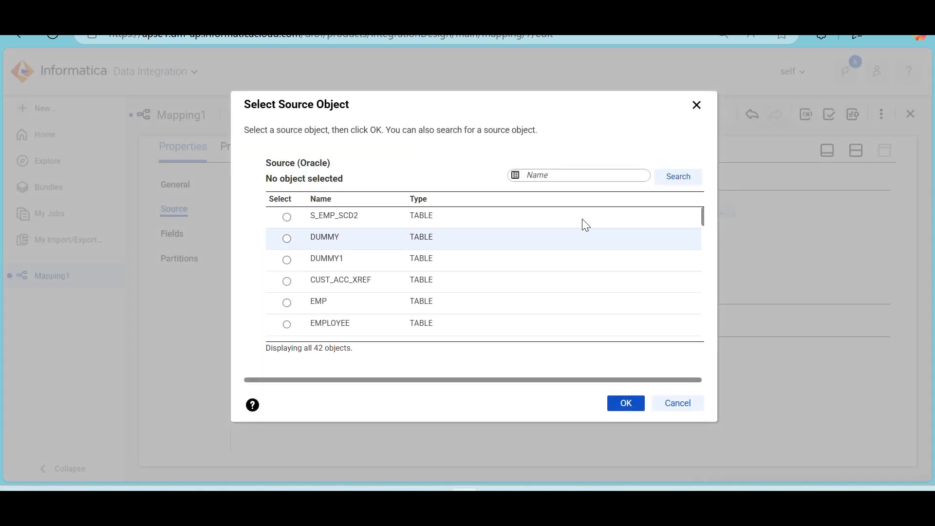
{"action": "key", "text": "ctrl+v"}
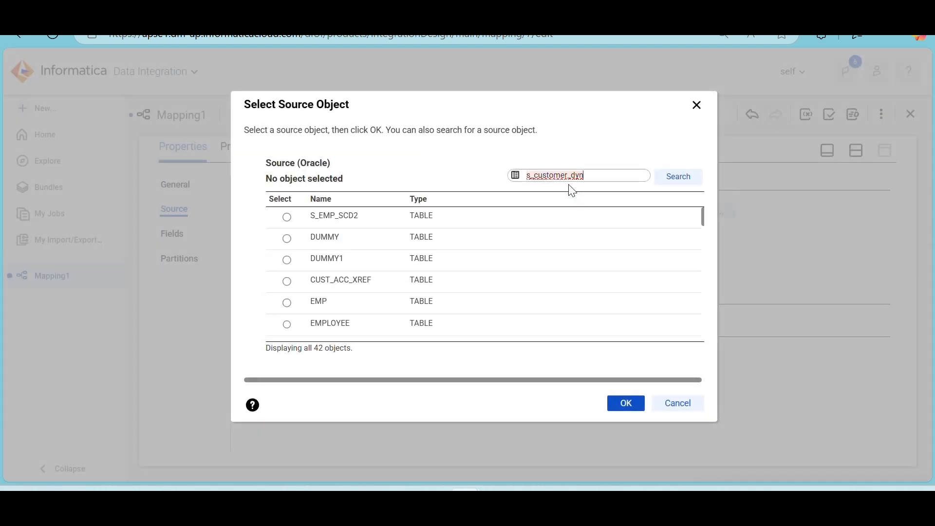
{"action": "left_click", "coordinate": [679, 180]}
{"action": "left_click", "coordinate": [393, 220]}
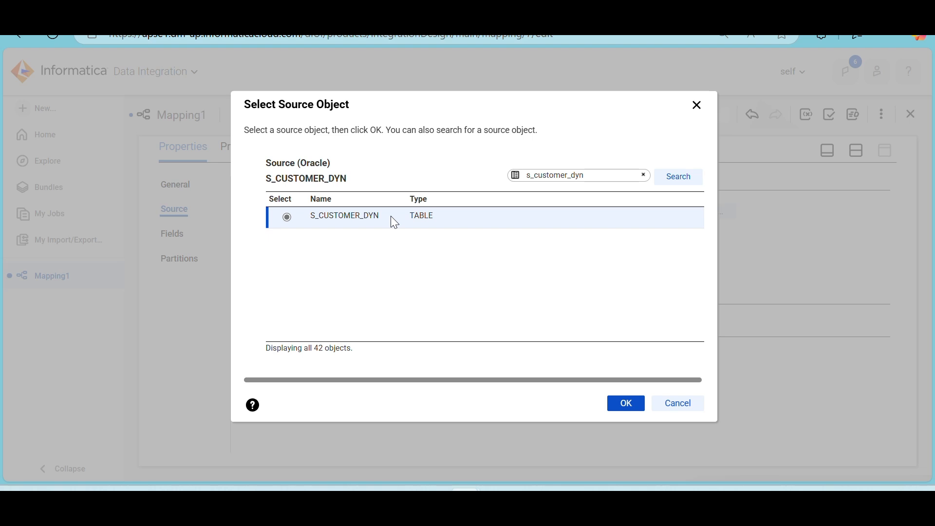
{"action": "left_click", "coordinate": [624, 403]}
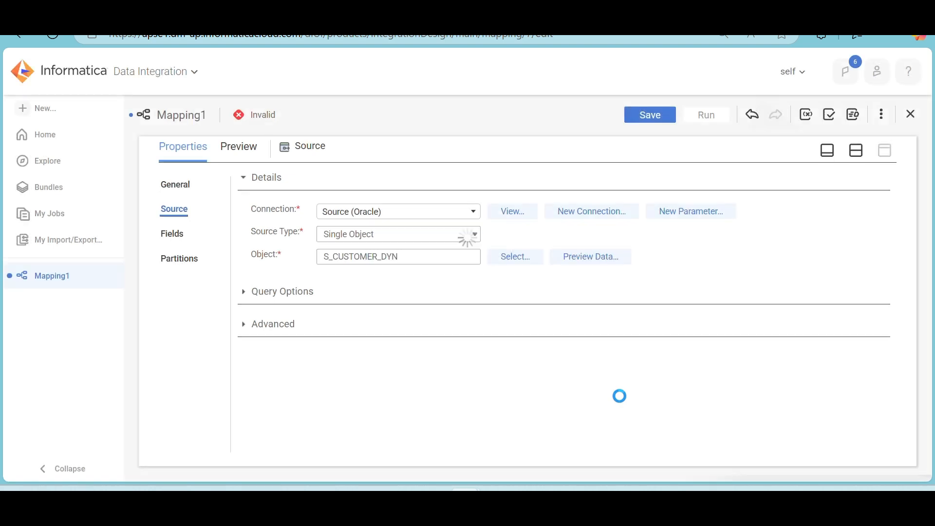
{"action": "left_click", "coordinate": [860, 157]}
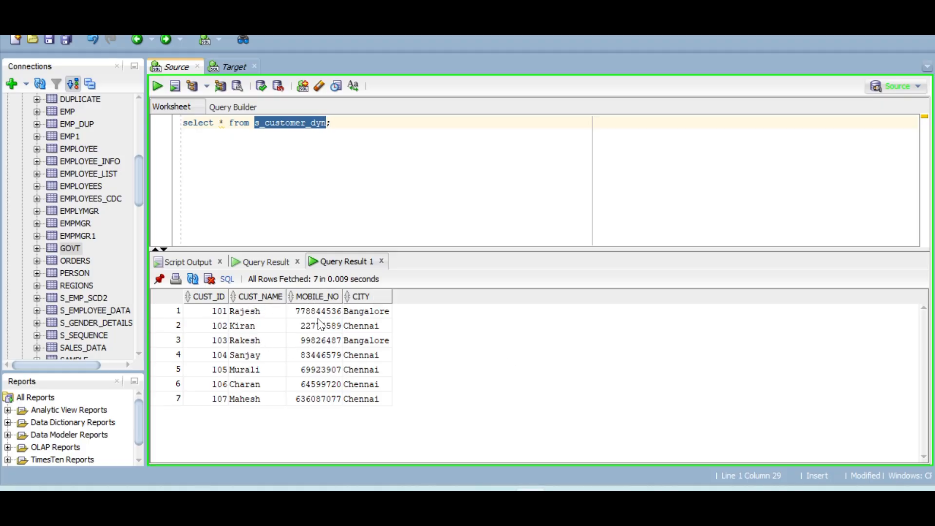
Switch back to Informatica Data Integration and insert a Lookup transformation on the link between Source and Target
{"action": "left_click", "coordinate": [366, 136]}
{"action": "key", "text": "alt+Tab"}
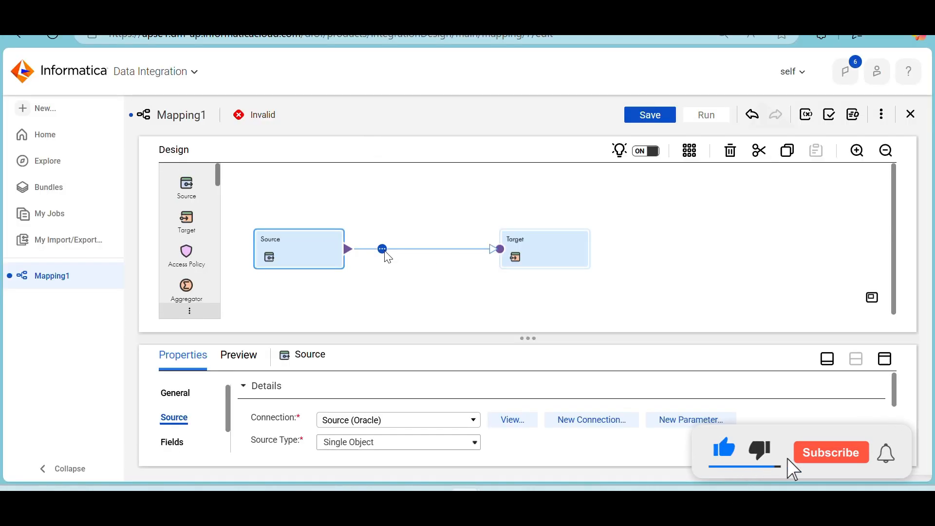
{"action": "left_click", "coordinate": [384, 250]}
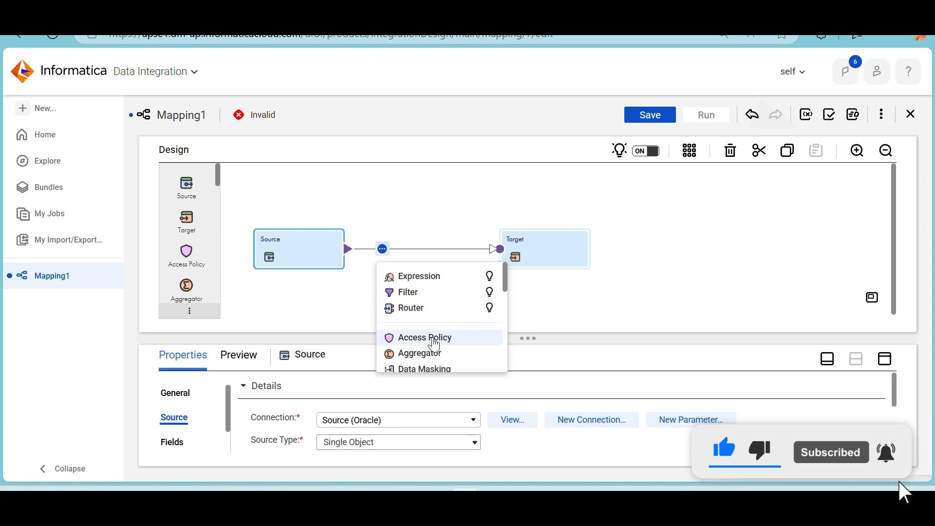
{"action": "scroll", "coordinate": [435, 341], "scroll_direction": "down", "scroll_amount": 1}
{"action": "scroll", "coordinate": [436, 345], "scroll_direction": "down", "scroll_amount": 3}
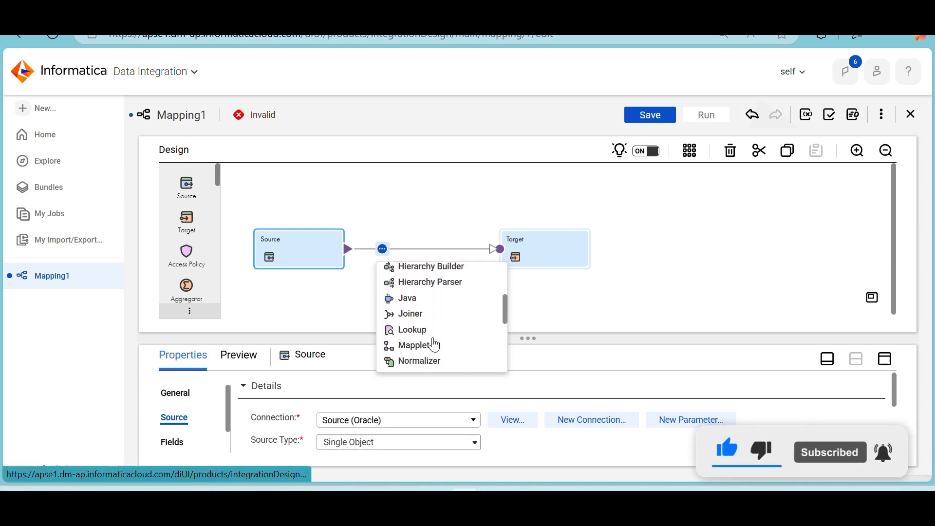
{"action": "left_click", "coordinate": [428, 331]}
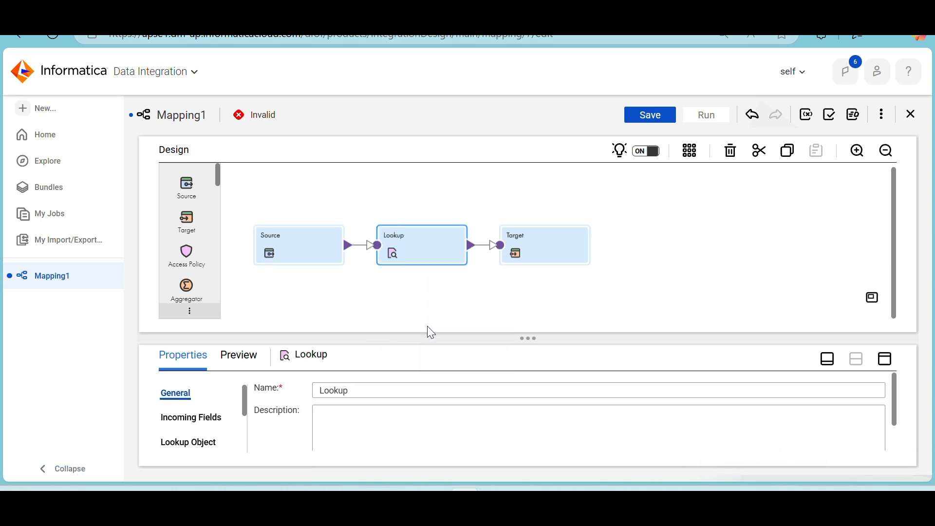
Open the Target transformation's settings in the enlarged properties view and set its connection to target (Oracle)
{"action": "left_click", "coordinate": [518, 256]}
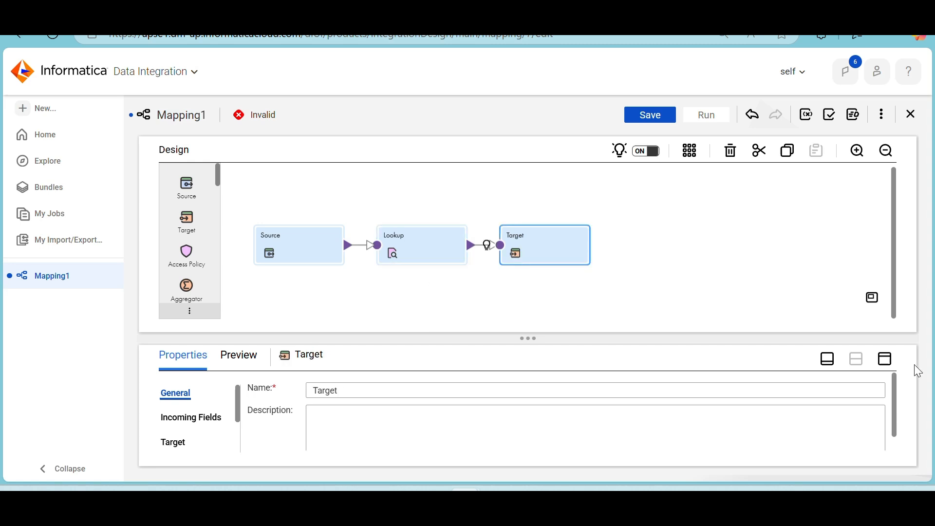
{"action": "left_click", "coordinate": [885, 359]}
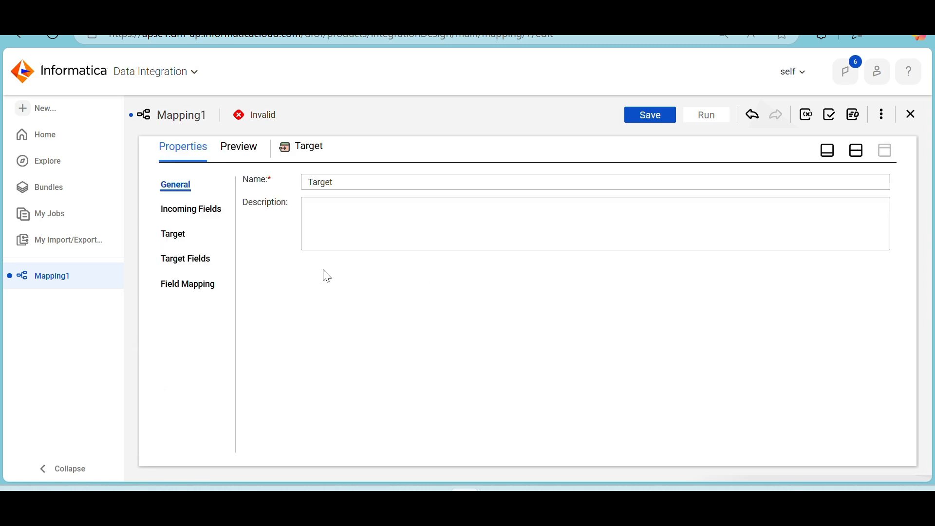
{"action": "left_click", "coordinate": [184, 237]}
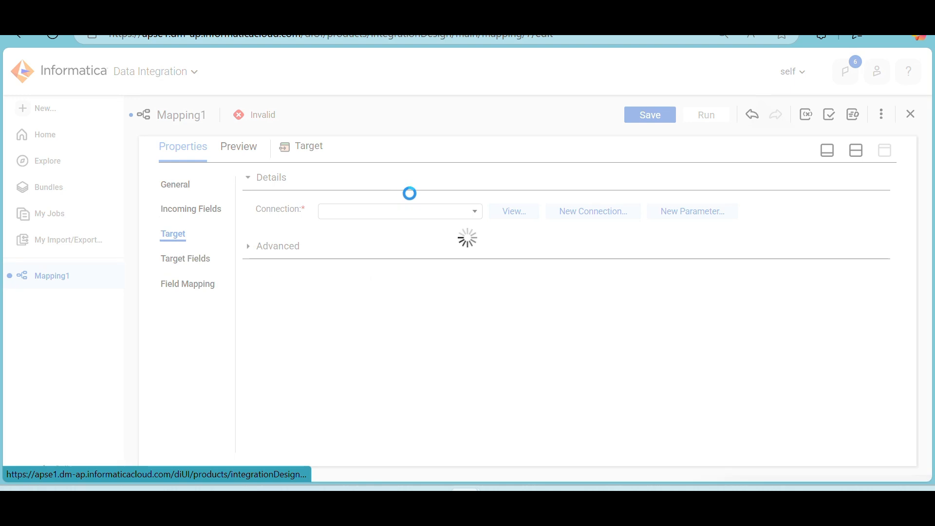
{"action": "left_click", "coordinate": [423, 216]}
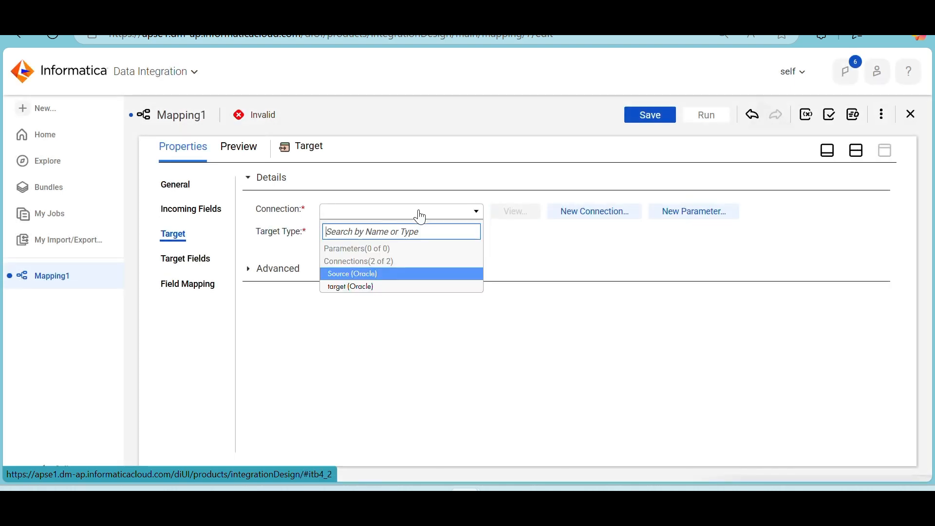
{"action": "left_click", "coordinate": [396, 286]}
Switch to SQL Developer and copy the table name t_customer_dyn from the query in the Target worksheet
{"action": "key", "text": "alt+Tab"}
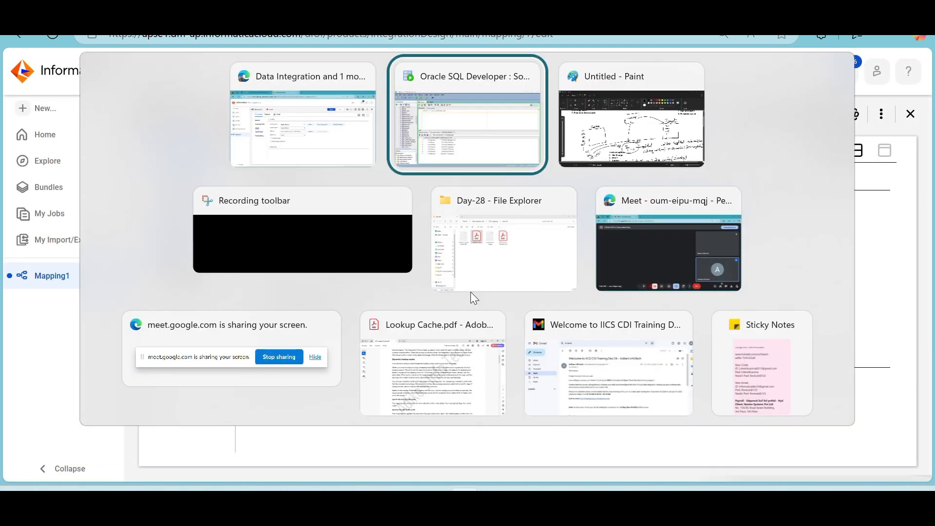
{"action": "left_click", "coordinate": [232, 65]}
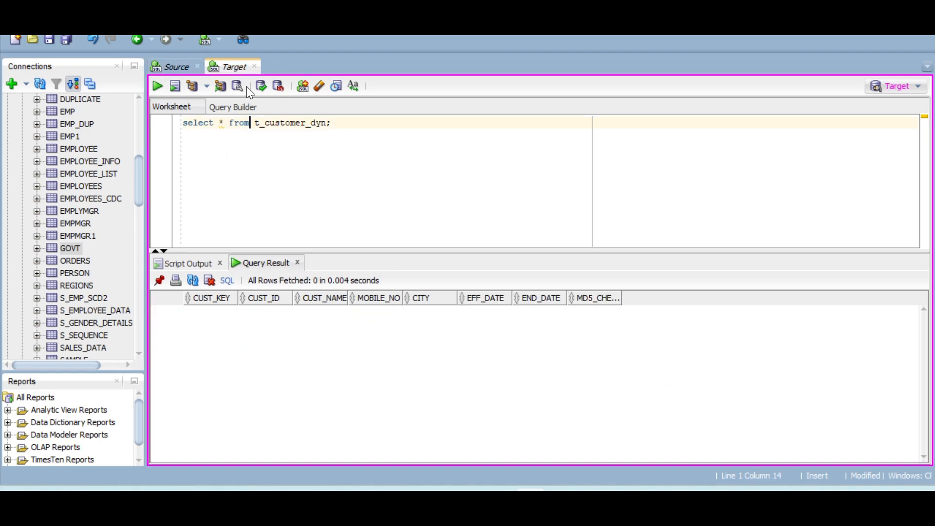
{"action": "double_click", "coordinate": [268, 125]}
{"action": "key", "text": "ctrl+c"}
Back in Informatica, choose the existing table T_CUSTOMER_DYN as the Target object and restore the split view
{"action": "key", "text": "alt+Tab"}
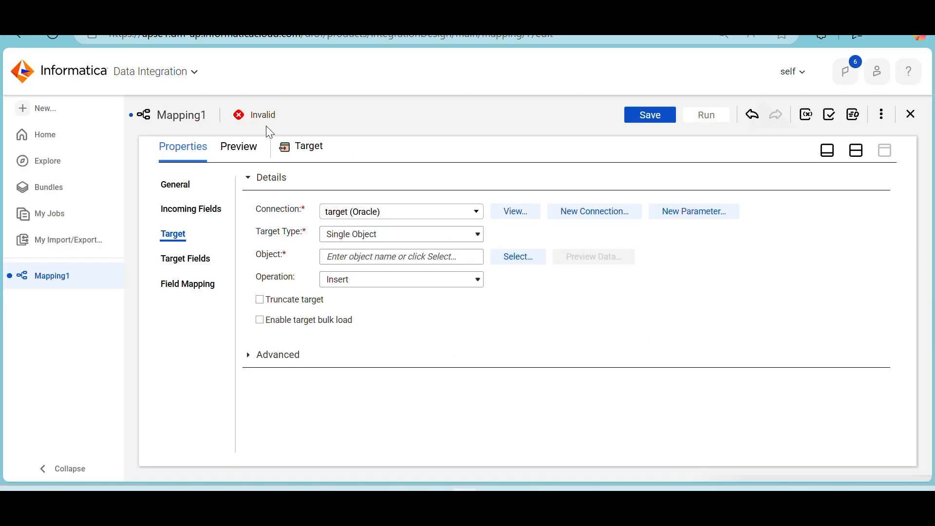
{"action": "left_click", "coordinate": [502, 255]}
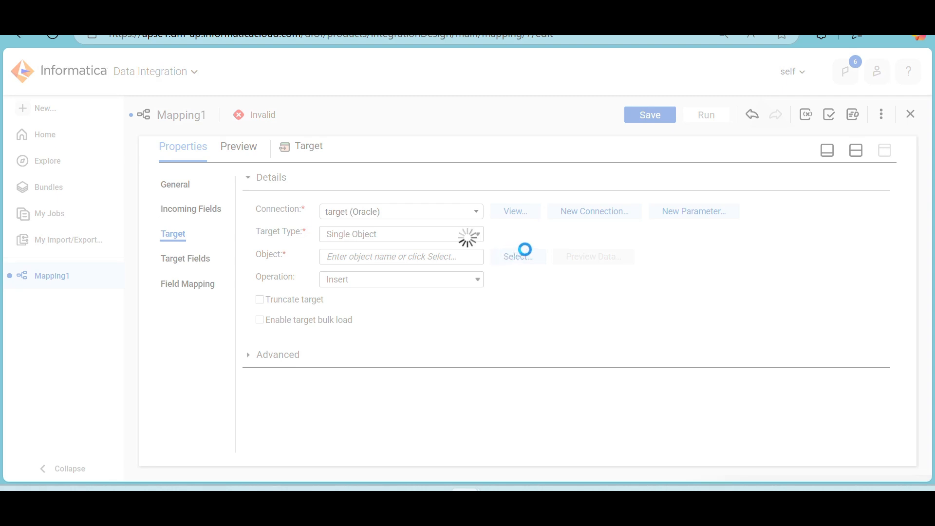
{"action": "key", "text": "ctrl+v"}
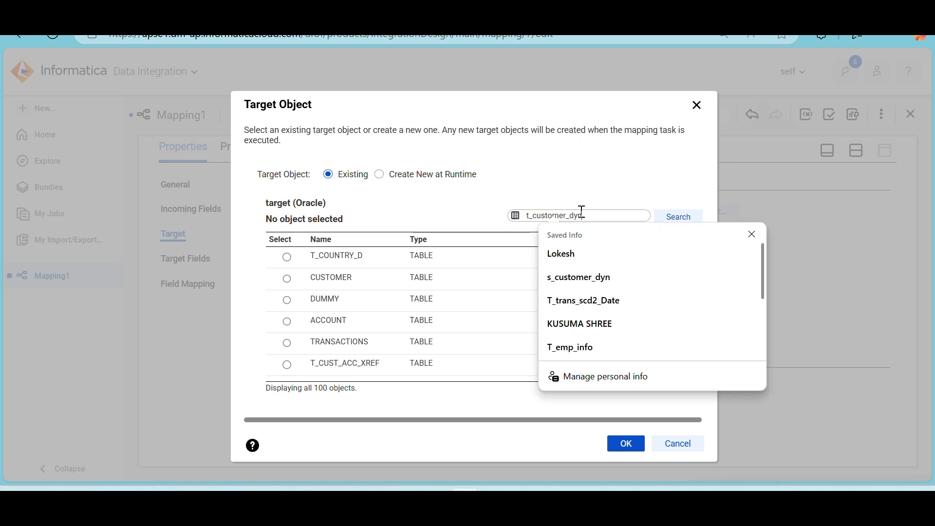
{"action": "left_click", "coordinate": [680, 223]}
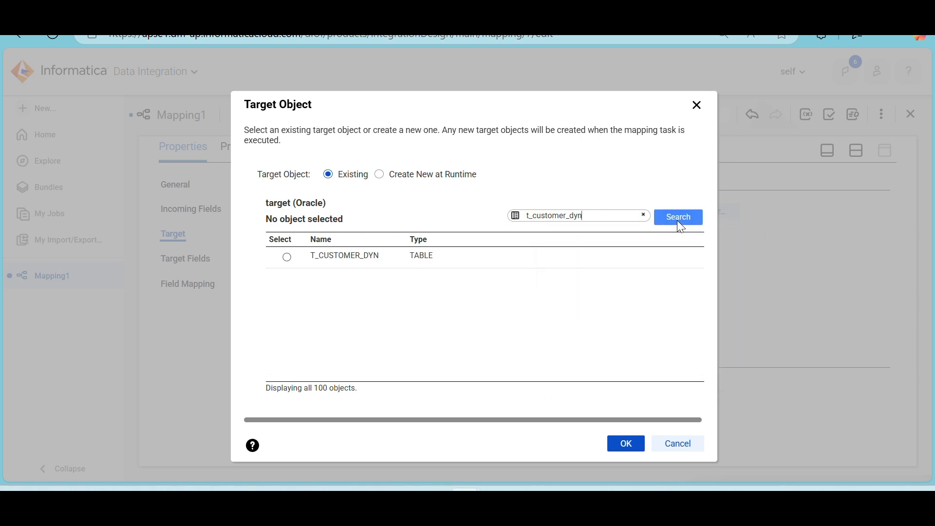
{"action": "left_click", "coordinate": [430, 256]}
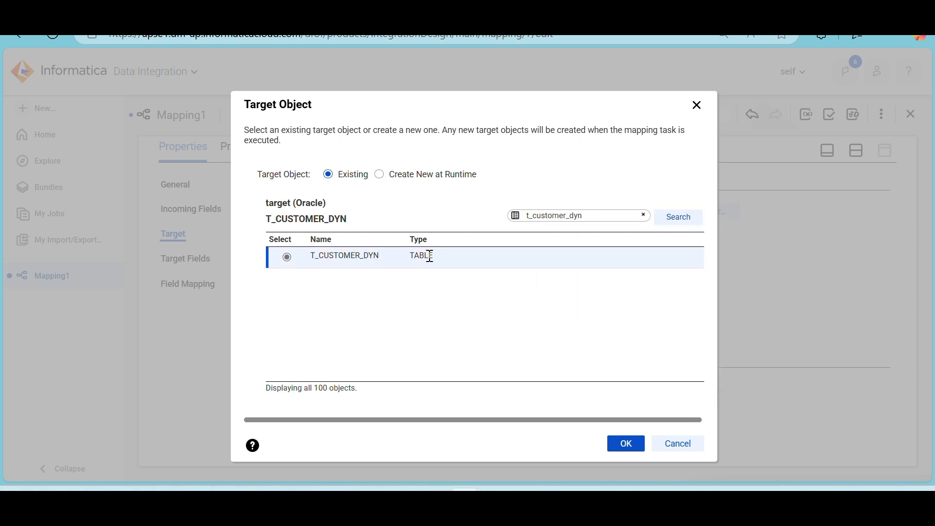
{"action": "left_click", "coordinate": [629, 443]}
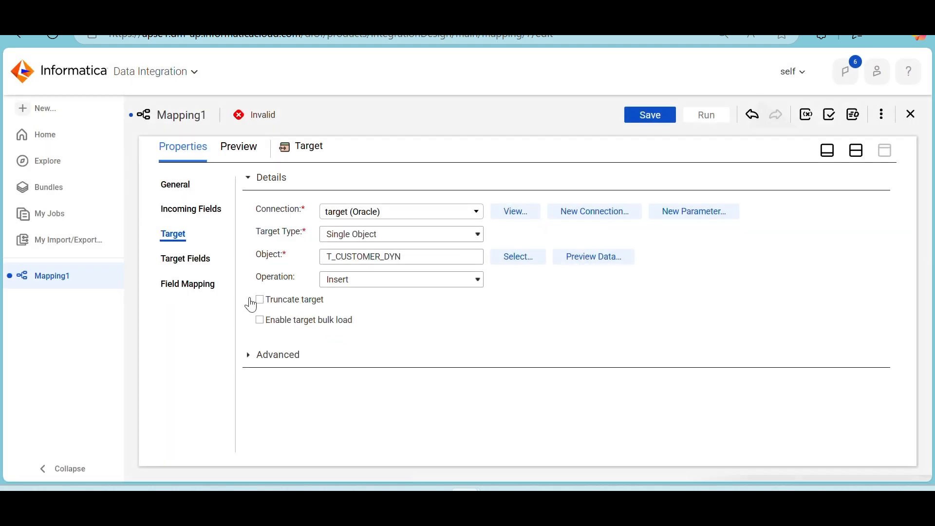
{"action": "left_click", "coordinate": [859, 159]}
Open the Lookup transformation's lookup object settings in the enlarged properties view and set the connection to target (Oracle)
{"action": "left_click", "coordinate": [429, 250]}
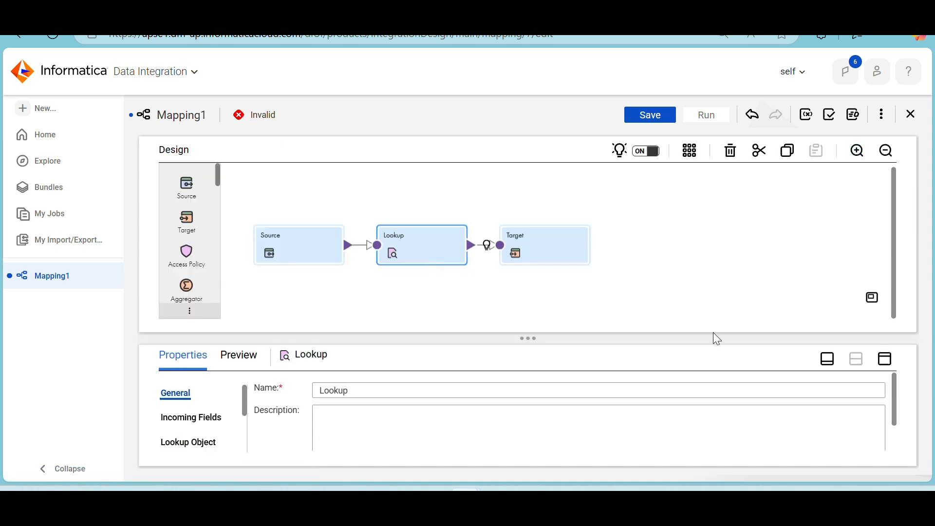
{"action": "left_click", "coordinate": [887, 362]}
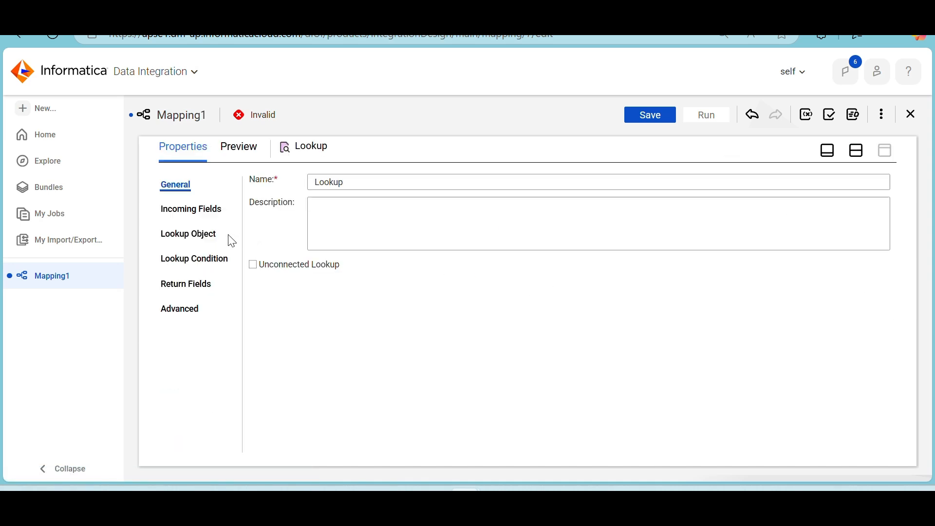
{"action": "left_click", "coordinate": [207, 234]}
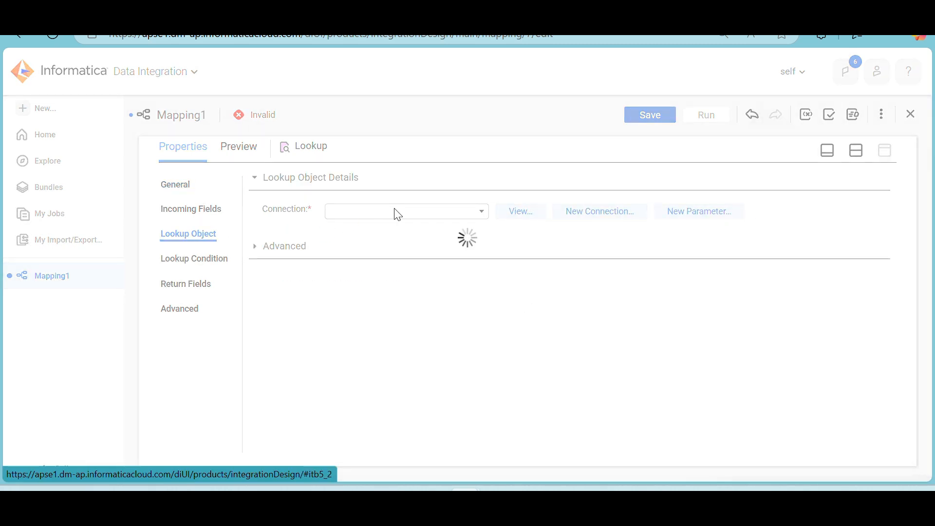
{"action": "left_click", "coordinate": [407, 214]}
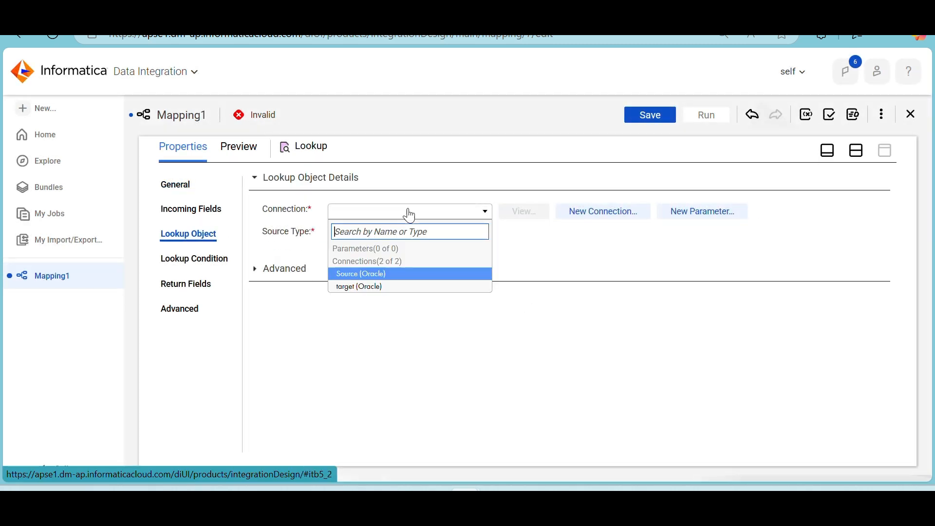
{"action": "left_click", "coordinate": [383, 288]}
Search for t_customer_dyn and choose T_CUSTOMER_DYN as the lookup object
{"action": "left_click", "coordinate": [553, 257]}
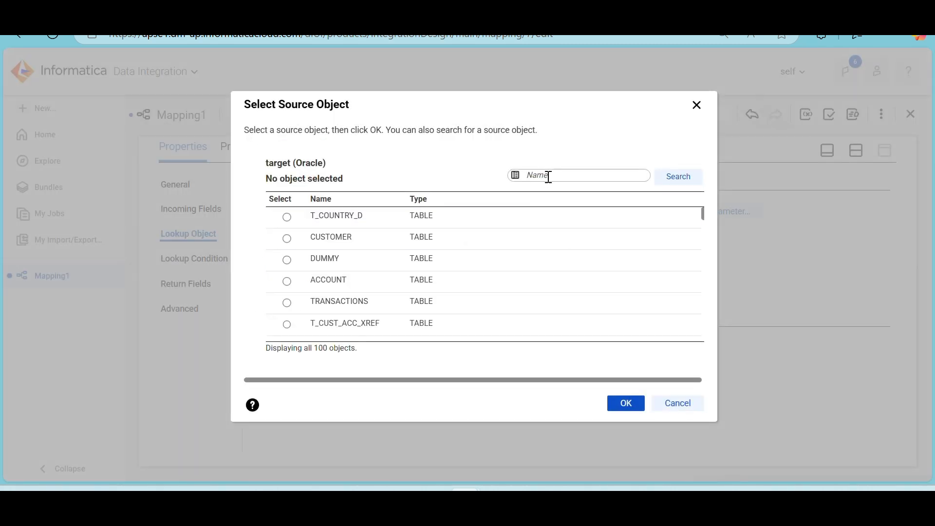
{"action": "left_click", "coordinate": [548, 176]}
{"action": "type", "text": "t_customer_dyn"}
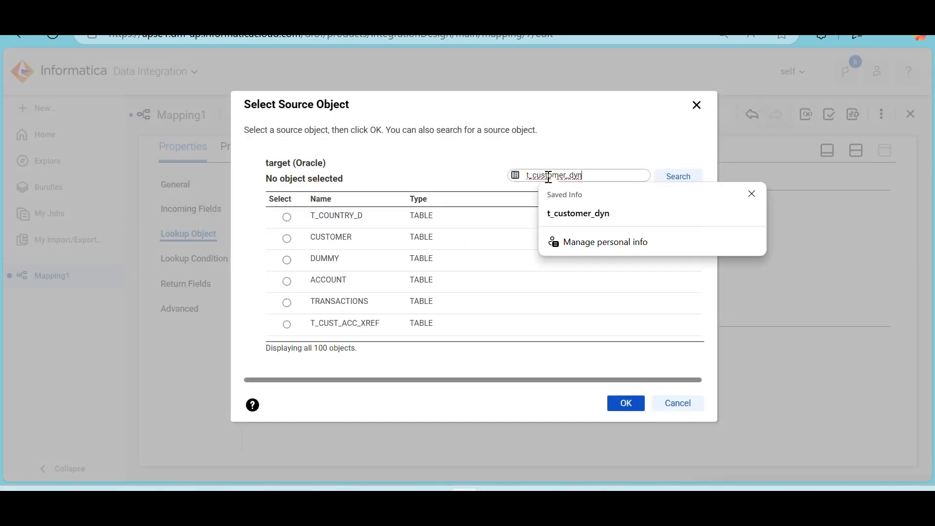
{"action": "left_click", "coordinate": [695, 175]}
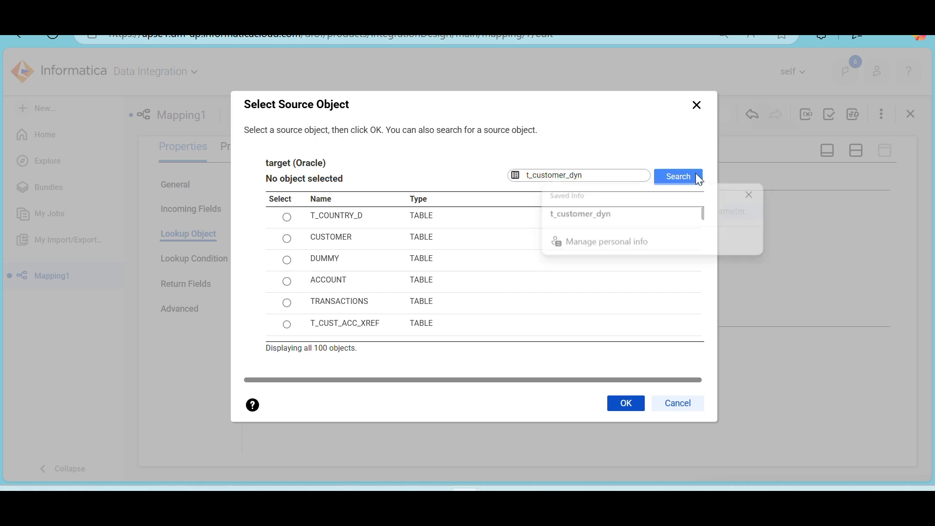
{"action": "left_click", "coordinate": [440, 222]}
{"action": "left_click", "coordinate": [626, 404]}
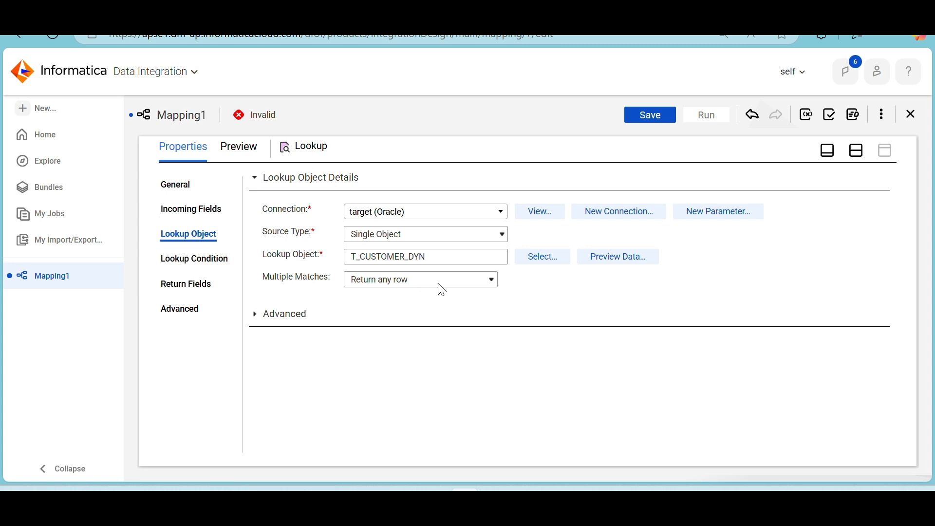
Expand the lookup object's advanced properties and enable Dynamic Lookup Cache
{"action": "left_click", "coordinate": [254, 316]}
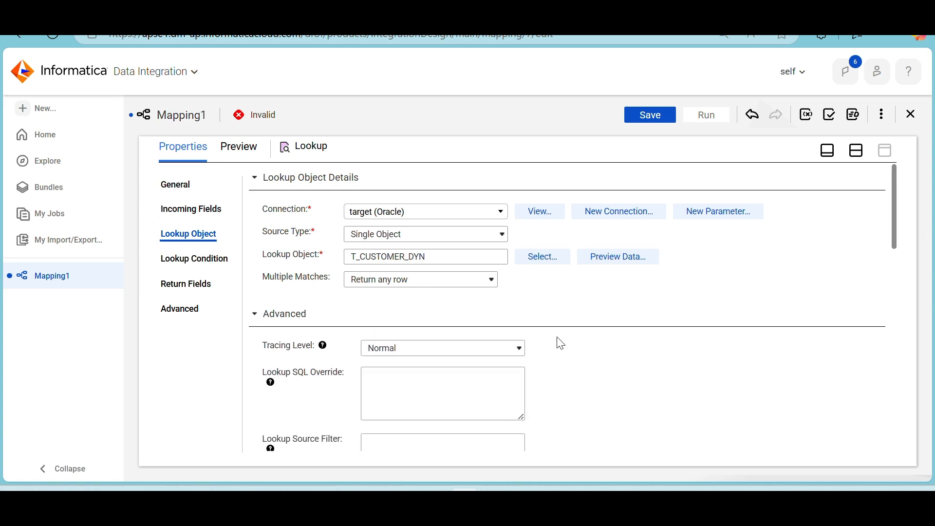
{"action": "scroll", "coordinate": [561, 343], "scroll_direction": "down", "scroll_amount": 4}
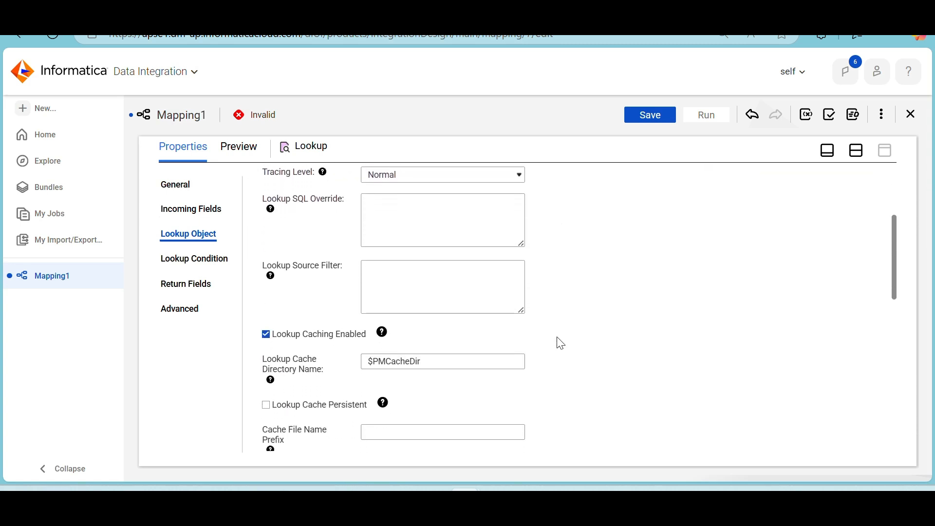
{"action": "scroll", "coordinate": [560, 342], "scroll_direction": "down", "scroll_amount": 2}
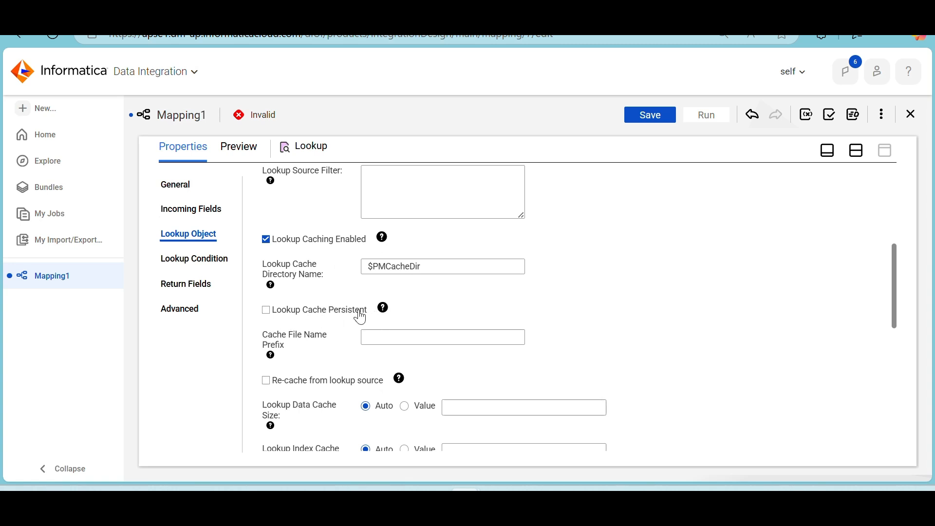
{"action": "scroll", "coordinate": [324, 340], "scroll_direction": "down", "scroll_amount": 1}
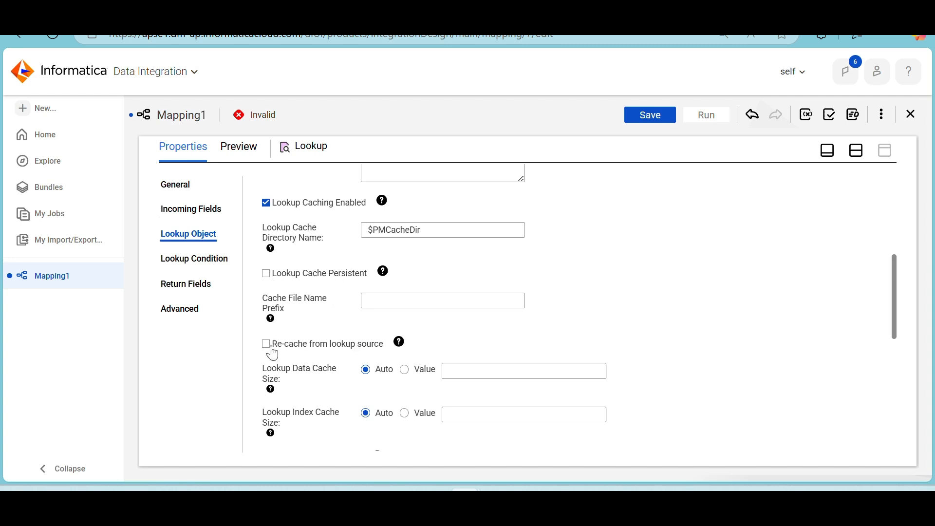
{"action": "scroll", "coordinate": [334, 358], "scroll_direction": "down", "scroll_amount": 5}
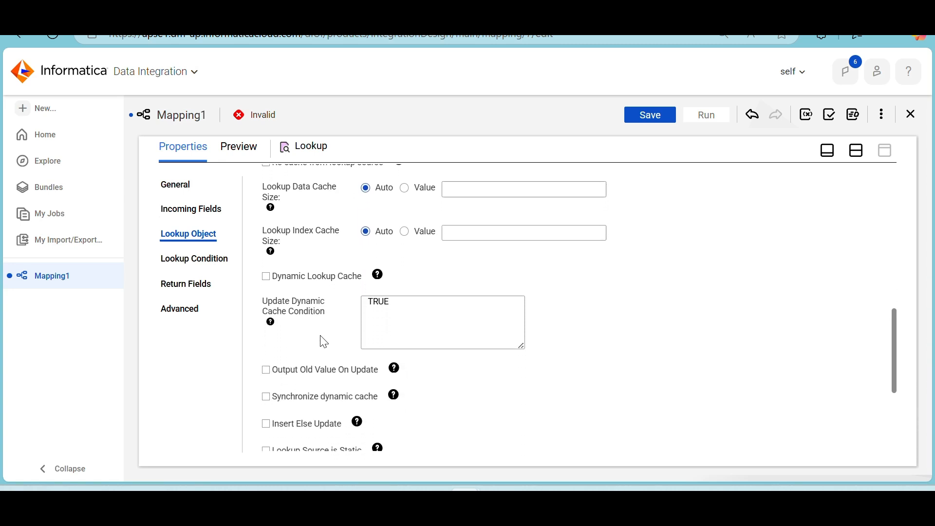
{"action": "left_click", "coordinate": [267, 277]}
Enable Insert Else Update and Output Old Value On Update for the dynamic lookup cache
{"action": "scroll", "coordinate": [334, 348], "scroll_direction": "down", "scroll_amount": 1}
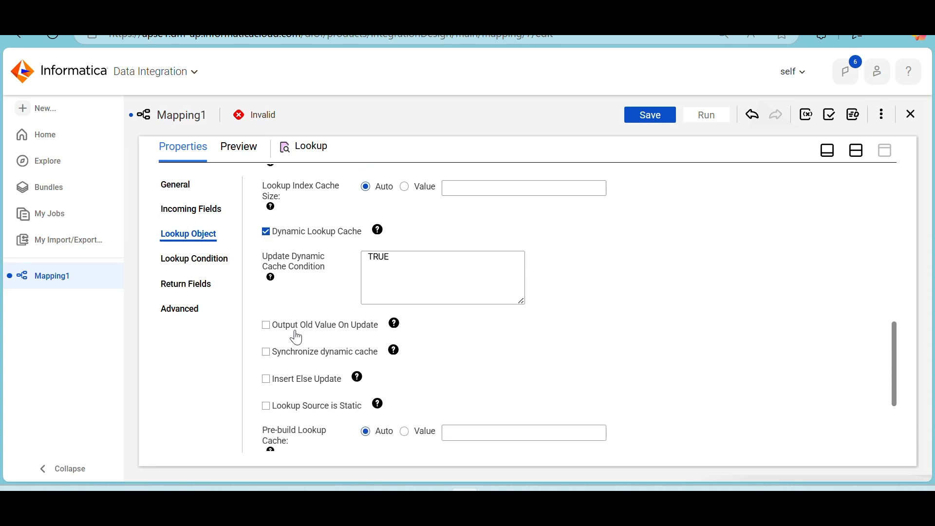
{"action": "left_click", "coordinate": [288, 385]}
{"action": "mouse_move", "coordinate": [395, 331]}
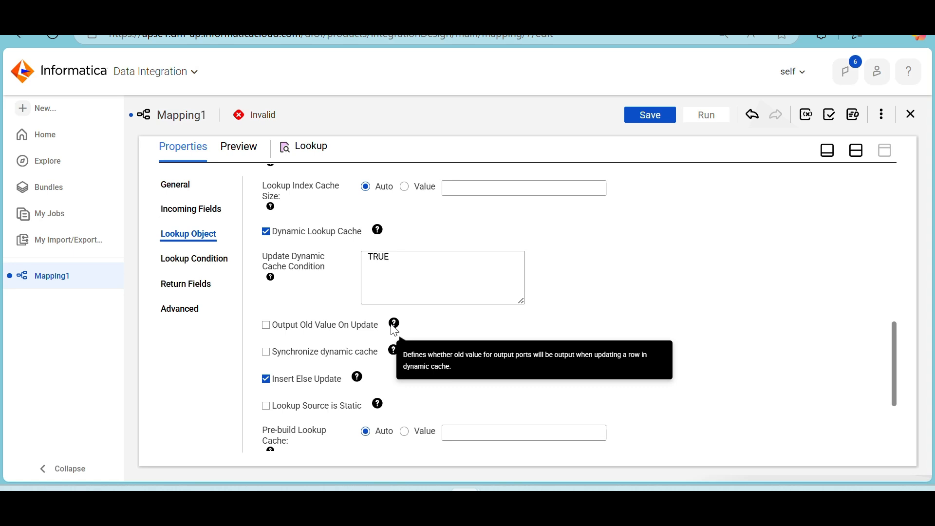
{"action": "left_click", "coordinate": [269, 329]}
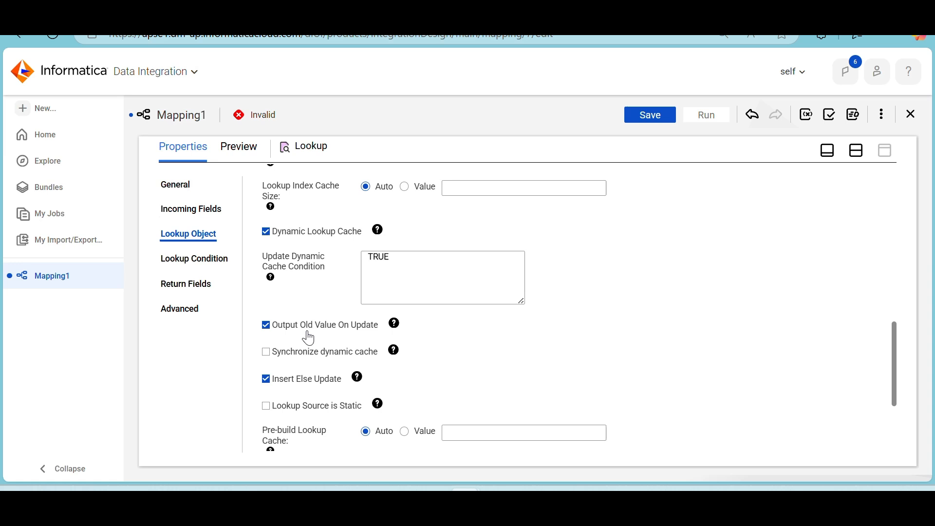
{"action": "scroll", "coordinate": [292, 389], "scroll_direction": "down", "scroll_amount": 3}
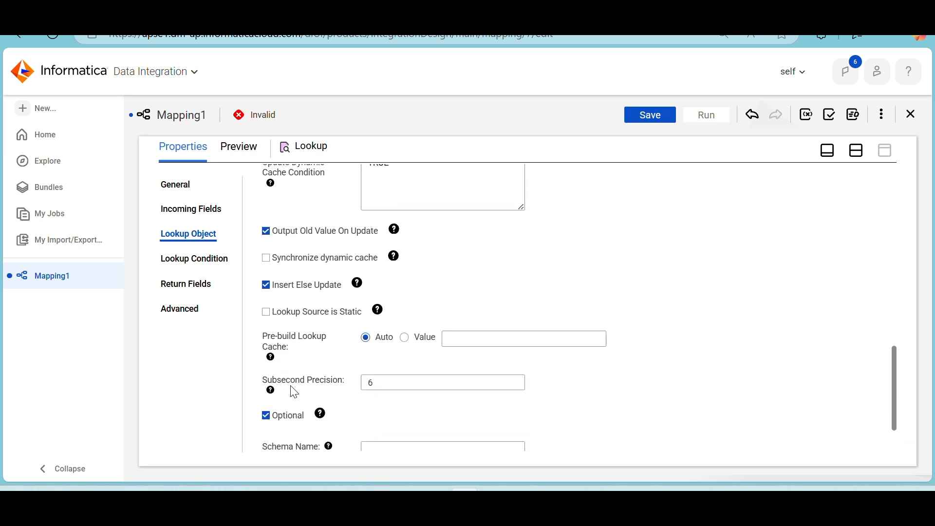
Resolve the Lookup's incoming field name conflicts by bulk renaming the Source fields with the prefix S_
{"action": "scroll", "coordinate": [295, 392], "scroll_direction": "up", "scroll_amount": 5}
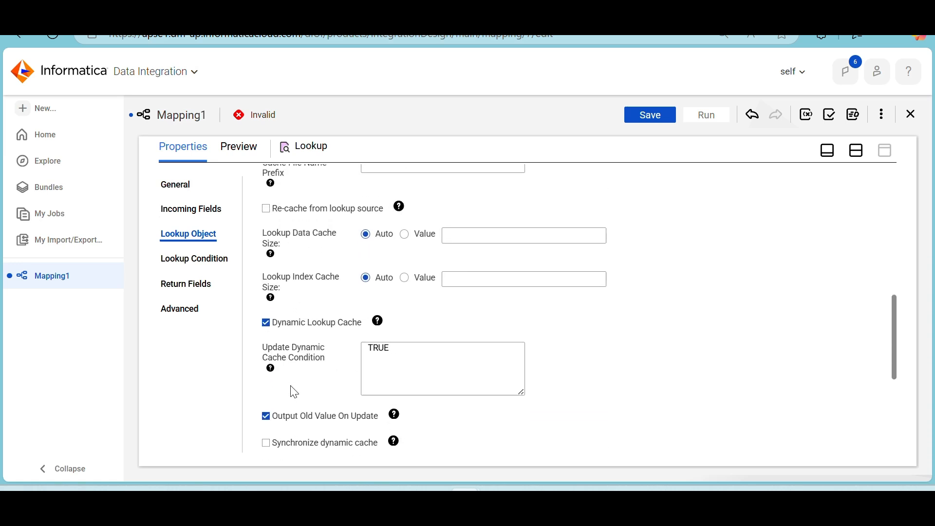
{"action": "scroll", "coordinate": [294, 392], "scroll_direction": "up", "scroll_amount": 4}
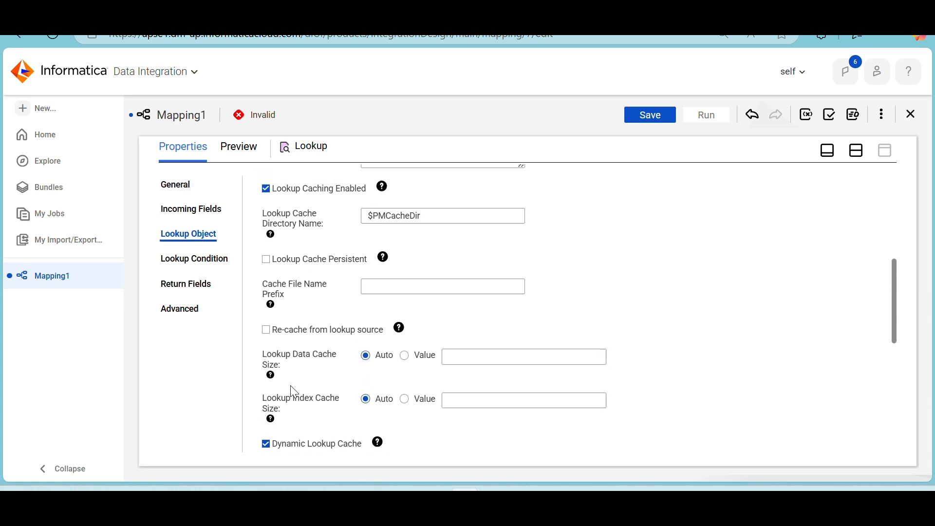
{"action": "scroll", "coordinate": [294, 392], "scroll_direction": "up", "scroll_amount": 2}
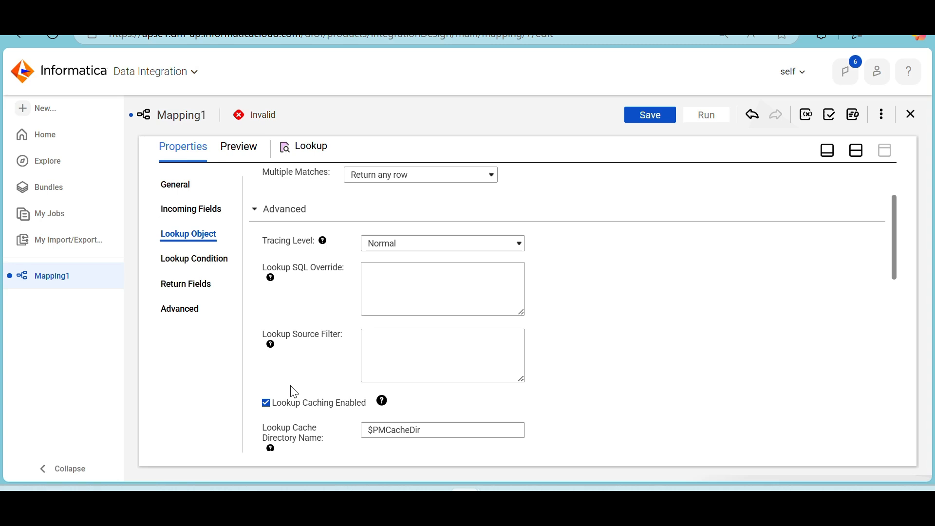
{"action": "left_click", "coordinate": [202, 211]}
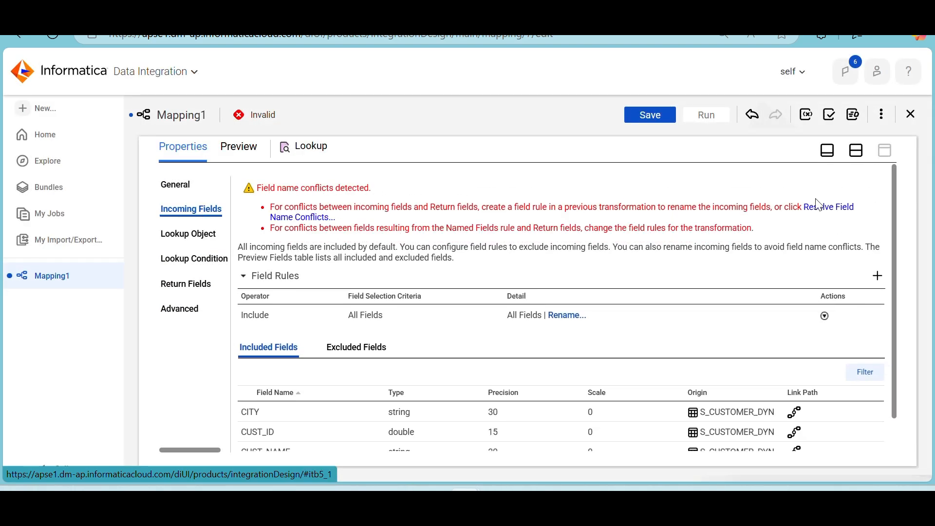
{"action": "left_click", "coordinate": [837, 214]}
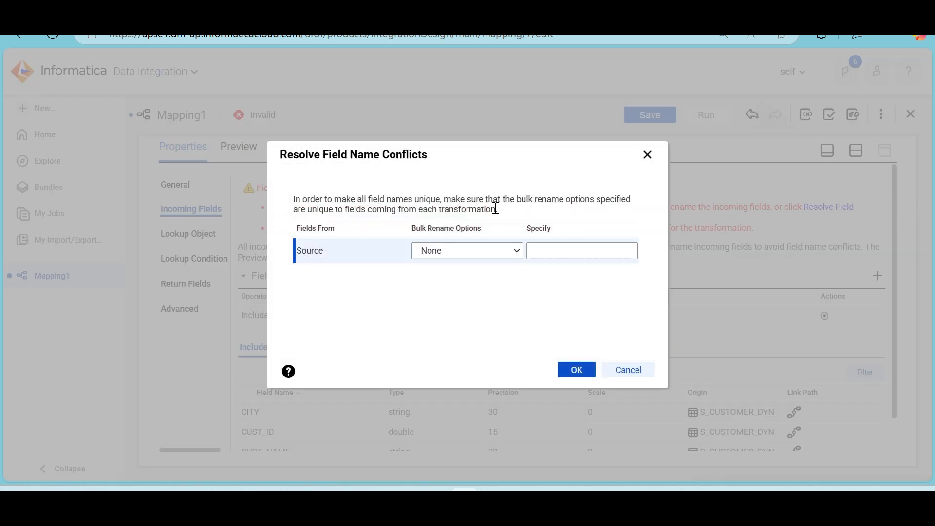
{"action": "left_click", "coordinate": [488, 256]}
{"action": "left_click", "coordinate": [468, 289]}
{"action": "left_click", "coordinate": [571, 250]}
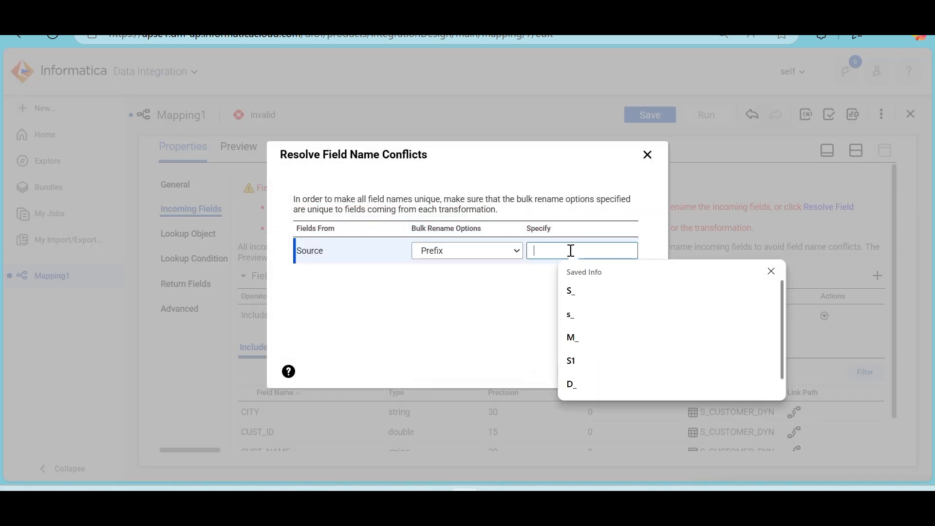
{"action": "left_click", "coordinate": [580, 293]}
{"action": "left_click", "coordinate": [576, 371]}
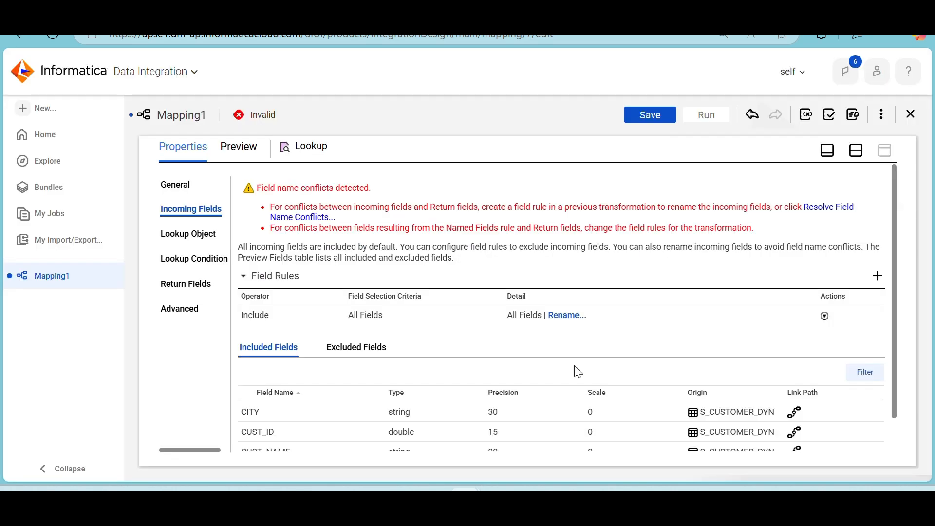
Add a simple lookup condition where the lookup field CUST_ID equals the incoming field S_CUST_ID
{"action": "left_click", "coordinate": [211, 259]}
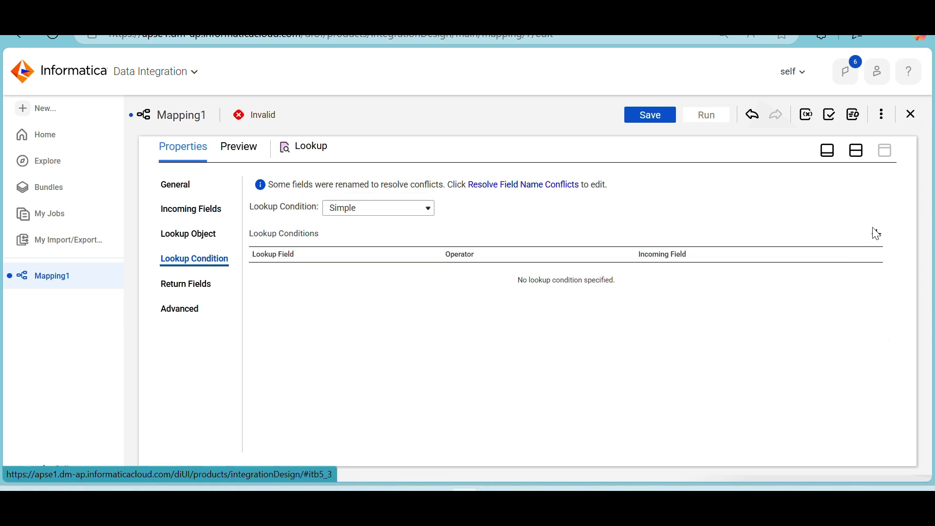
{"action": "left_click", "coordinate": [876, 234]}
{"action": "left_click", "coordinate": [426, 275]}
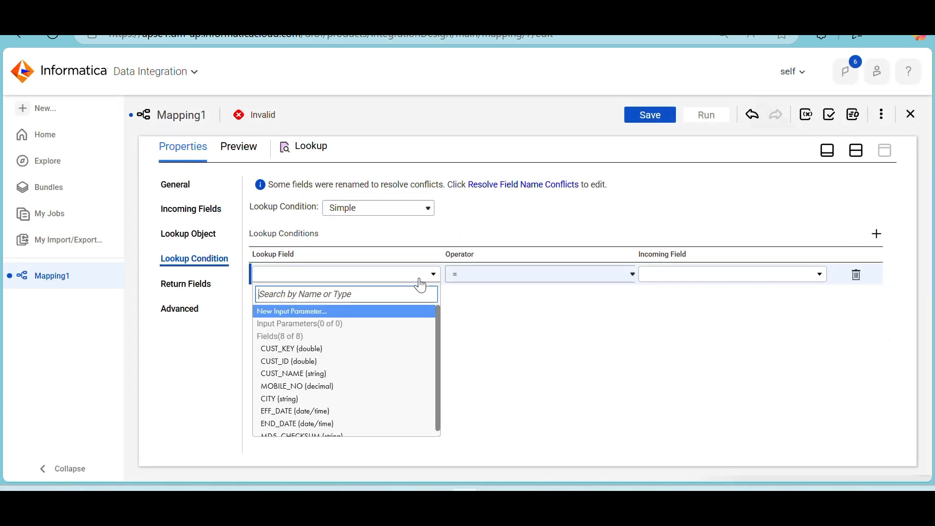
{"action": "left_click", "coordinate": [356, 349]}
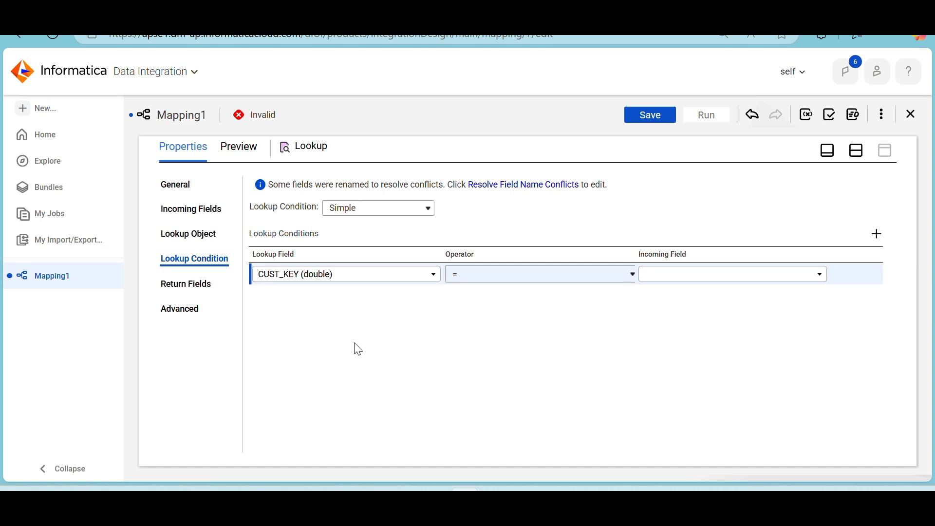
{"action": "left_click", "coordinate": [697, 279]}
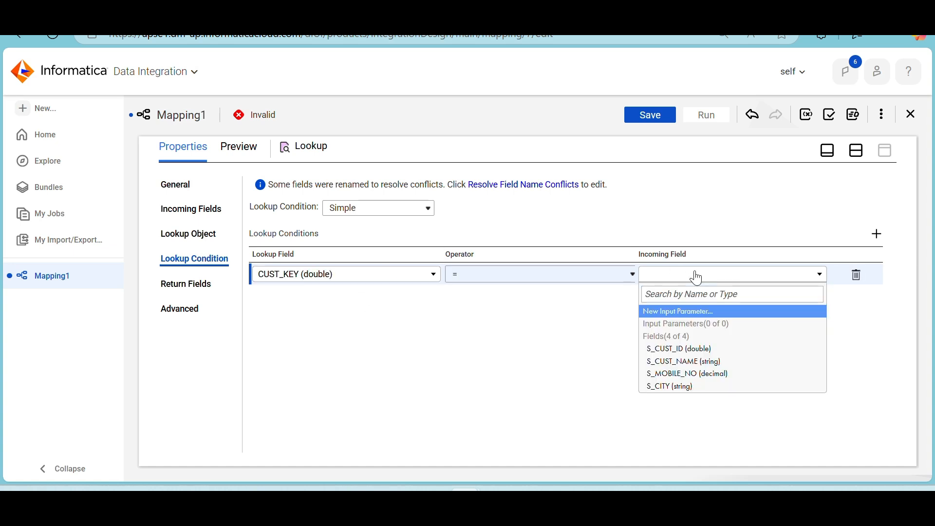
{"action": "left_click", "coordinate": [392, 283]}
{"action": "left_click", "coordinate": [319, 361]}
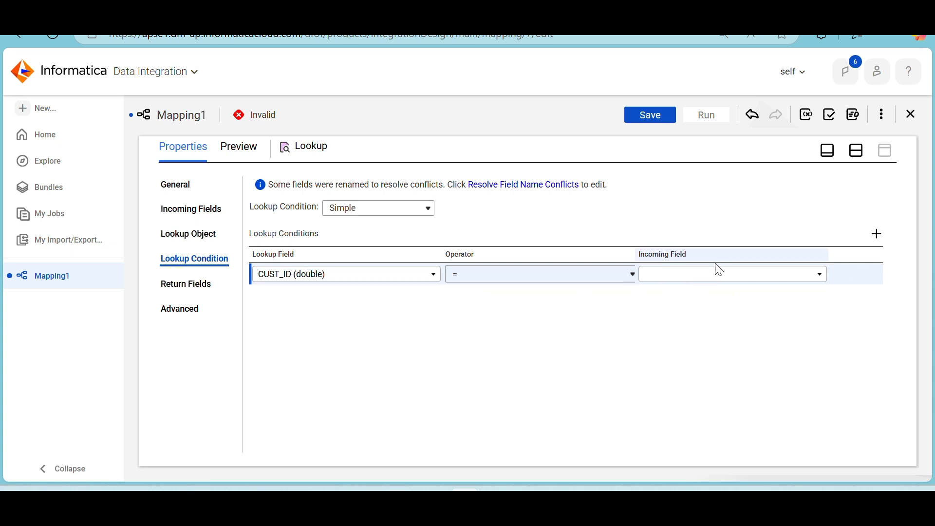
{"action": "left_click", "coordinate": [702, 276]}
{"action": "left_click", "coordinate": [677, 351]}
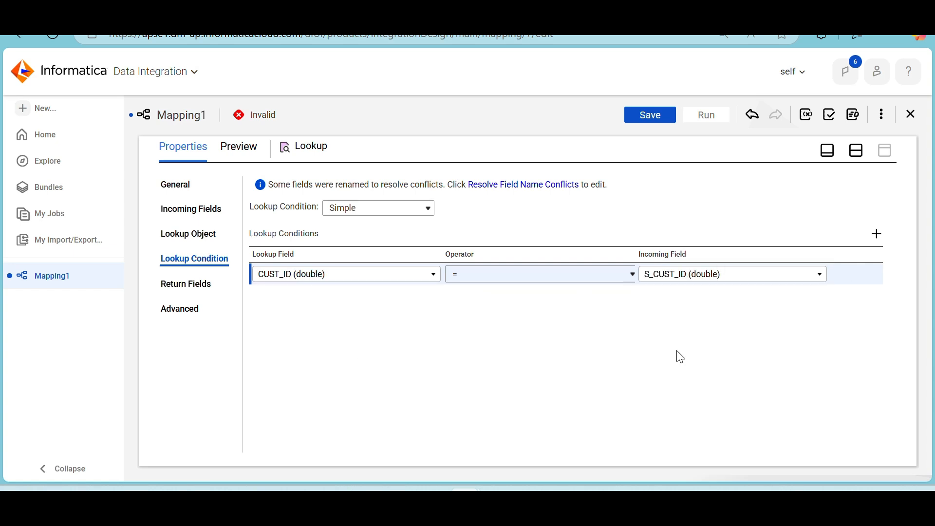
Turn Dynamic Lookup Cache off and on again in the Lookup's advanced properties, and re-enable Output Old Value On Update and Insert Else Update
{"action": "left_click", "coordinate": [195, 289]}
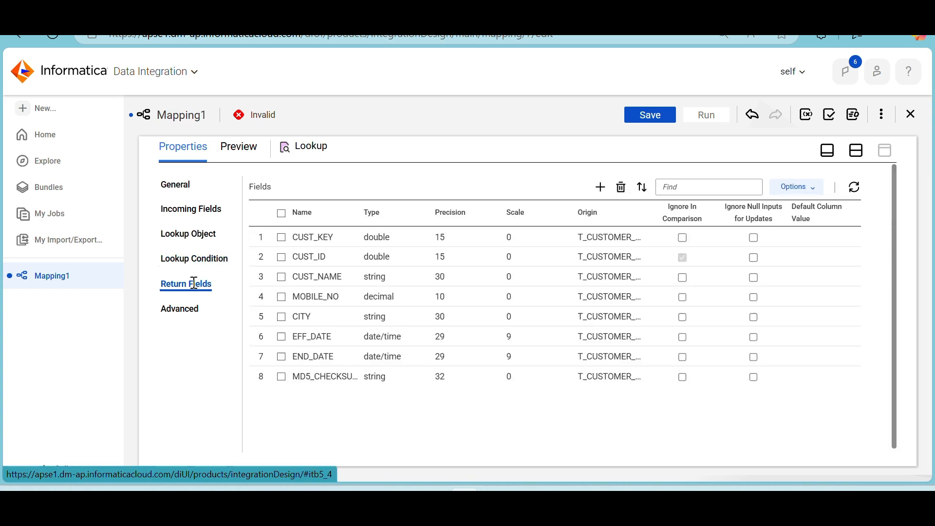
{"action": "left_click", "coordinate": [172, 321]}
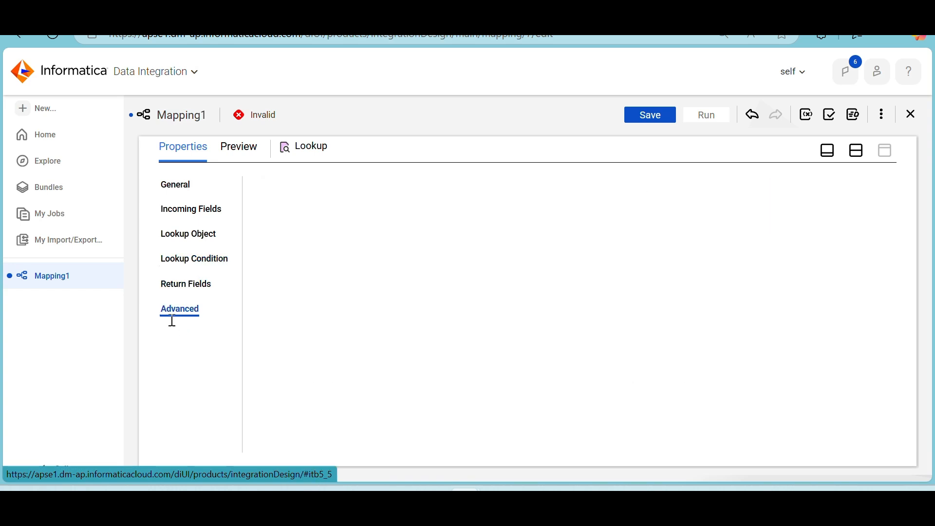
{"action": "scroll", "coordinate": [413, 319], "scroll_direction": "down", "scroll_amount": 3}
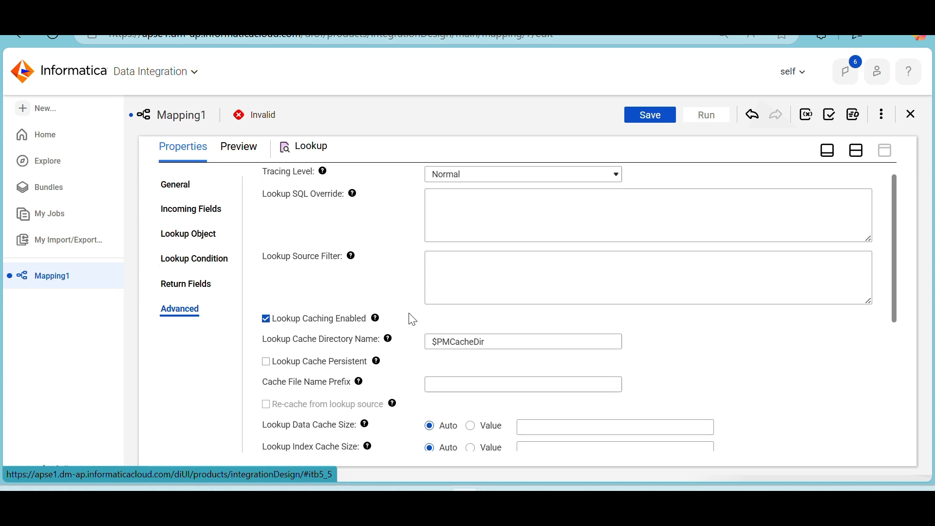
{"action": "scroll", "coordinate": [412, 320], "scroll_direction": "down", "scroll_amount": 3}
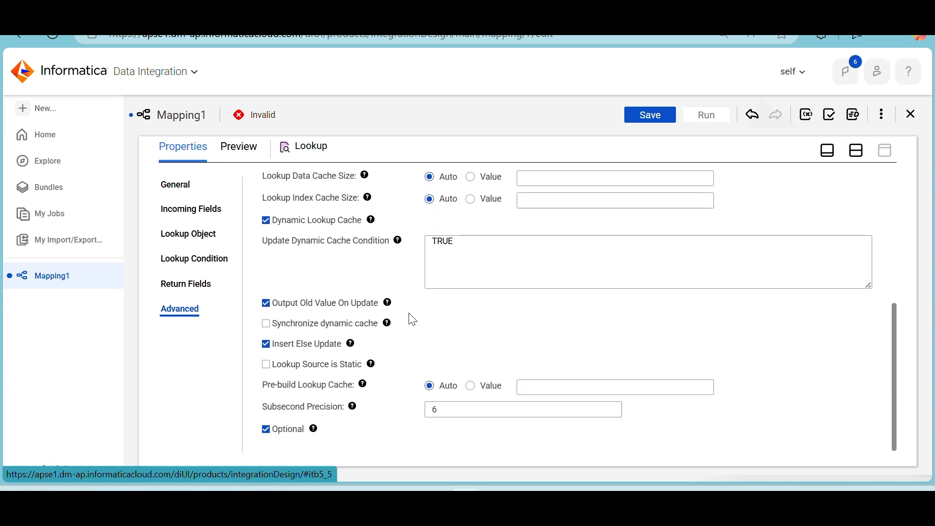
{"action": "left_click", "coordinate": [266, 345]}
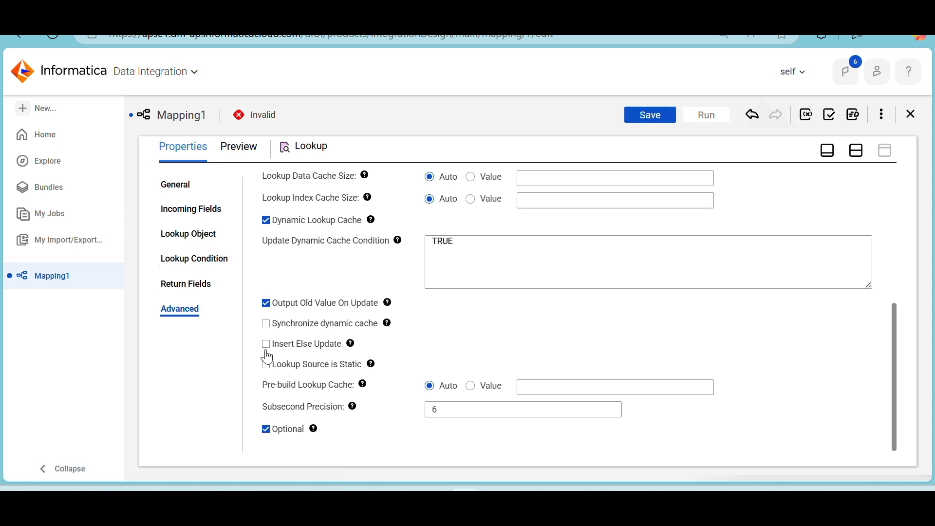
{"action": "left_click", "coordinate": [265, 344]}
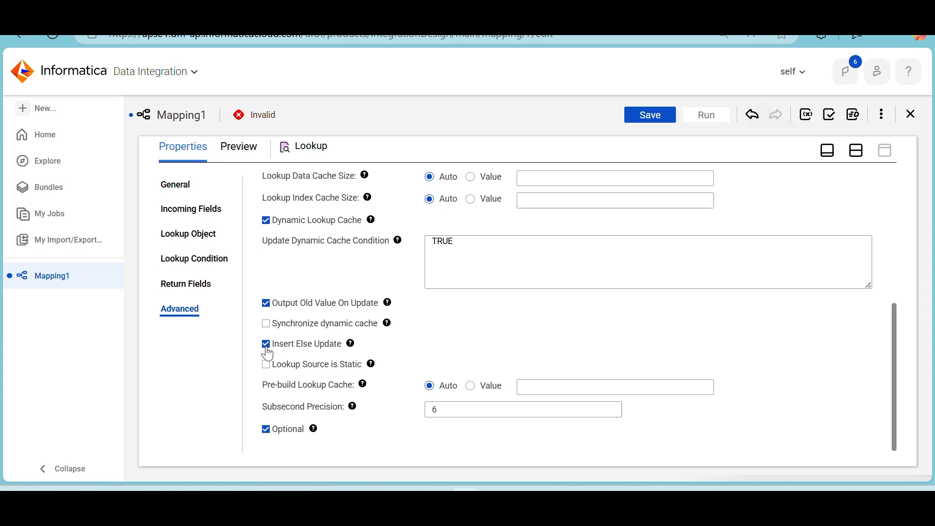
{"action": "left_click", "coordinate": [266, 303]}
{"action": "left_click", "coordinate": [267, 304]}
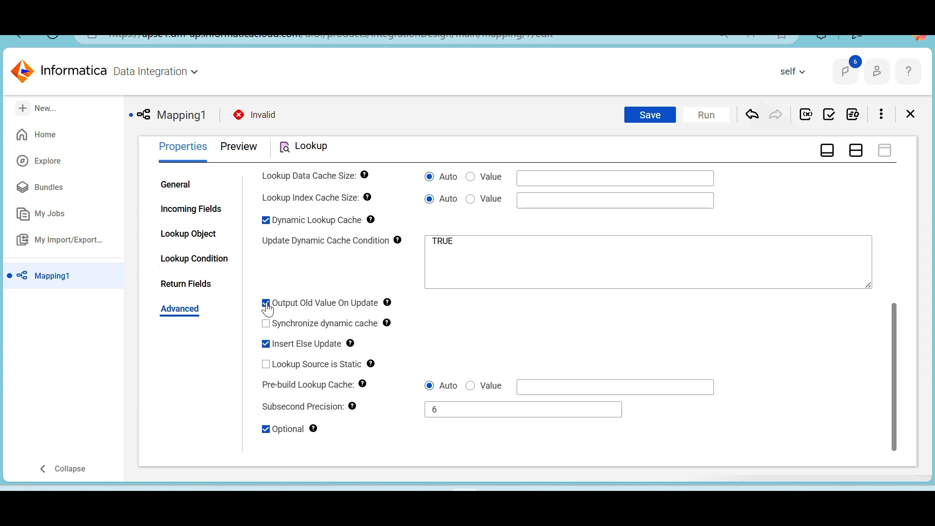
{"action": "left_click", "coordinate": [267, 223]}
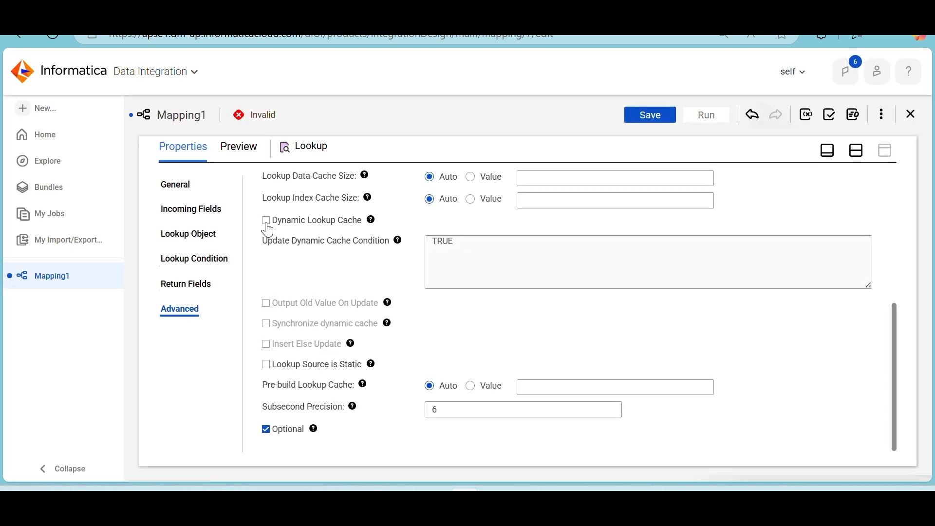
{"action": "left_click", "coordinate": [266, 222]}
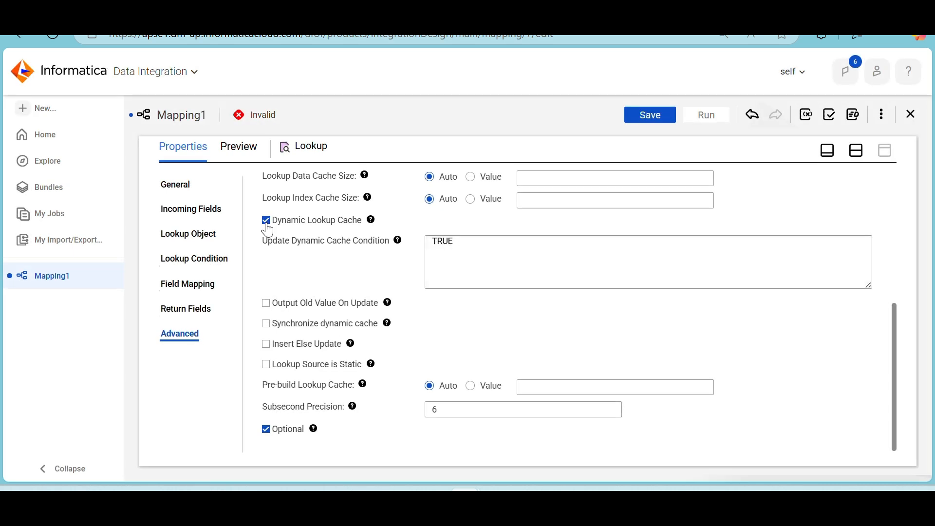
{"action": "left_click", "coordinate": [267, 306]}
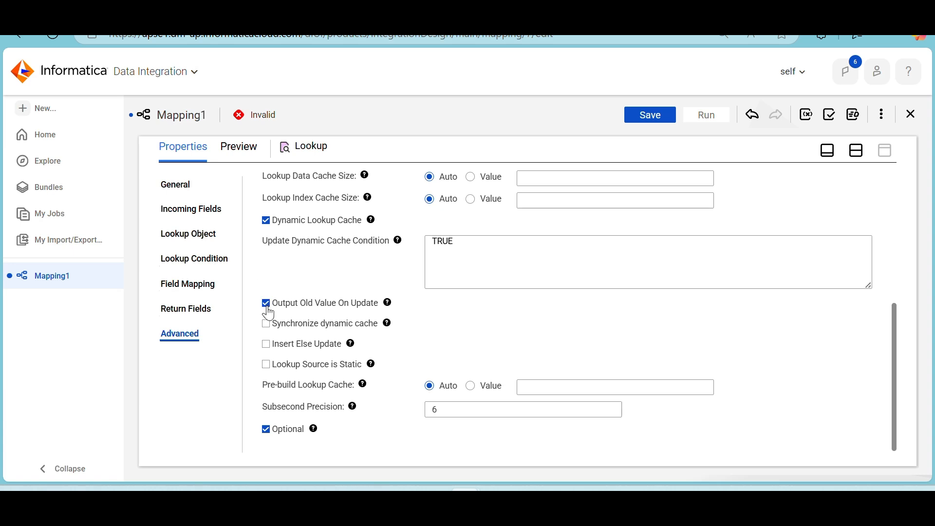
{"action": "left_click", "coordinate": [268, 347]}
Map S_CUST_ID, S_CUST_NAME, S_MOBILE_NO and S_CITY to their matching lookup cache fields, and try to map Sequence-ID to CUST_KEY
{"action": "left_click", "coordinate": [211, 289]}
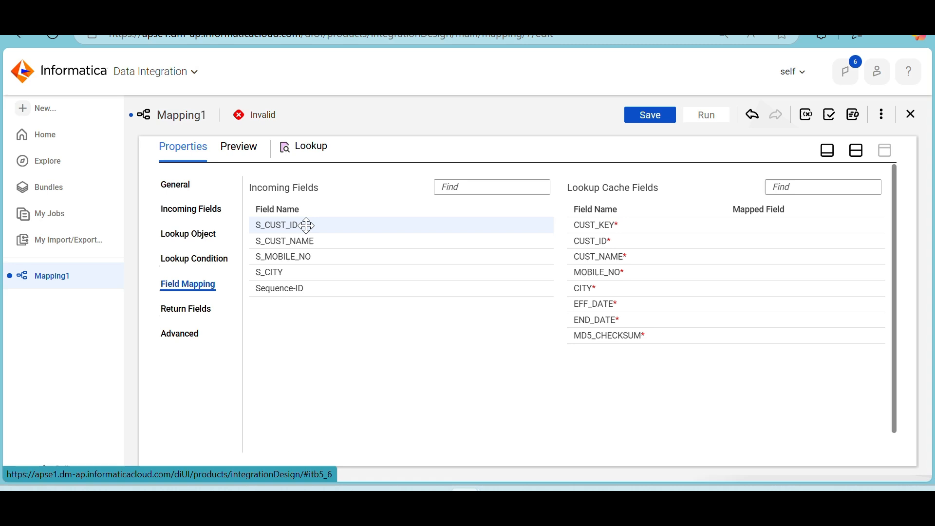
{"action": "left_click_drag", "start_coordinate": [307, 225], "coordinate": [667, 242]}
{"action": "left_click_drag", "start_coordinate": [659, 242], "coordinate": [660, 246]}
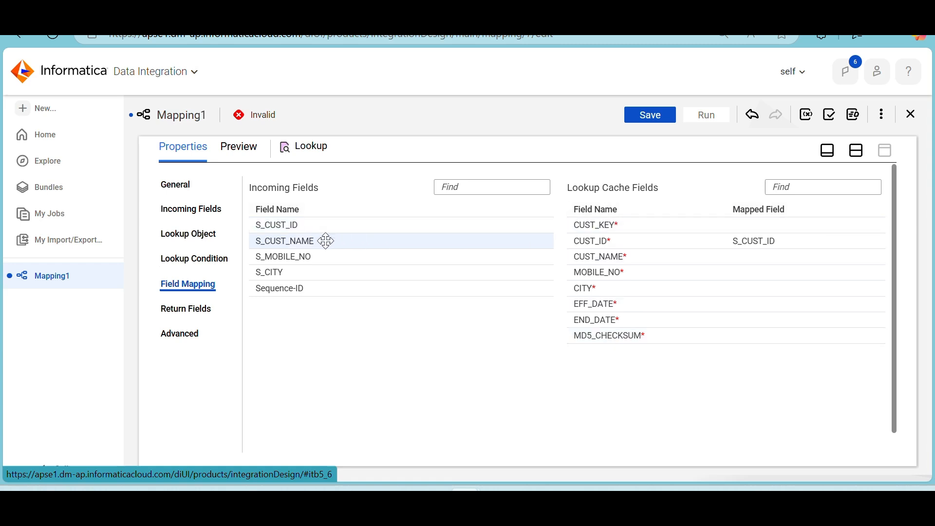
{"action": "left_click_drag", "start_coordinate": [324, 240], "coordinate": [714, 258]}
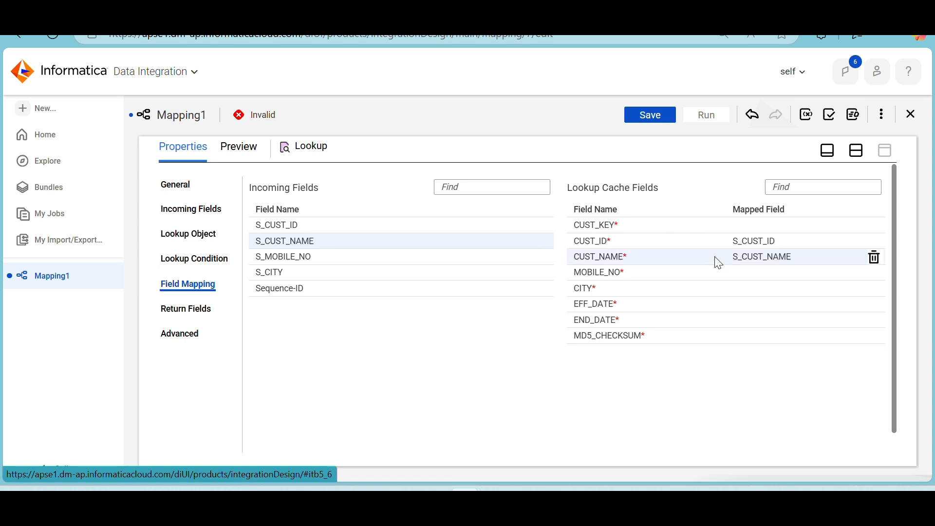
{"action": "left_click_drag", "start_coordinate": [319, 261], "coordinate": [733, 284]}
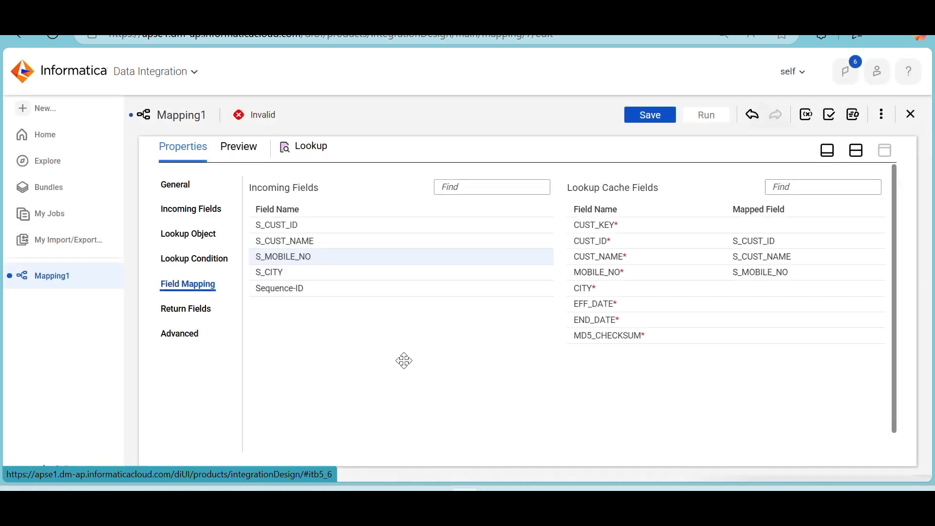
{"action": "left_click_drag", "start_coordinate": [295, 272], "coordinate": [715, 295]}
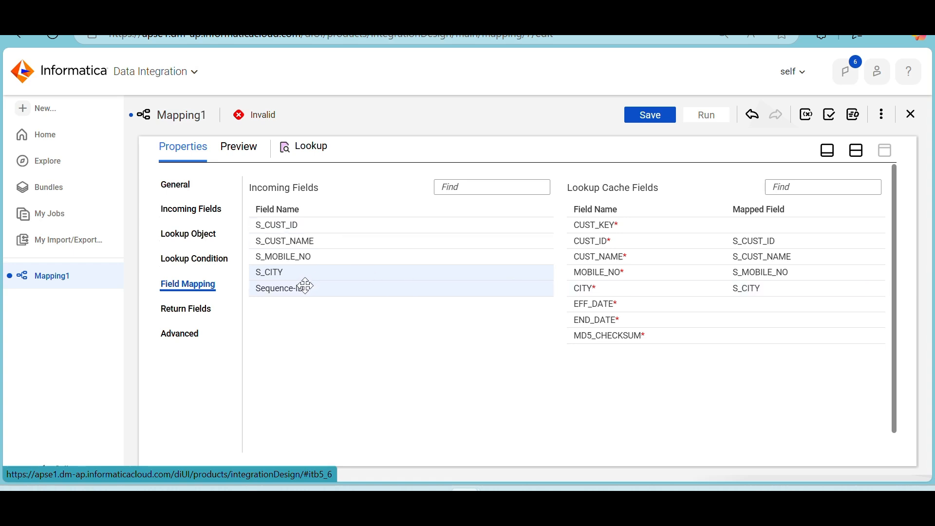
{"action": "left_click_drag", "start_coordinate": [303, 287], "coordinate": [737, 224]}
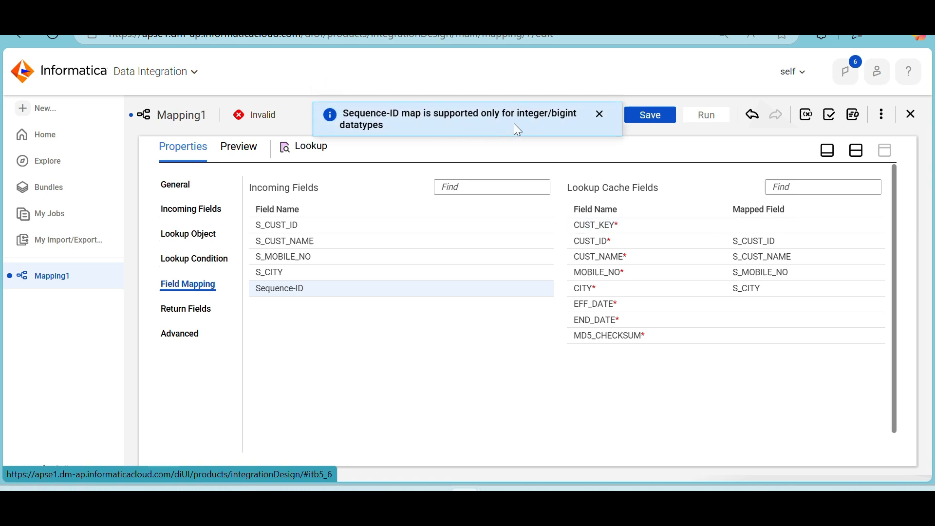
{"action": "left_click", "coordinate": [600, 115]}
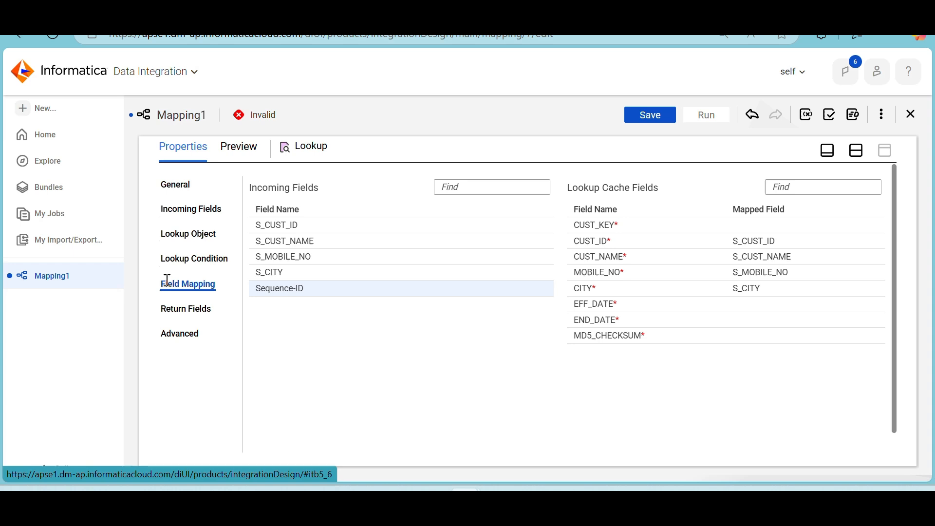
Set the lookup object's source filter to end_date=to_date('12/21/2050','mm/dd/yyyy')
{"action": "left_click", "coordinate": [191, 259]}
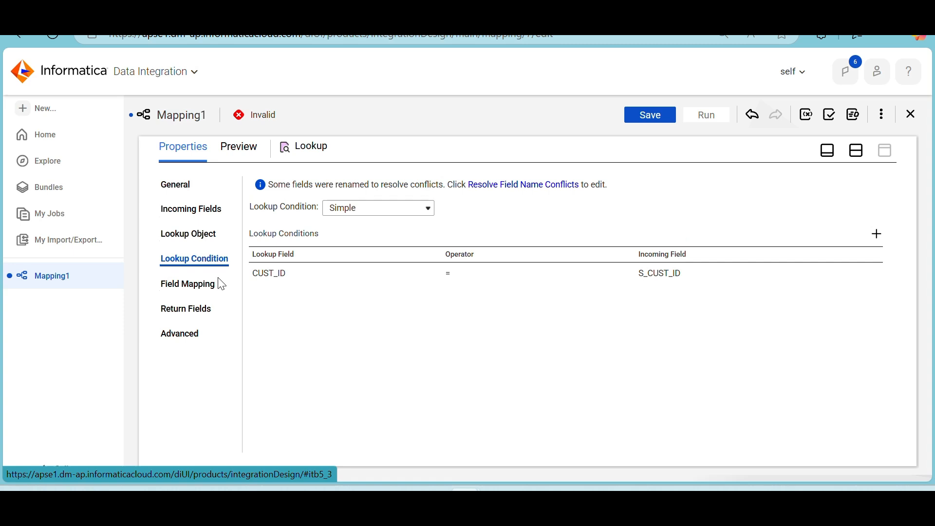
{"action": "left_click", "coordinate": [200, 243]}
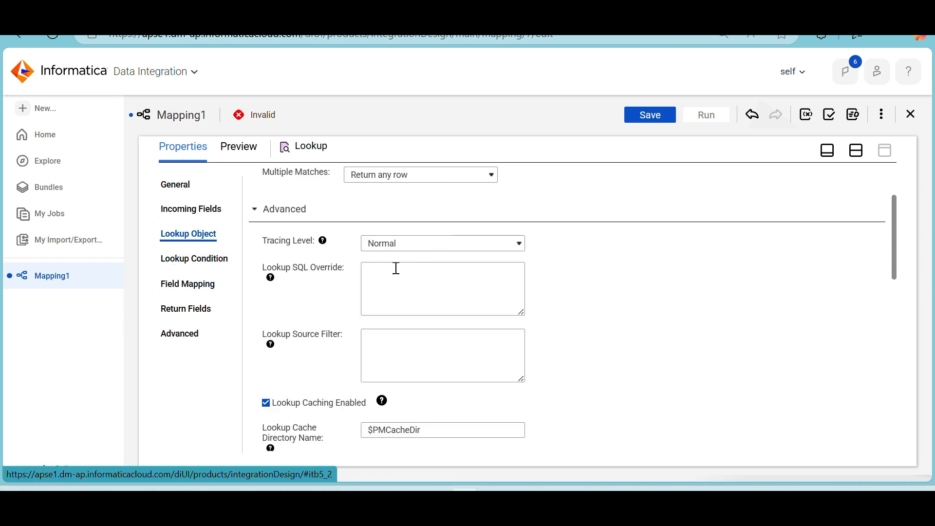
{"action": "left_click", "coordinate": [397, 338]}
{"action": "scroll", "coordinate": [396, 337], "scroll_direction": "down", "scroll_amount": 1}
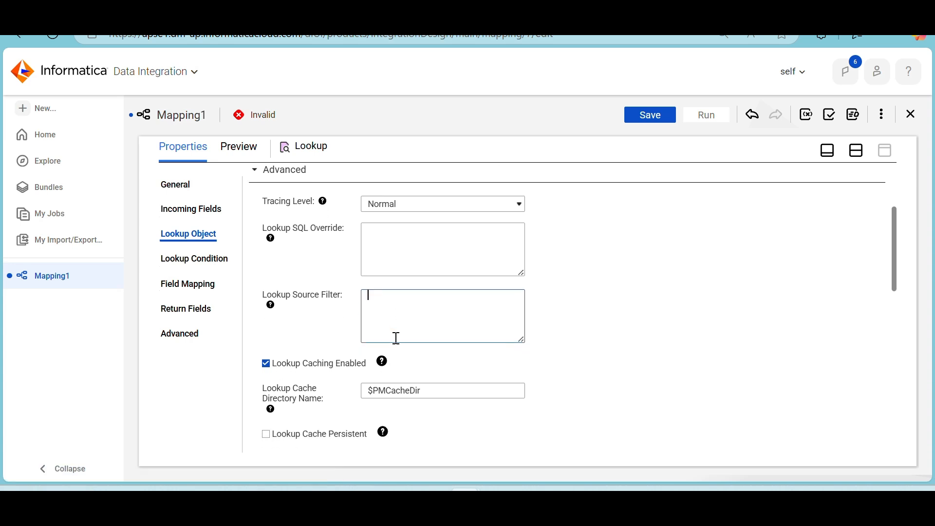
{"action": "scroll", "coordinate": [396, 337], "scroll_direction": "down", "scroll_amount": 1}
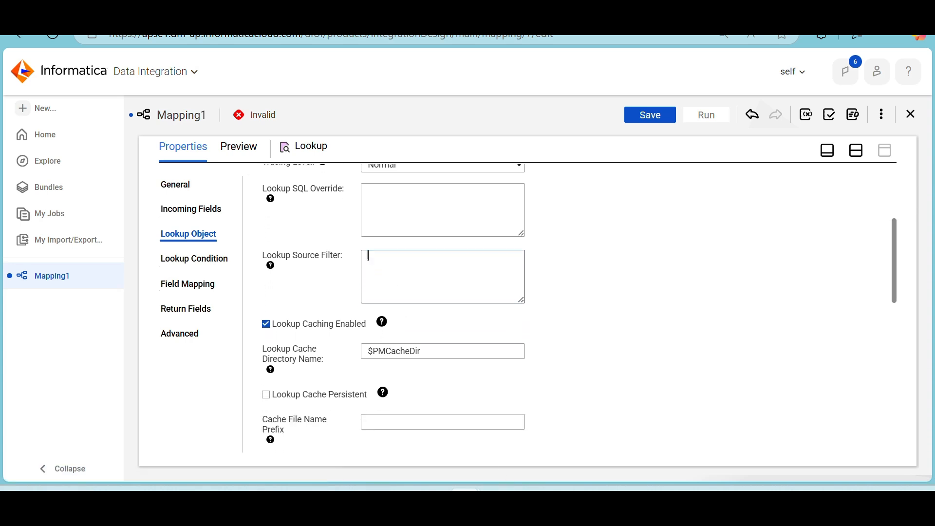
{"action": "mouse_move", "coordinate": [531, 500]}
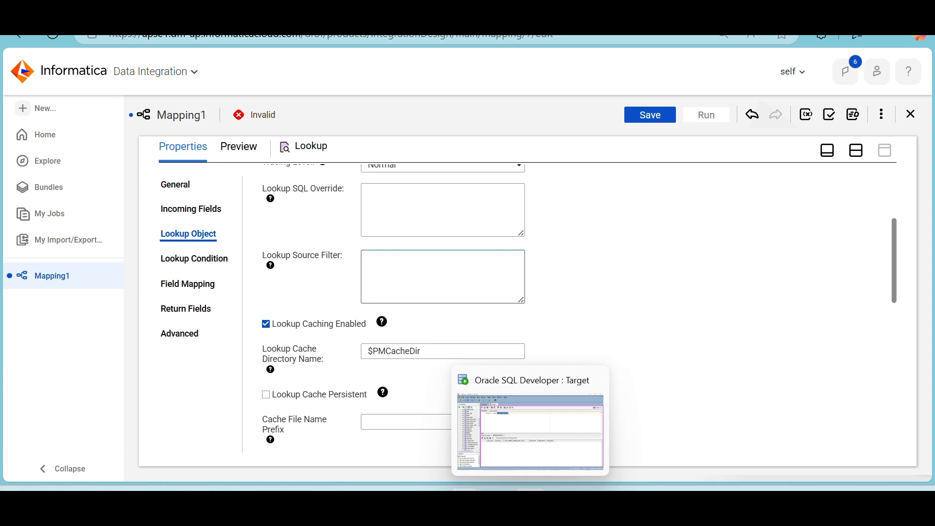
{"action": "type", "text": "end_dat"}
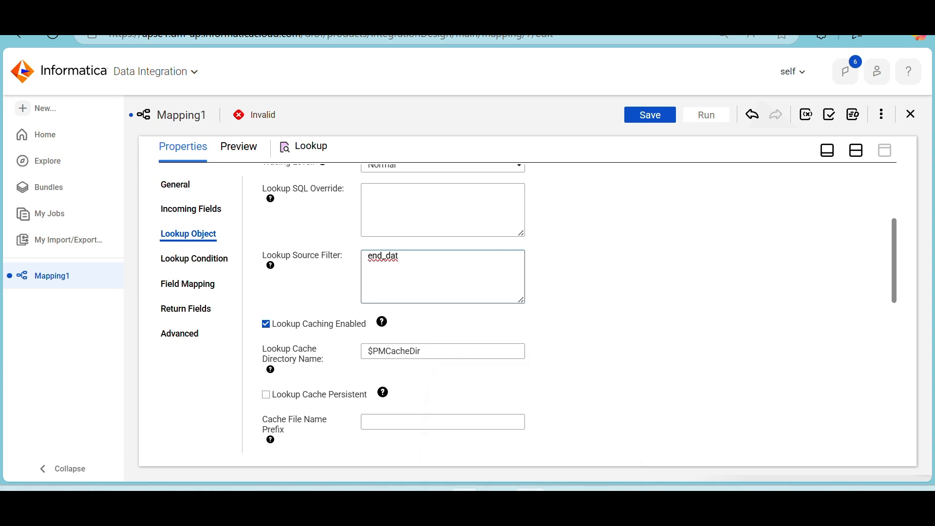
{"action": "type", "text": "e=to_date('12/21/2050"}
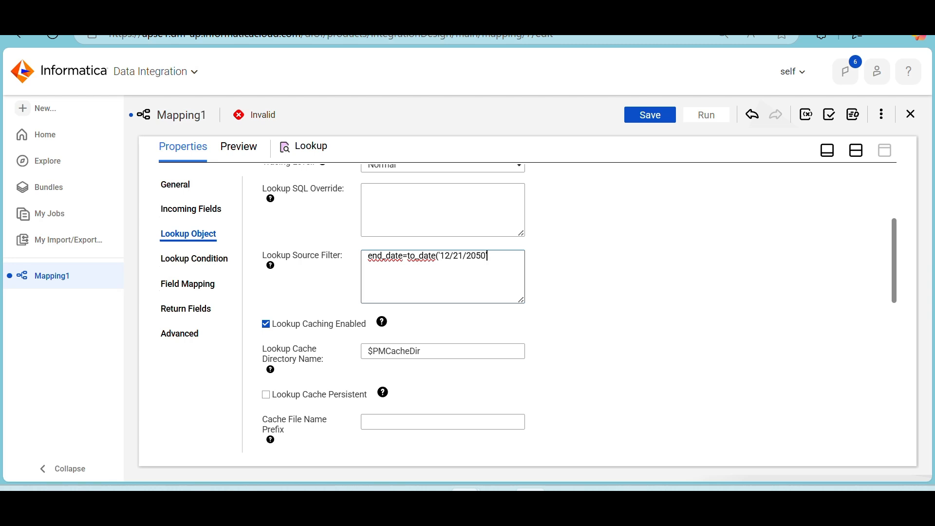
{"action": "type", "text": "','mm/dd/yyyy')"}
{"action": "left_click", "coordinate": [592, 321]}
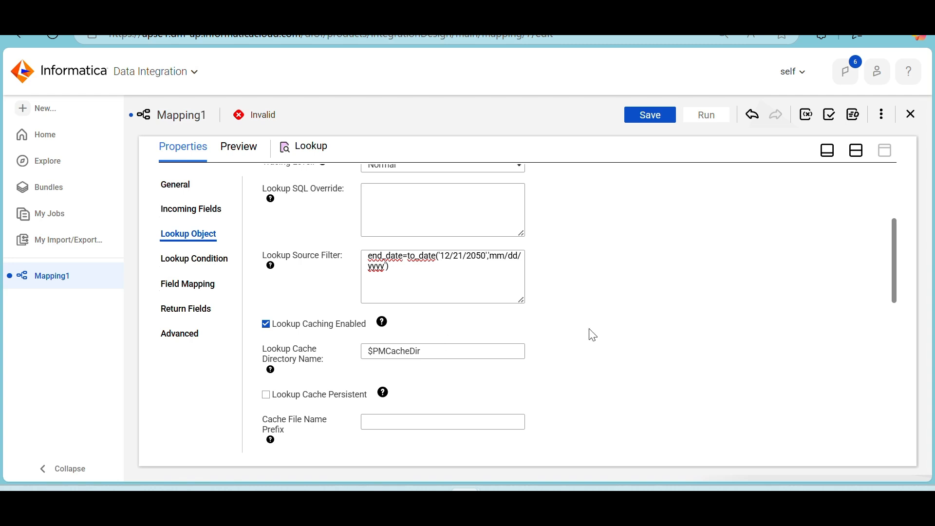
Delete CUST_NAME, MOBILE_NO, CITY, EFF_DATE and END_DATE from the Lookup's return fields and confirm the deletion
{"action": "scroll", "coordinate": [590, 334], "scroll_direction": "down", "scroll_amount": 3}
{"action": "scroll", "coordinate": [593, 335], "scroll_direction": "up", "scroll_amount": 6}
{"action": "scroll", "coordinate": [593, 335], "scroll_direction": "up", "scroll_amount": 1}
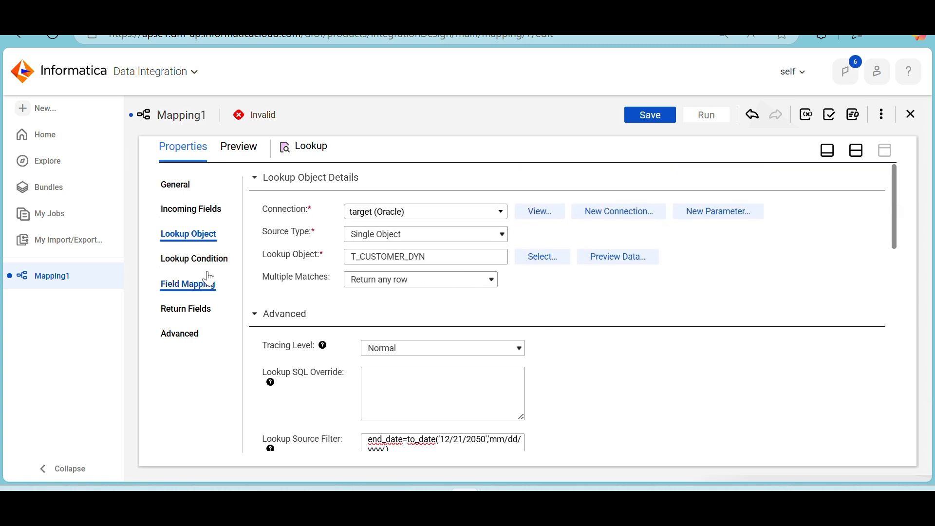
{"action": "left_click", "coordinate": [196, 314]}
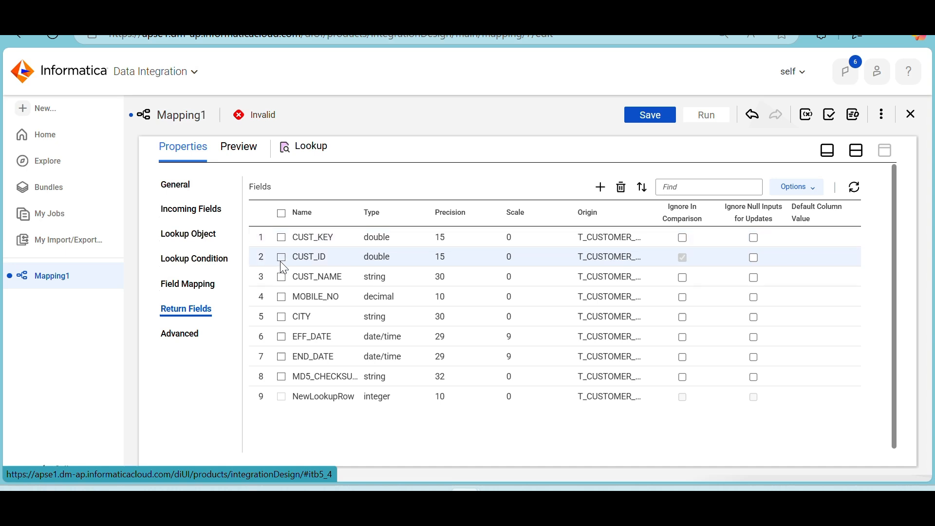
{"action": "left_click", "coordinate": [282, 278]}
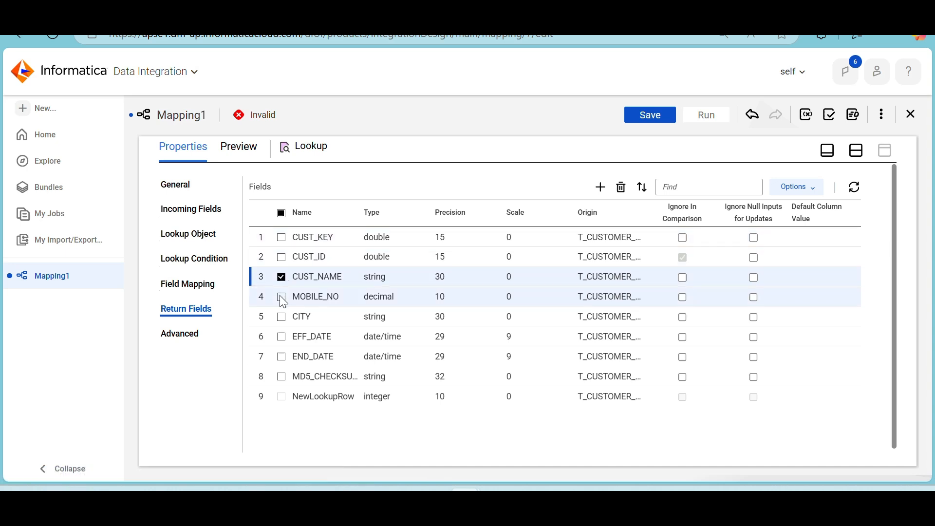
{"action": "left_click", "coordinate": [282, 298]}
{"action": "left_click", "coordinate": [281, 317]}
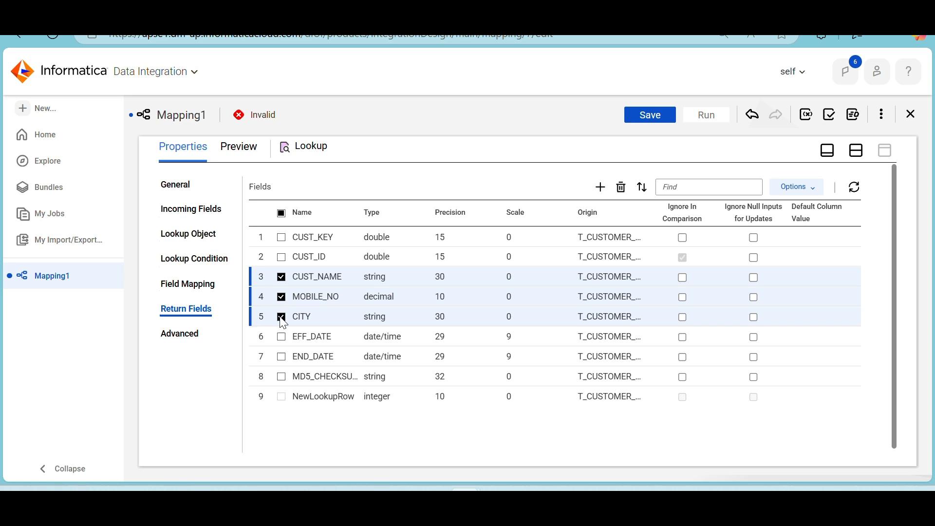
{"action": "left_click", "coordinate": [282, 337]}
{"action": "left_click", "coordinate": [281, 357]}
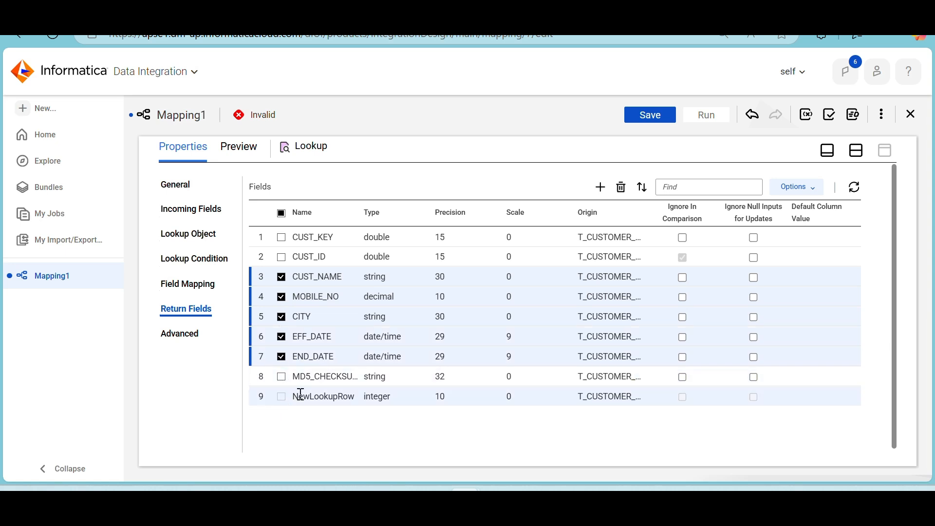
{"action": "left_click", "coordinate": [620, 190]}
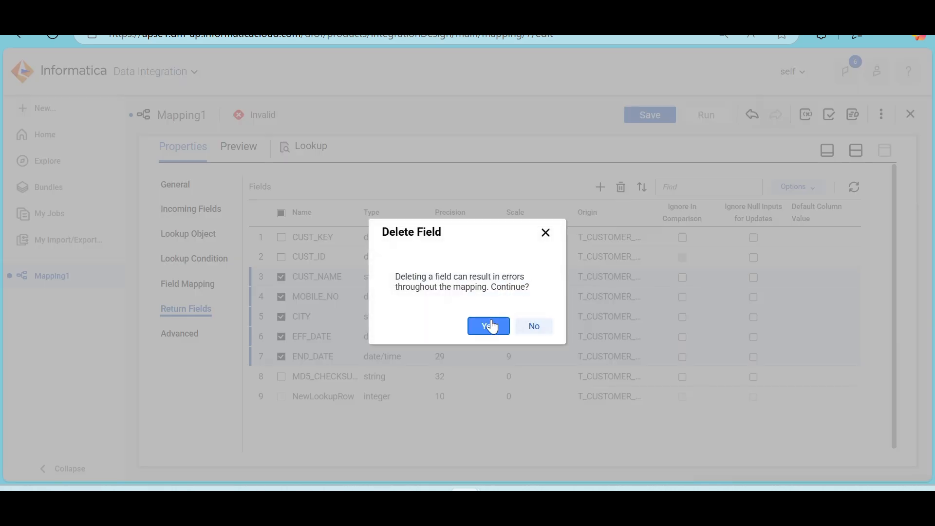
{"action": "left_click", "coordinate": [487, 325]}
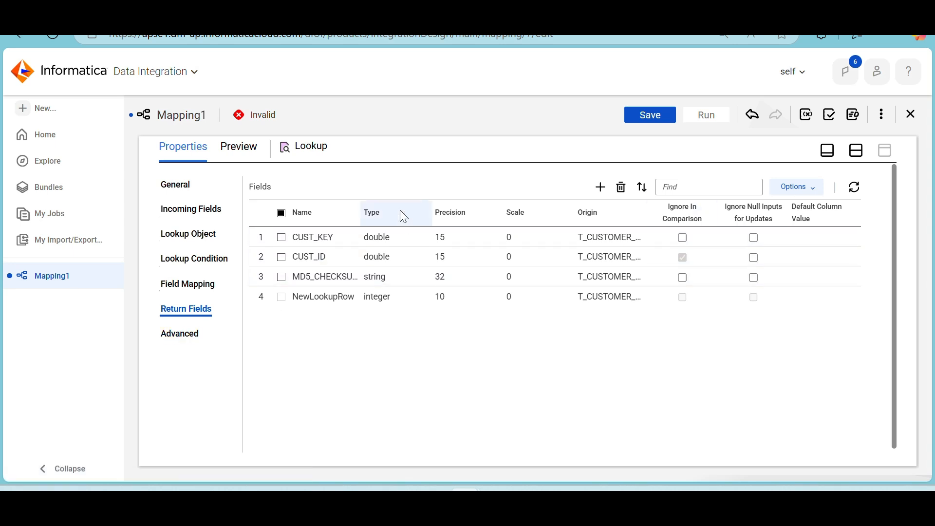
Move the Target farther from the Lookup on the canvas and insert an Expression transformation on the link between them
{"action": "left_click", "coordinate": [188, 210]}
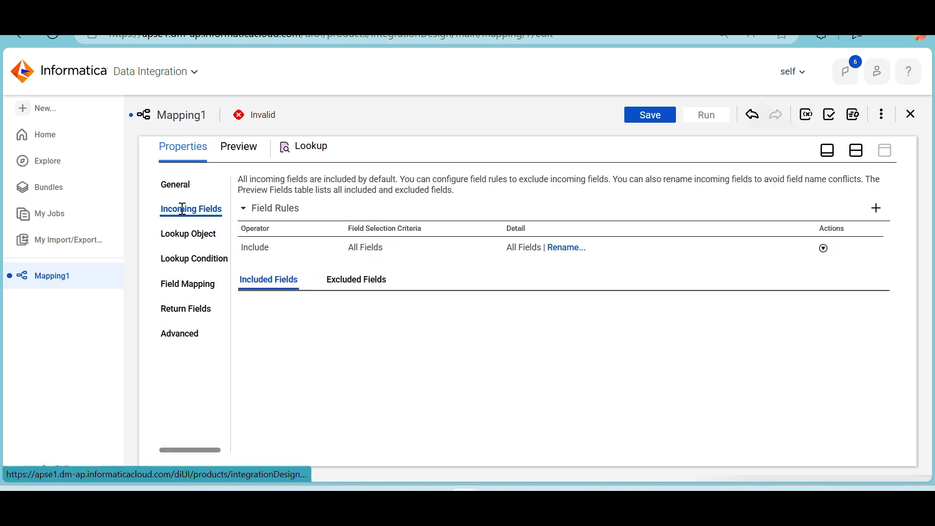
{"action": "left_click", "coordinate": [856, 150]}
{"action": "left_click_drag", "start_coordinate": [563, 255], "coordinate": [788, 249]}
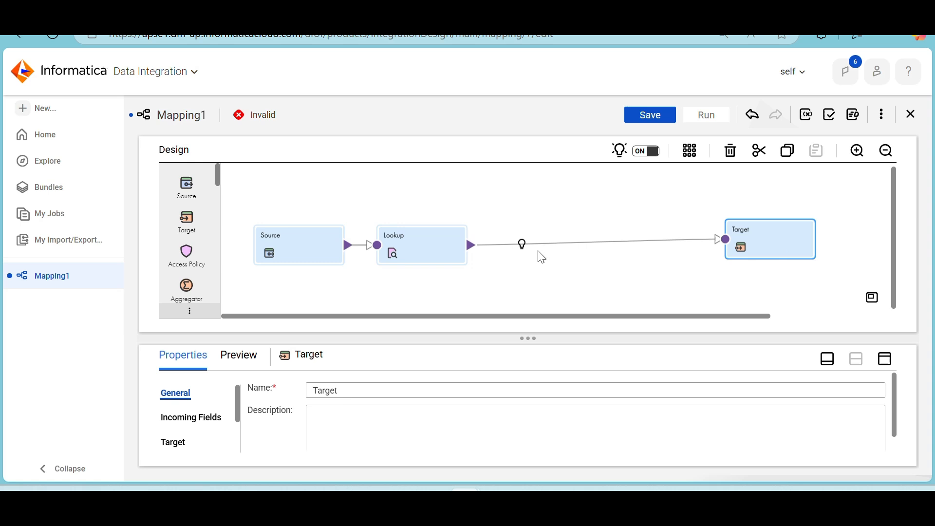
{"action": "left_click", "coordinate": [524, 245]}
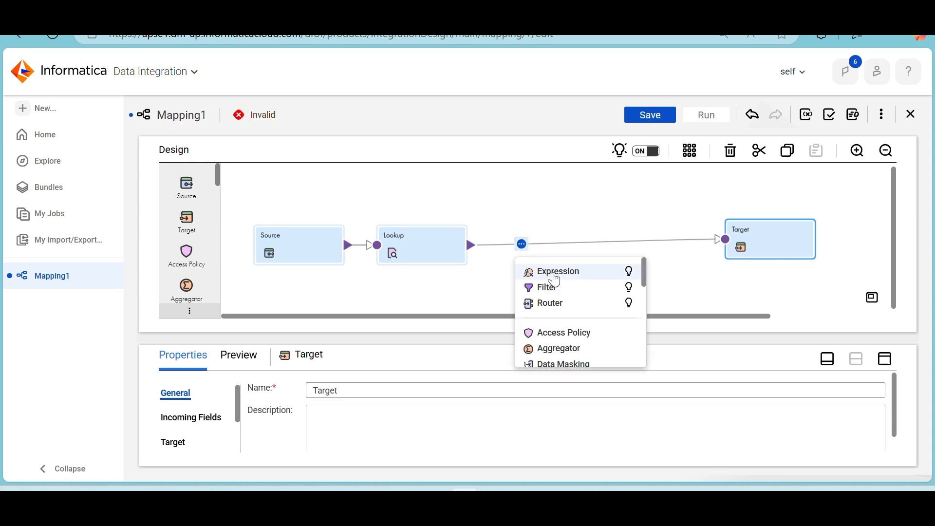
{"action": "left_click", "coordinate": [555, 271]}
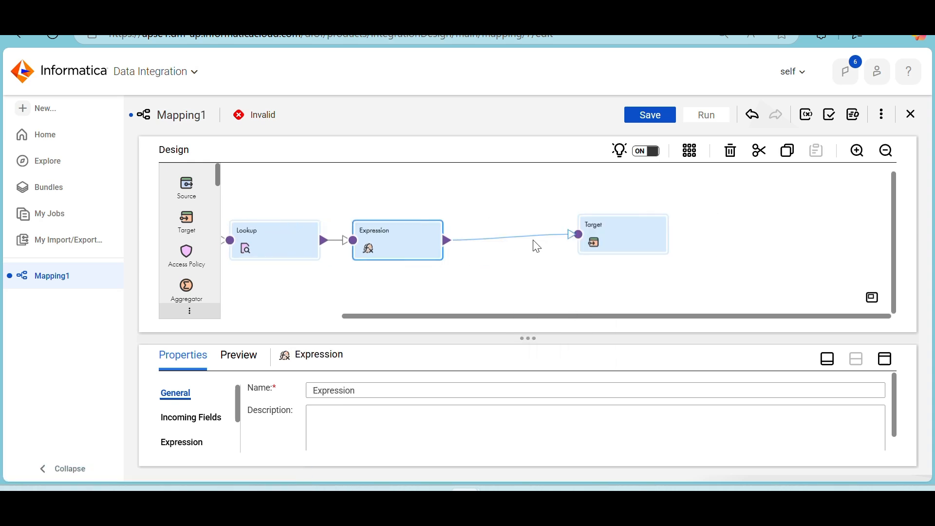
Add an output field named MD5_Checksum of type string with precision 40 to the Expression transformation
{"action": "left_click", "coordinate": [889, 364]}
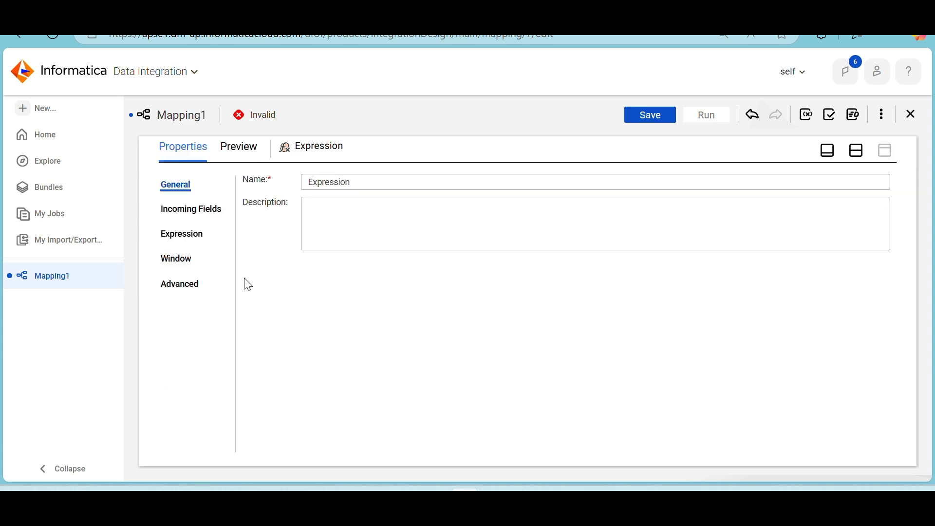
{"action": "left_click", "coordinate": [197, 243]}
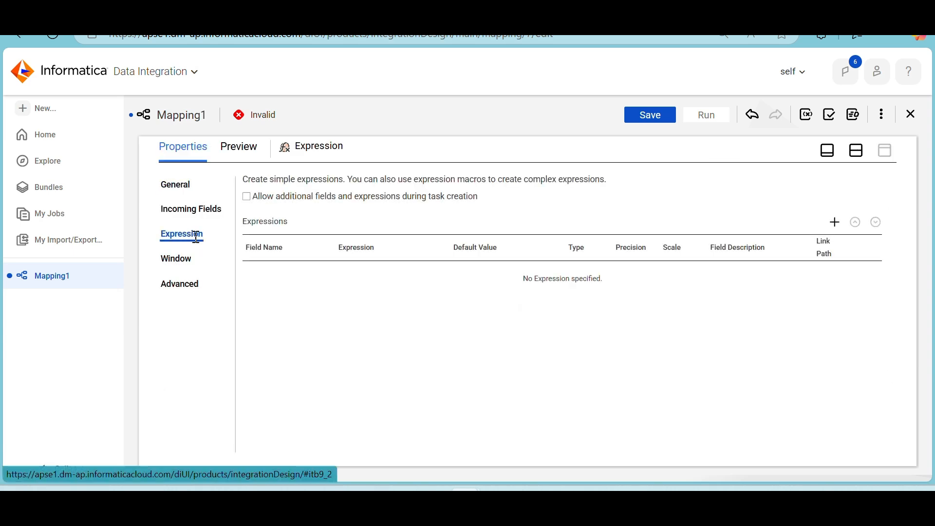
{"action": "left_click", "coordinate": [835, 223]}
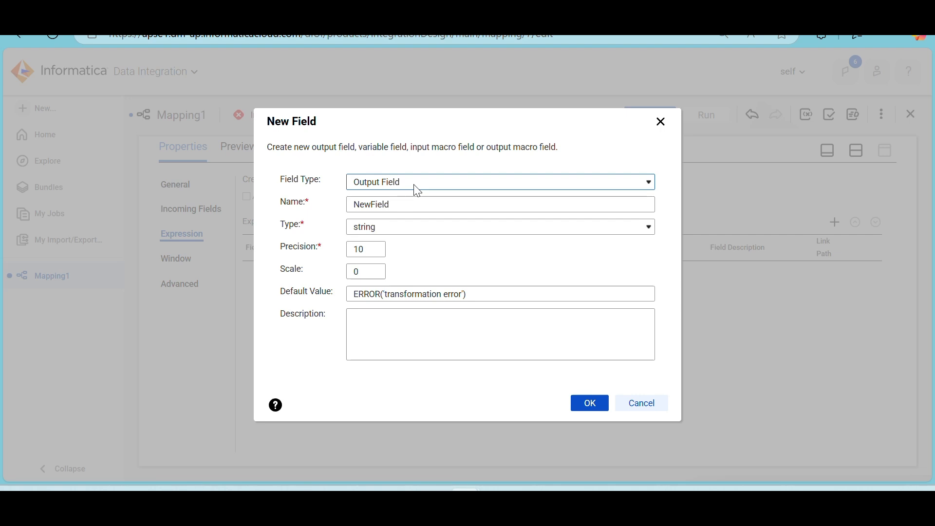
{"action": "double_click", "coordinate": [397, 209]}
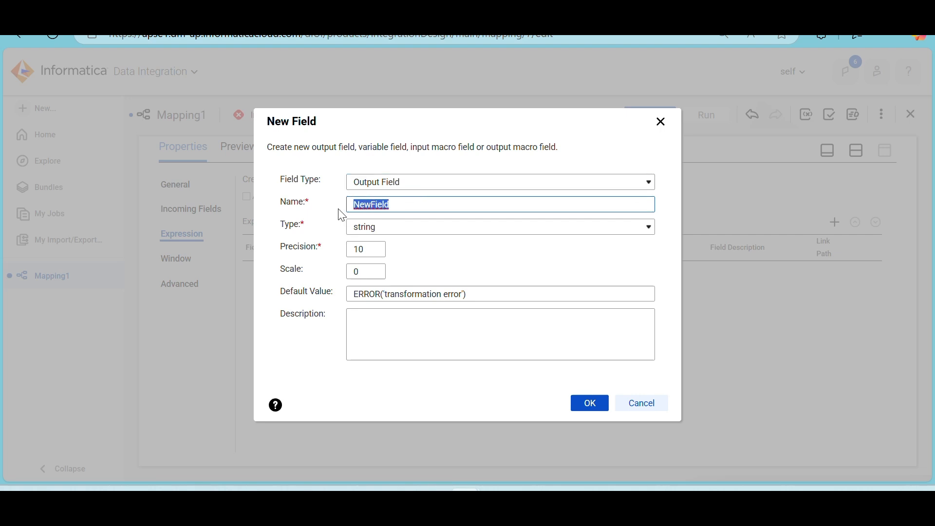
{"action": "type", "text": "M"}
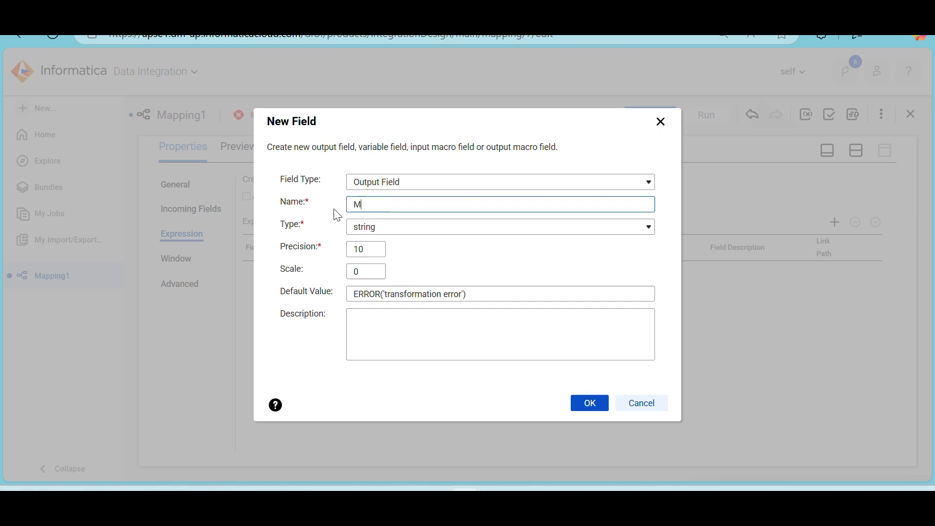
{"action": "type", "text": "D5_Checksum"}
{"action": "double_click", "coordinate": [369, 249]}
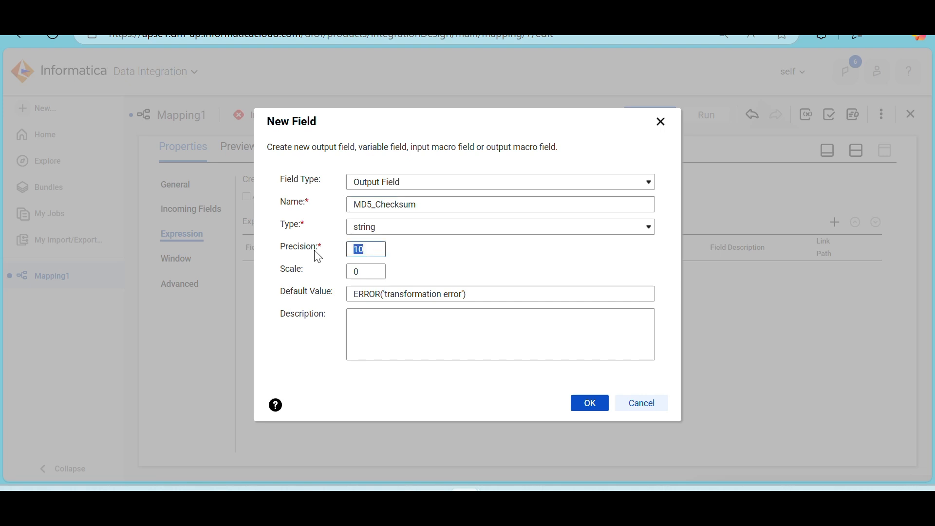
{"action": "type", "text": "40"}
{"action": "left_click", "coordinate": [587, 405]}
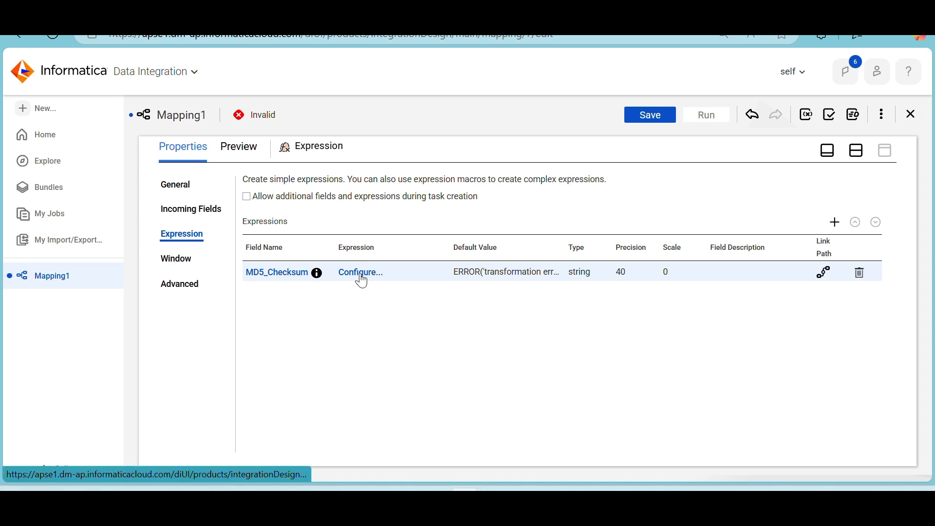
Open the MD5_Checksum field's expression for editing and insert the built-in MD5 function
{"action": "left_click", "coordinate": [362, 277]}
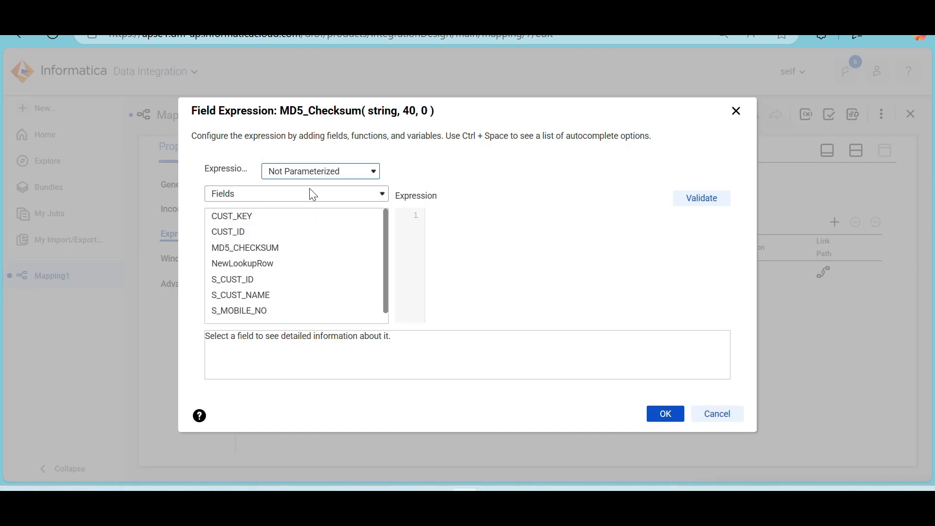
{"action": "left_click", "coordinate": [309, 191]}
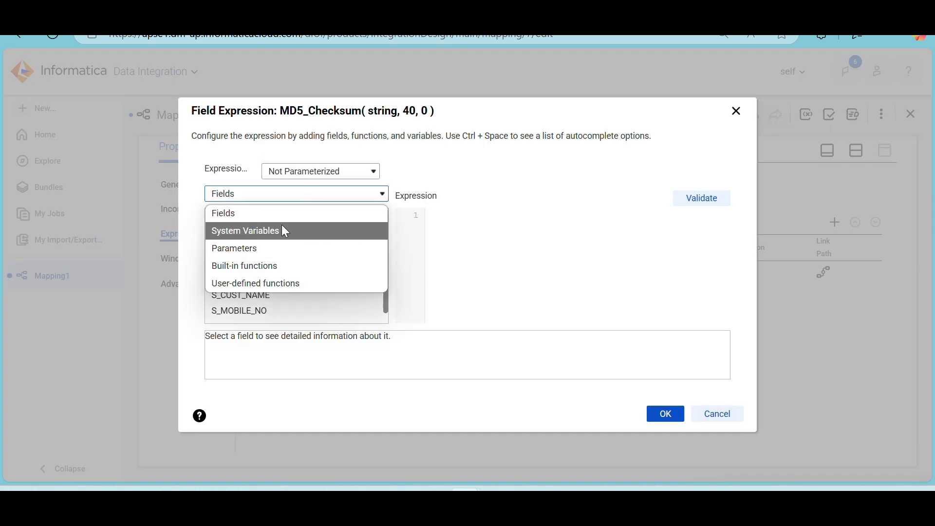
{"action": "left_click", "coordinate": [273, 265]}
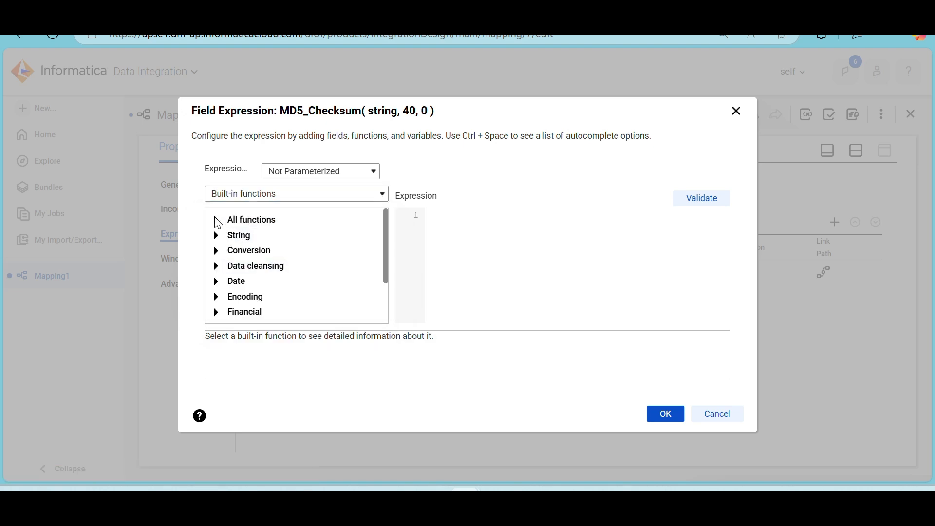
{"action": "left_click", "coordinate": [218, 223]}
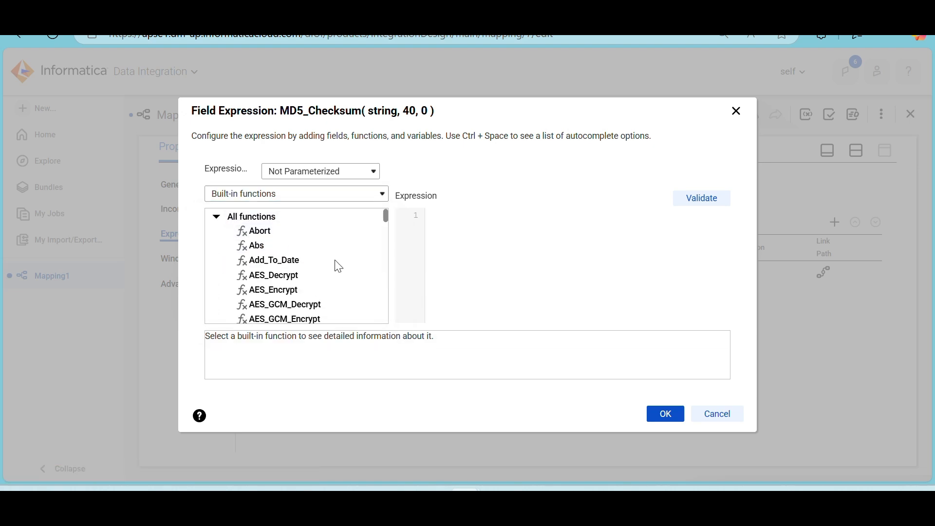
{"action": "scroll", "coordinate": [336, 266], "scroll_direction": "down", "scroll_amount": 1}
{"action": "scroll", "coordinate": [339, 267], "scroll_direction": "down", "scroll_amount": 4}
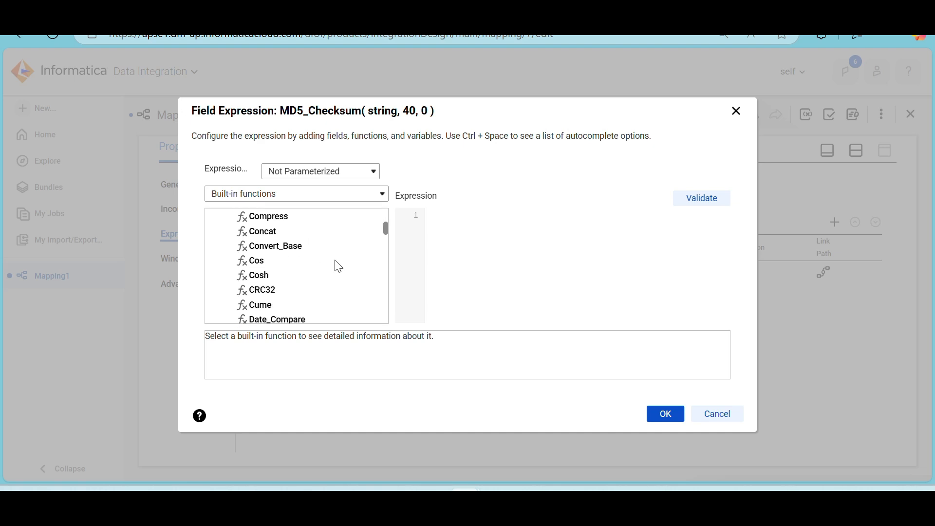
{"action": "scroll", "coordinate": [338, 266], "scroll_direction": "down", "scroll_amount": 4}
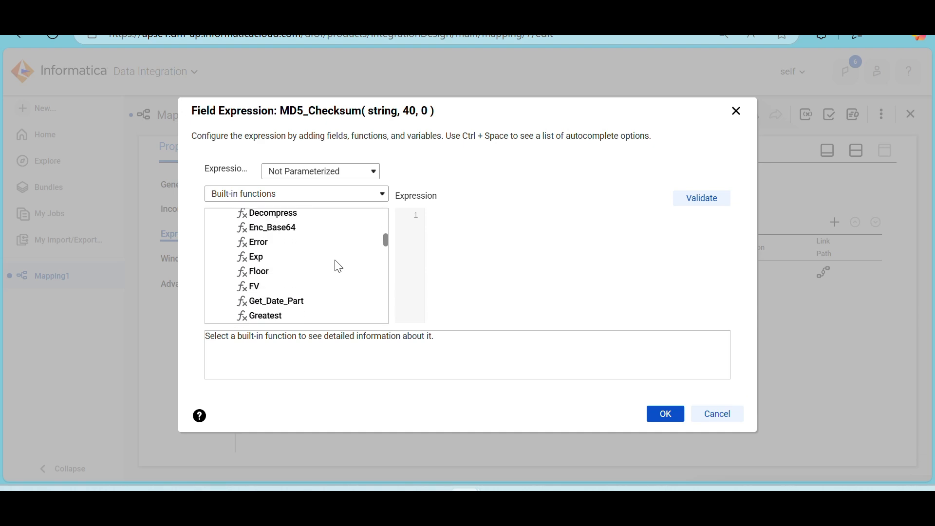
{"action": "scroll", "coordinate": [339, 266], "scroll_direction": "down", "scroll_amount": 4}
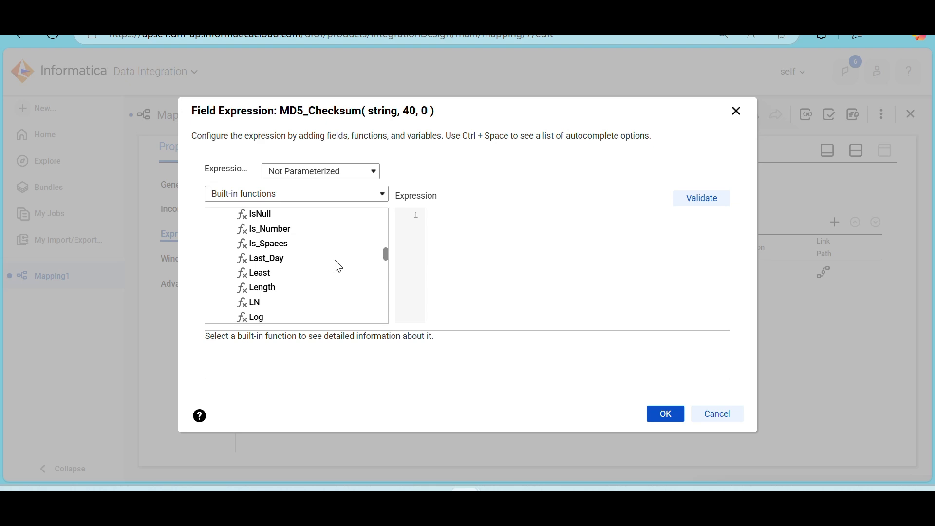
{"action": "scroll", "coordinate": [339, 266], "scroll_direction": "down", "scroll_amount": 2}
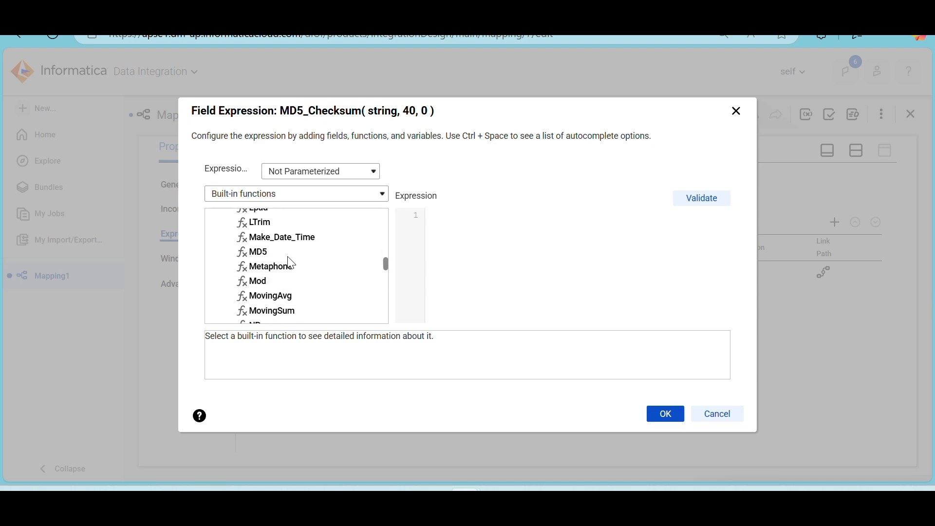
{"action": "double_click", "coordinate": [261, 258]}
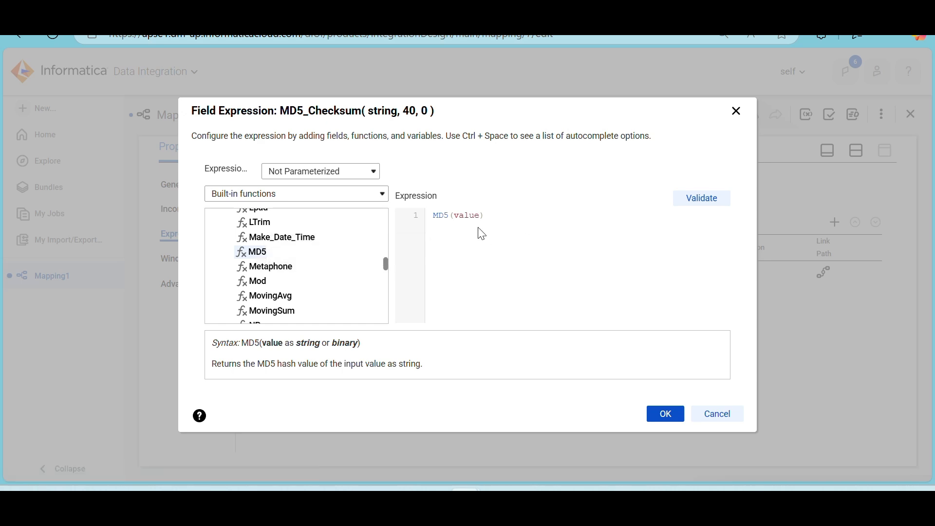
Replace the MD5 function's value placeholder with the fields CUST_KEY||CUST_ID||
{"action": "double_click", "coordinate": [471, 216]}
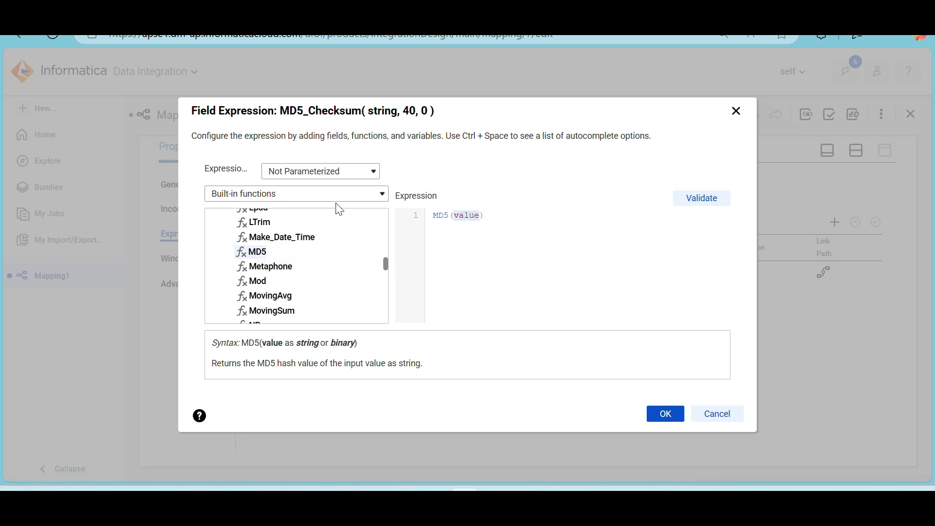
{"action": "left_click", "coordinate": [312, 201]}
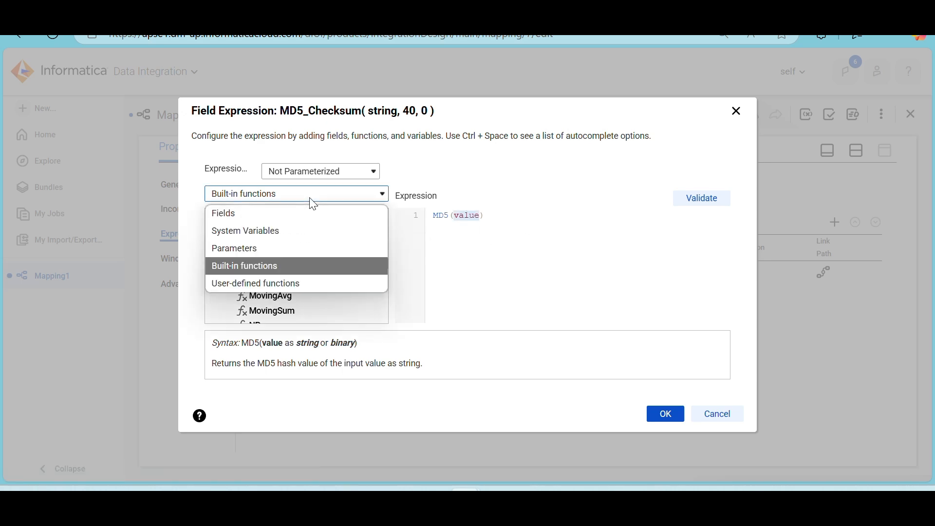
{"action": "left_click", "coordinate": [260, 215]}
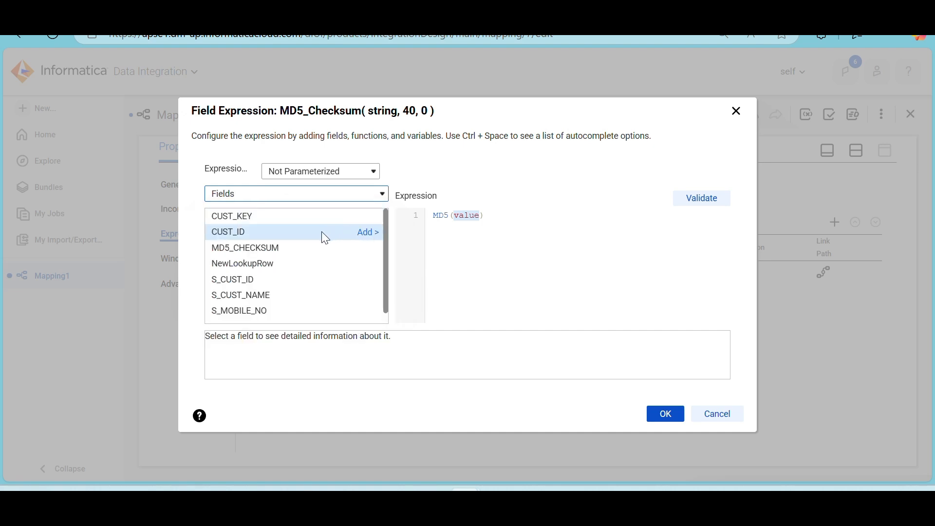
{"action": "left_click", "coordinate": [375, 222]}
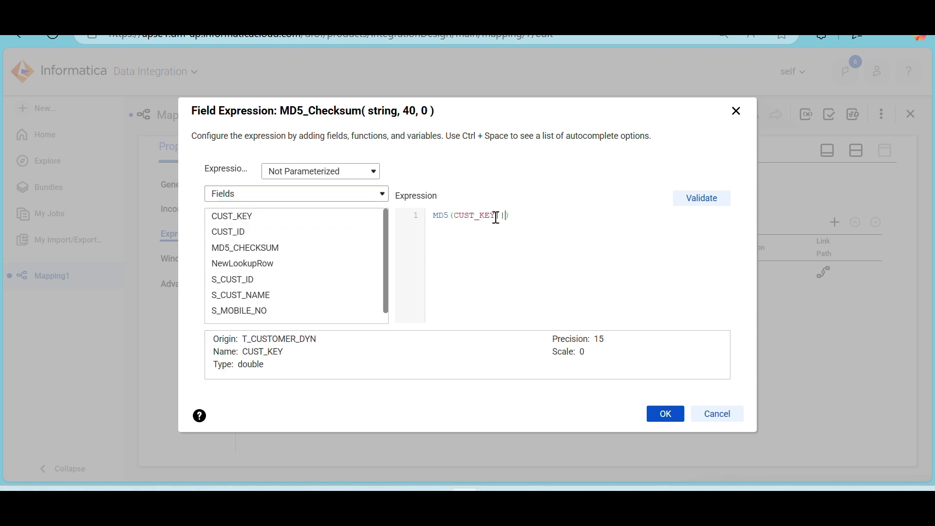
{"action": "left_click", "coordinate": [366, 234]}
{"action": "type", "text": "||CUST_ID||"}
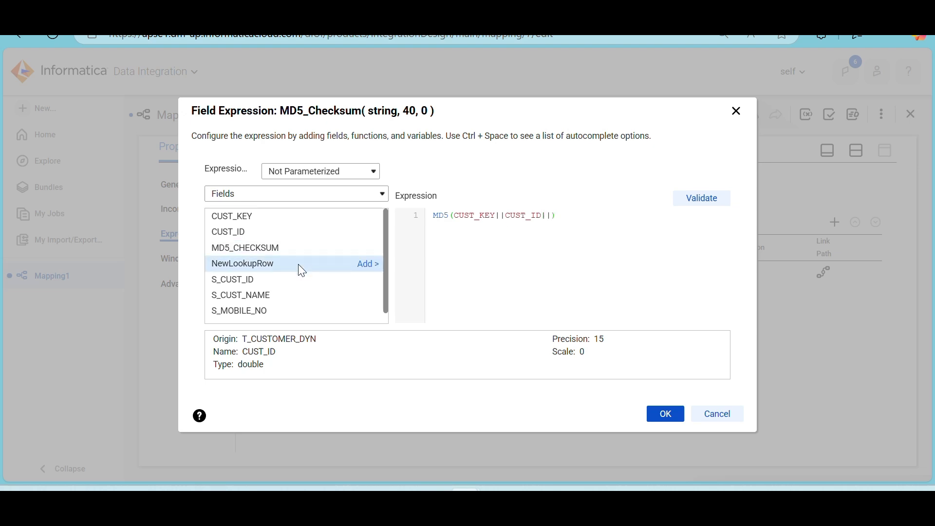
Remove the CUST_KEY|| part from the MD5 function's argument, keeping CUST_ID as its first field
{"action": "scroll", "coordinate": [312, 278], "scroll_direction": "down", "scroll_amount": 1}
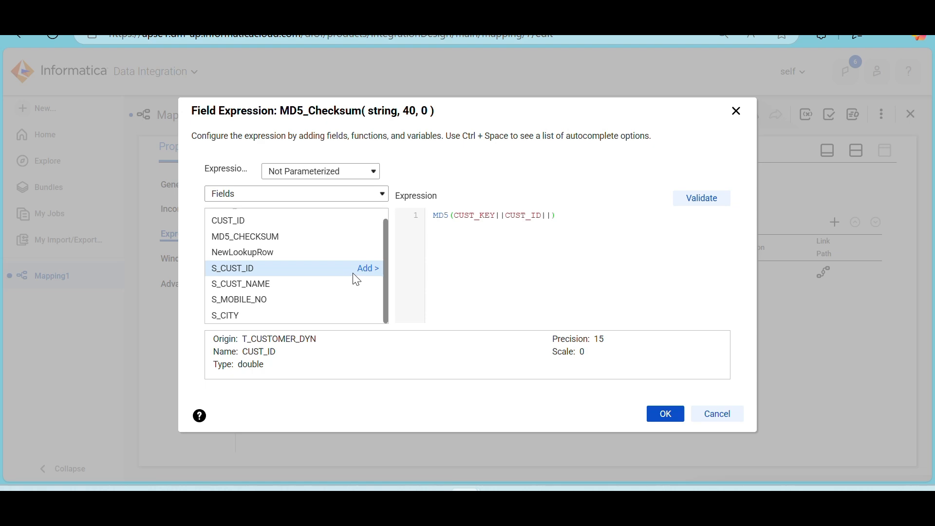
{"action": "left_click", "coordinate": [506, 215]}
{"action": "key", "text": "BackSpace"}
{"action": "key", "text": "BackSpace"}
{"action": "key", "text": "BackSpace"}
{"action": "key", "text": "BackSpace"}
{"action": "key", "text": "BackSpace"}
{"action": "key", "text": "BackSpace"}
{"action": "key", "text": "BackSpace"}
{"action": "key", "text": "BackSpace"}
{"action": "key", "text": "BackSpace"}
{"action": "key", "text": "BackSpace"}
{"action": "left_click", "coordinate": [501, 216]}
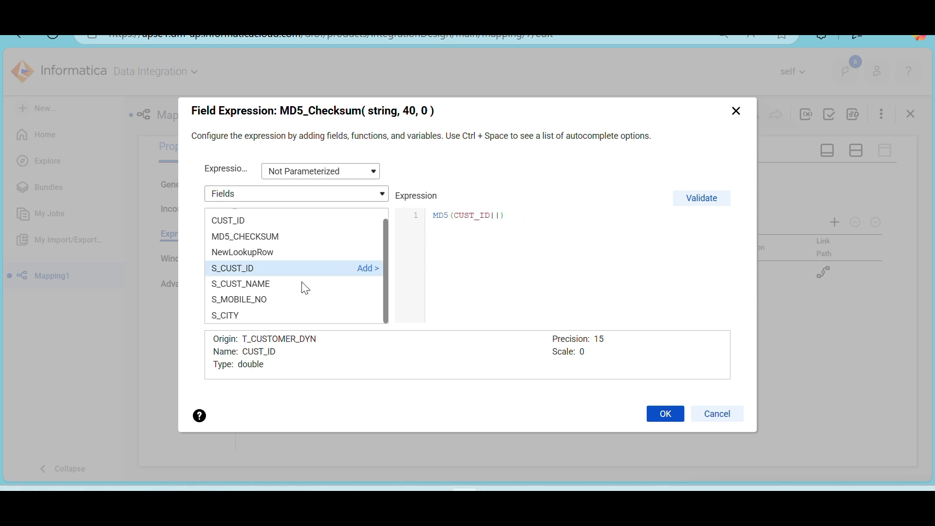
Append the source fields S_CUST_NAME||S_MOBILE_NO||S_CITY after CUST_ID|| inside the MD5 function
{"action": "left_click", "coordinate": [360, 283]}
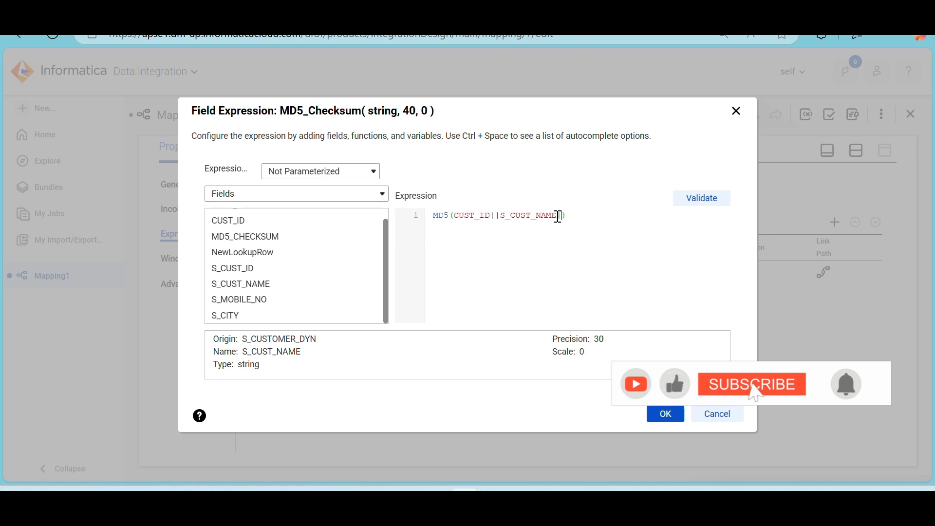
{"action": "type", "text": "||"}
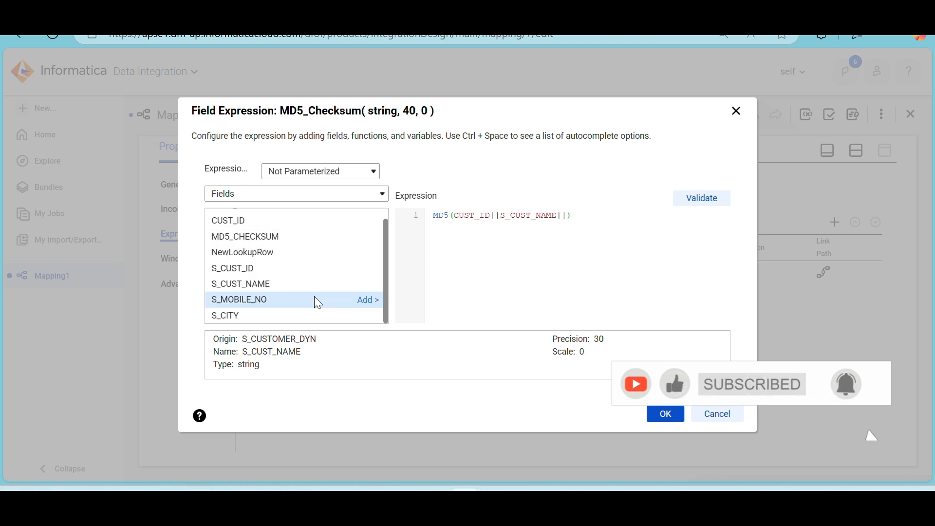
{"action": "left_click", "coordinate": [371, 301]}
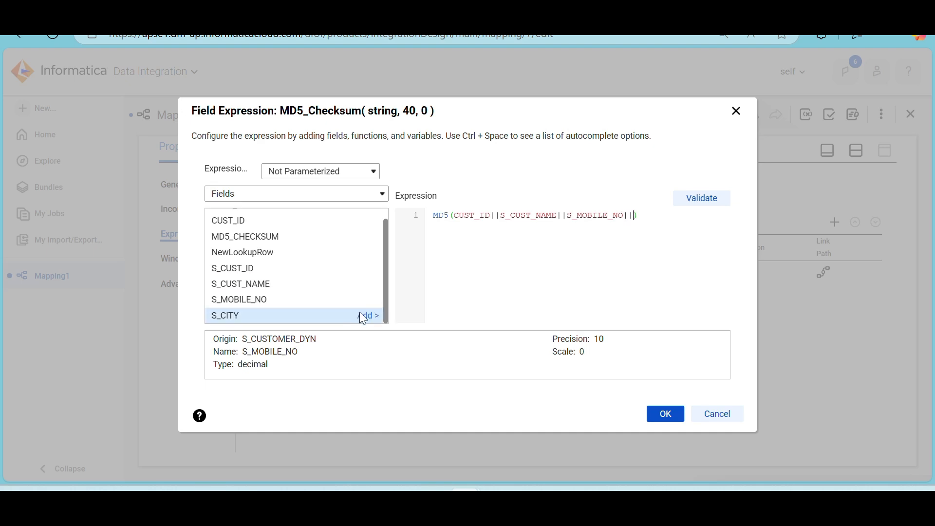
{"action": "left_click", "coordinate": [363, 315]}
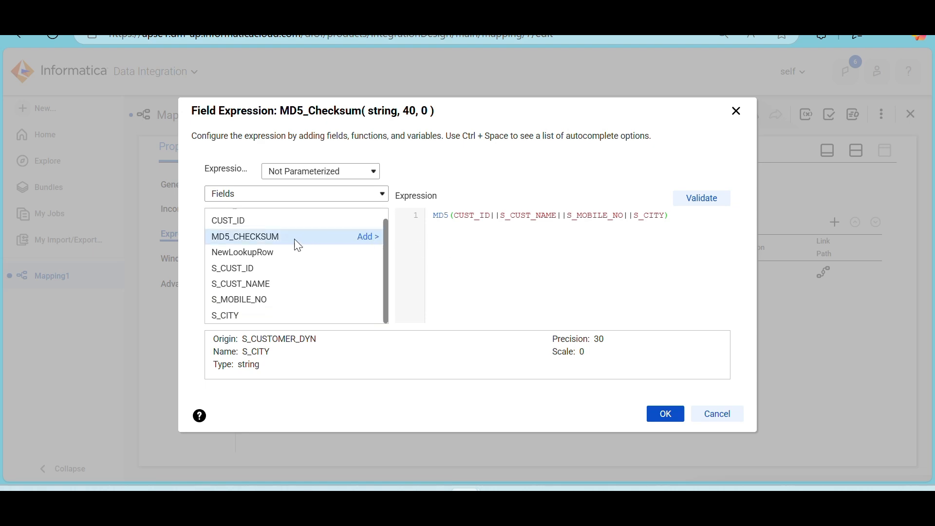
Wrap CUST_ID and S_MOBILE_NO each in to_char() in the MD5 expression, then validate and accept it
{"action": "left_click", "coordinate": [455, 217]}
{"action": "type", "text": "char("}
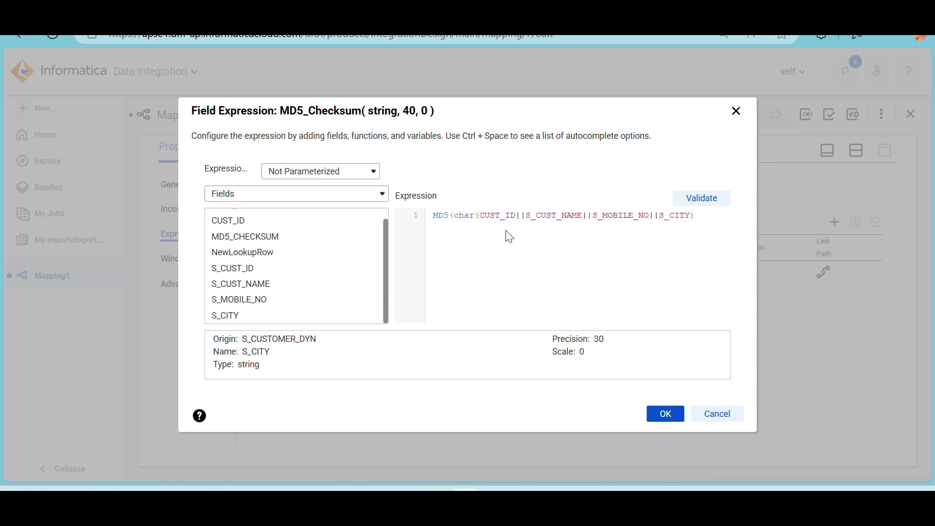
{"action": "type", "text": ")"}
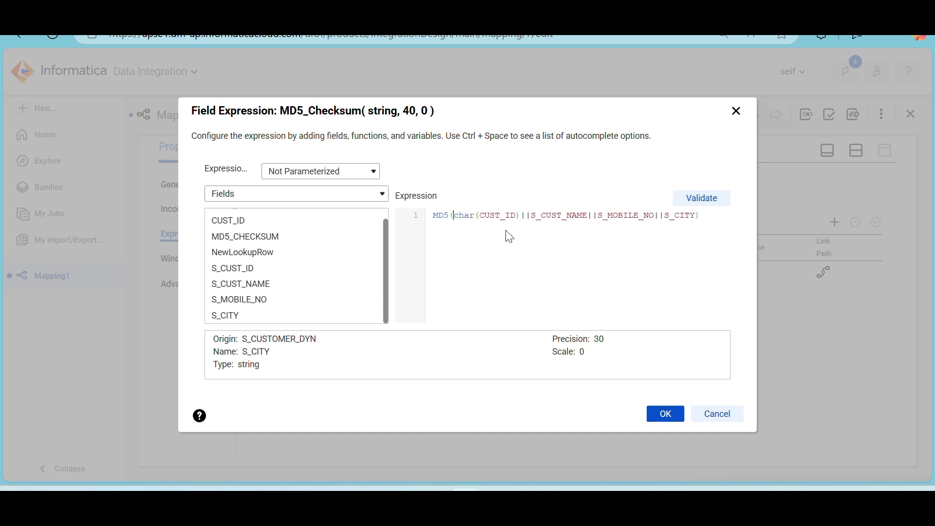
{"action": "type", "text": "to_"}
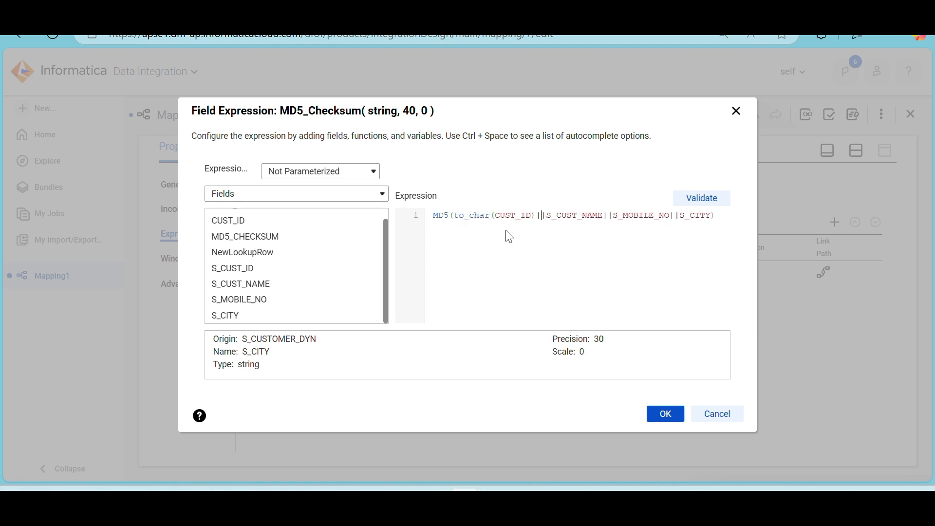
{"action": "type", "text": "to"}
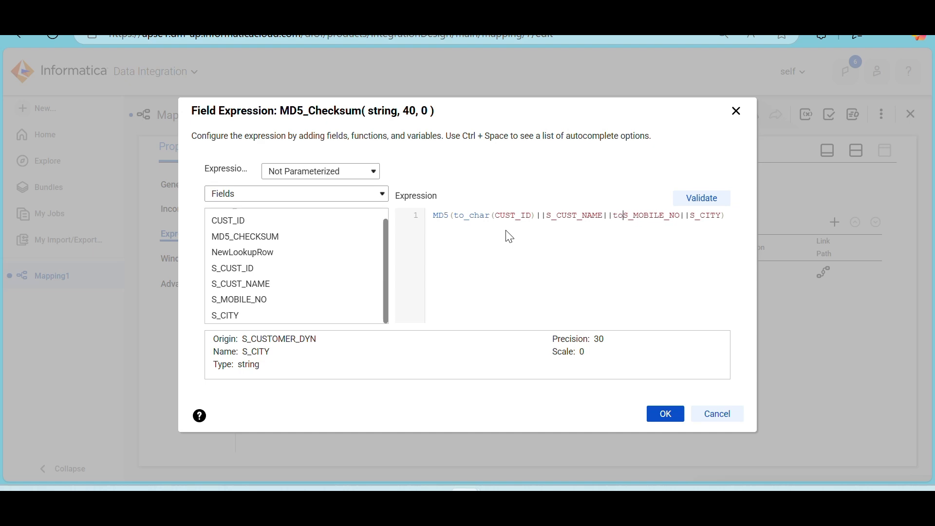
{"action": "type", "text": "_char("}
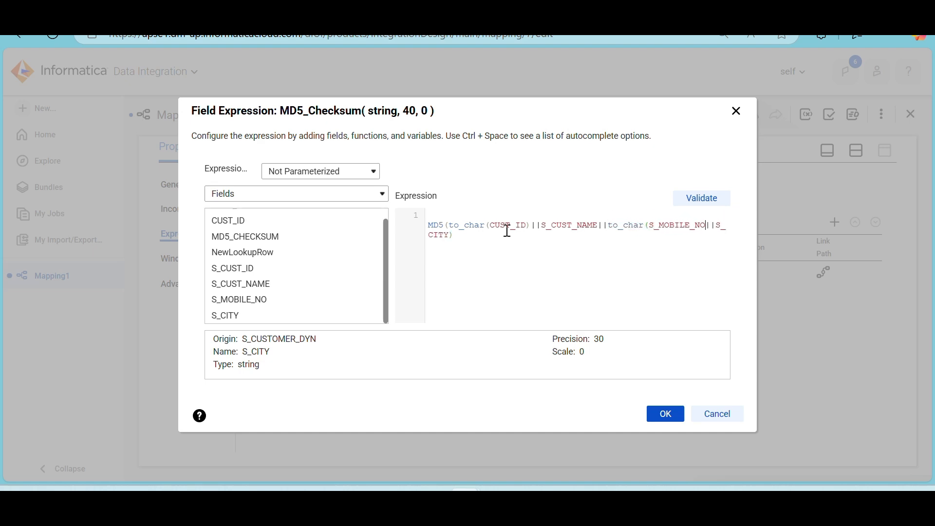
{"action": "type", "text": ")"}
{"action": "left_click", "coordinate": [703, 206]}
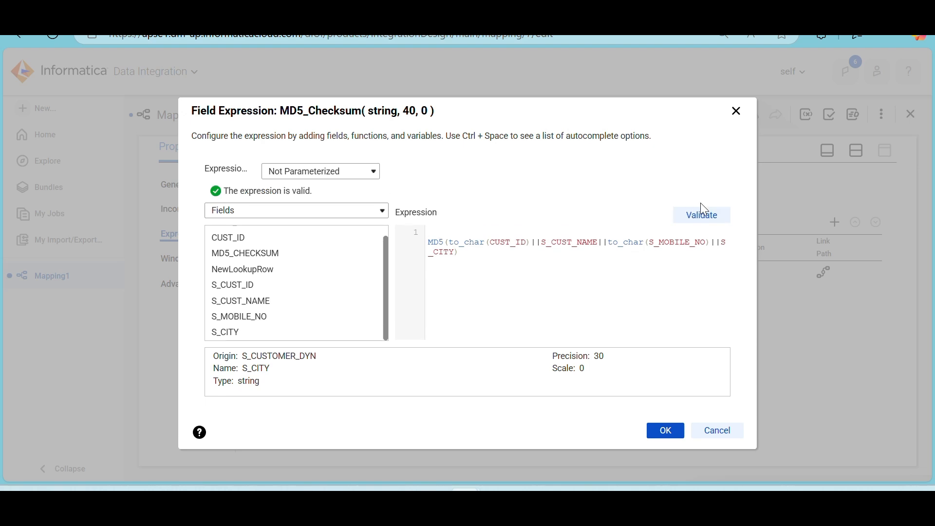
{"action": "left_click", "coordinate": [660, 432]}
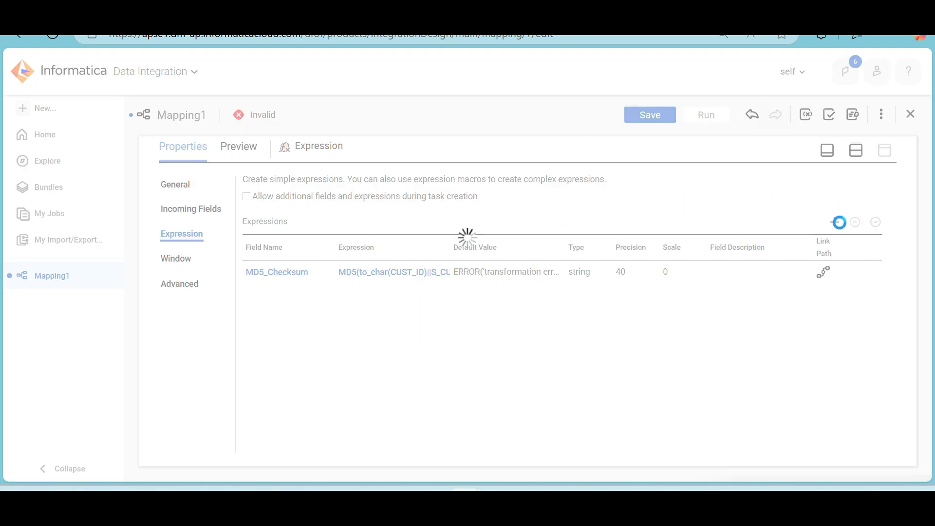
Add an output field named o_Eff_Date of type date/time to the Expression transformation
{"action": "left_click", "coordinate": [835, 223]}
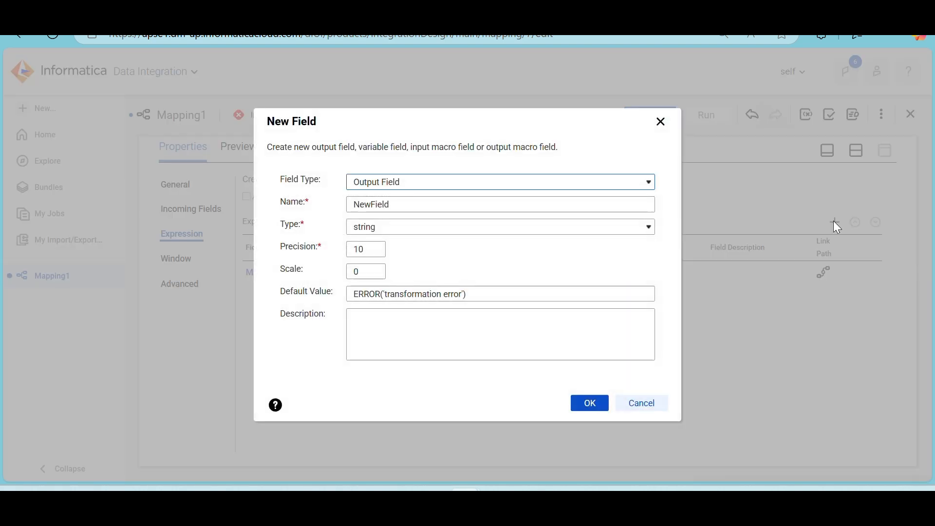
{"action": "double_click", "coordinate": [400, 204]}
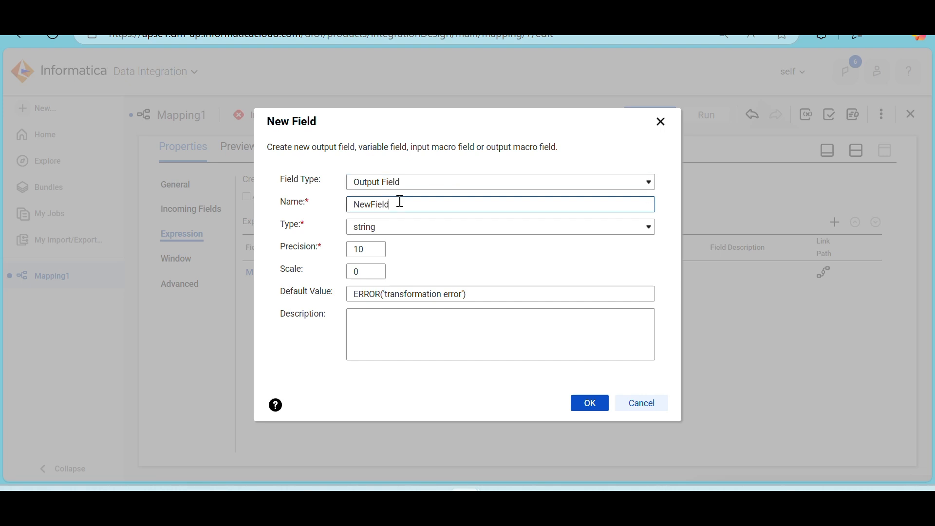
{"action": "type", "text": "o"}
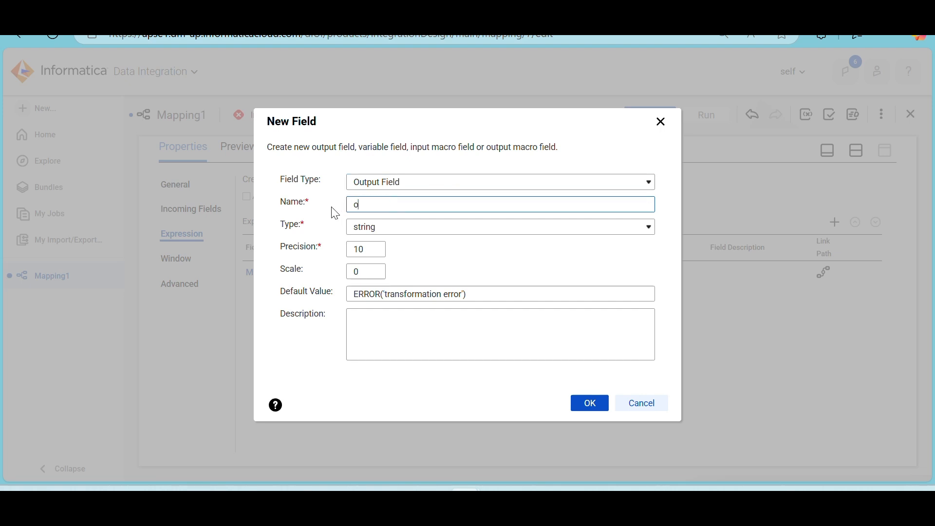
{"action": "type", "text": "_Eff_Date"}
{"action": "left_click", "coordinate": [361, 229]}
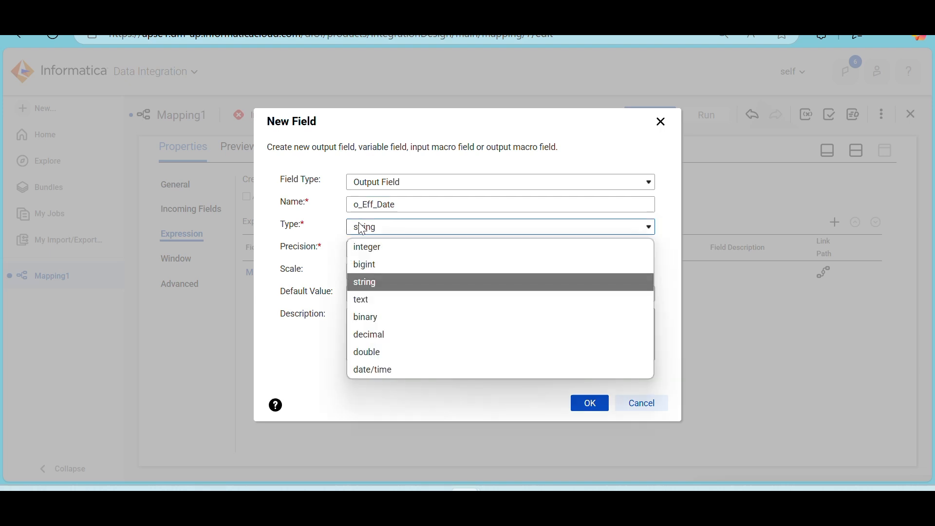
{"action": "left_click", "coordinate": [375, 368]}
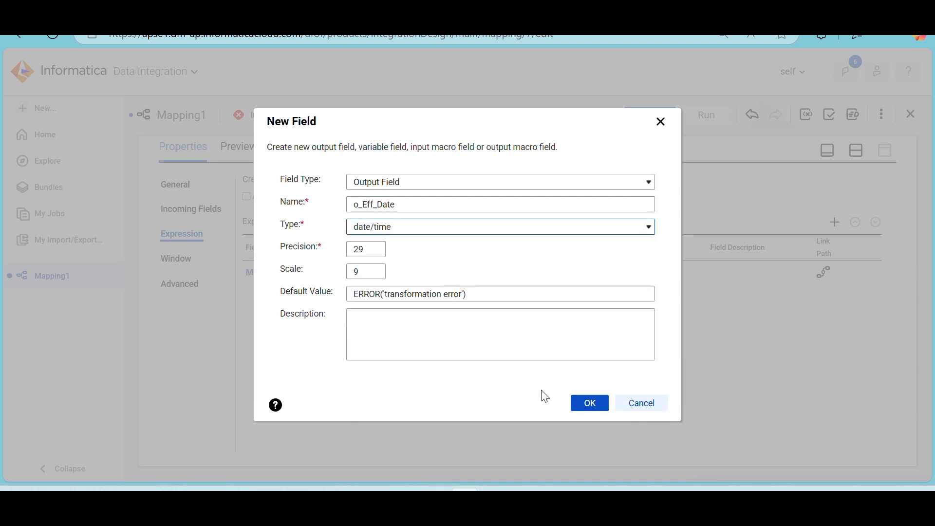
{"action": "left_click", "coordinate": [589, 402]}
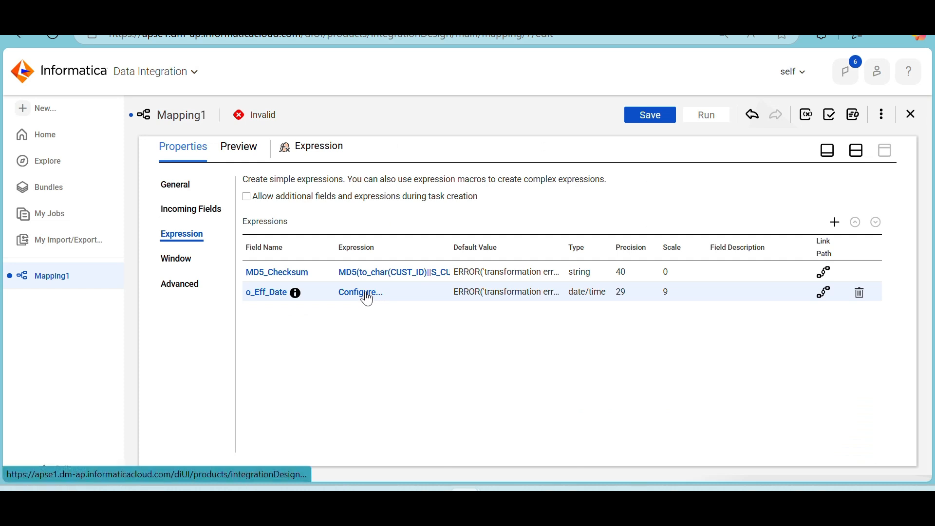
Set the o_Eff_Date field's expression to sysdate, then validate and accept it
{"action": "left_click", "coordinate": [368, 298]}
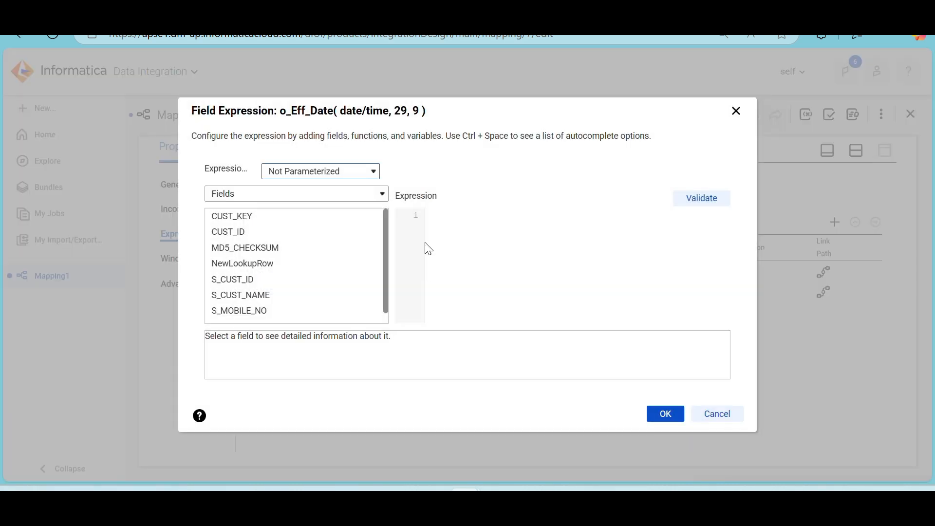
{"action": "type", "text": "sysdate"}
{"action": "left_click", "coordinate": [704, 199]}
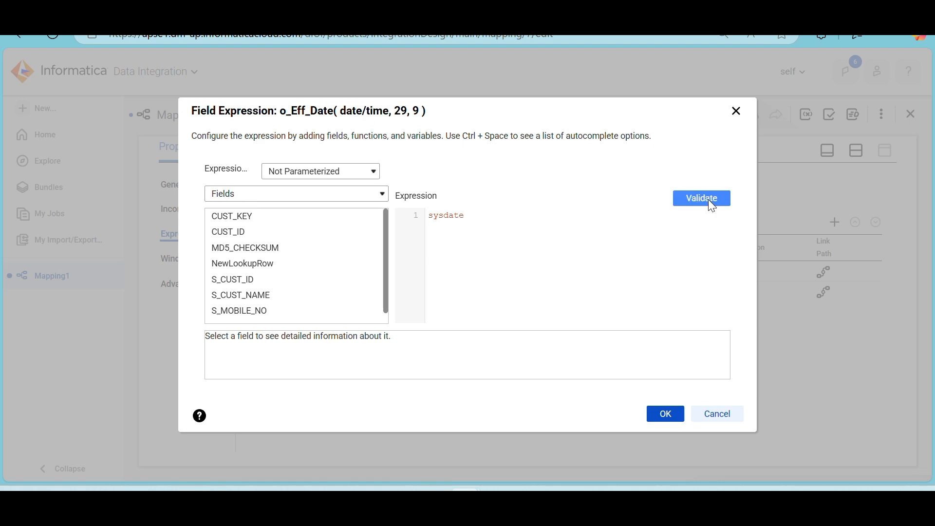
{"action": "left_click", "coordinate": [665, 431]}
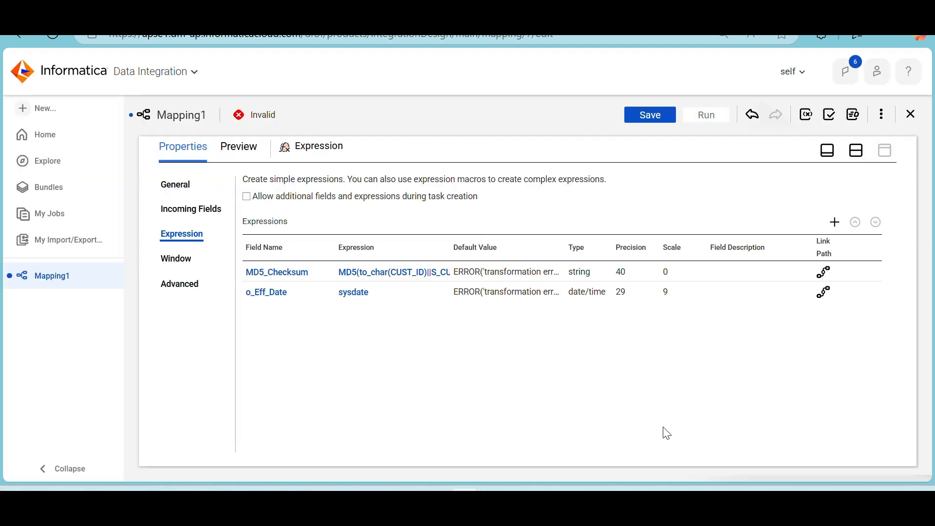
Add an output field named o_End_Date of type date/time to the Expression transformation
{"action": "left_click", "coordinate": [840, 227]}
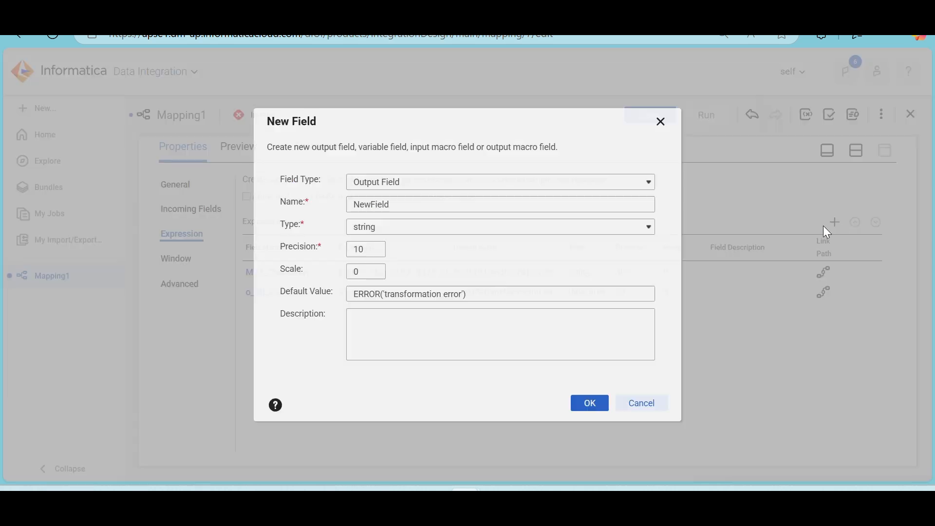
{"action": "left_click", "coordinate": [402, 205]}
{"action": "left_click_drag", "start_coordinate": [402, 205], "coordinate": [323, 211]}
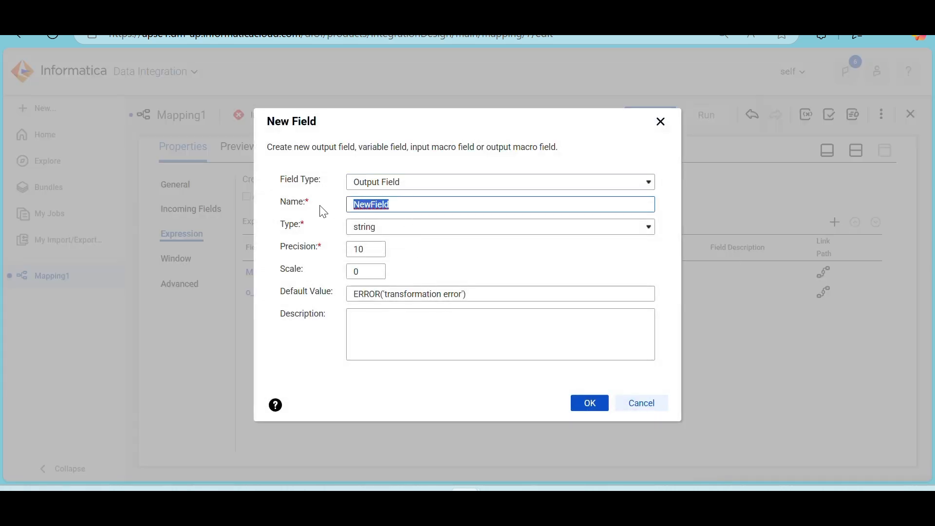
{"action": "type", "text": "o_End_Date"}
{"action": "left_click", "coordinate": [380, 229]}
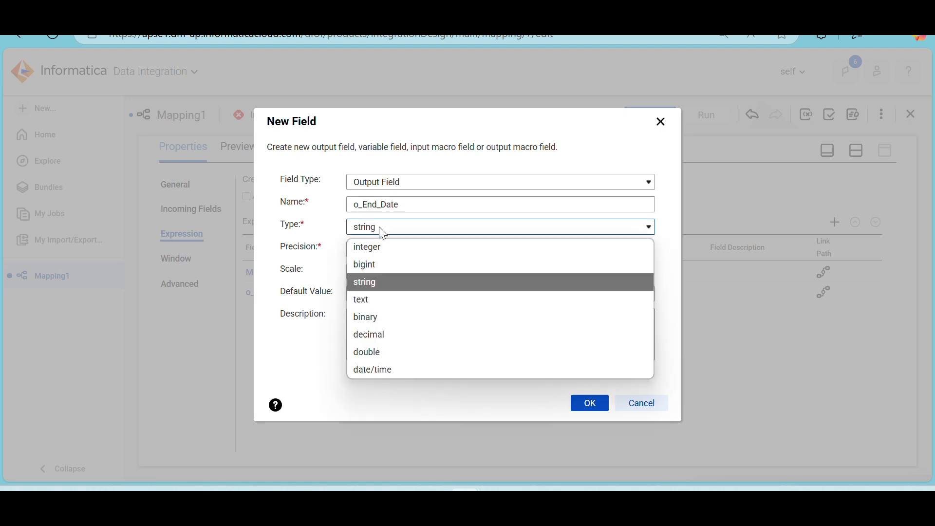
{"action": "left_click", "coordinate": [376, 369]}
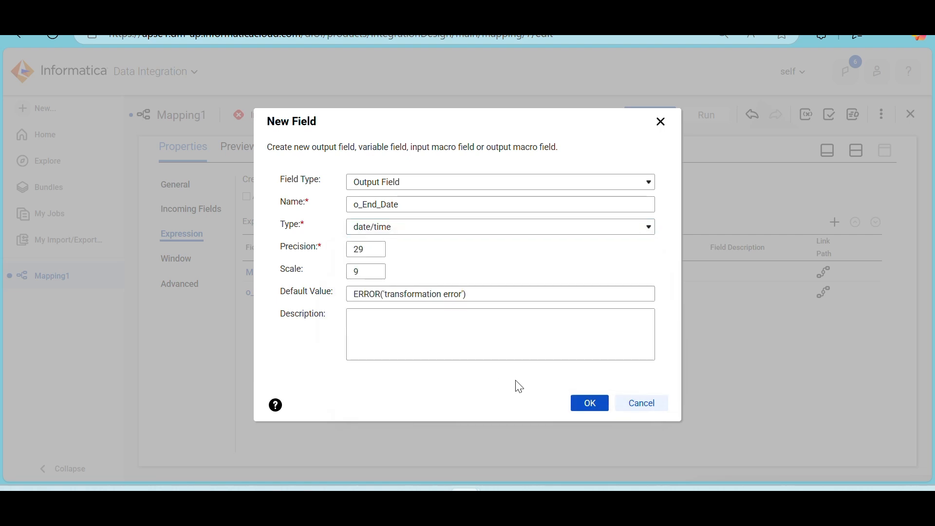
{"action": "left_click", "coordinate": [587, 402]}
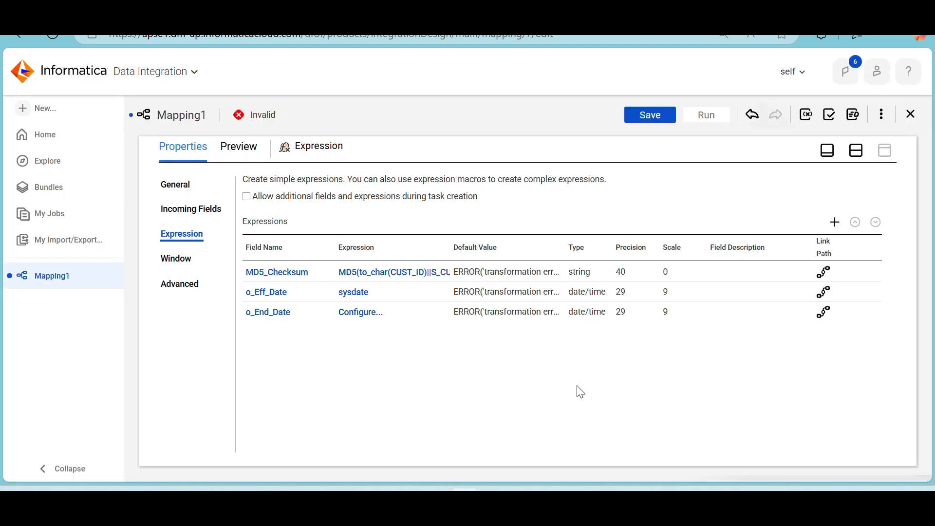
Set the o_End_Date field's expression to to_date('12/21/2050','mm/dd/yyyy'), then validate and accept it
{"action": "left_click", "coordinate": [357, 313]}
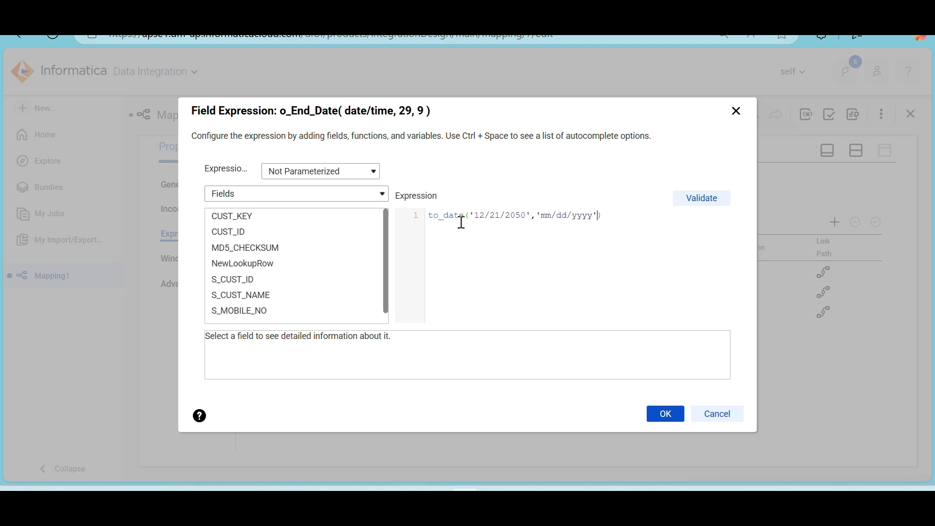
{"action": "left_click", "coordinate": [715, 209]}
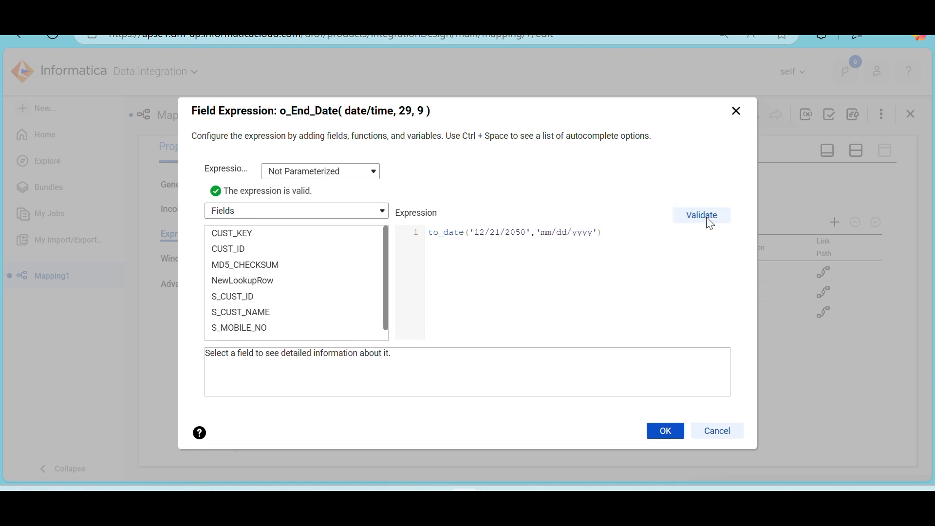
{"action": "left_click", "coordinate": [662, 432]}
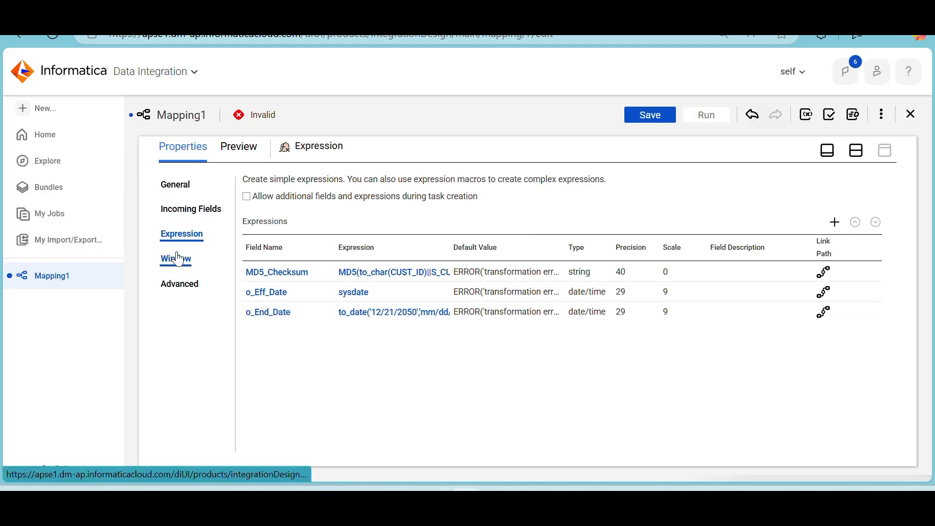
Insert a Router transformation on the link between the Expression and the Target, and move the Target farther from the Router
{"action": "left_click", "coordinate": [858, 152]}
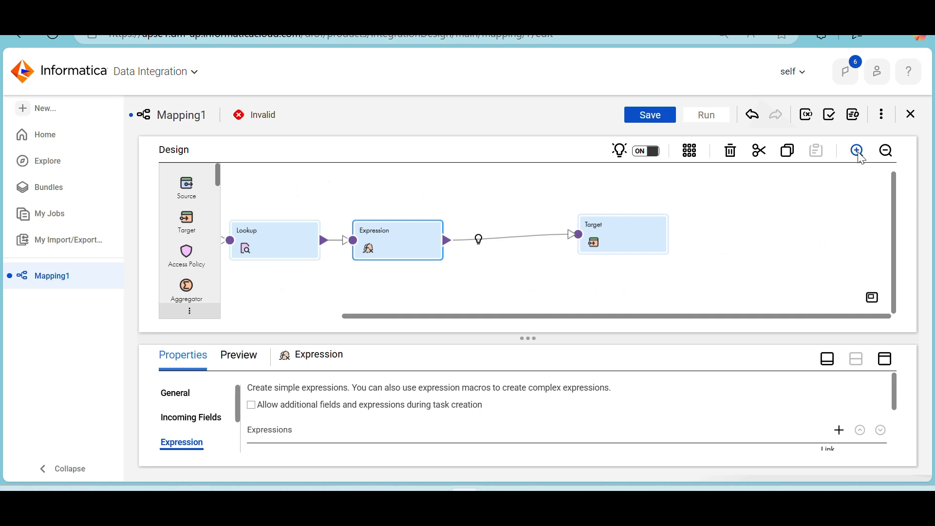
{"action": "left_click", "coordinate": [482, 243]}
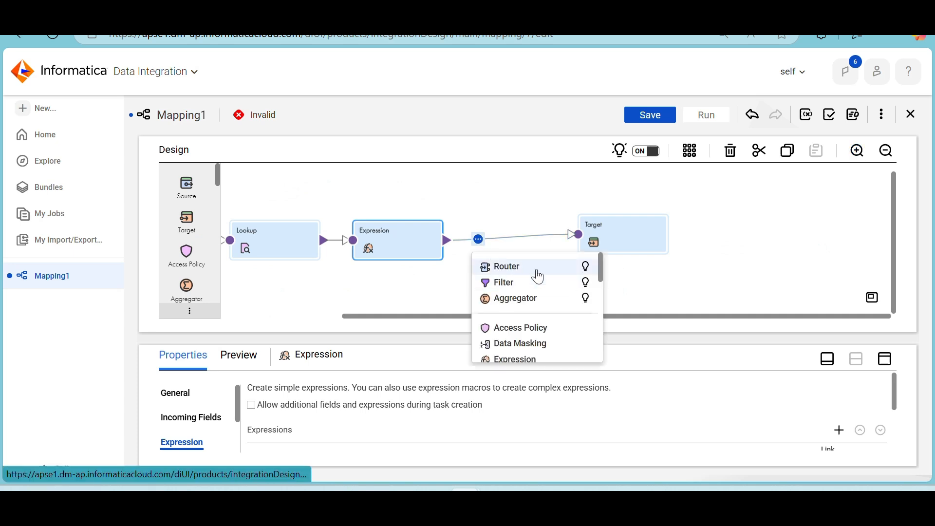
{"action": "left_click", "coordinate": [539, 277]}
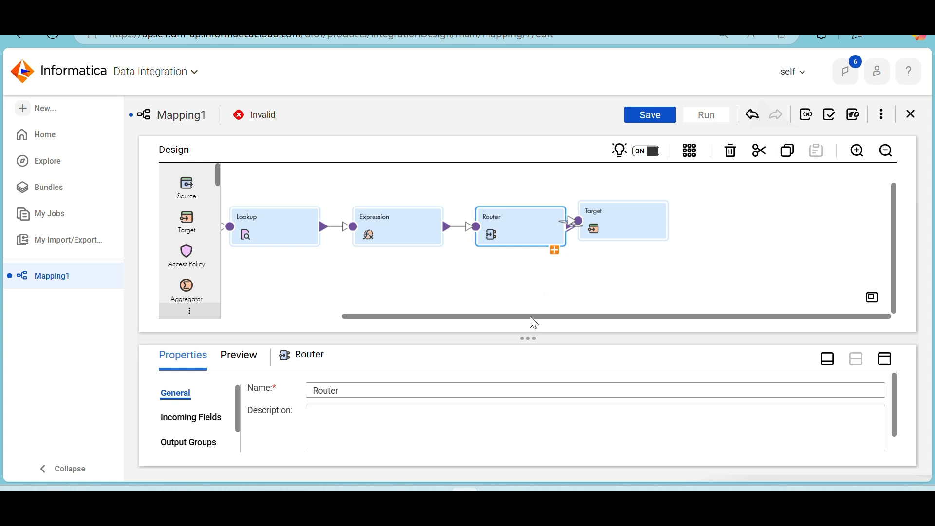
{"action": "left_click_drag", "start_coordinate": [532, 318], "coordinate": [468, 317]}
{"action": "left_click_drag", "start_coordinate": [719, 215], "coordinate": [801, 217]}
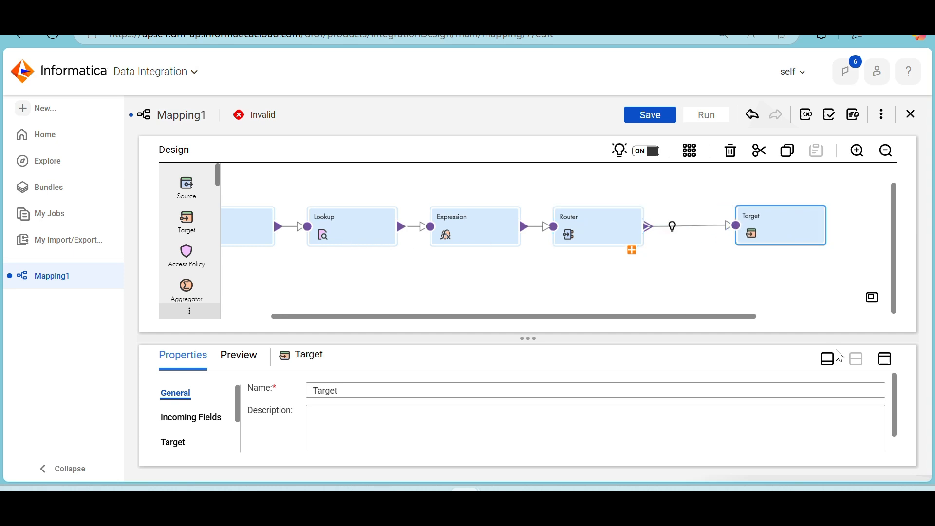
Set the CUST_KEY return field of the Lookup transformation to be ignored in comparison
{"action": "left_click", "coordinate": [354, 234]}
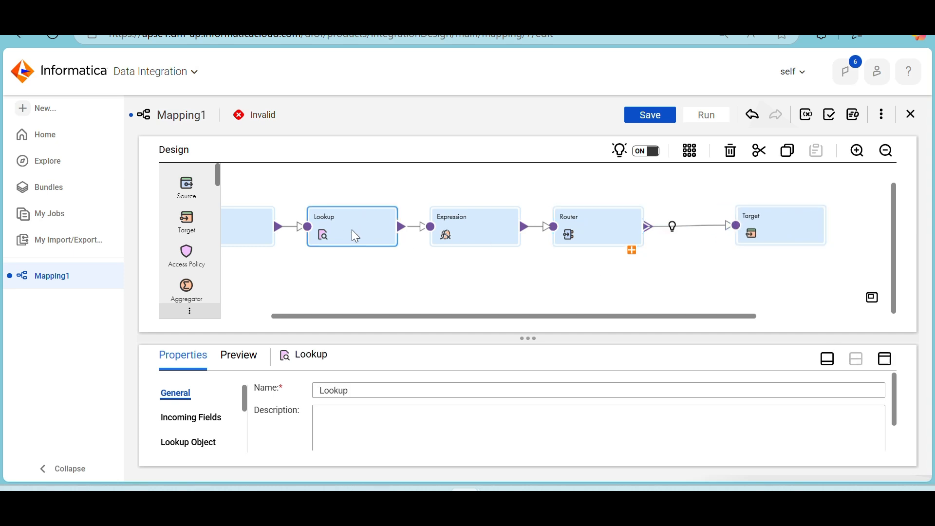
{"action": "left_click", "coordinate": [885, 359]}
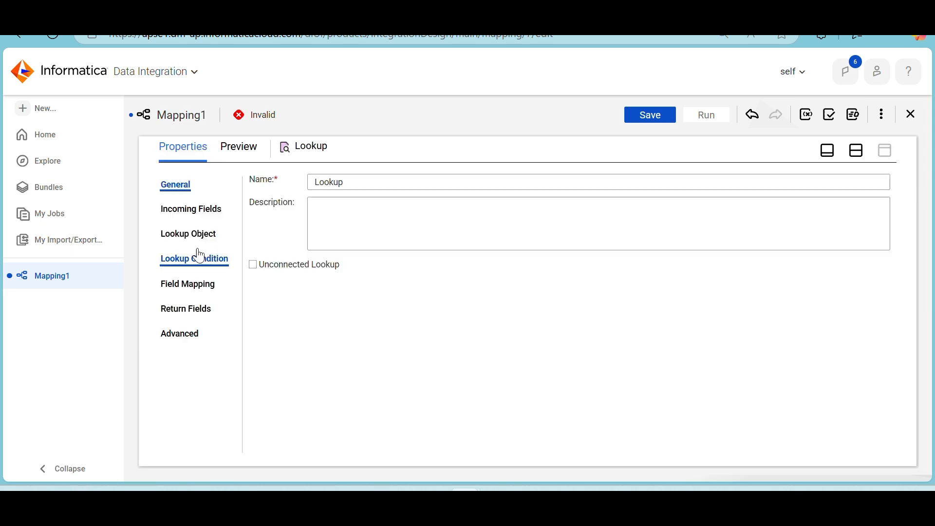
{"action": "left_click", "coordinate": [192, 309]}
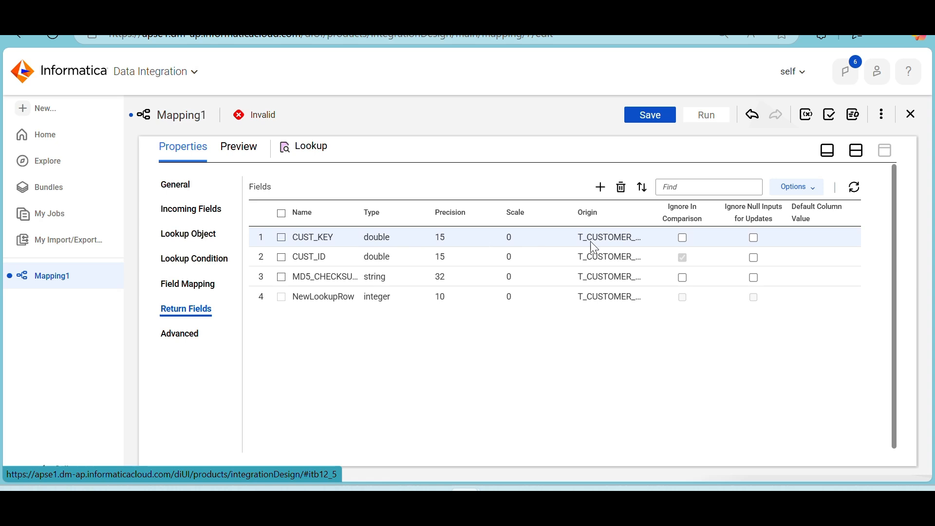
{"action": "left_click", "coordinate": [683, 238]}
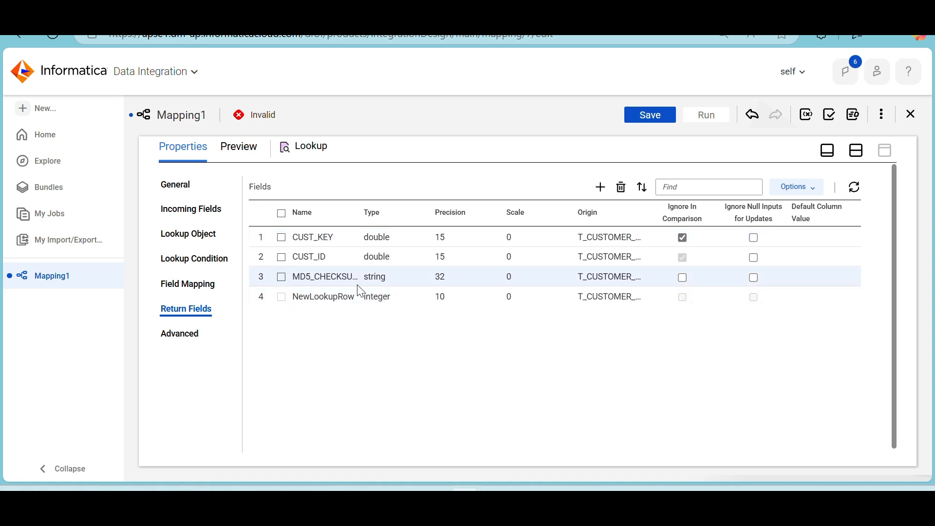
{"action": "left_click", "coordinate": [860, 156]}
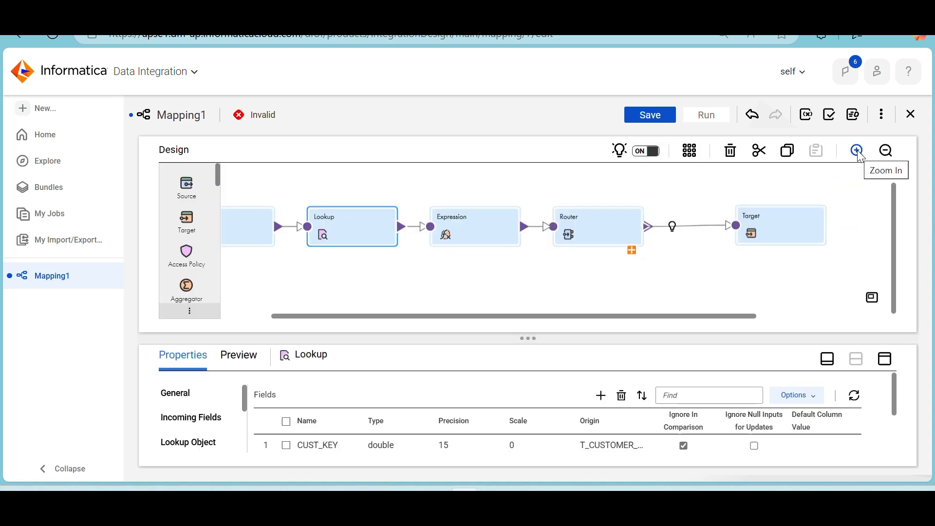
Add two new output groups to the Router transformation
{"action": "left_click", "coordinate": [586, 249]}
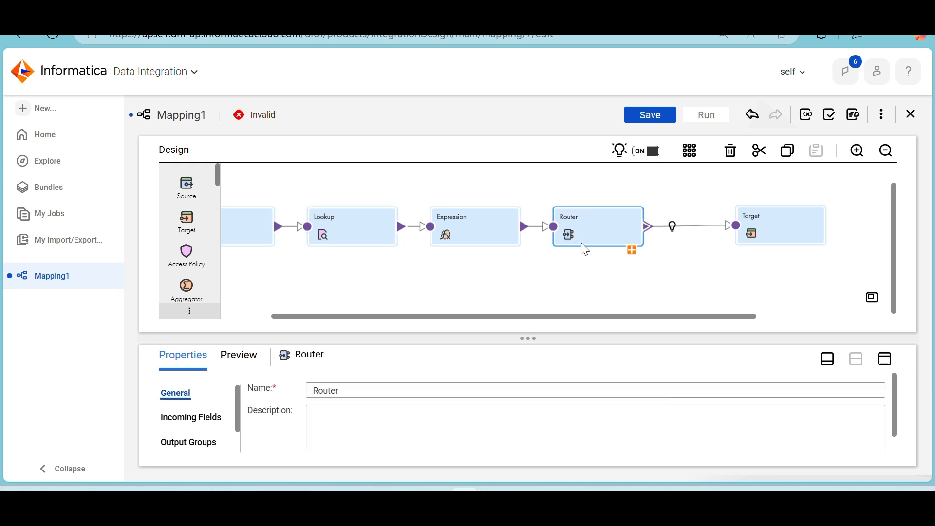
{"action": "left_click", "coordinate": [884, 360]}
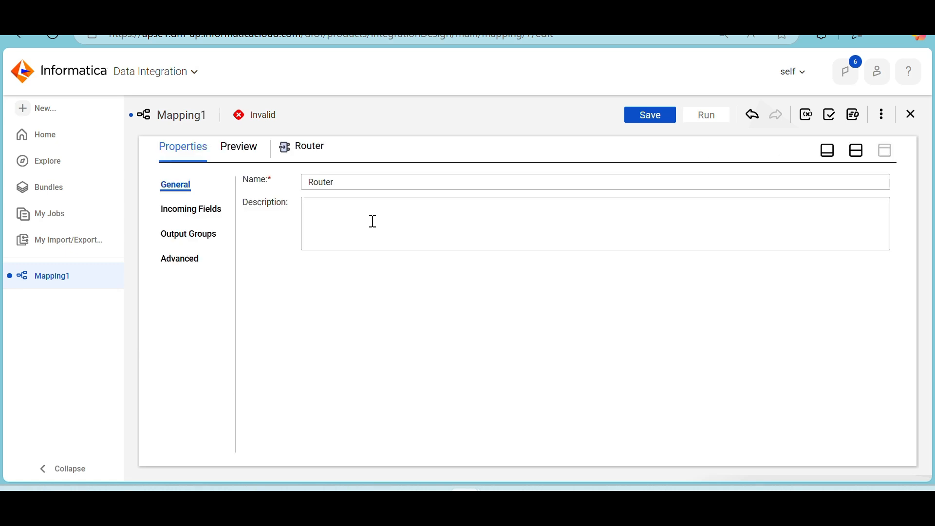
{"action": "left_click", "coordinate": [191, 236]}
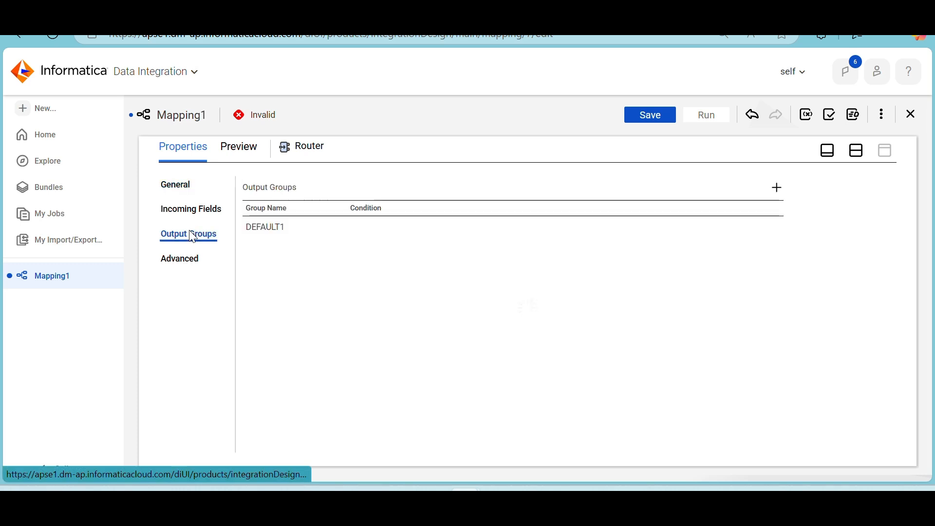
{"action": "left_click", "coordinate": [778, 188]}
{"action": "left_click", "coordinate": [778, 188]}
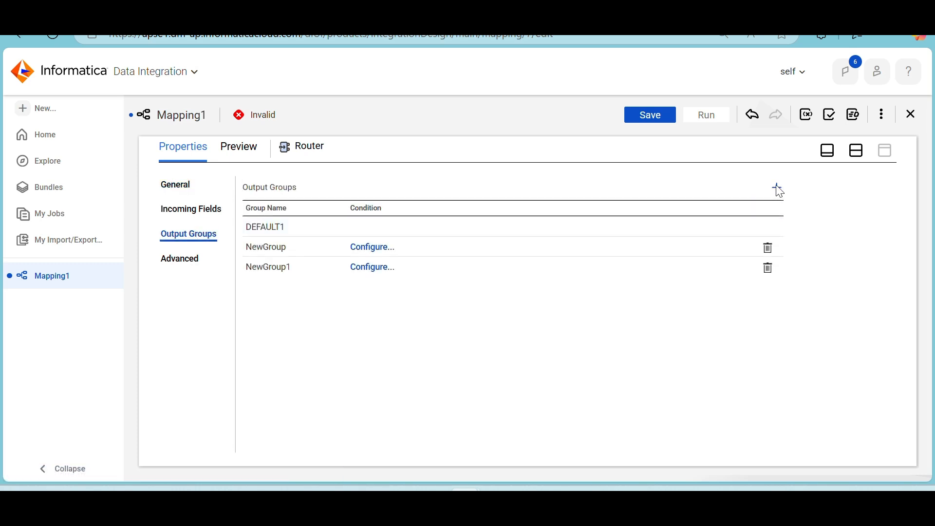
Rename the Router's first new output group, NewGroup, as Insert
{"action": "left_click", "coordinate": [292, 247]}
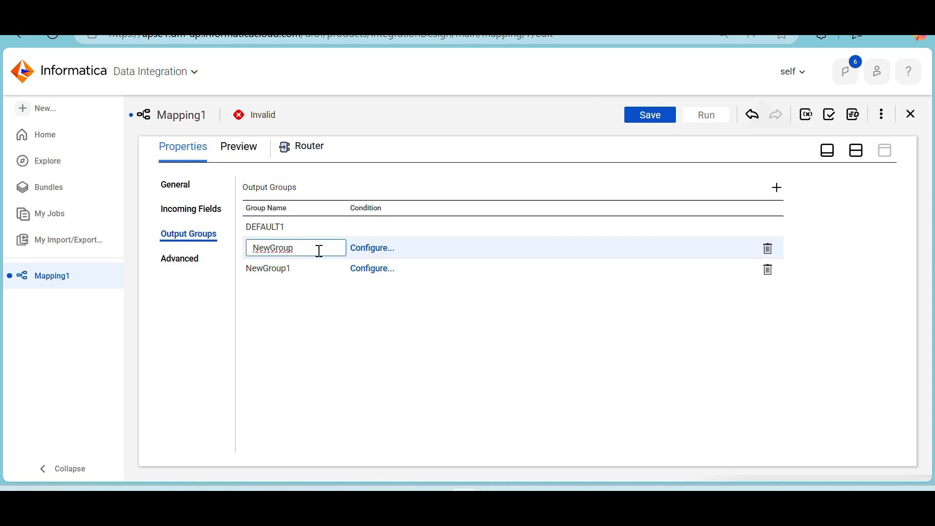
{"action": "left_click_drag", "start_coordinate": [320, 250], "coordinate": [242, 253]}
{"action": "type", "text": "InserT"}
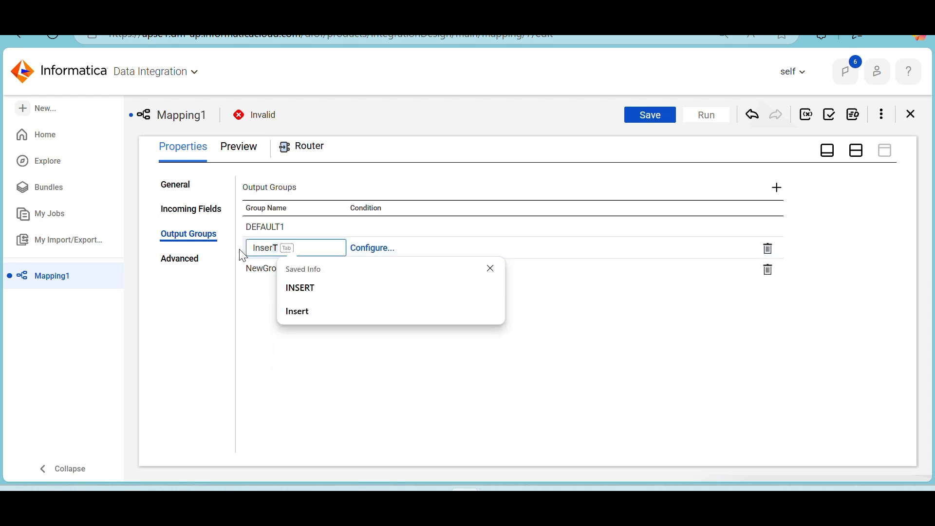
{"action": "type", "text": "t"}
{"action": "left_click", "coordinate": [395, 244]}
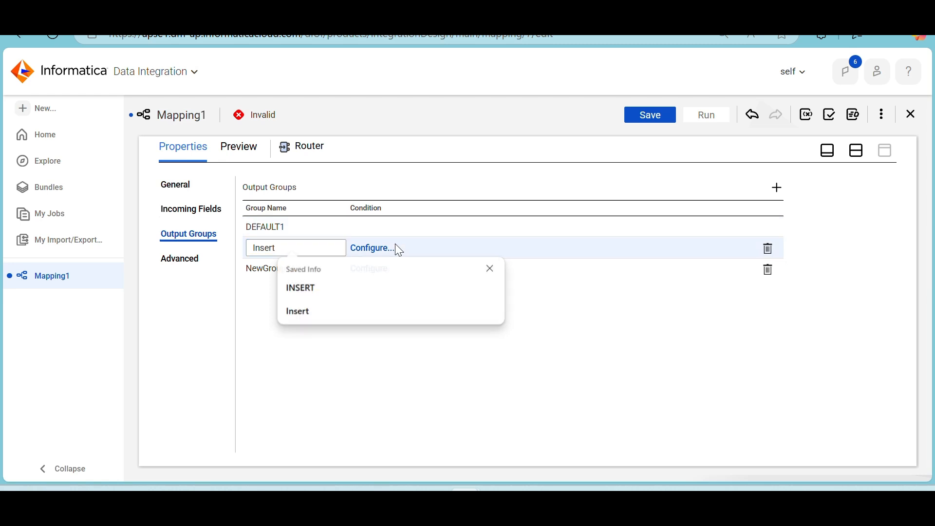
Give the Insert group an advanced filter condition of NewLookupRow=1 and accept it
{"action": "left_click", "coordinate": [374, 249]}
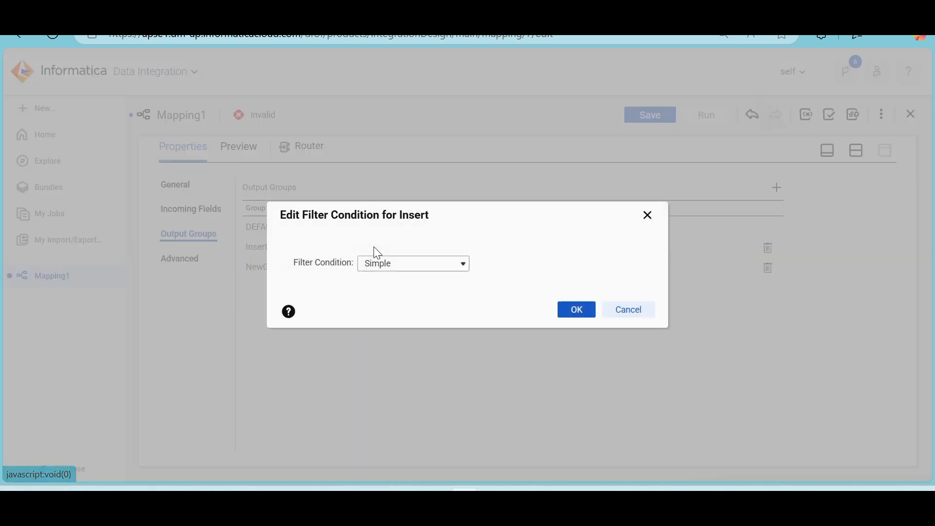
{"action": "left_click", "coordinate": [456, 300]}
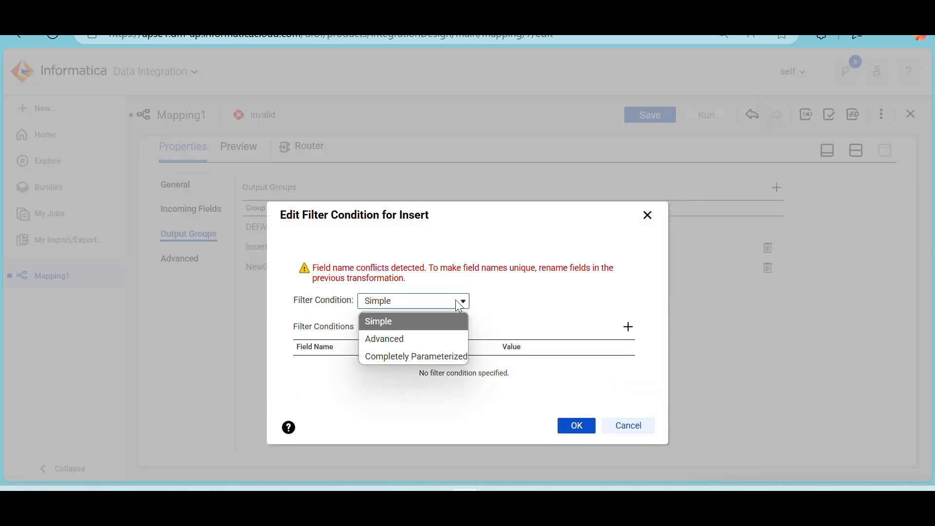
{"action": "left_click", "coordinate": [428, 337]}
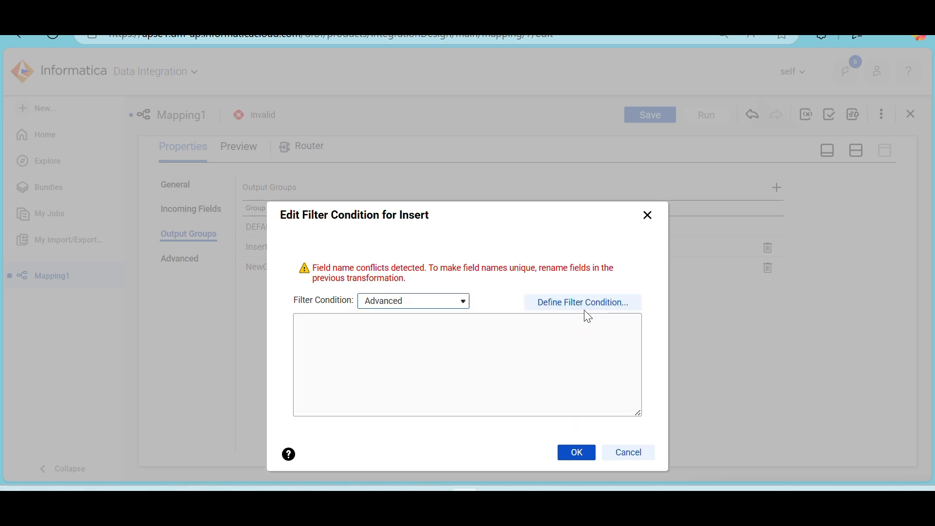
{"action": "left_click", "coordinate": [600, 303]}
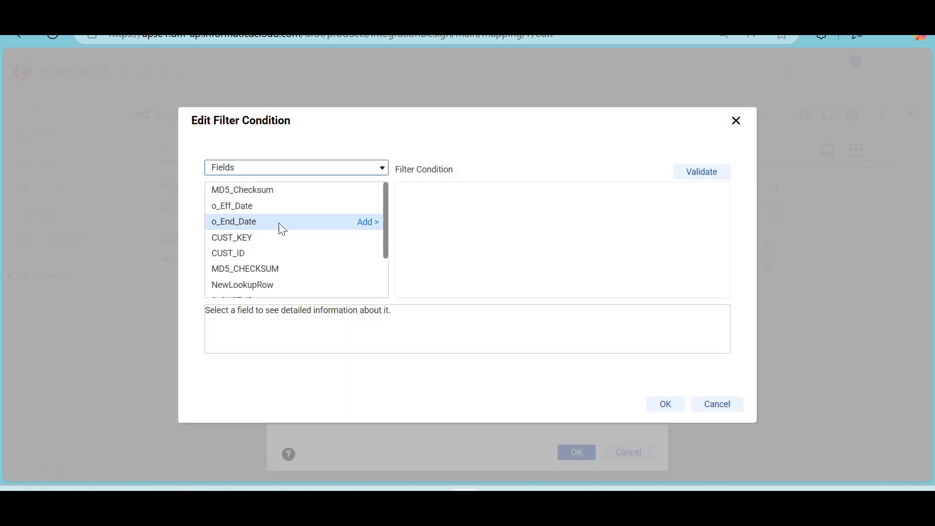
{"action": "scroll", "coordinate": [283, 229], "scroll_direction": "down", "scroll_amount": 1}
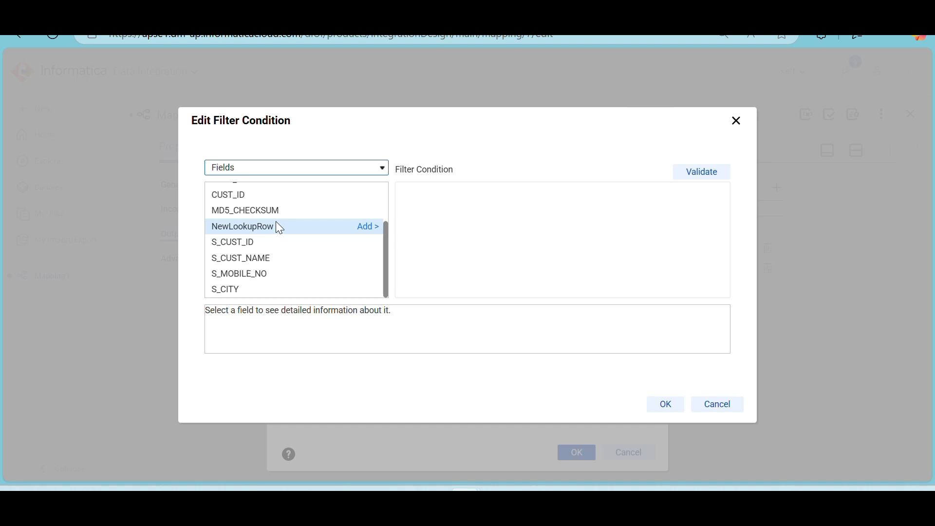
{"action": "left_click", "coordinate": [366, 227]}
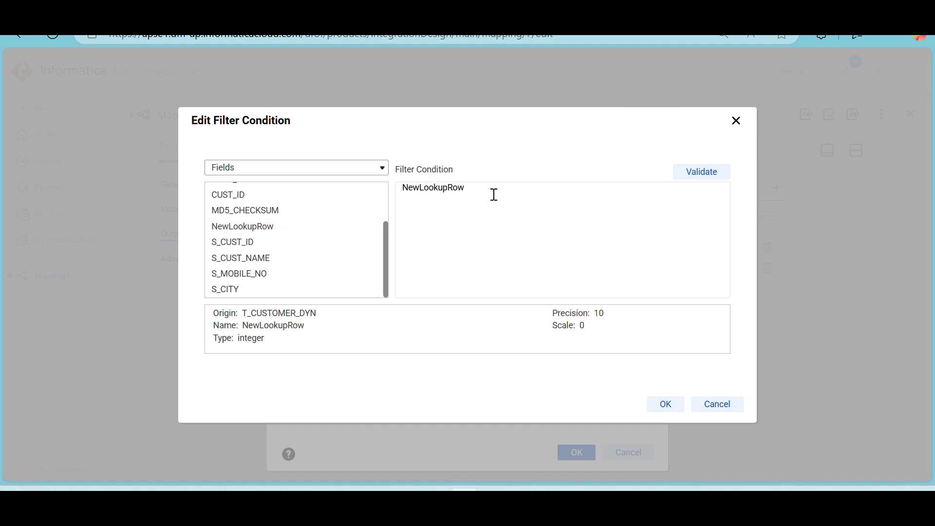
{"action": "left_click", "coordinate": [494, 195]}
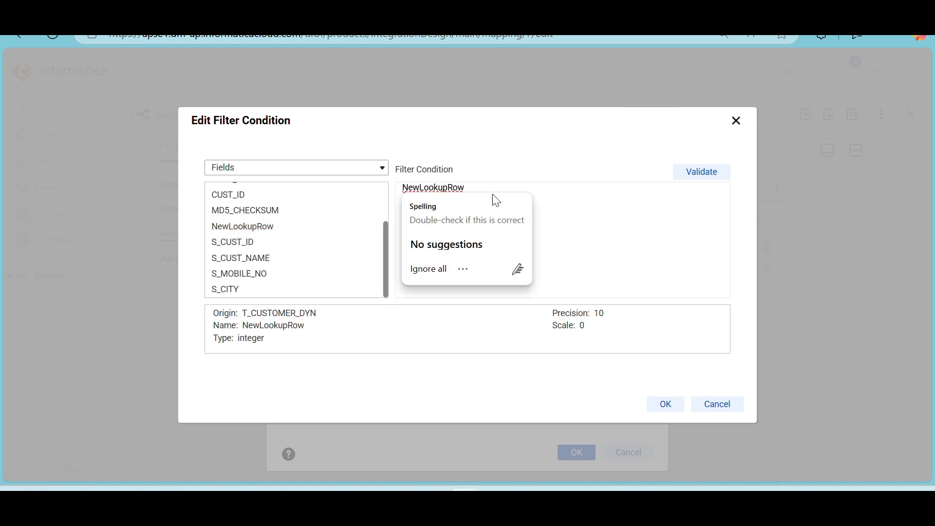
{"action": "type", "text": "=1"}
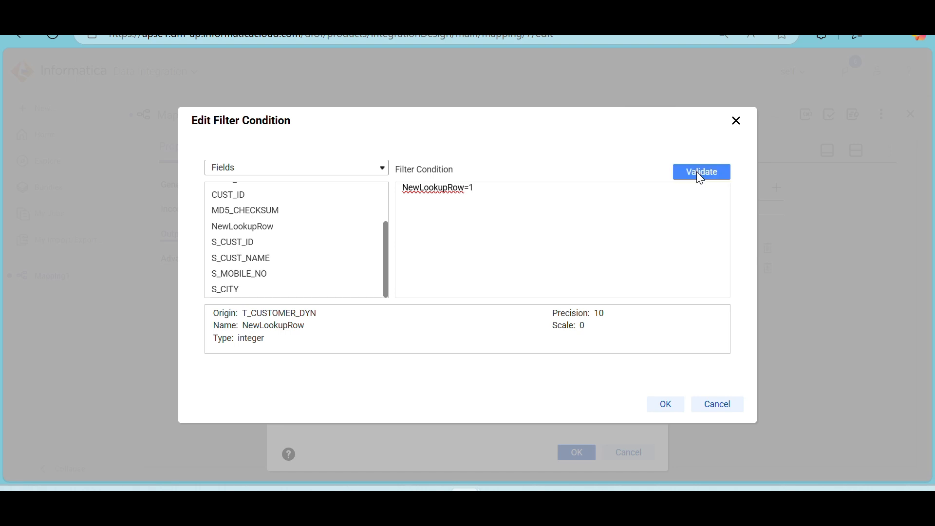
{"action": "scroll", "coordinate": [340, 221], "scroll_direction": "up", "scroll_amount": 1}
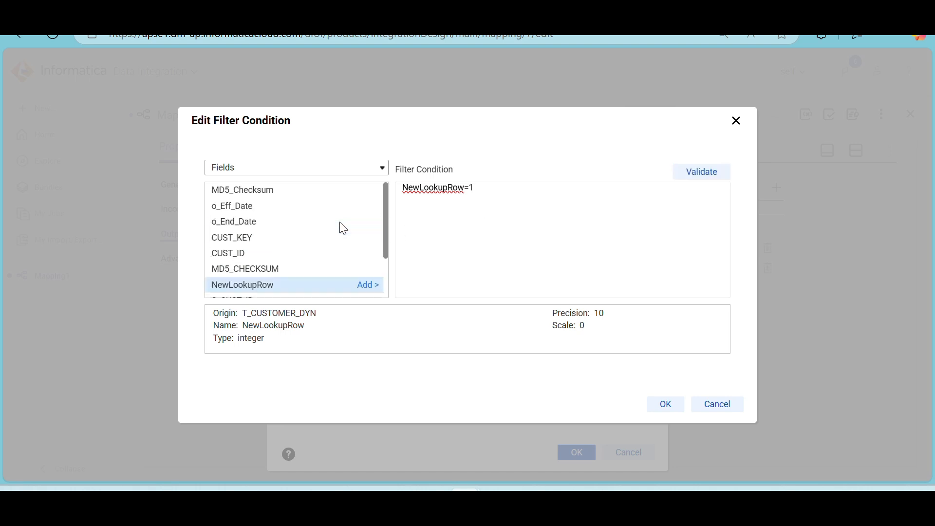
{"action": "left_click", "coordinate": [665, 405]}
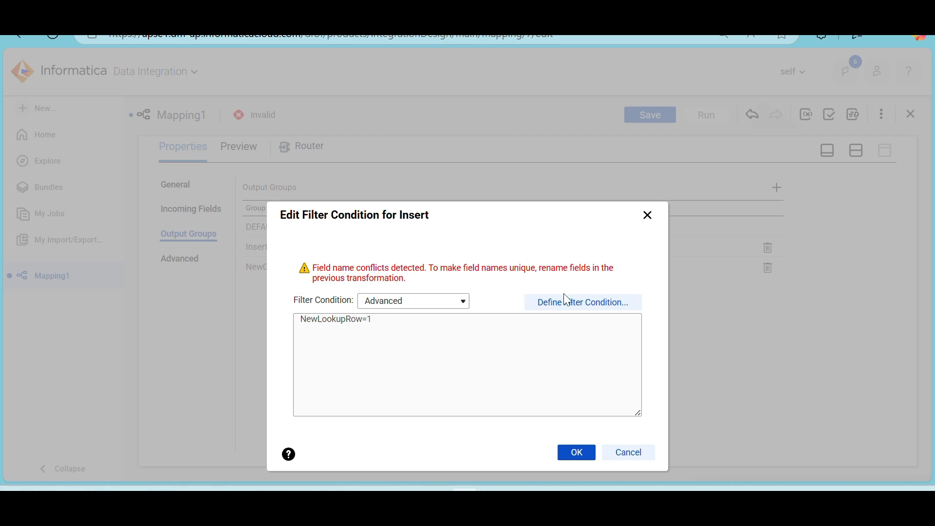
{"action": "left_click", "coordinate": [577, 454]}
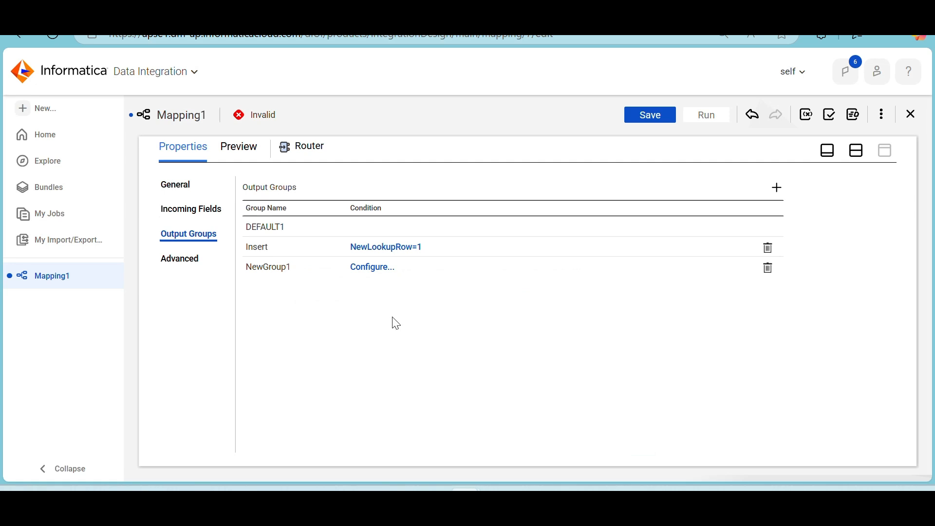
Give the NewGroup1 output group an advanced filter condition of NewLookupRow=2 and accept it
{"action": "left_click", "coordinate": [375, 269]}
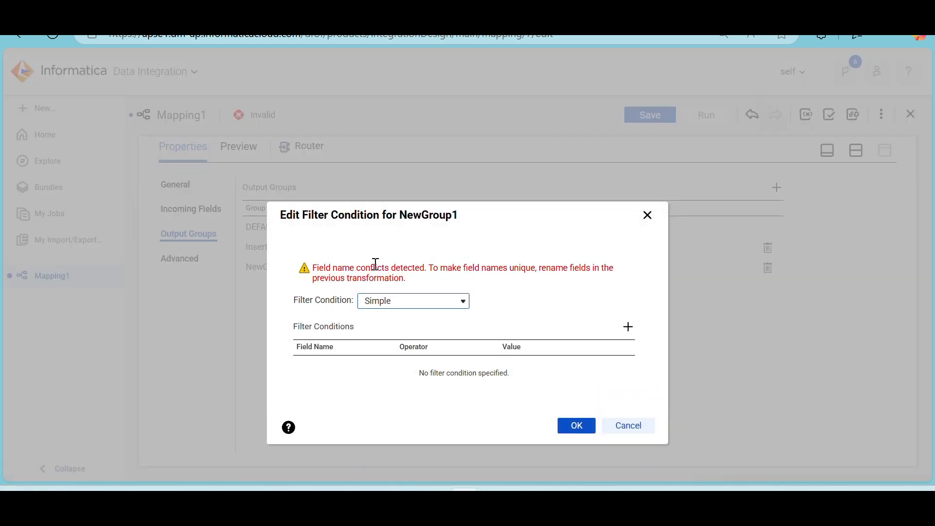
{"action": "left_click", "coordinate": [441, 301]}
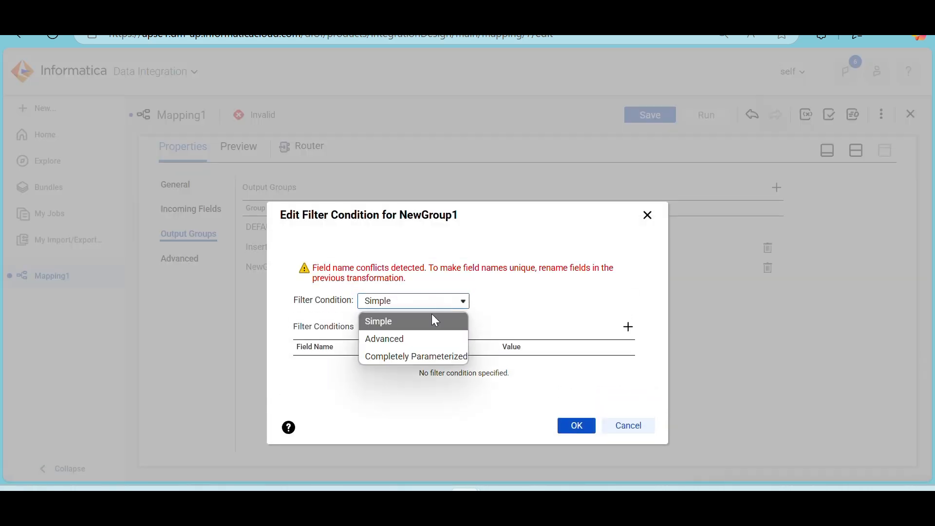
{"action": "left_click", "coordinate": [415, 340]}
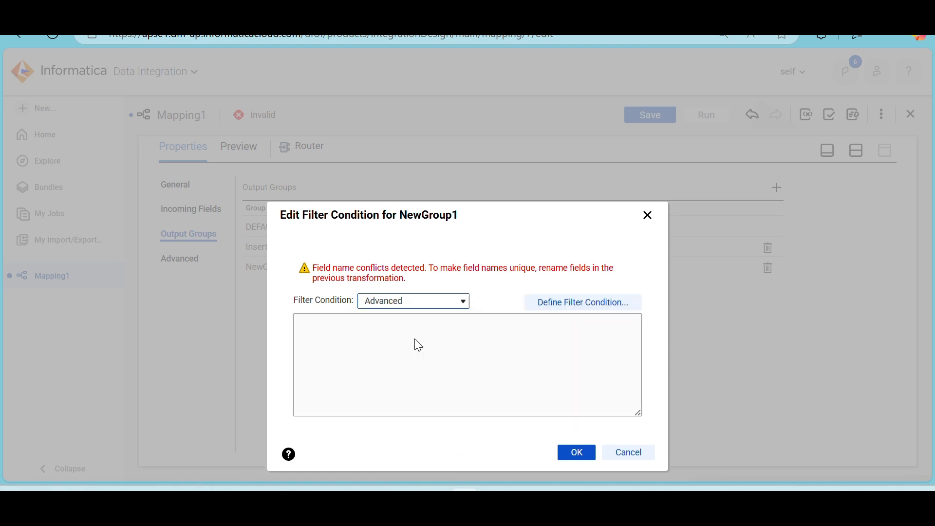
{"action": "left_click", "coordinate": [565, 302]}
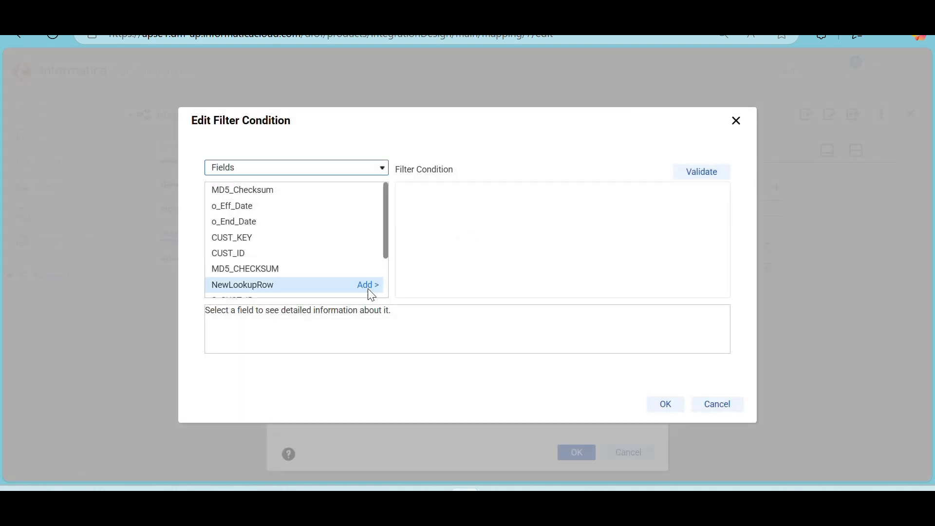
{"action": "left_click", "coordinate": [369, 287]}
{"action": "left_click", "coordinate": [510, 190]}
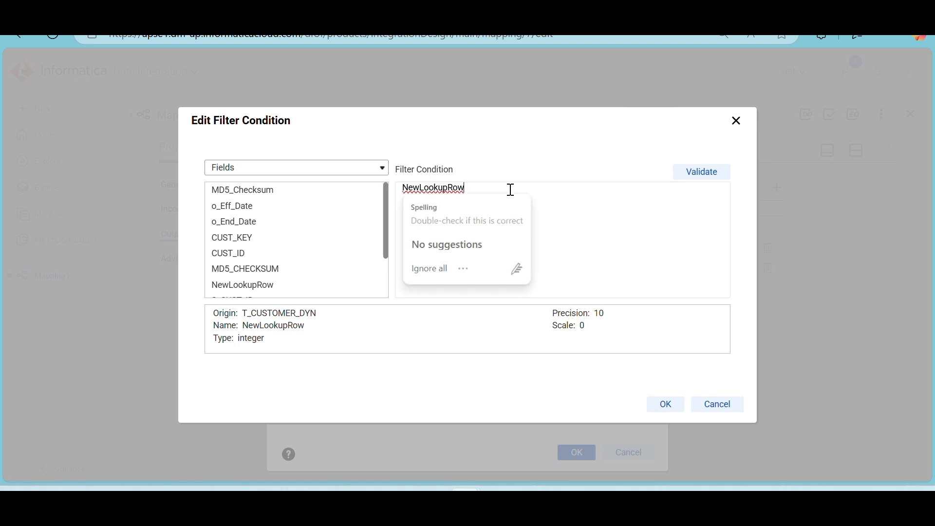
{"action": "type", "text": "=2"}
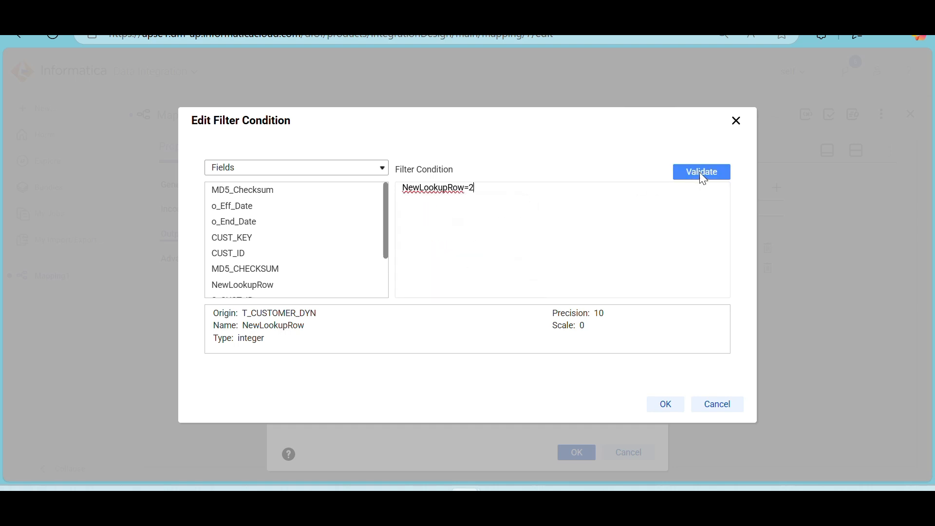
{"action": "left_click", "coordinate": [663, 406]}
{"action": "left_click", "coordinate": [578, 452]}
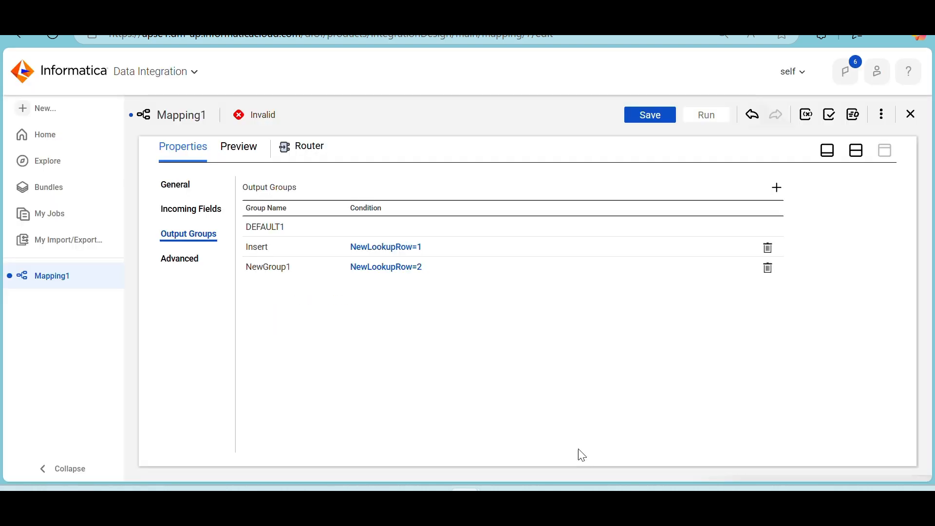
Rename the Router output group NewGroup1 as Update
{"action": "left_click", "coordinate": [288, 269]}
{"action": "left_click_drag", "start_coordinate": [299, 268], "coordinate": [247, 270]}
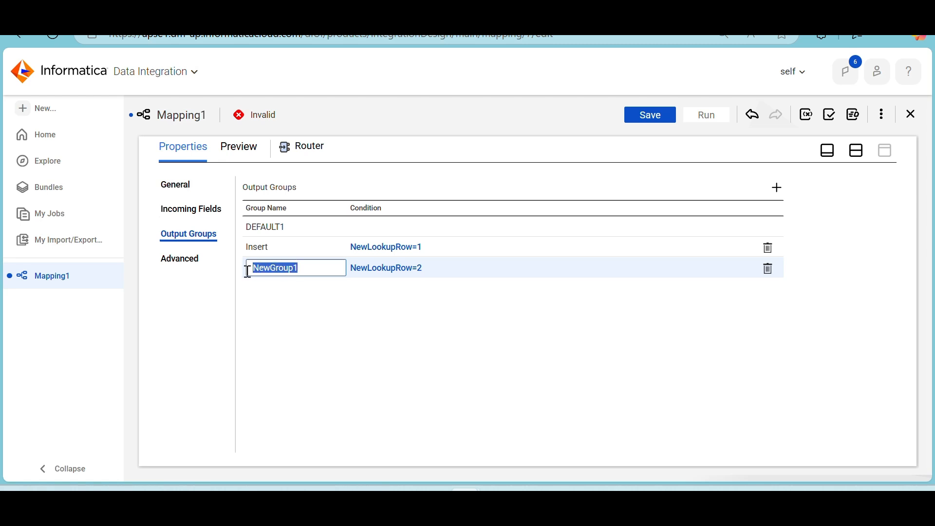
{"action": "type", "text": "updat"}
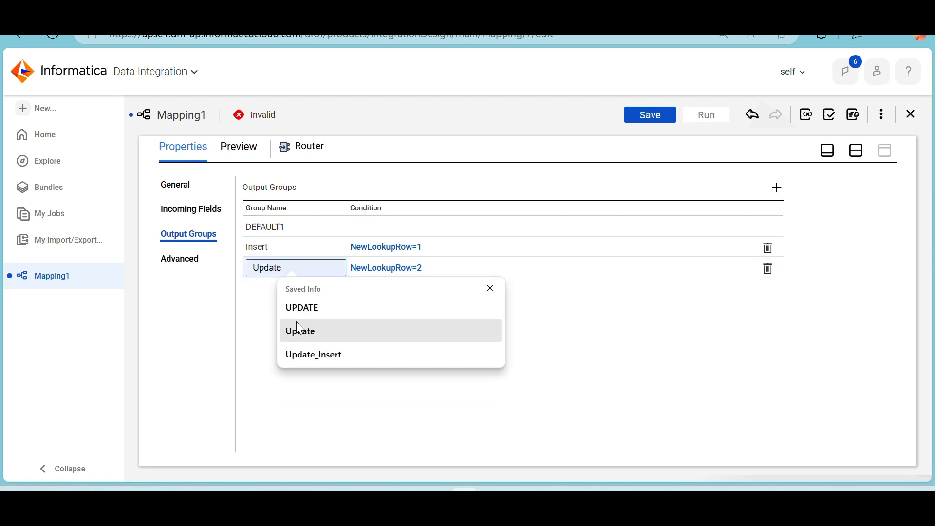
{"action": "left_click", "coordinate": [303, 332]}
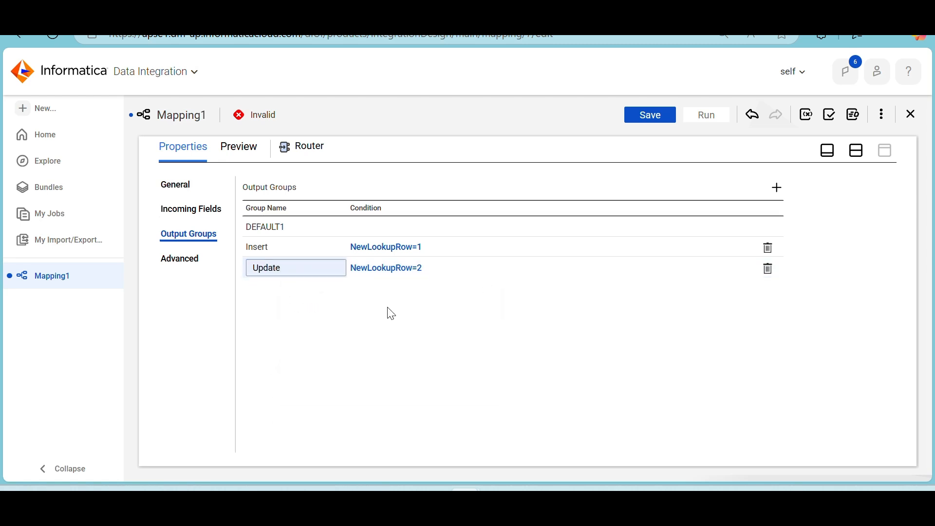
{"action": "left_click", "coordinate": [384, 277]}
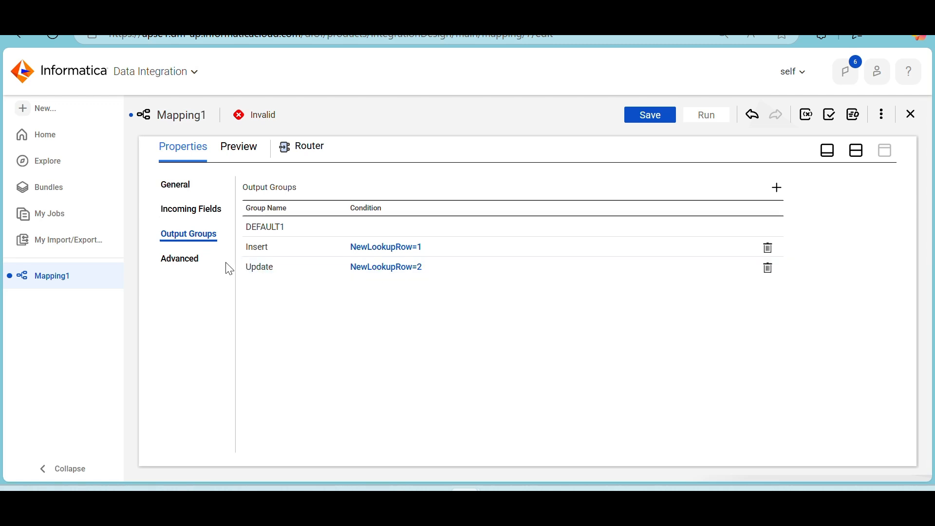
Examine the Router's incoming fields for the conflicting field names
{"action": "left_click", "coordinate": [205, 210]}
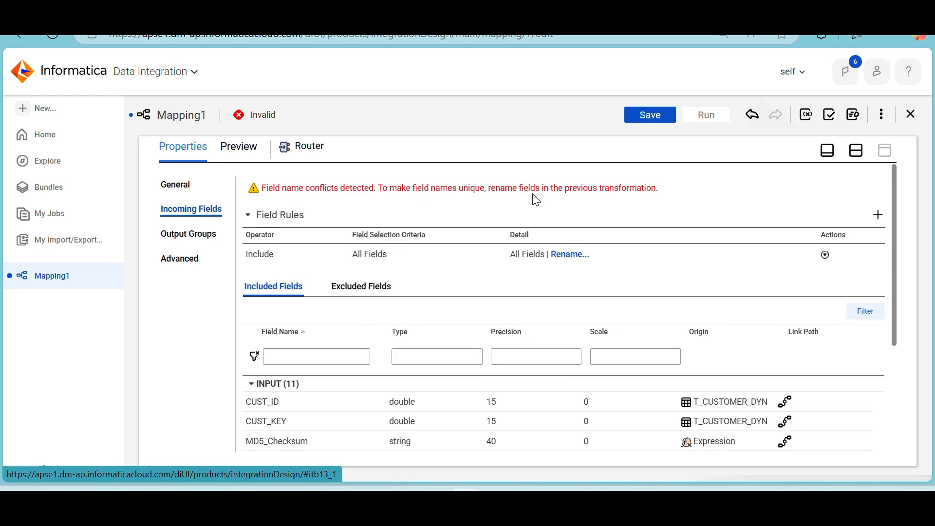
{"action": "scroll", "coordinate": [492, 279], "scroll_direction": "down", "scroll_amount": 3}
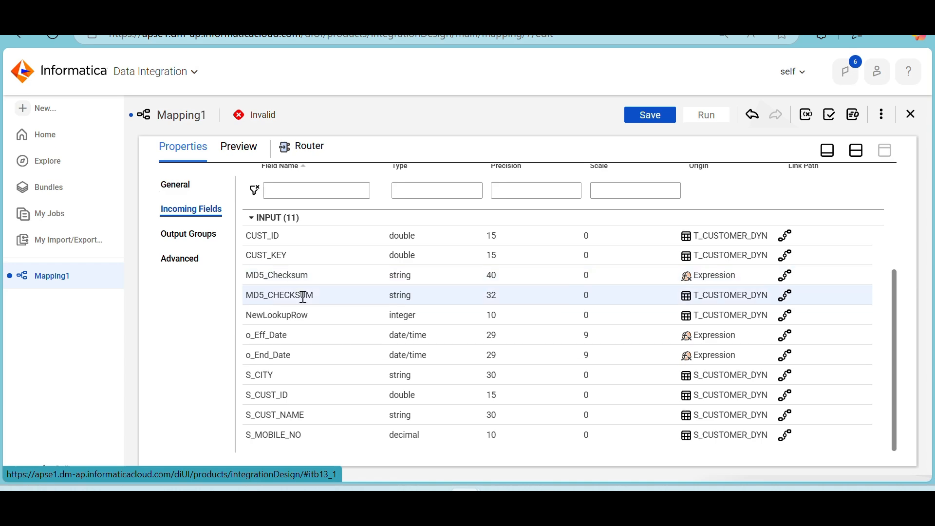
{"action": "scroll", "coordinate": [302, 294], "scroll_direction": "up", "scroll_amount": 3}
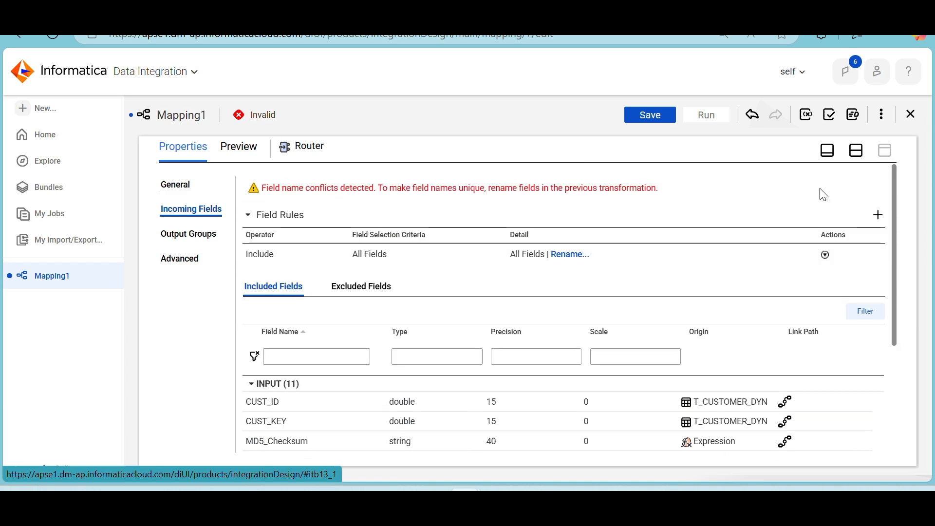
Open the Expression transformation's list of expression fields and save the mapping
{"action": "left_click", "coordinate": [859, 152]}
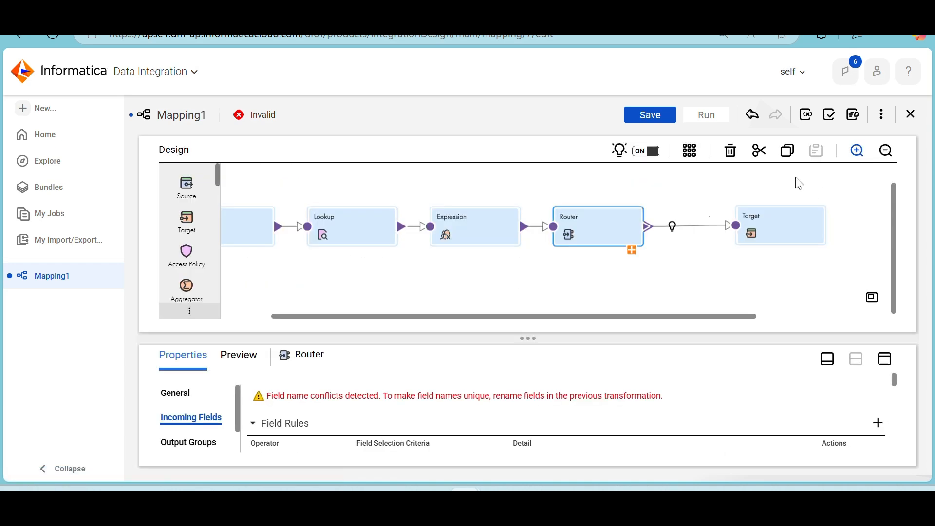
{"action": "left_click", "coordinate": [465, 239]}
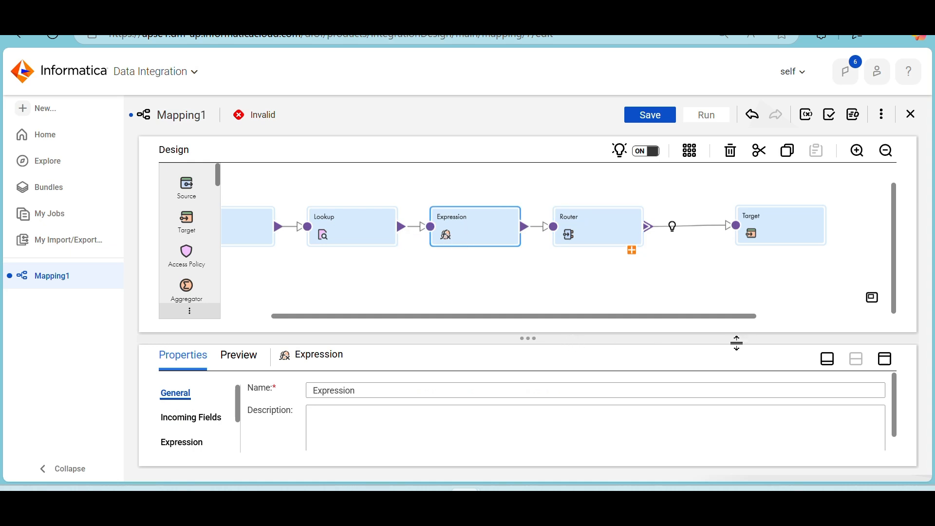
{"action": "left_click", "coordinate": [884, 368]}
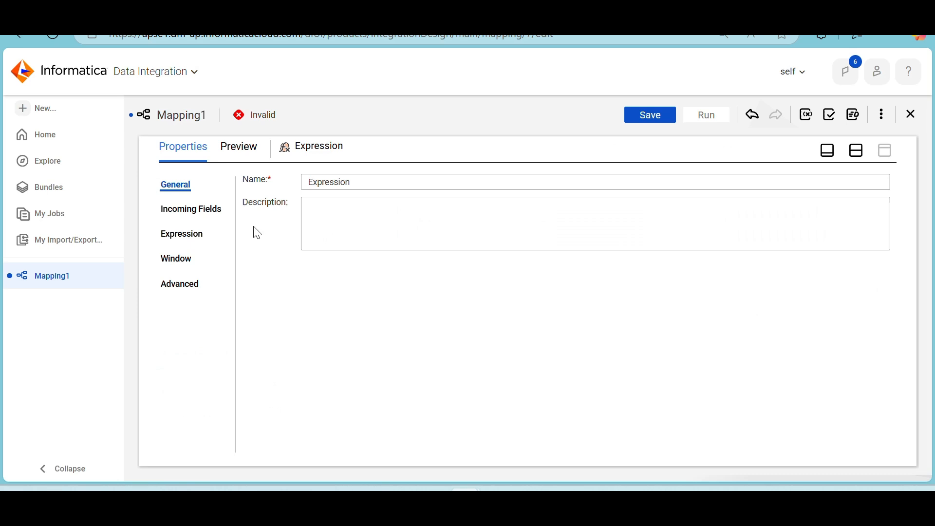
{"action": "left_click", "coordinate": [183, 234]}
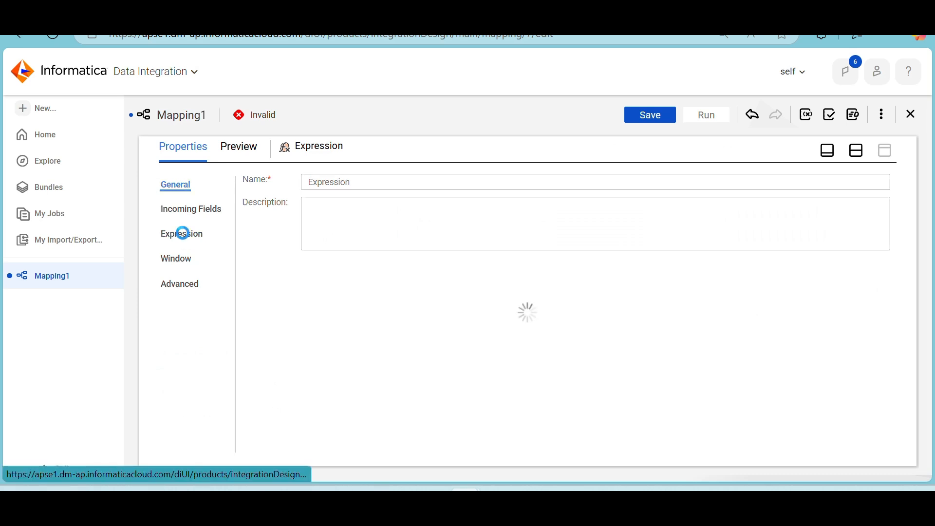
{"action": "left_click", "coordinate": [637, 117]}
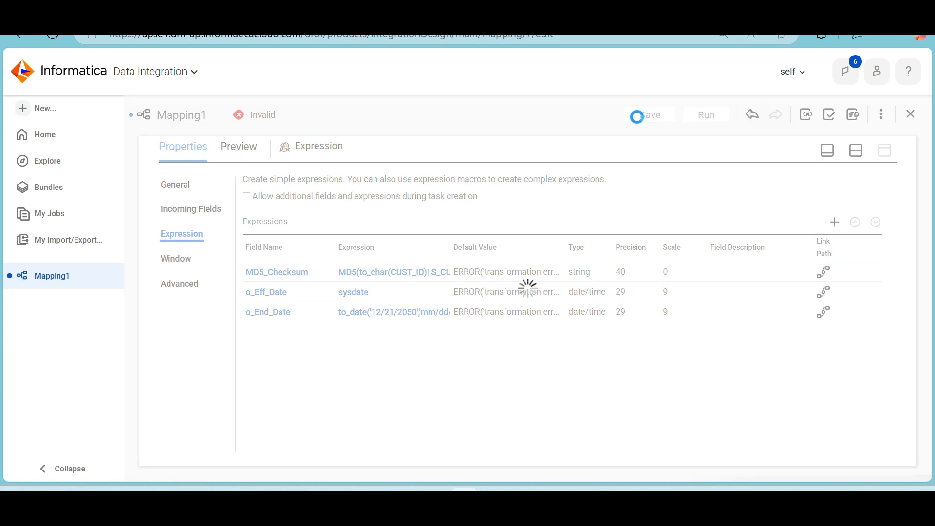
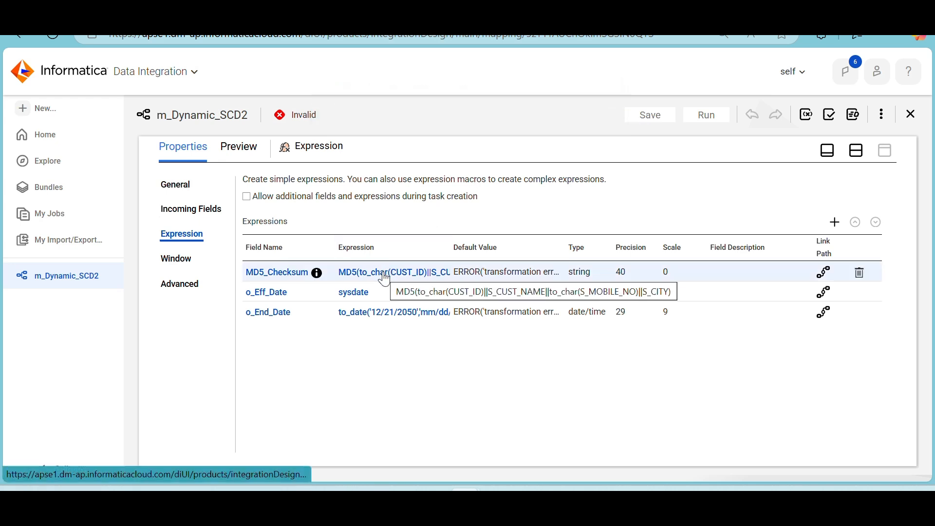
Rename the Expression output field MD5_Checksum as o_MD5_Checksum
{"action": "left_click", "coordinate": [290, 273]}
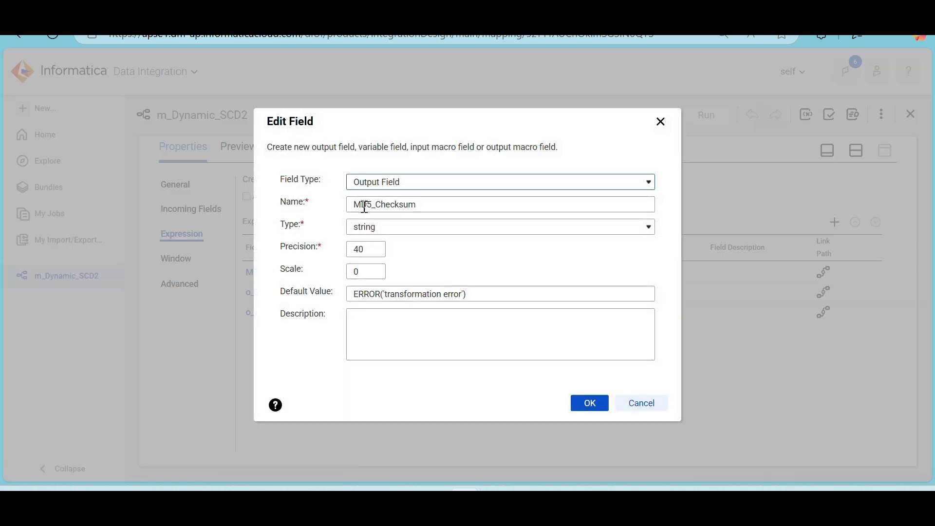
{"action": "left_click", "coordinate": [357, 207]}
{"action": "type", "text": "o_"}
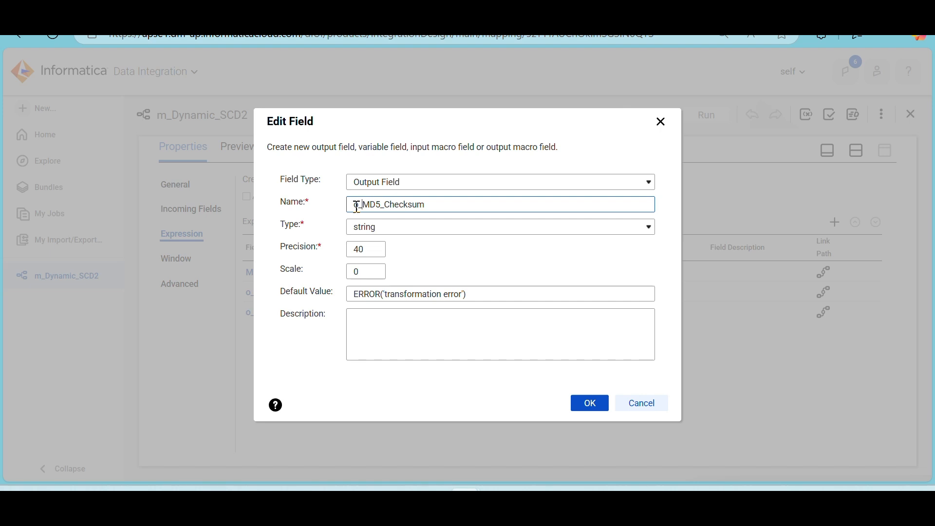
{"action": "left_click", "coordinate": [587, 404]}
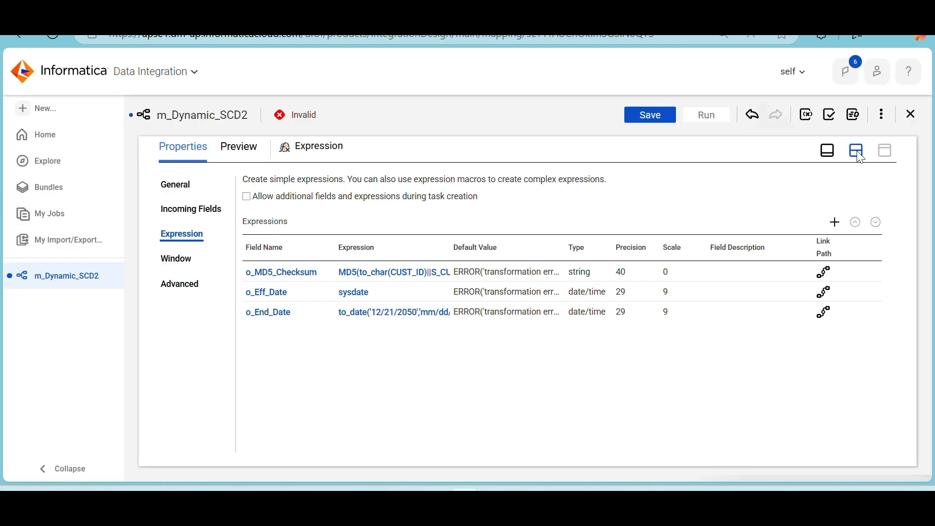
{"action": "left_click", "coordinate": [857, 152]}
Examine the Router's incoming fields for any remaining name conflicts
{"action": "left_click", "coordinate": [612, 239]}
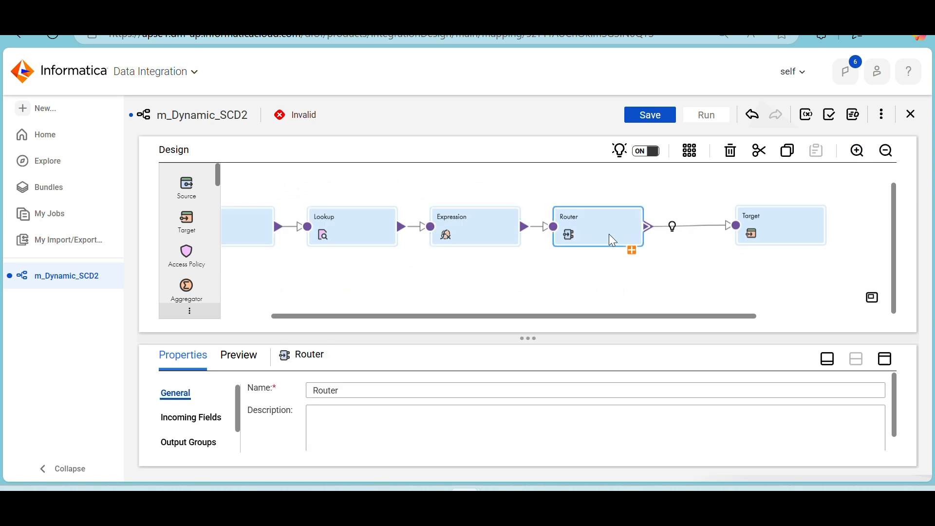
{"action": "left_click", "coordinate": [888, 366]}
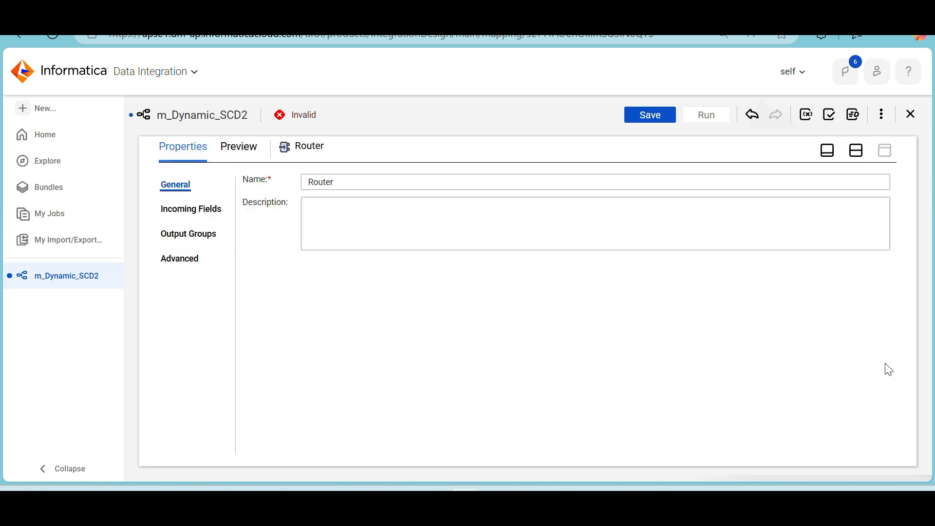
{"action": "left_click", "coordinate": [191, 206]}
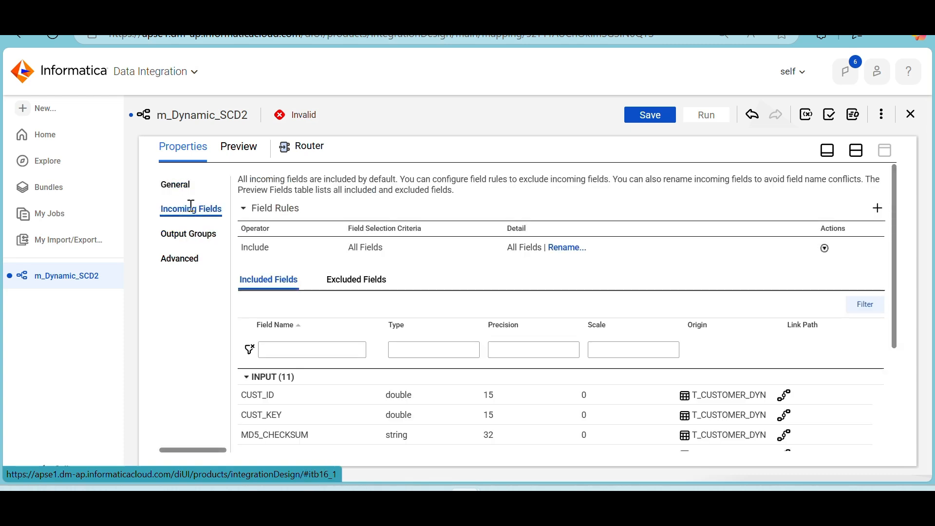
{"action": "scroll", "coordinate": [467, 268], "scroll_direction": "down", "scroll_amount": 3}
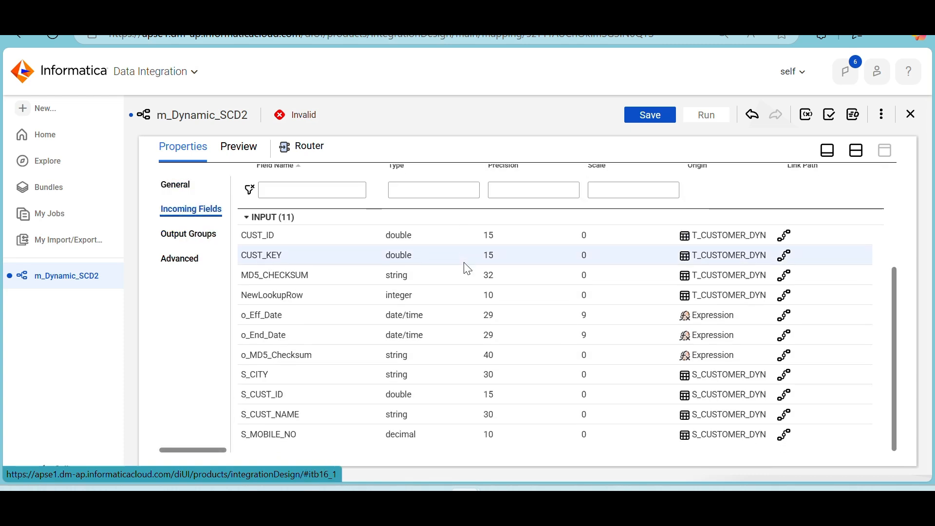
{"action": "scroll", "coordinate": [468, 268], "scroll_direction": "up", "scroll_amount": 1}
{"action": "scroll", "coordinate": [463, 267], "scroll_direction": "down", "scroll_amount": 1}
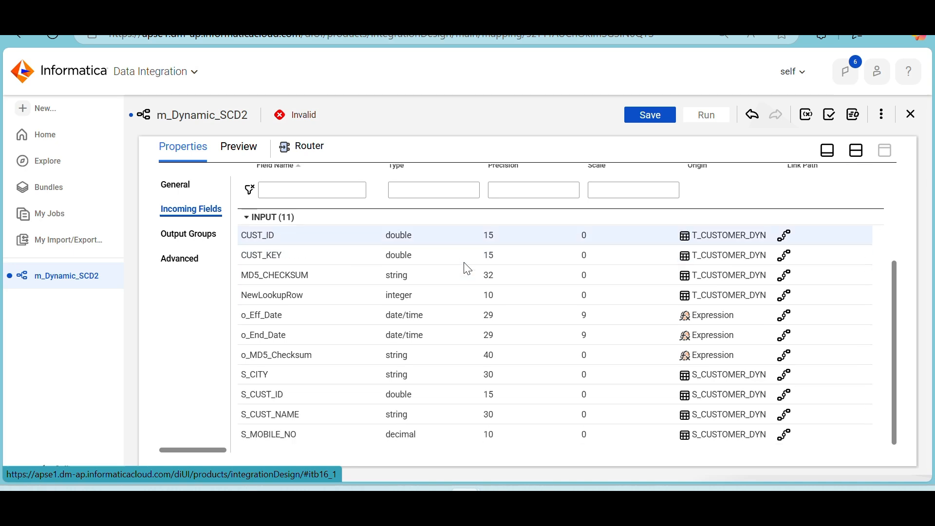
{"action": "scroll", "coordinate": [463, 267], "scroll_direction": "up", "scroll_amount": 4}
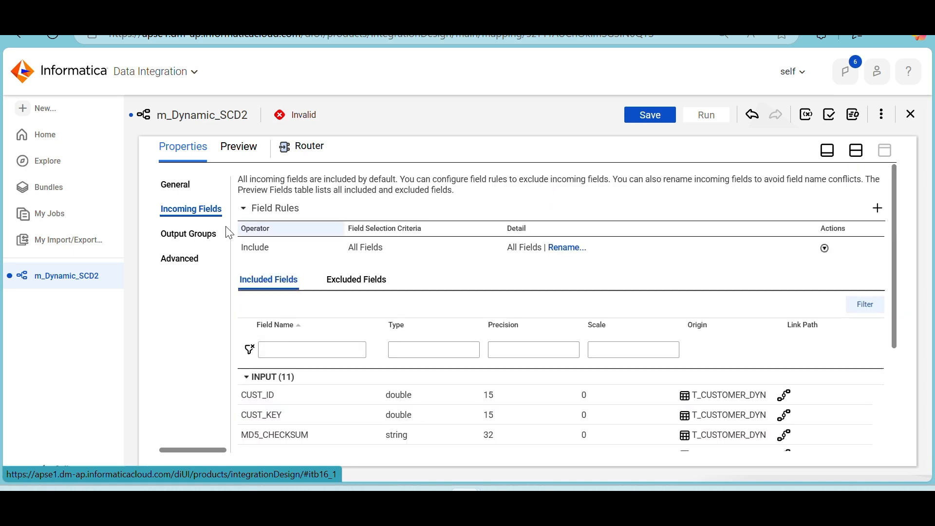
Validate the filter condition NewLookupRow=1 of the Router's Insert output group and accept it
{"action": "left_click", "coordinate": [188, 233]}
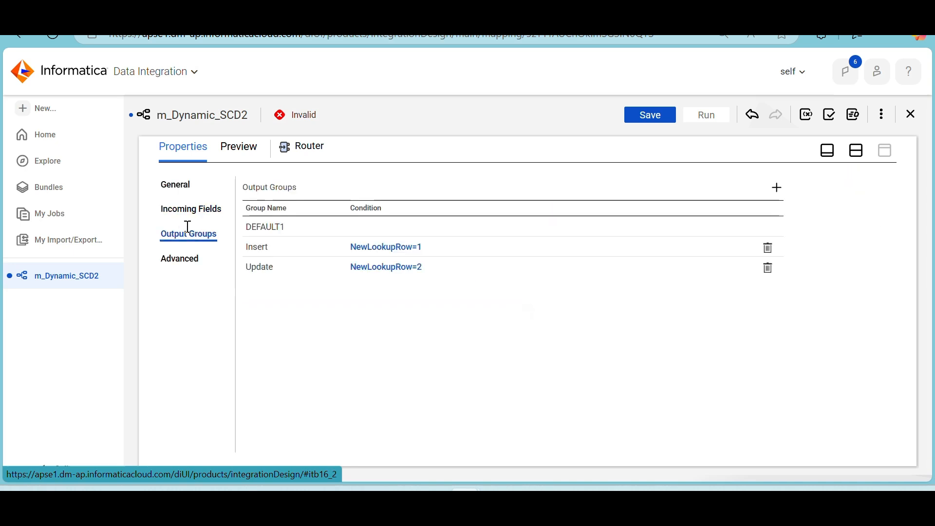
{"action": "left_click", "coordinate": [400, 248]}
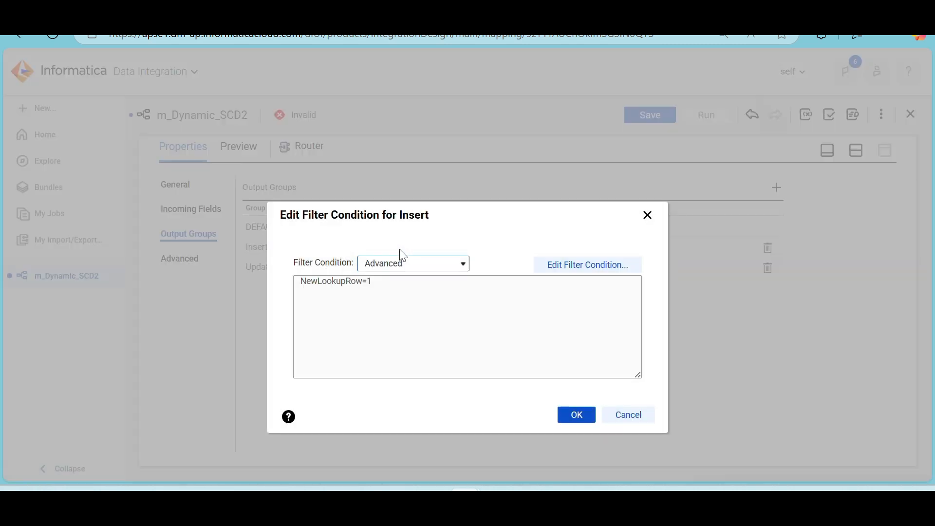
{"action": "left_click", "coordinate": [559, 268]}
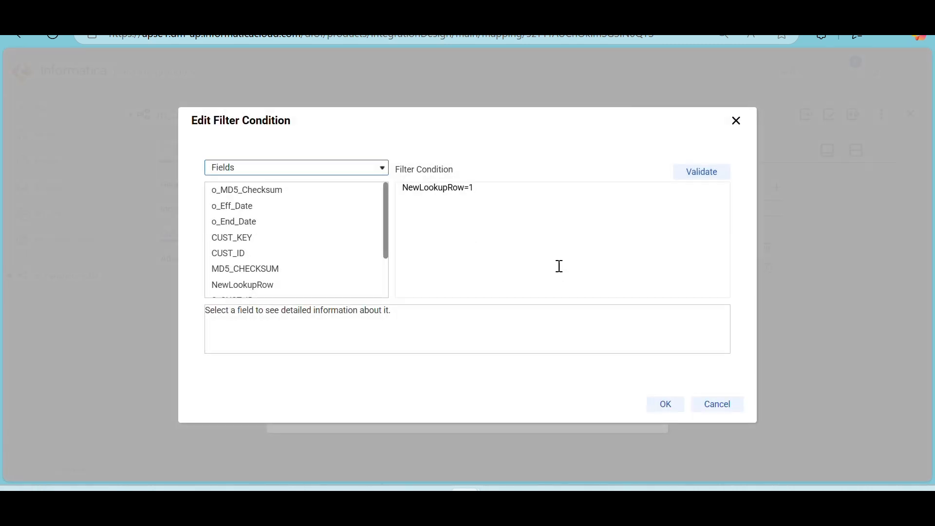
{"action": "left_click", "coordinate": [711, 178]}
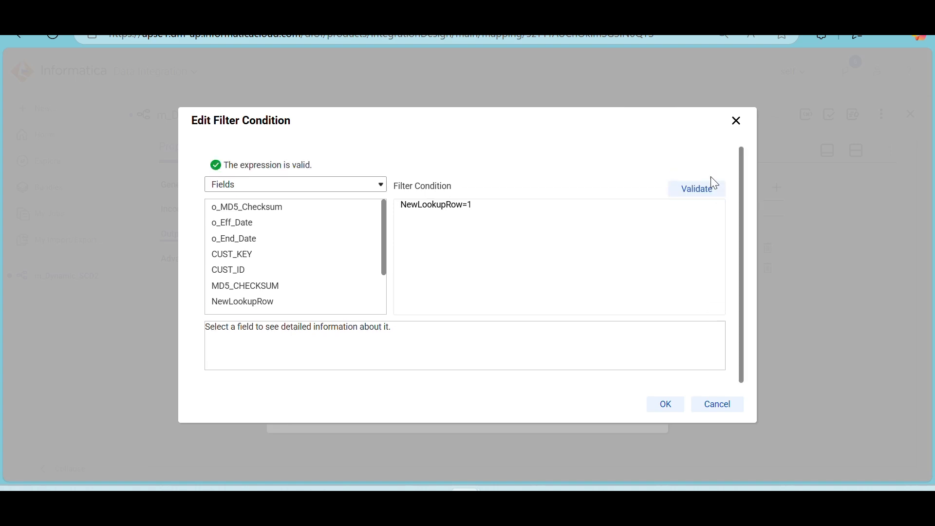
{"action": "left_click", "coordinate": [673, 411]}
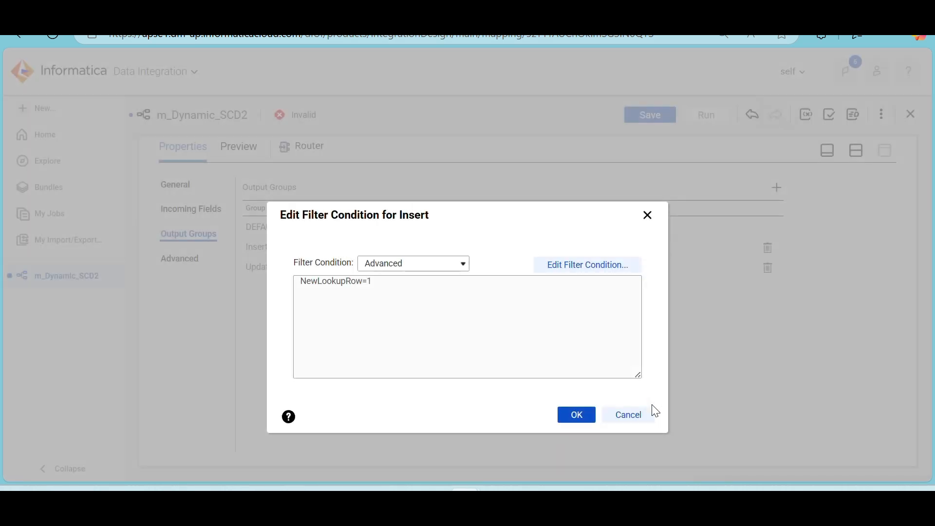
{"action": "left_click", "coordinate": [593, 417]}
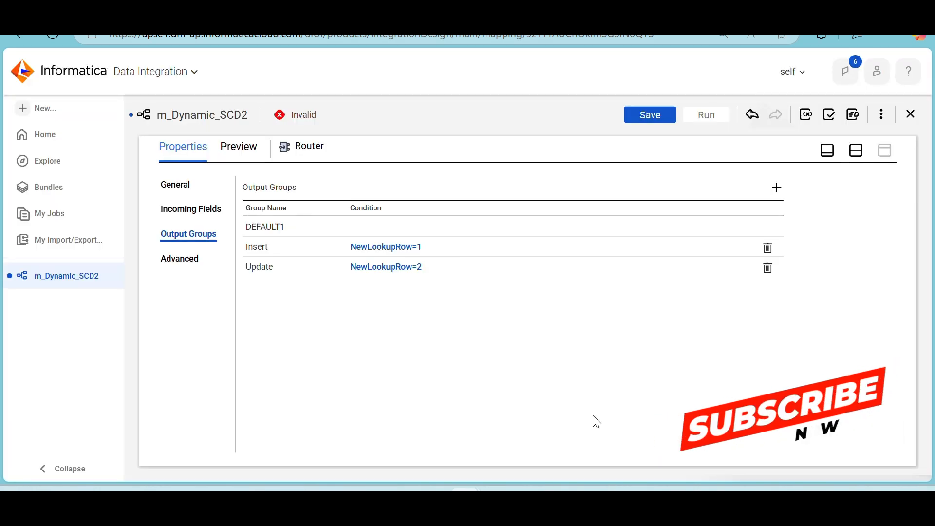
{"action": "left_click", "coordinate": [857, 151]}
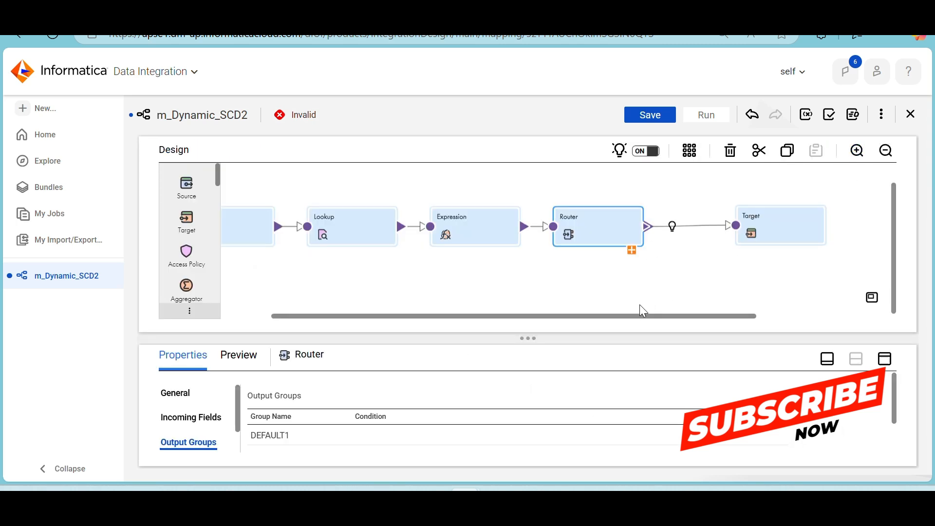
Add a Sequence transformation above the link between Router and Target, moving the Target further from the Router to make room
{"action": "left_click_drag", "start_coordinate": [629, 317], "coordinate": [734, 324]}
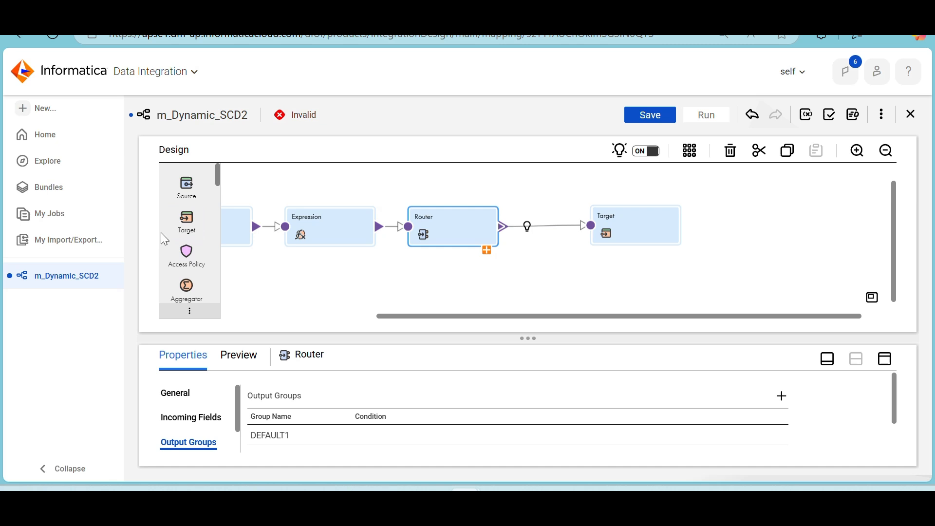
{"action": "scroll", "coordinate": [177, 242], "scroll_direction": "down", "scroll_amount": 5}
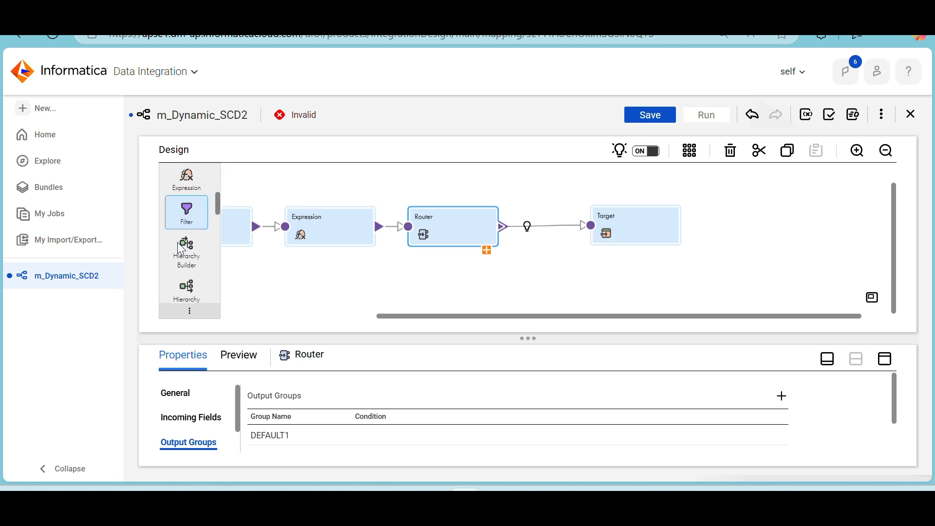
{"action": "scroll", "coordinate": [178, 241], "scroll_direction": "down", "scroll_amount": 5}
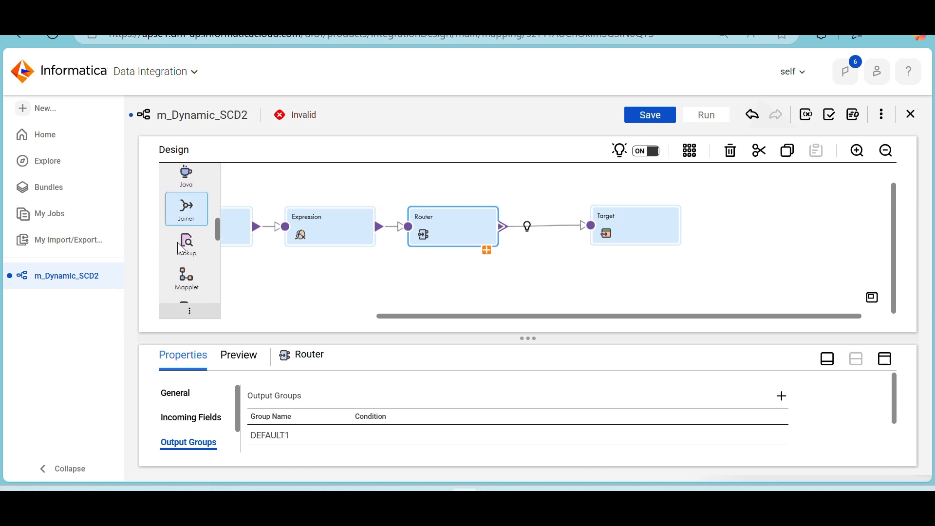
{"action": "scroll", "coordinate": [177, 242], "scroll_direction": "down", "scroll_amount": 5}
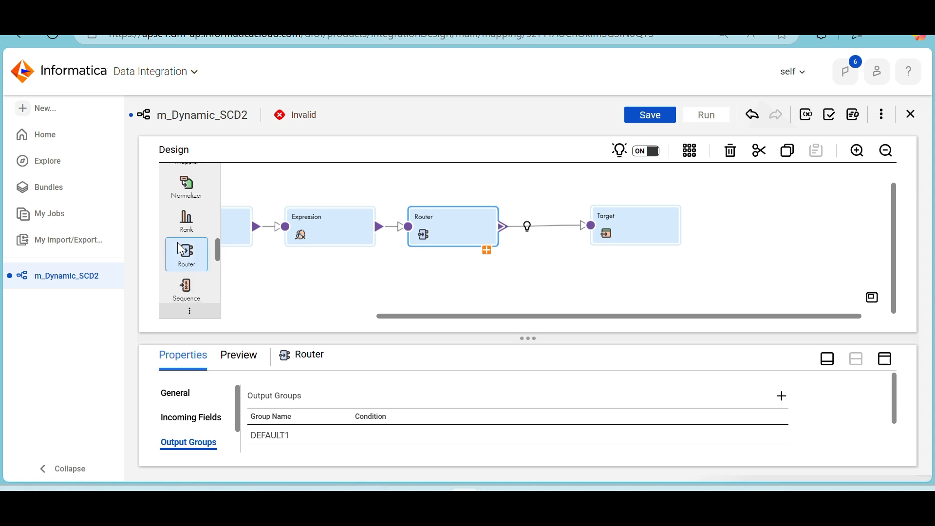
{"action": "scroll", "coordinate": [178, 241], "scroll_direction": "down", "scroll_amount": 1}
{"action": "left_click_drag", "start_coordinate": [177, 242], "coordinate": [503, 179]}
{"action": "left_click_drag", "start_coordinate": [384, 202], "coordinate": [587, 193]}
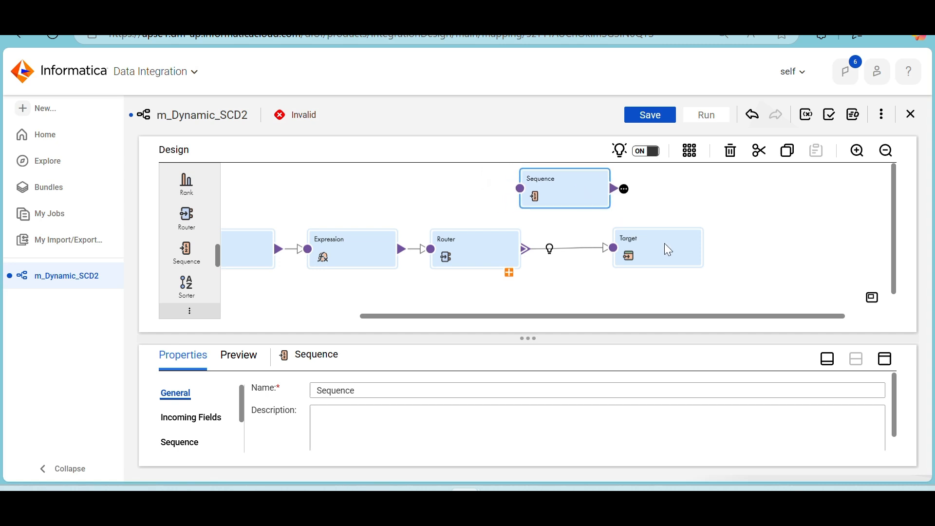
{"action": "left_click_drag", "start_coordinate": [669, 250], "coordinate": [754, 253]}
{"action": "left_click_drag", "start_coordinate": [564, 190], "coordinate": [628, 193]}
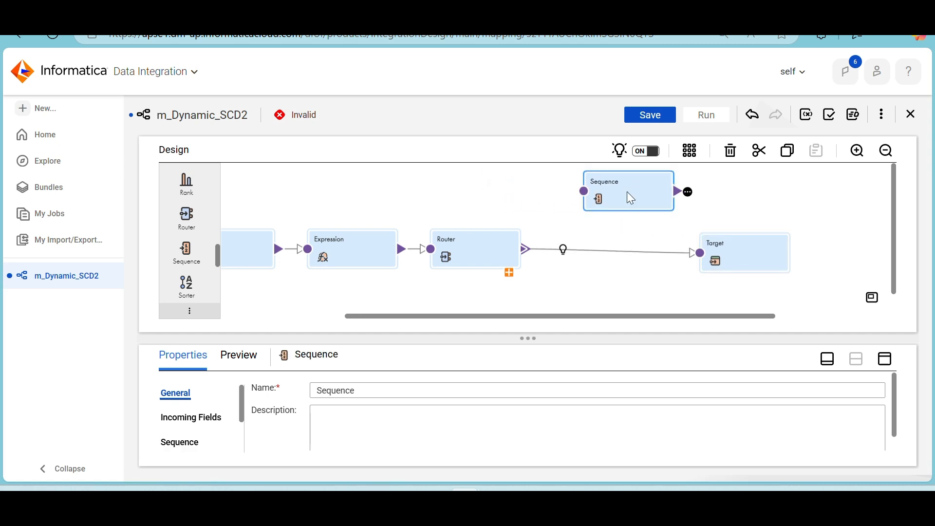
Review the Sequence transformation's properties and disable its incoming fields
{"action": "left_click", "coordinate": [882, 361]}
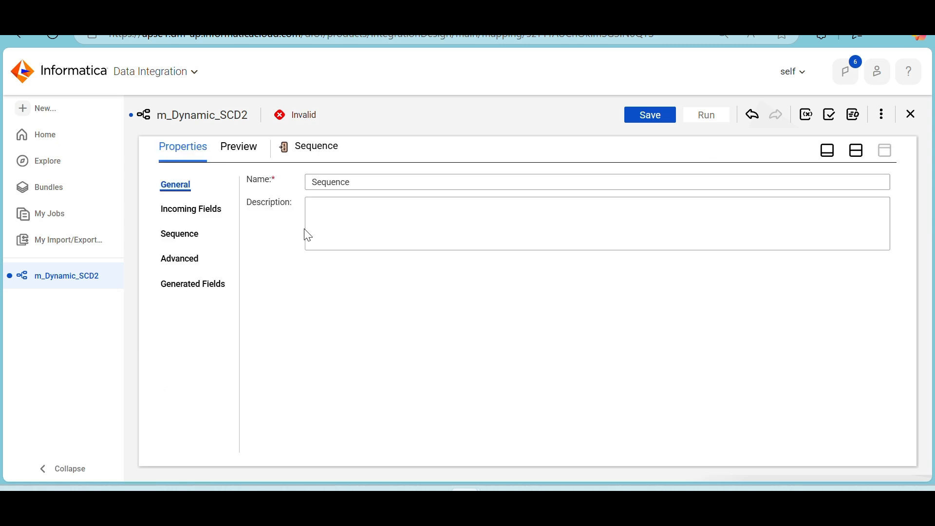
{"action": "left_click", "coordinate": [210, 215]}
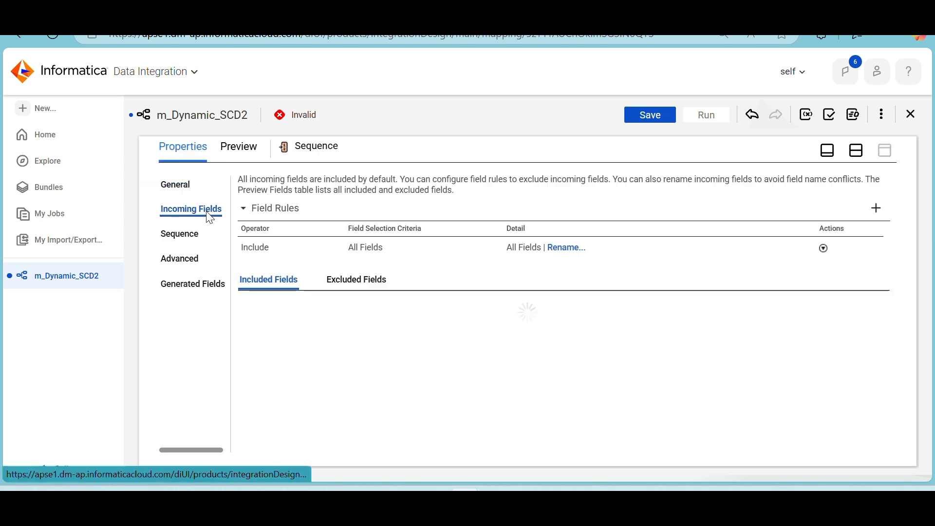
{"action": "left_click", "coordinate": [186, 242]}
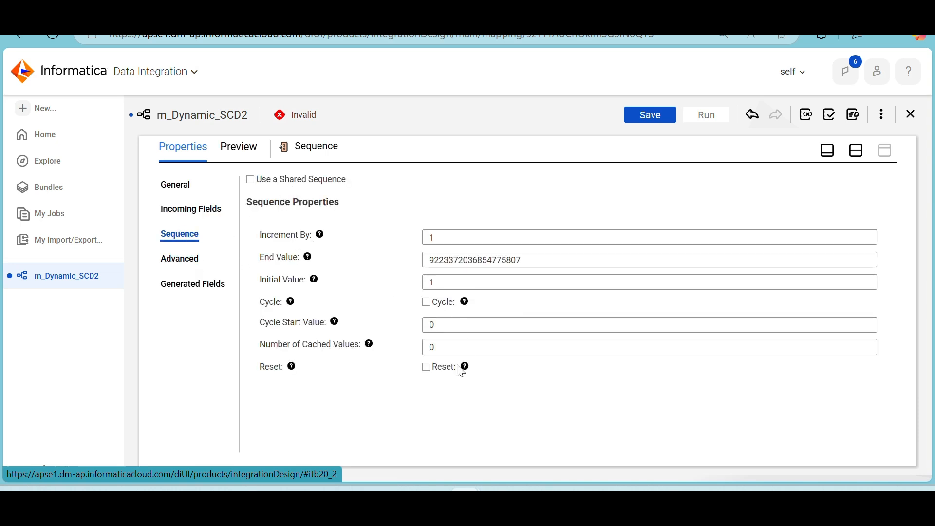
{"action": "left_click", "coordinate": [175, 263]}
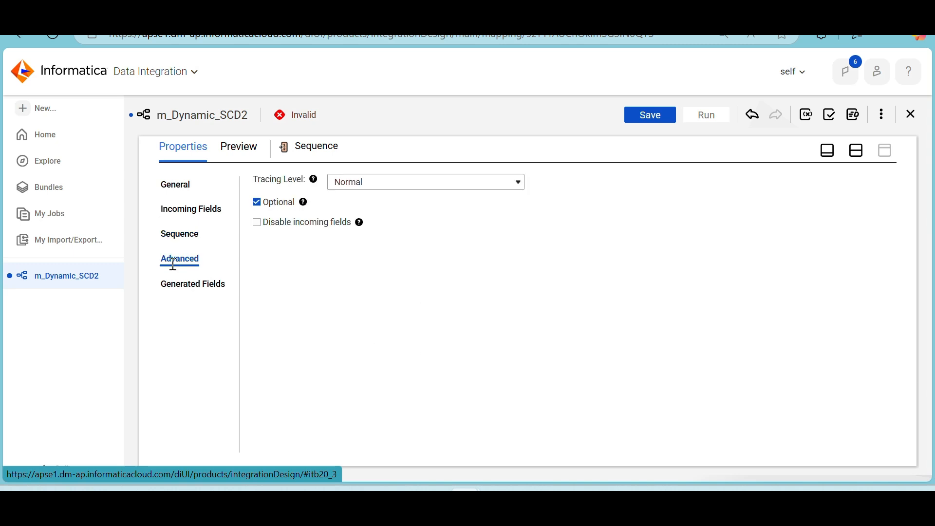
{"action": "left_click", "coordinate": [258, 225]}
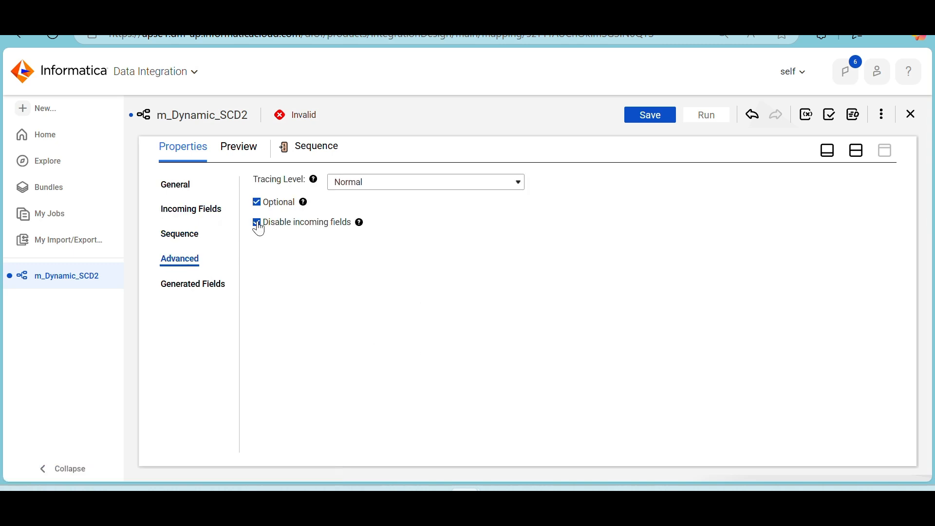
{"action": "left_click", "coordinate": [857, 155]}
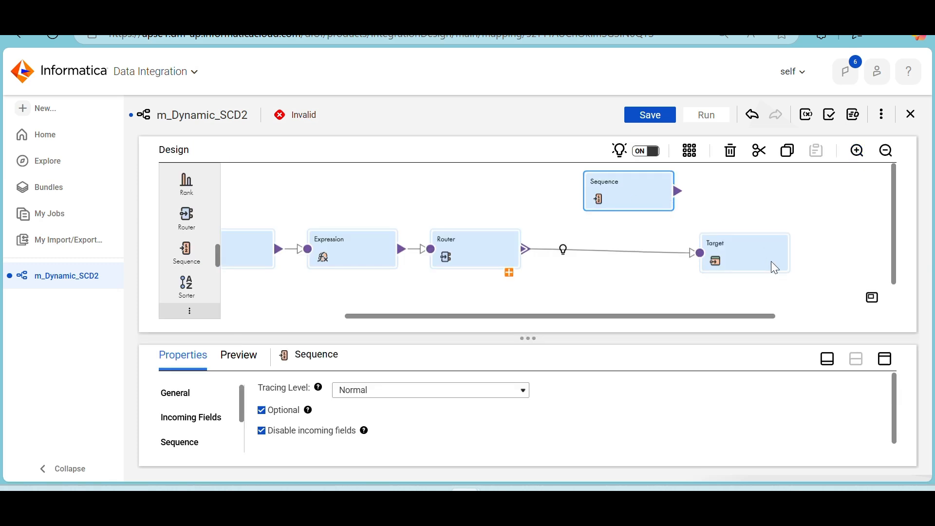
Rename the Target transformation as Insert and link the Sequence output to it
{"action": "left_click_drag", "start_coordinate": [770, 261], "coordinate": [813, 250]}
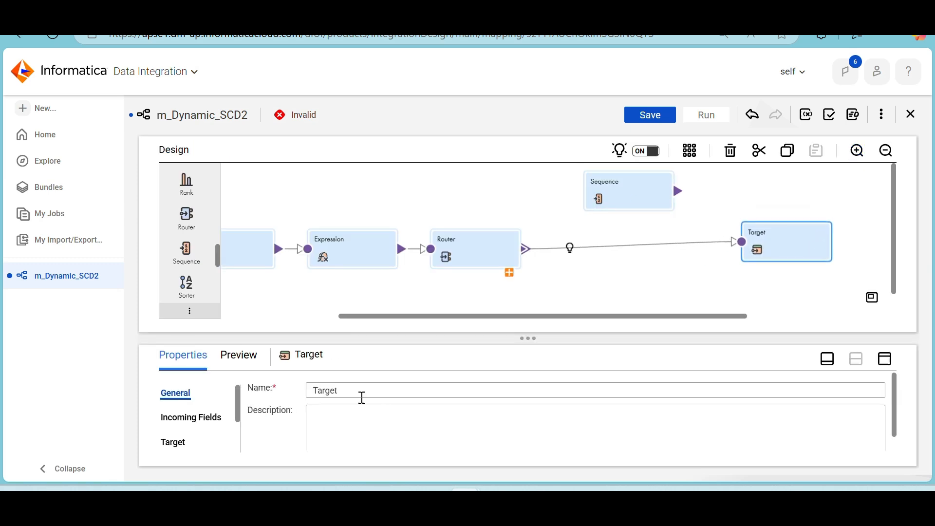
{"action": "left_click_drag", "start_coordinate": [354, 393], "coordinate": [297, 402]}
{"action": "key", "text": "BackSpace"}
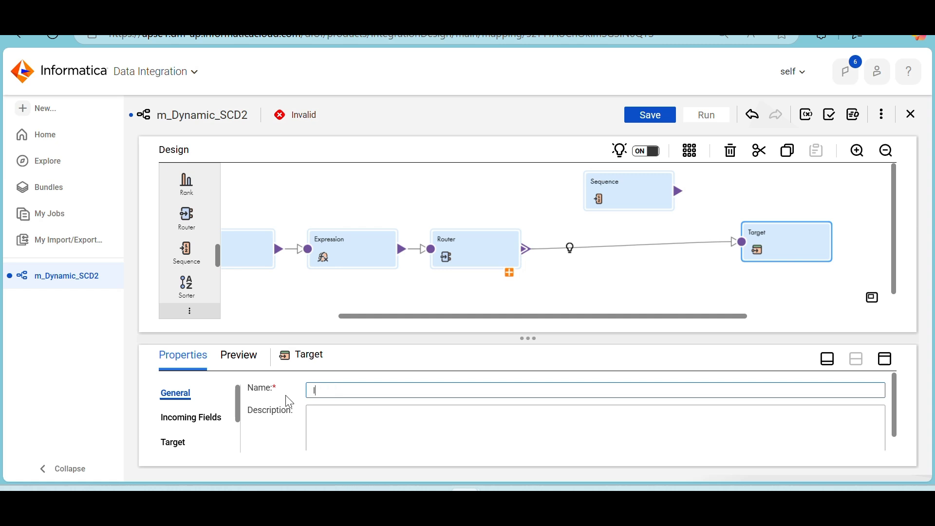
{"action": "type", "text": "Insert"}
{"action": "left_click", "coordinate": [184, 446]}
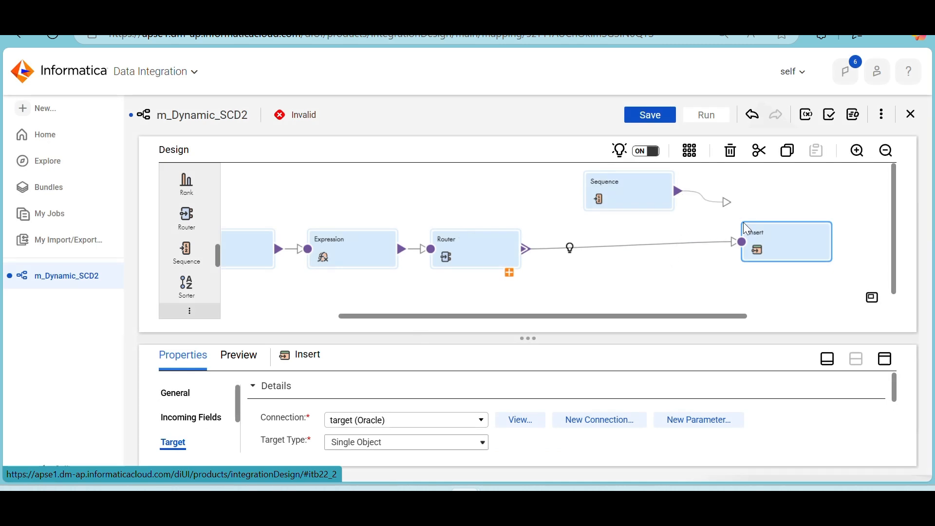
{"action": "left_click_drag", "start_coordinate": [744, 223], "coordinate": [746, 244]}
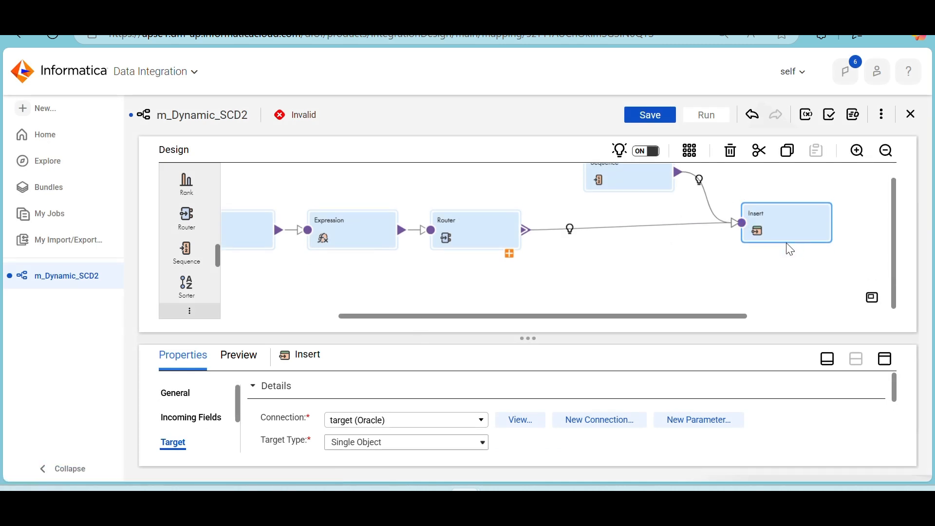
Duplicate the Insert target twice and place one of the copies below the link running from the Router to Insert
{"action": "left_click", "coordinate": [786, 243]}
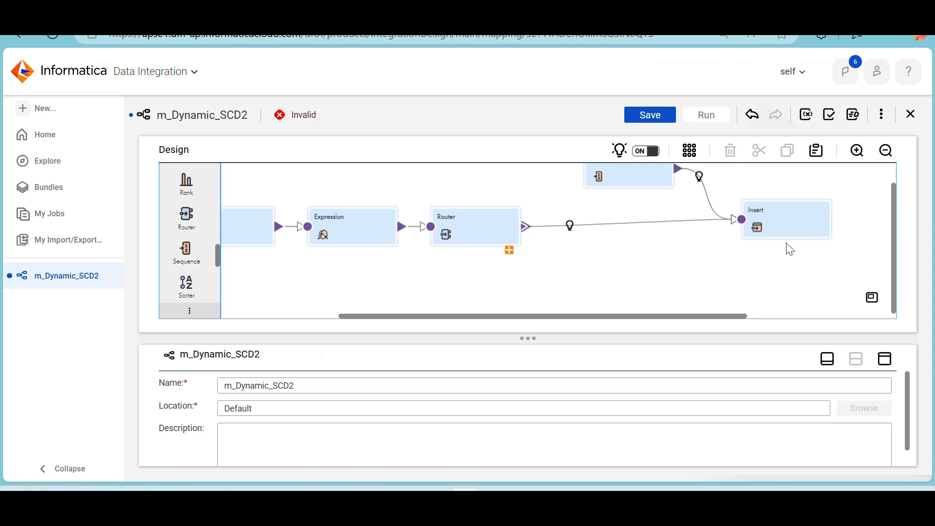
{"action": "left_click_drag", "start_coordinate": [639, 316], "coordinate": [408, 313]}
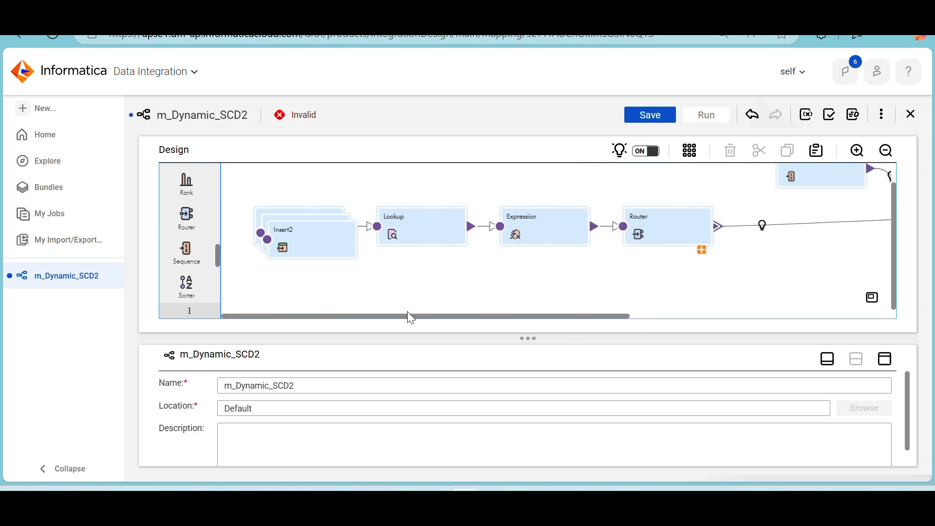
{"action": "left_click_drag", "start_coordinate": [315, 254], "coordinate": [792, 287]}
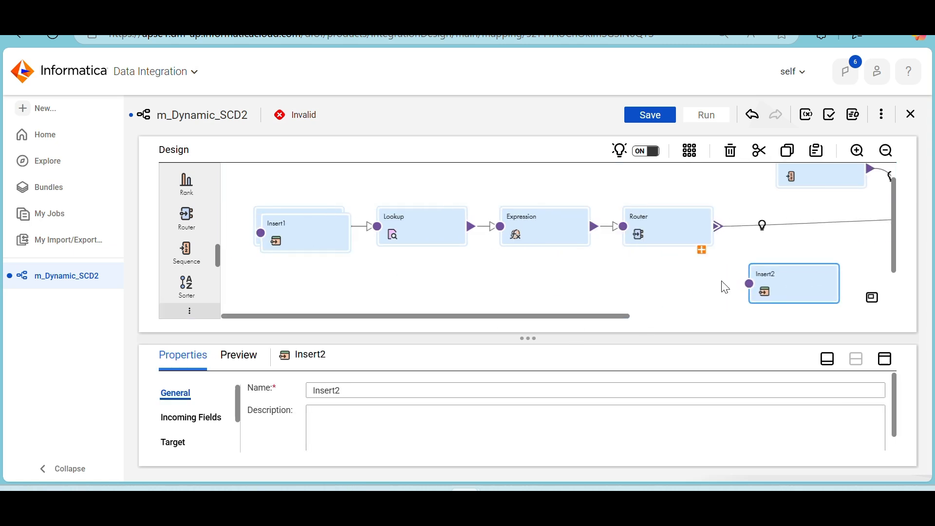
Place the Insert1 target copy directly below Insert and rename it as Update_Insert
{"action": "left_click_drag", "start_coordinate": [312, 238], "coordinate": [818, 247]}
{"action": "scroll", "coordinate": [818, 246], "scroll_direction": "right", "scroll_amount": 4}
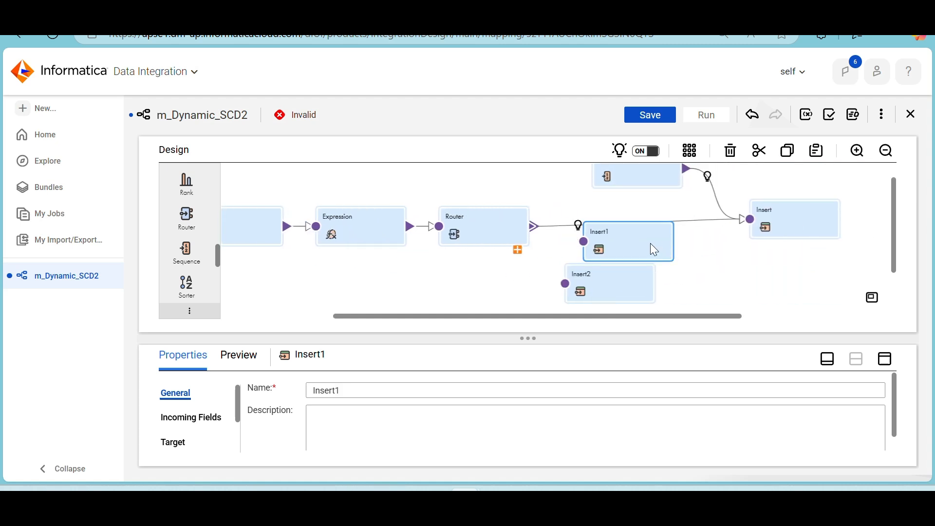
{"action": "left_click_drag", "start_coordinate": [650, 244], "coordinate": [815, 271]}
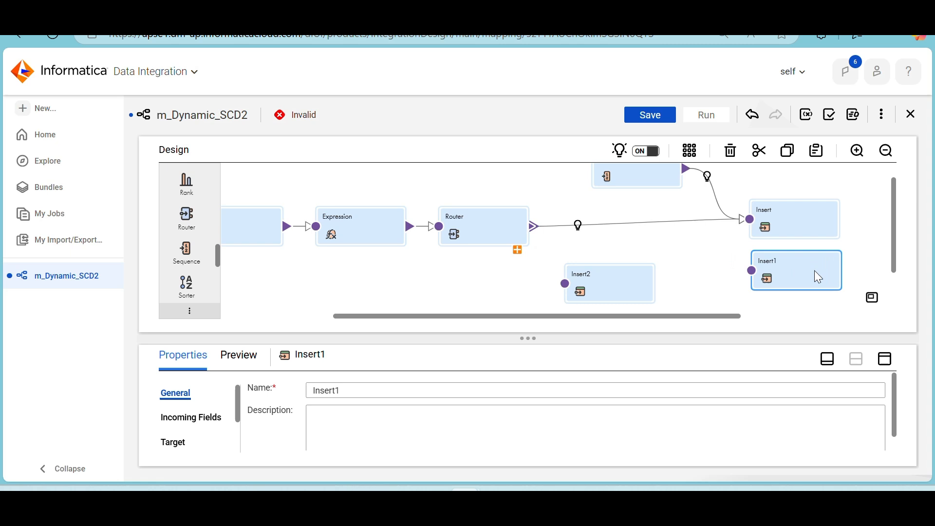
{"action": "left_click_drag", "start_coordinate": [374, 390], "coordinate": [289, 396]}
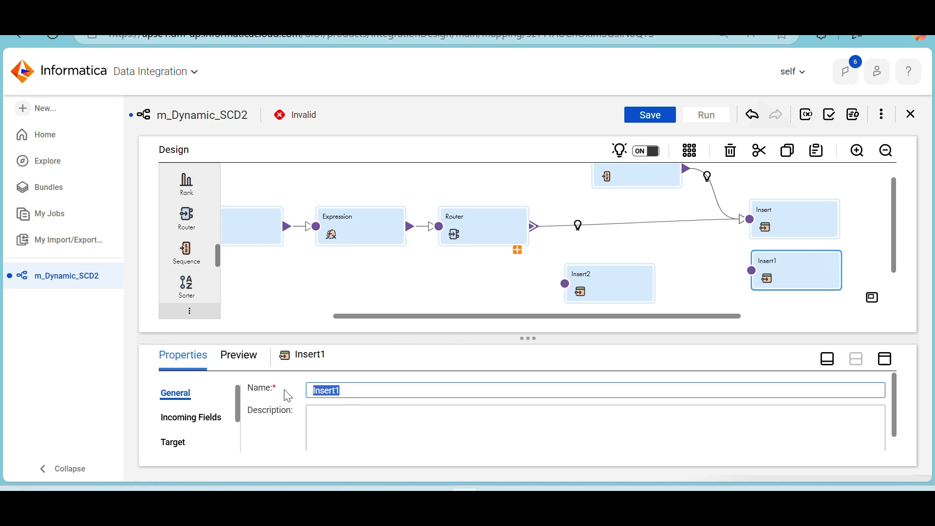
{"action": "type", "text": "Update_"}
Place the Insert2 target copy below Update_Insert and rename it as Update_Upd
{"action": "left_click", "coordinate": [633, 278]}
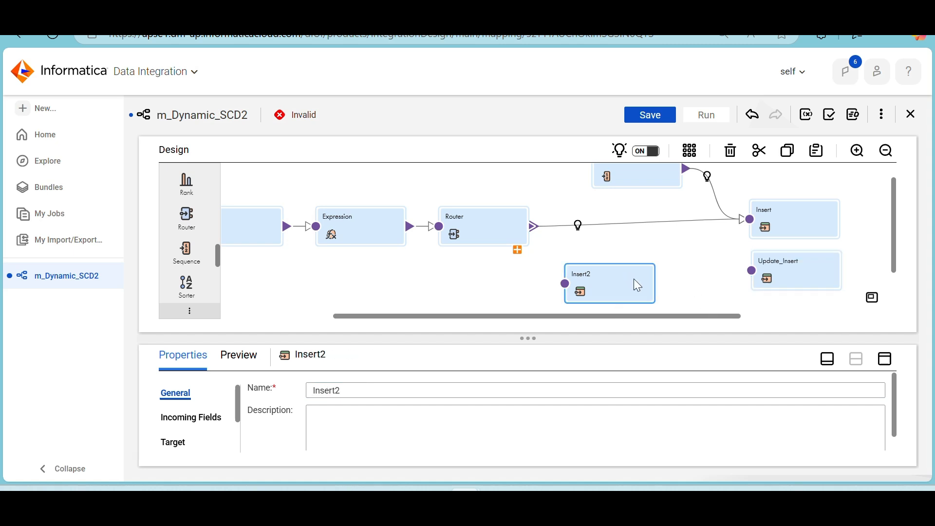
{"action": "left_click_drag", "start_coordinate": [633, 279], "coordinate": [826, 313]}
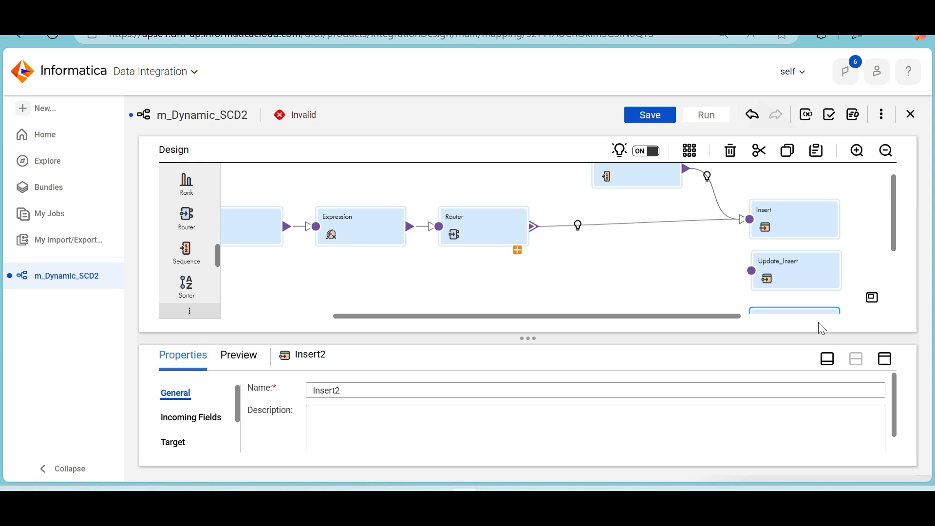
{"action": "scroll", "coordinate": [663, 259], "scroll_direction": "down", "scroll_amount": 3}
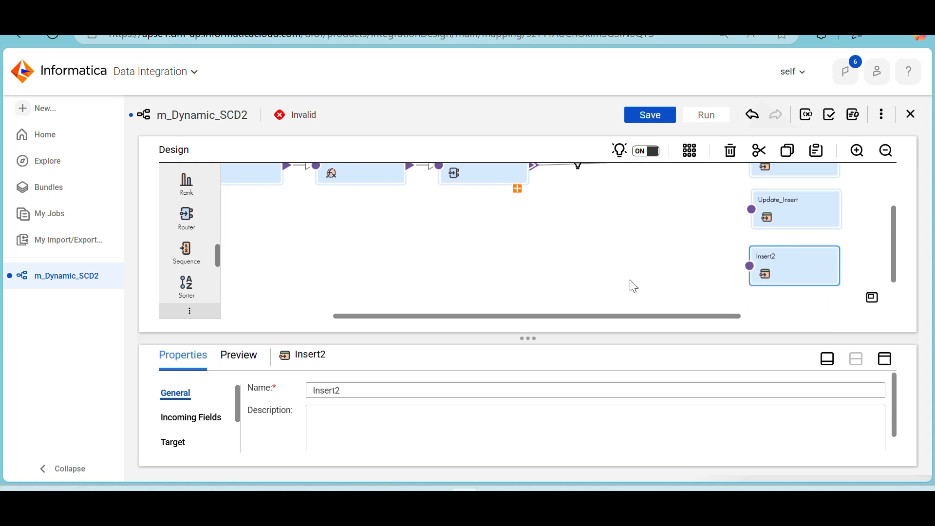
{"action": "left_click_drag", "start_coordinate": [356, 391], "coordinate": [238, 387]}
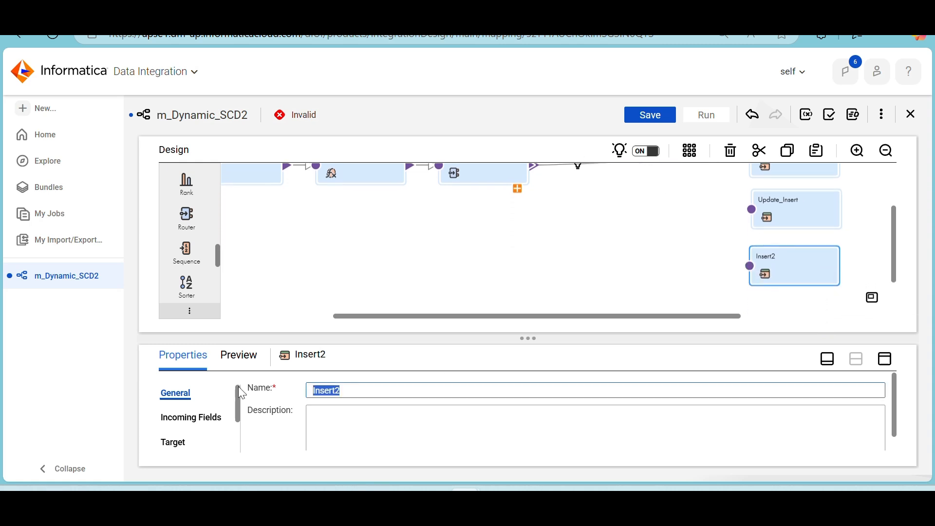
{"action": "type", "text": "Update_Upd"}
{"action": "left_click", "coordinate": [659, 234]}
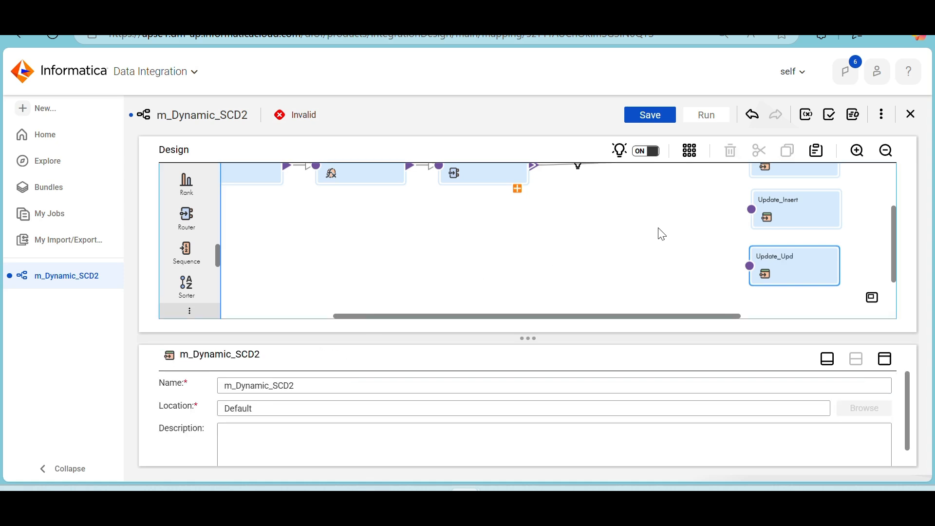
Delete the link between Router and Insert, and link the Router's Insert output group to the Insert target instead
{"action": "scroll", "coordinate": [662, 234], "scroll_direction": "up", "scroll_amount": 3}
{"action": "scroll", "coordinate": [662, 234], "scroll_direction": "up", "scroll_amount": 1}
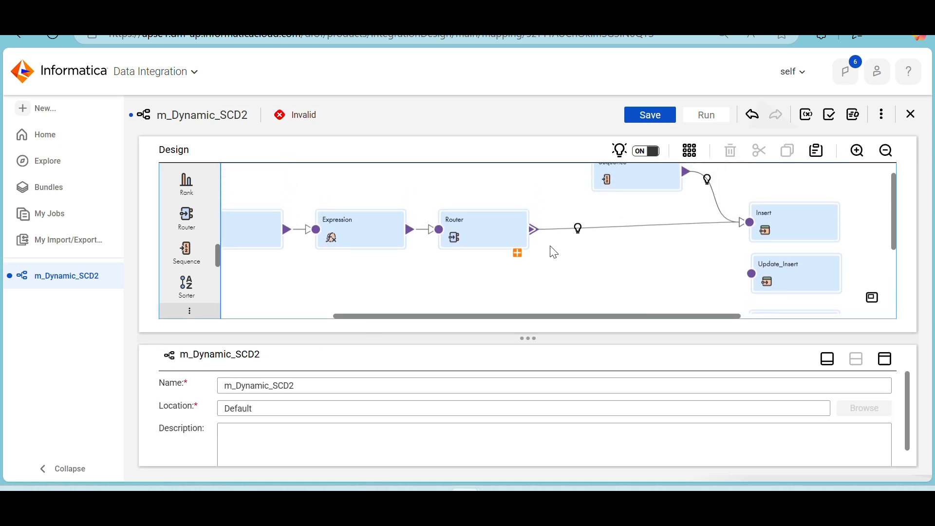
{"action": "left_click", "coordinate": [642, 224]}
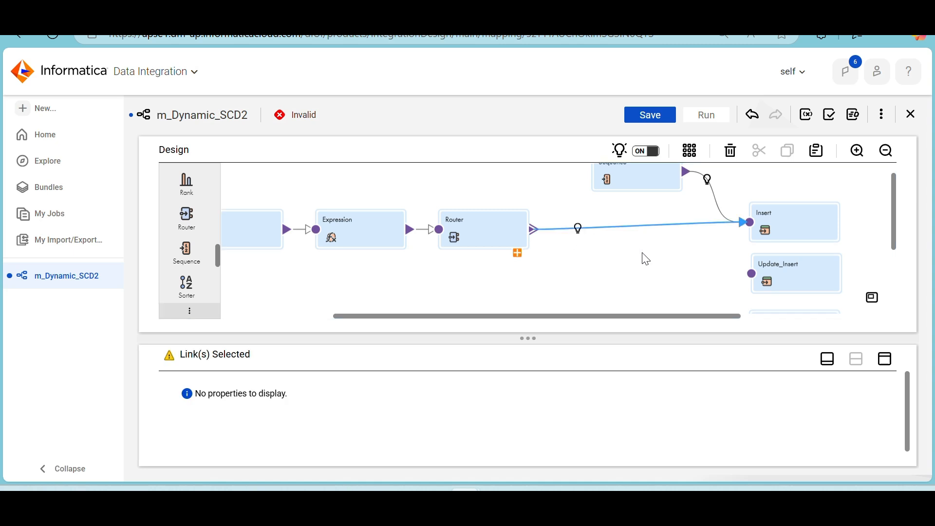
{"action": "key", "text": "Delete"}
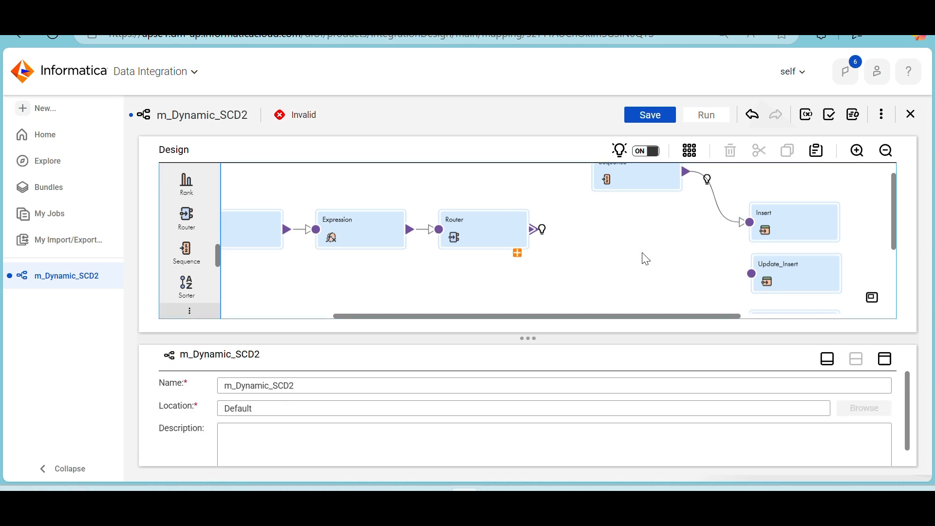
{"action": "left_click", "coordinate": [517, 254]}
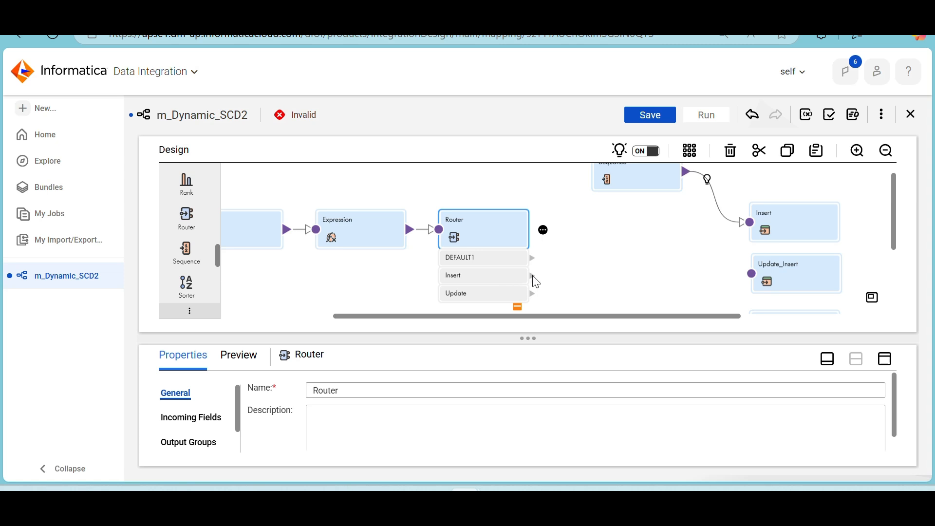
{"action": "mouse_move", "coordinate": [534, 277]}
{"action": "left_mouse_down"}
{"action": "mouse_move", "coordinate": [828, 205]}
{"action": "mouse_move", "coordinate": [753, 215]}
{"action": "mouse_move", "coordinate": [756, 228]}
{"action": "left_mouse_up"}
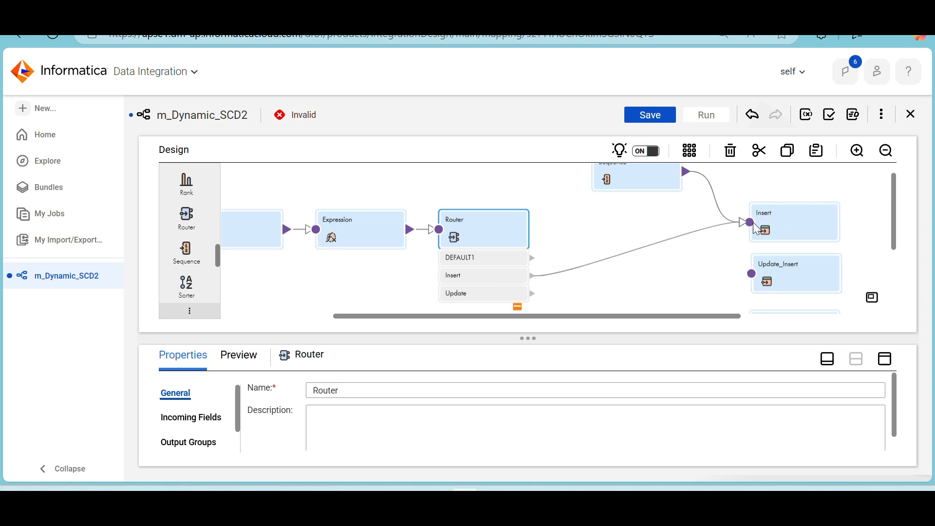
Link the Router's Update group to both the Update_Insert and Update_Upd targets, and the Sequence output to Update_Insert
{"action": "left_click_drag", "start_coordinate": [532, 293], "coordinate": [752, 274]}
{"action": "scroll", "coordinate": [682, 253], "scroll_direction": "down", "scroll_amount": 1}
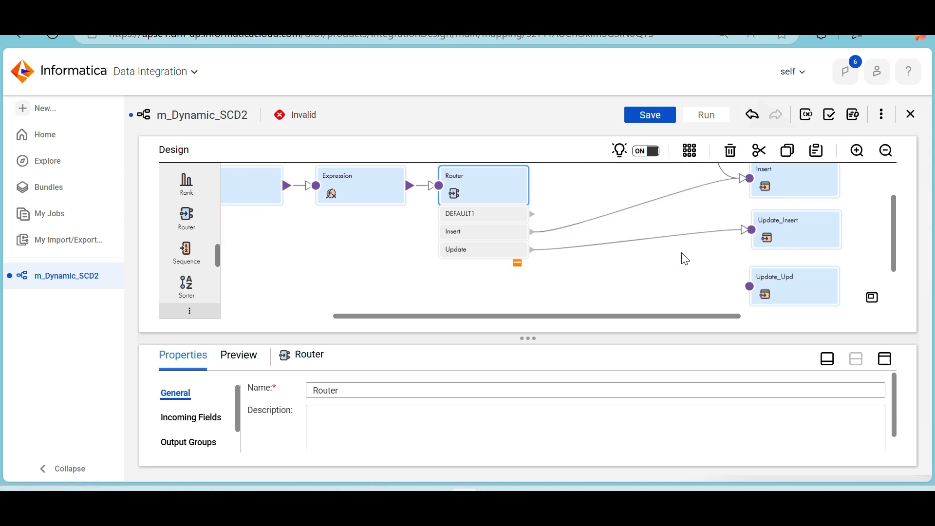
{"action": "left_click_drag", "start_coordinate": [532, 251], "coordinate": [750, 286]}
{"action": "scroll", "coordinate": [638, 296], "scroll_direction": "up", "scroll_amount": 1}
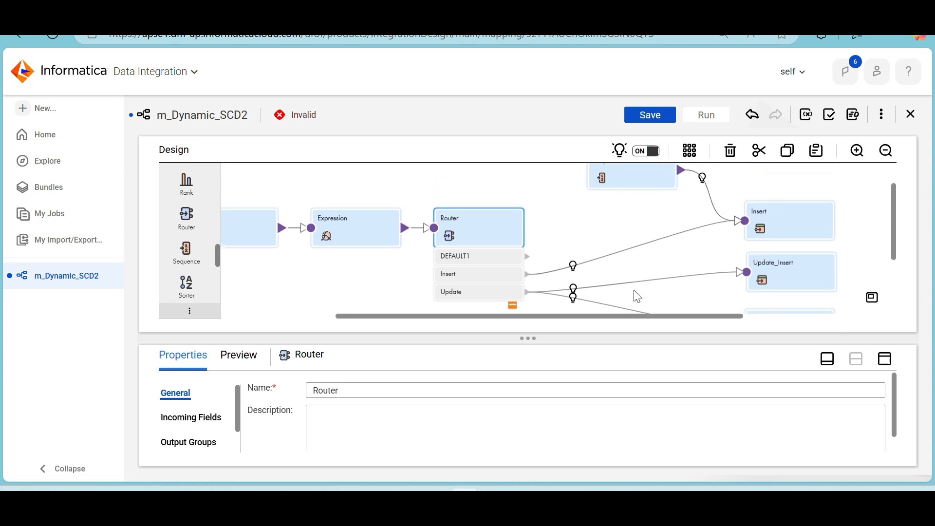
{"action": "left_click_drag", "start_coordinate": [683, 181], "coordinate": [746, 280]}
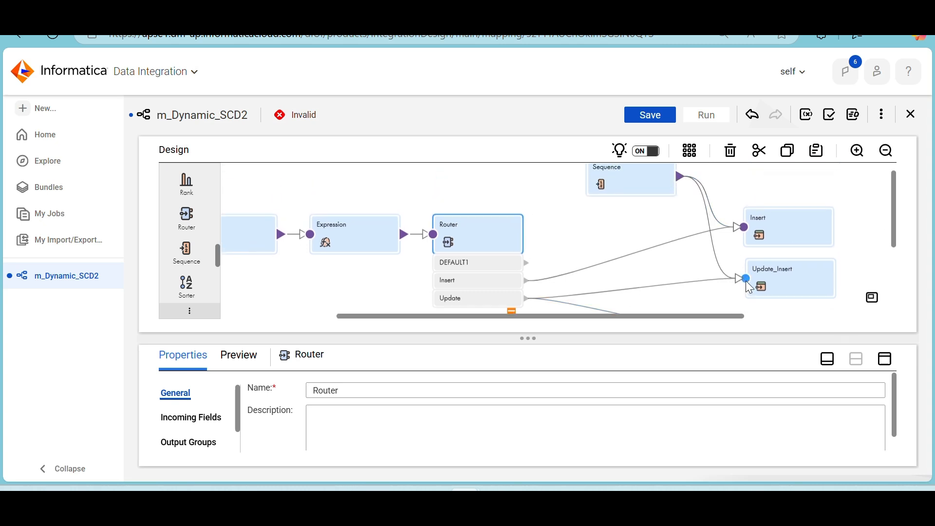
Set the operation of the Update_Insert target to Data Driven
{"action": "left_click", "coordinate": [778, 276]}
{"action": "left_click", "coordinate": [887, 359]}
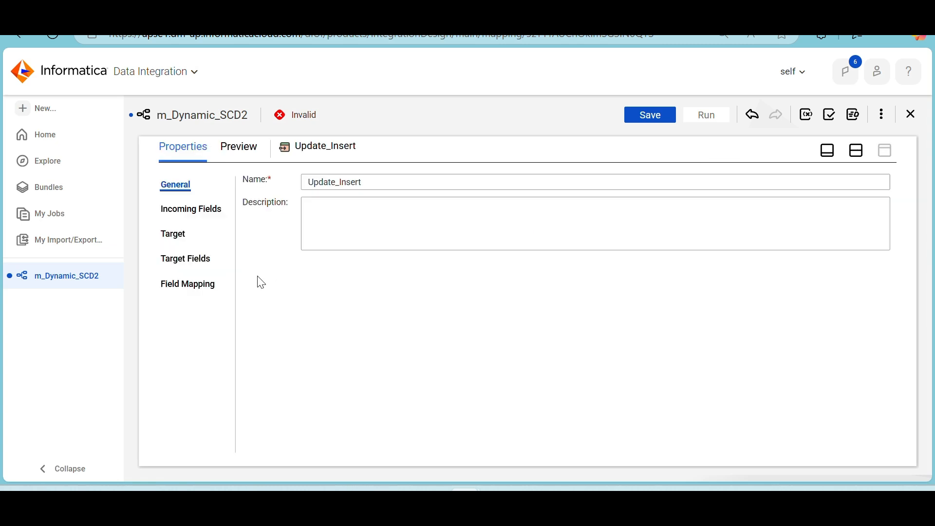
{"action": "left_click", "coordinate": [176, 234]}
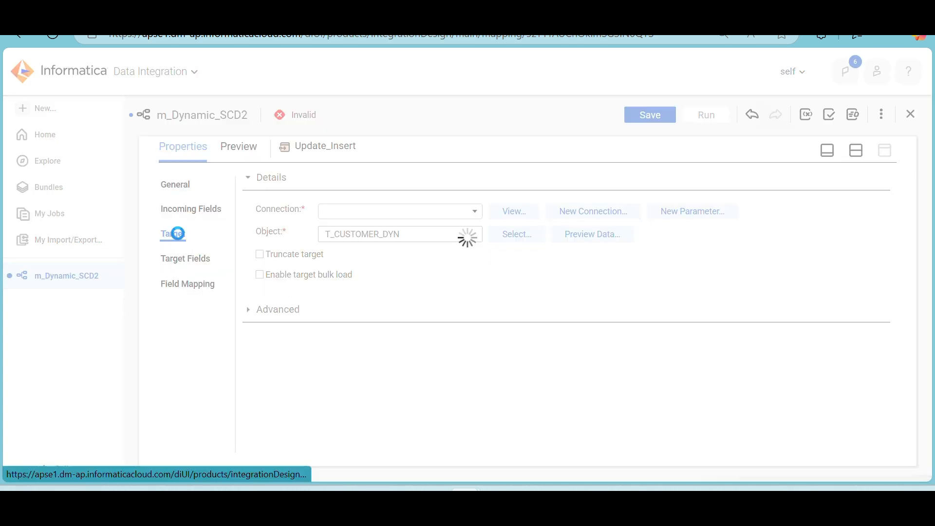
{"action": "left_click", "coordinate": [364, 282]}
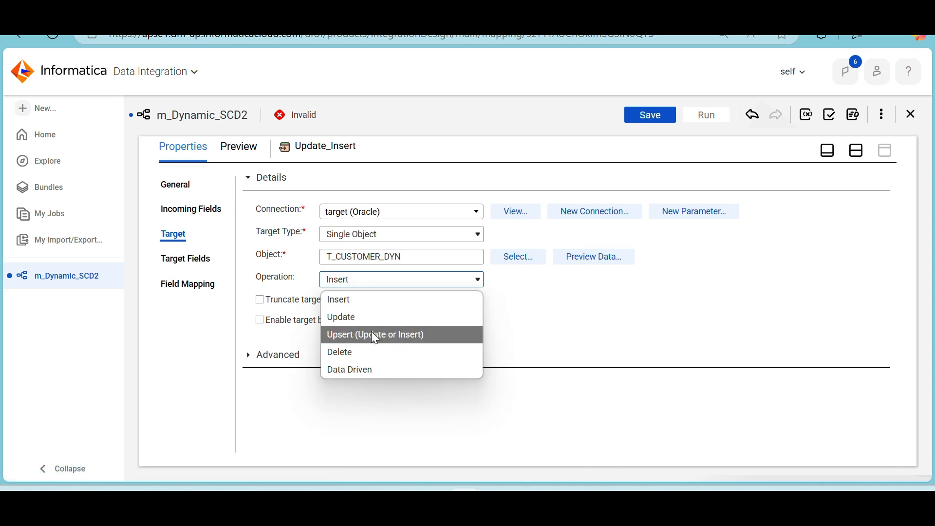
{"action": "left_click", "coordinate": [358, 371]}
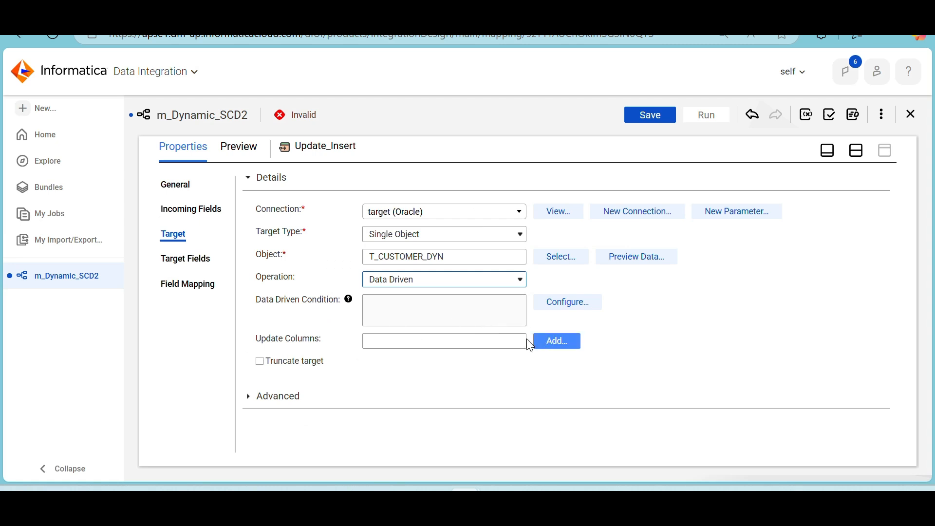
Add CUST_KEY as the update column of the Update_Insert target
{"action": "left_click", "coordinate": [540, 345]}
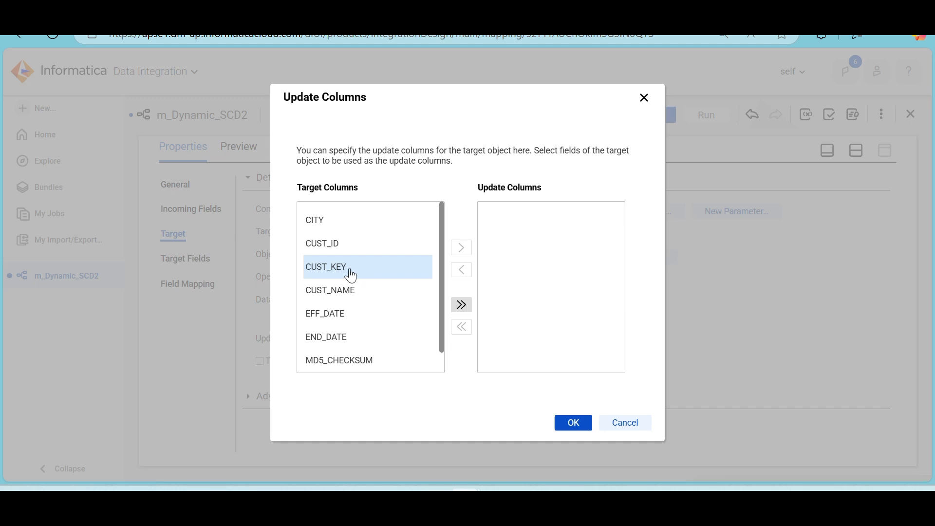
{"action": "left_click", "coordinate": [349, 273]}
{"action": "left_click", "coordinate": [460, 249]}
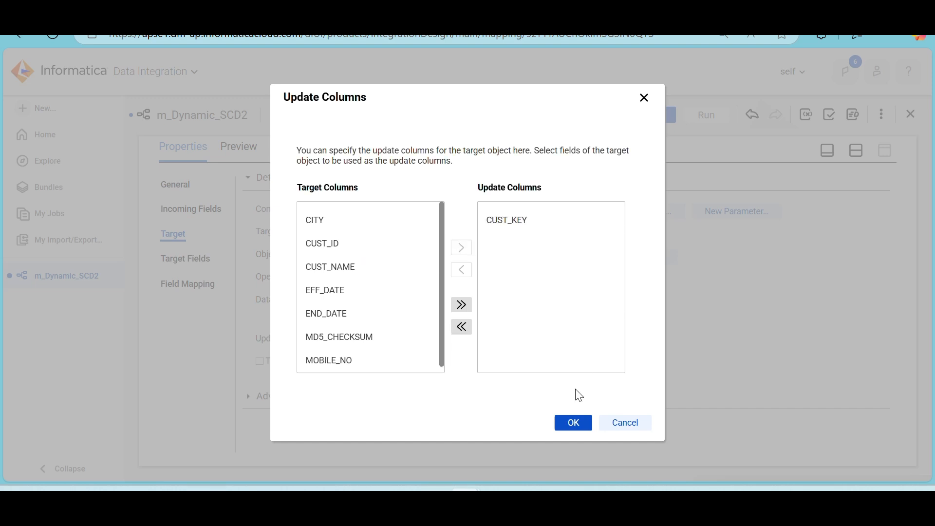
{"action": "left_click", "coordinate": [573, 424]}
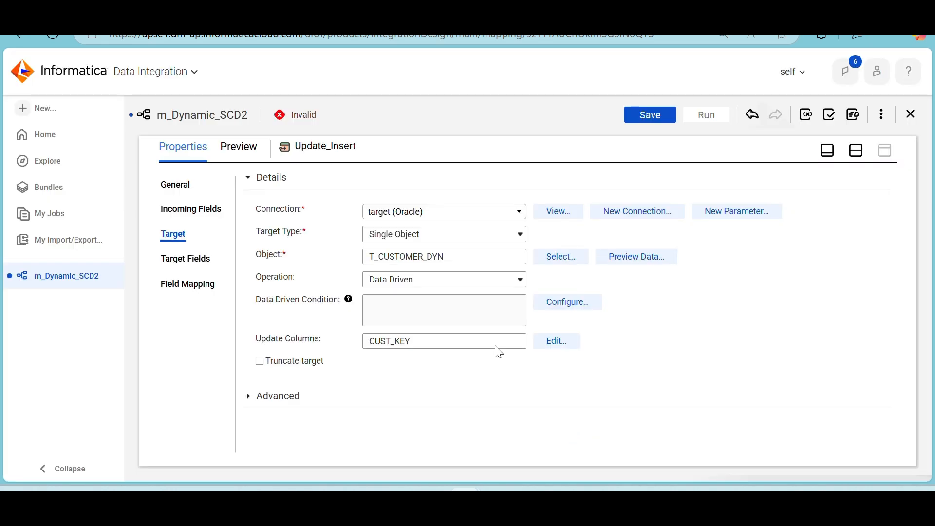
Set the data driven condition of Update_Insert to DD_UPDATE and validate the expression
{"action": "left_click", "coordinate": [557, 302]}
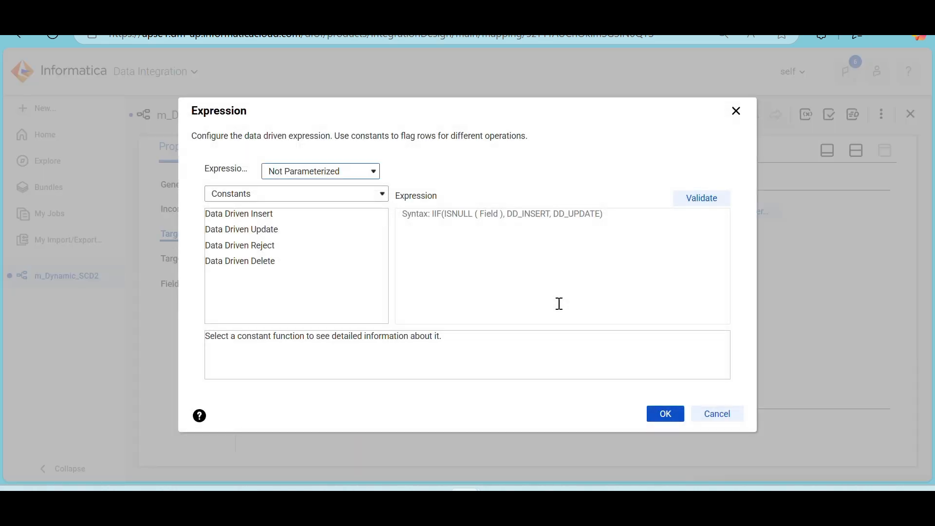
{"action": "double_click", "coordinate": [275, 230]}
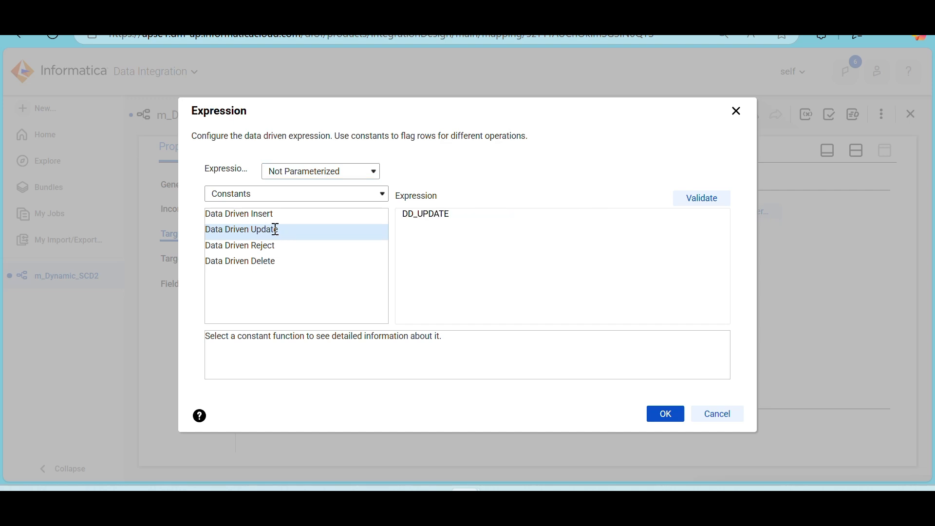
{"action": "left_click", "coordinate": [712, 200]}
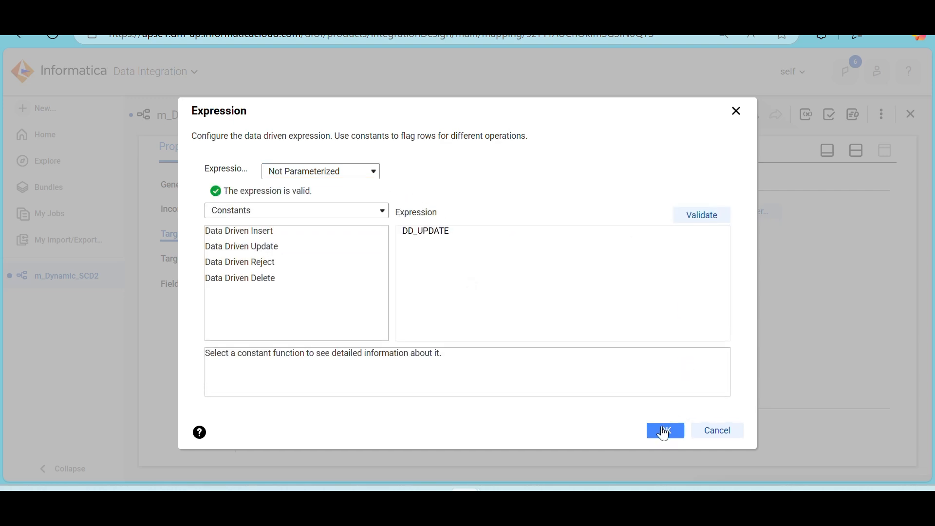
{"action": "left_click", "coordinate": [664, 431]}
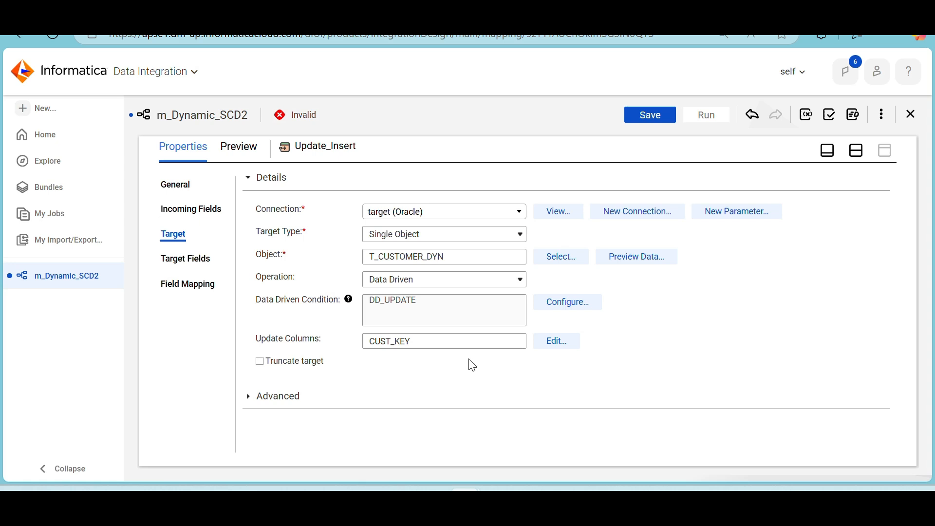
Automap the incoming fields of Update_Insert to its target fields with Smart Map and review the resulting mappings
{"action": "left_click", "coordinate": [180, 288]}
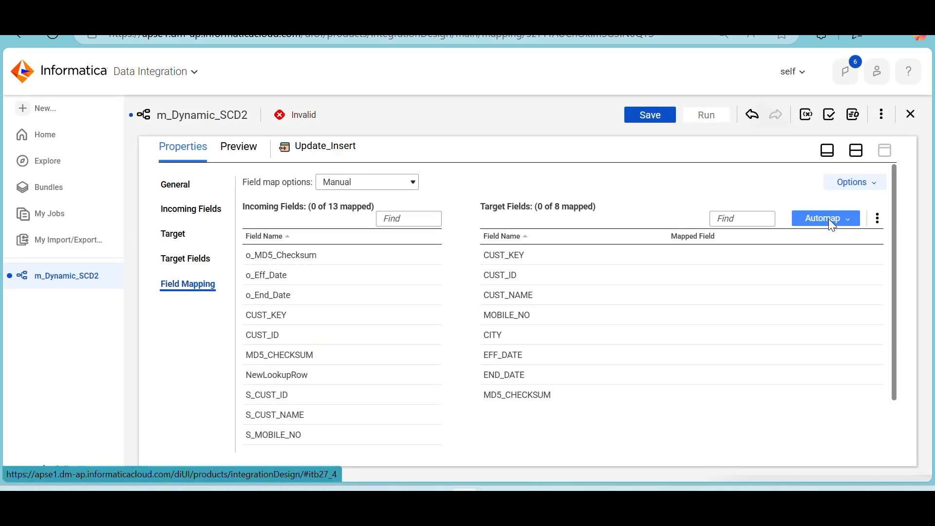
{"action": "left_click", "coordinate": [828, 218]}
{"action": "left_click", "coordinate": [787, 267]}
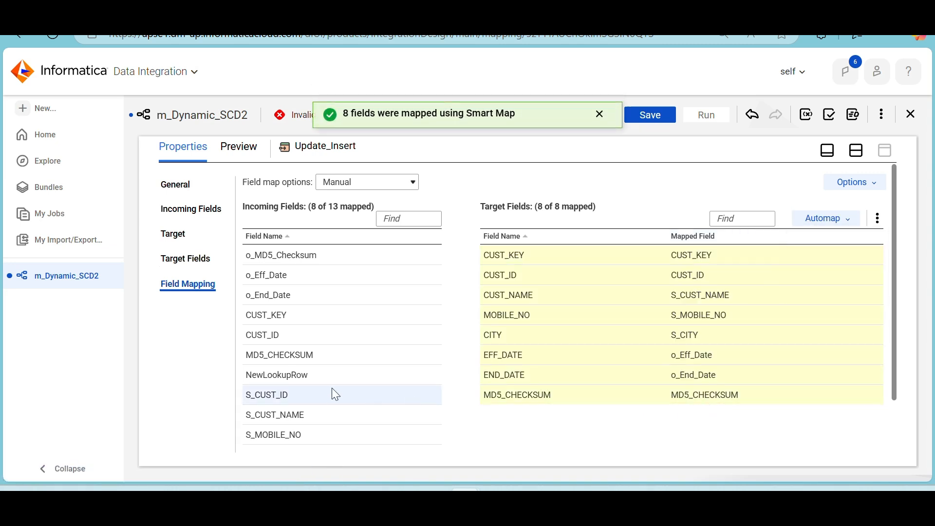
{"action": "scroll", "coordinate": [332, 388], "scroll_direction": "down", "scroll_amount": 2}
{"action": "scroll", "coordinate": [332, 388], "scroll_direction": "up", "scroll_amount": 1}
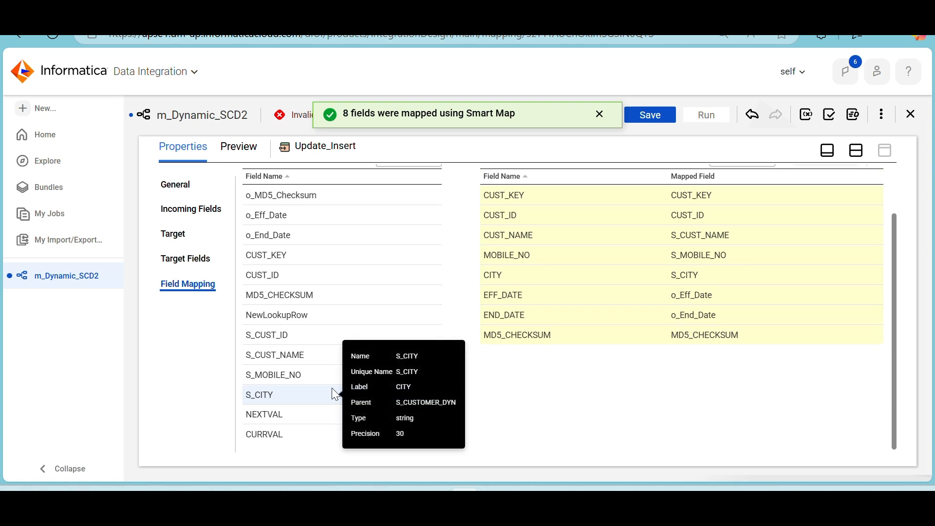
{"action": "scroll", "coordinate": [333, 393], "scroll_direction": "up", "scroll_amount": 2}
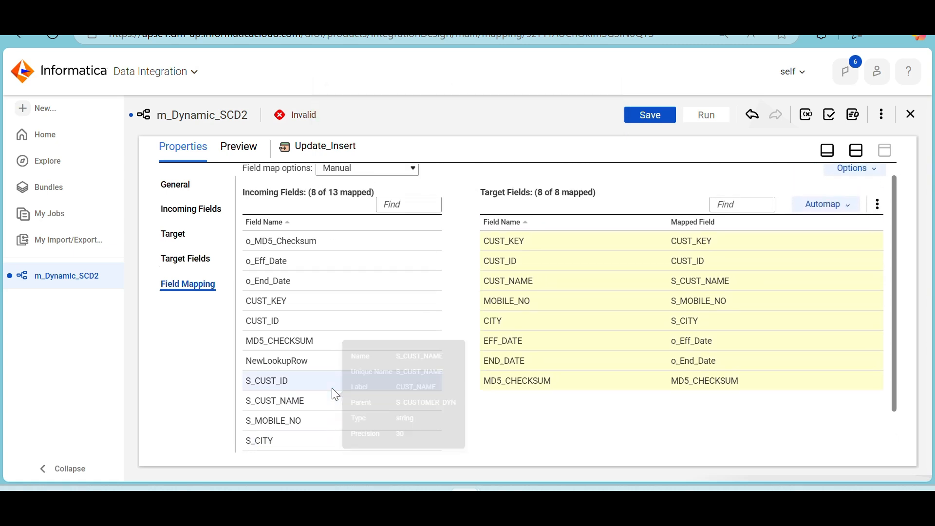
Unmap the MD5_CHECKSUM target field of Update_Insert and map o_MD5_Checksum to it
{"action": "left_click", "coordinate": [875, 387]}
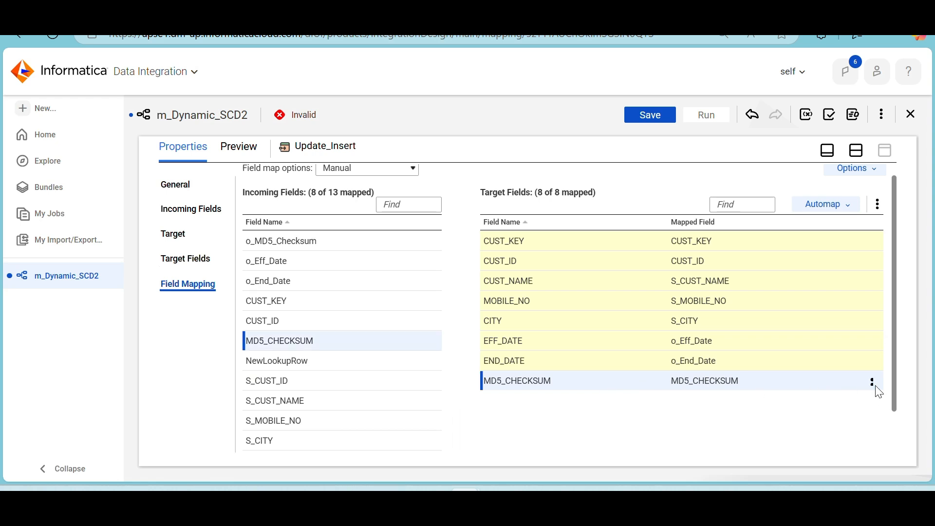
{"action": "left_click", "coordinate": [872, 382]}
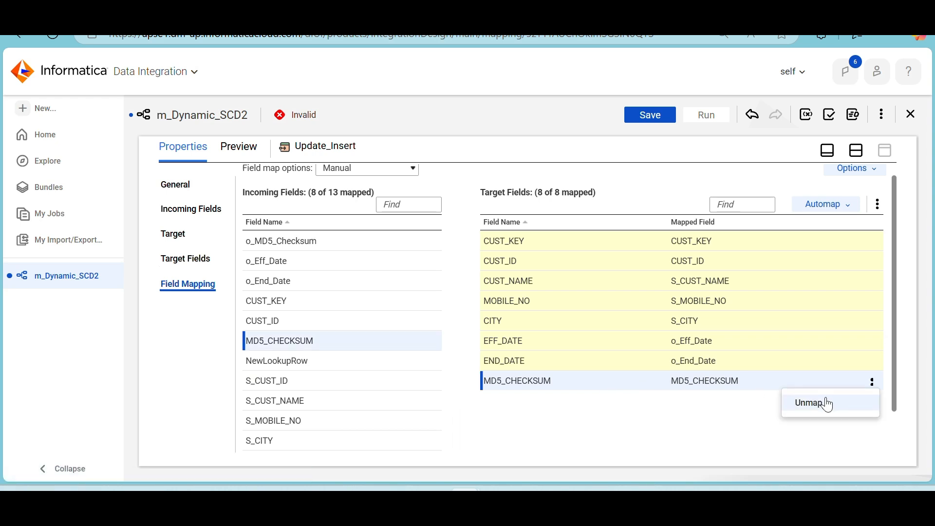
{"action": "left_click", "coordinate": [826, 402]}
{"action": "left_click_drag", "start_coordinate": [321, 242], "coordinate": [673, 387]}
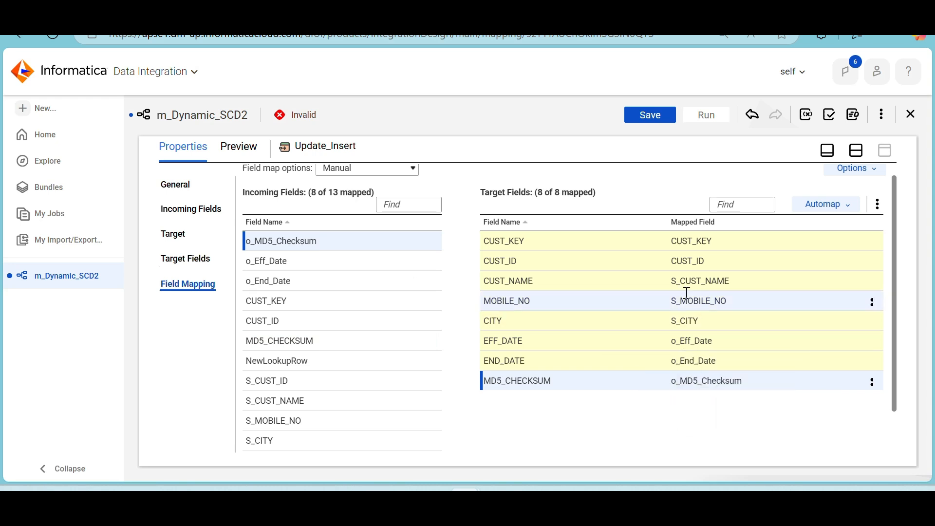
{"action": "scroll", "coordinate": [378, 350], "scroll_direction": "down", "scroll_amount": 1}
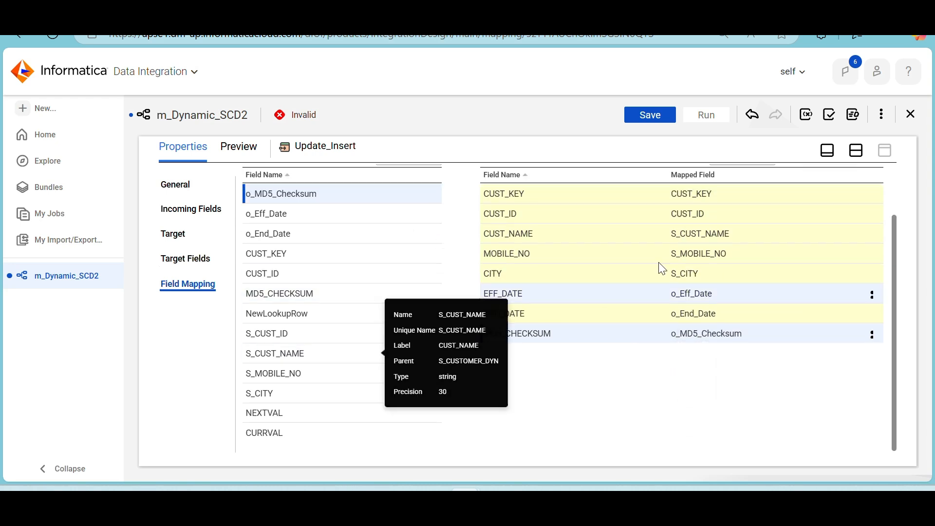
Unmap the CUST_KEY target field of Update_Insert and map the sequence's NEXTVAL to it
{"action": "left_click", "coordinate": [872, 194]}
{"action": "left_click", "coordinate": [837, 218]}
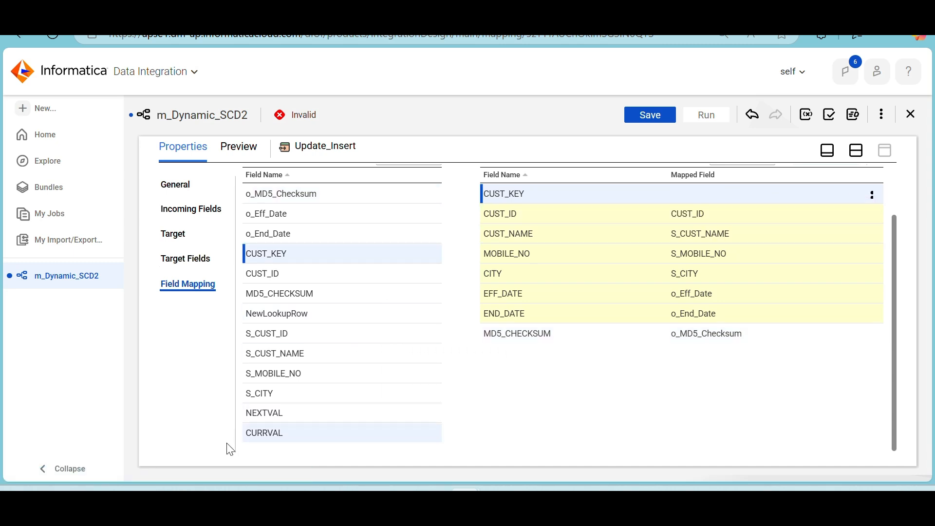
{"action": "left_click_drag", "start_coordinate": [304, 418], "coordinate": [651, 187]}
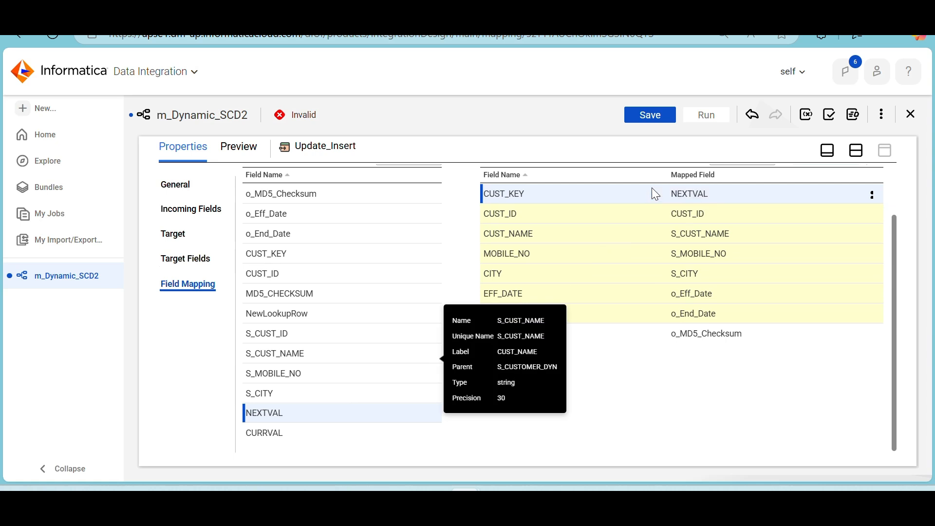
Automap the incoming fields of the Insert target to its target fields with Smart Map and review the mappings
{"action": "left_click", "coordinate": [857, 151]}
{"action": "left_click", "coordinate": [784, 227]}
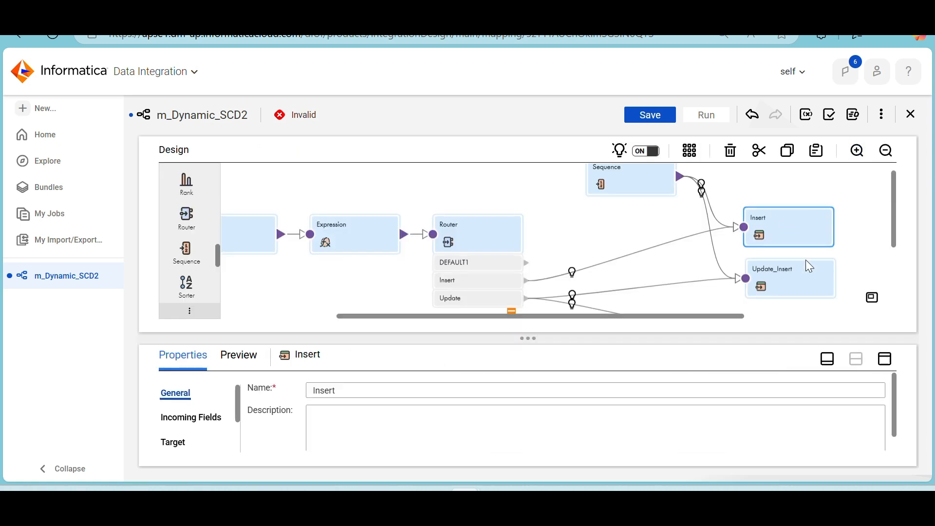
{"action": "left_click", "coordinate": [884, 360]}
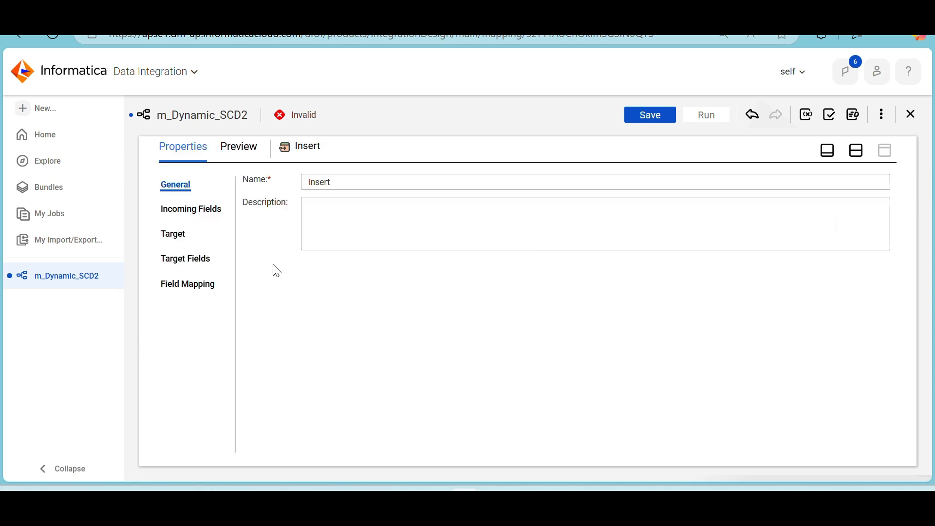
{"action": "left_click", "coordinate": [188, 287]}
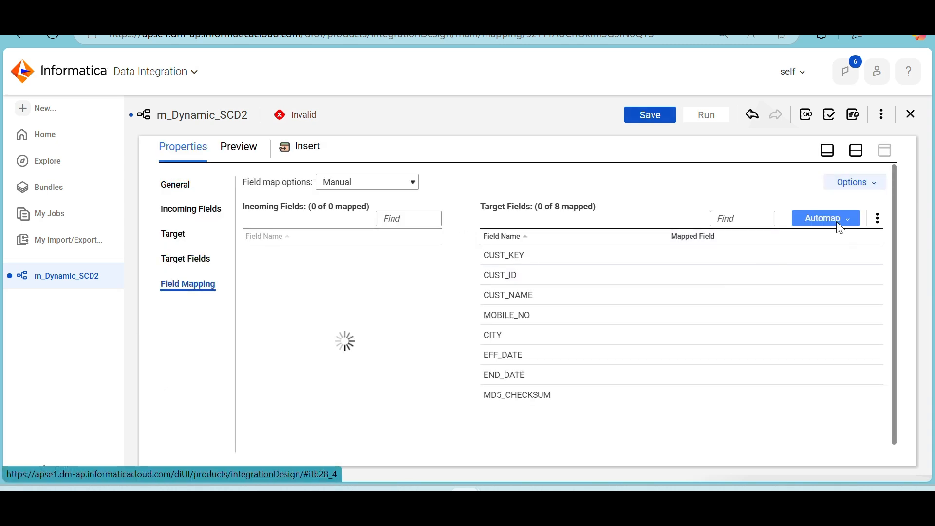
{"action": "left_click", "coordinate": [835, 221]}
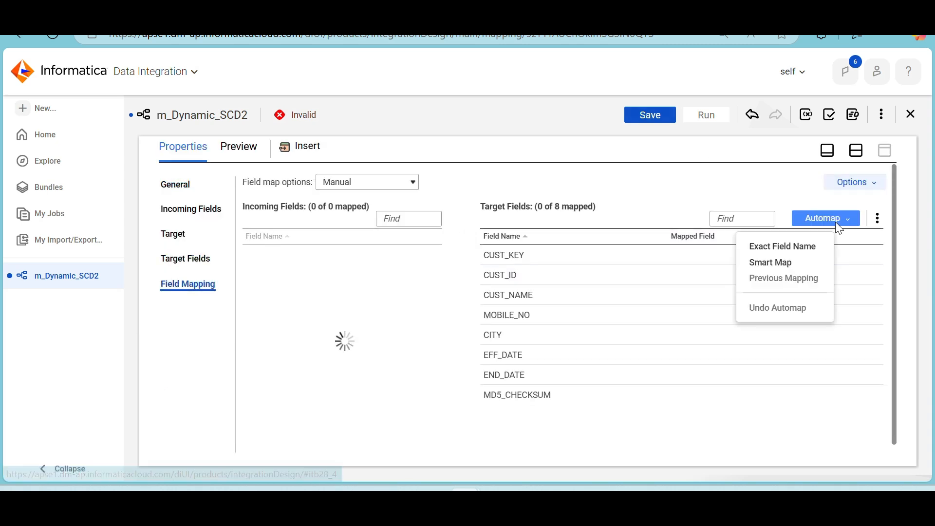
{"action": "left_click", "coordinate": [785, 271]}
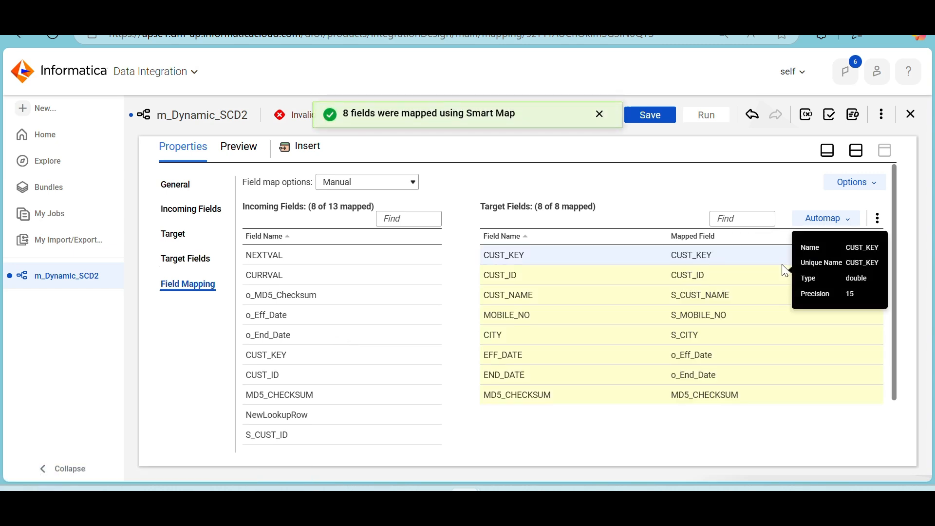
{"action": "scroll", "coordinate": [366, 387], "scroll_direction": "down", "scroll_amount": 1}
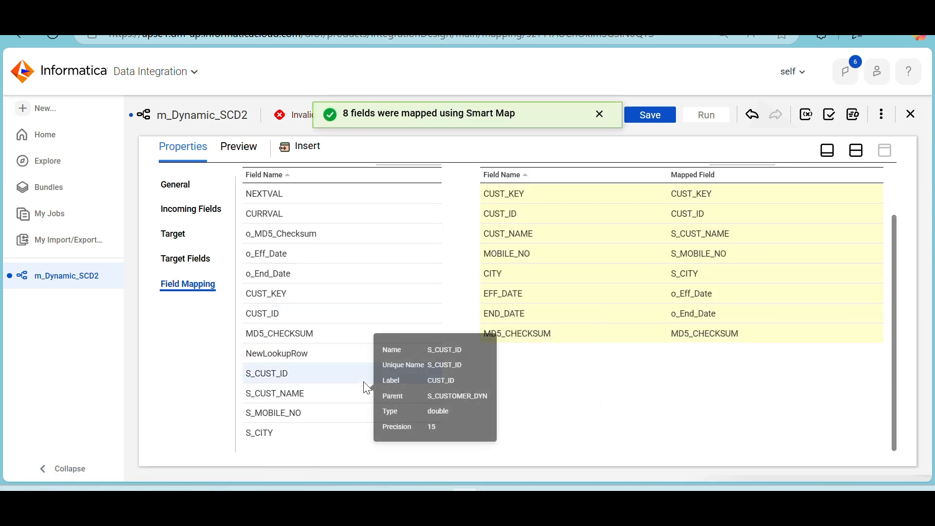
{"action": "scroll", "coordinate": [366, 388], "scroll_direction": "up", "scroll_amount": 1}
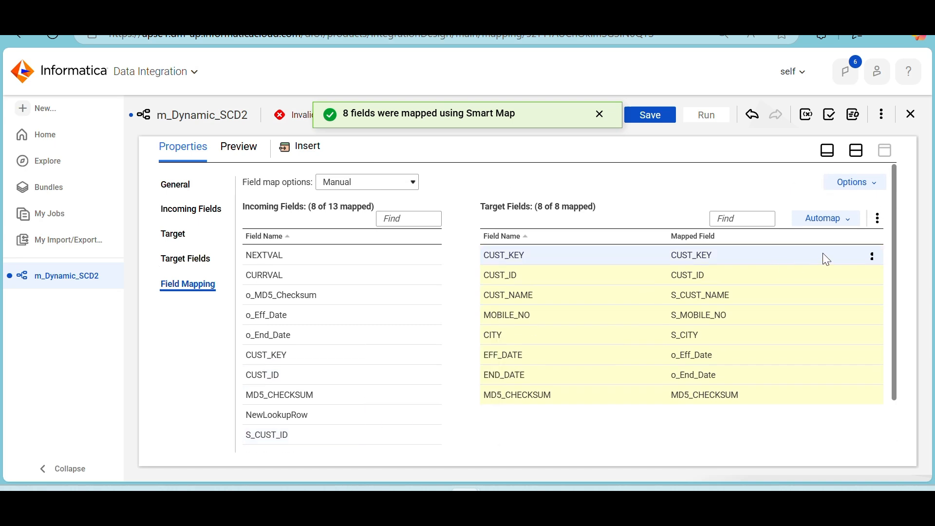
Unmap the CUST_KEY target field of the Insert target and map NEXTVAL to it
{"action": "left_click", "coordinate": [873, 256]}
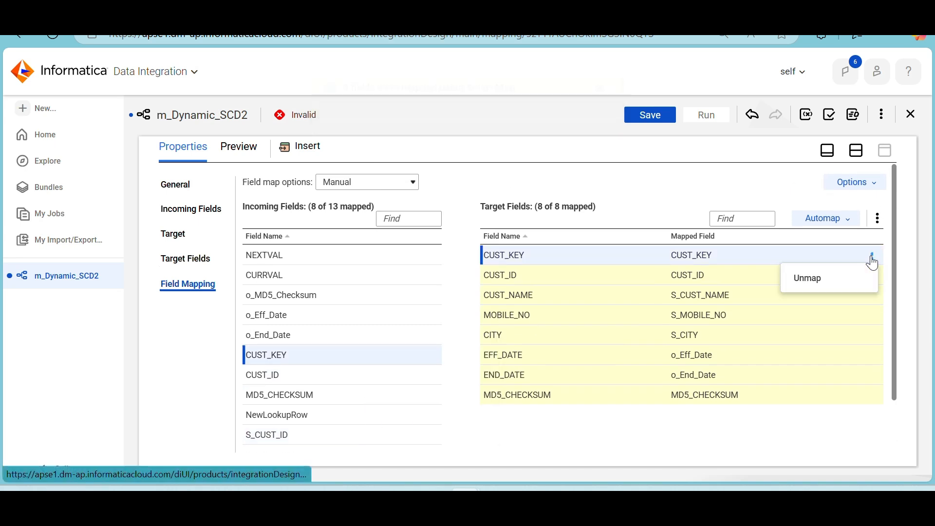
{"action": "left_click", "coordinate": [831, 284]}
{"action": "left_click_drag", "start_coordinate": [348, 255], "coordinate": [692, 259]}
{"action": "left_click", "coordinate": [646, 303]}
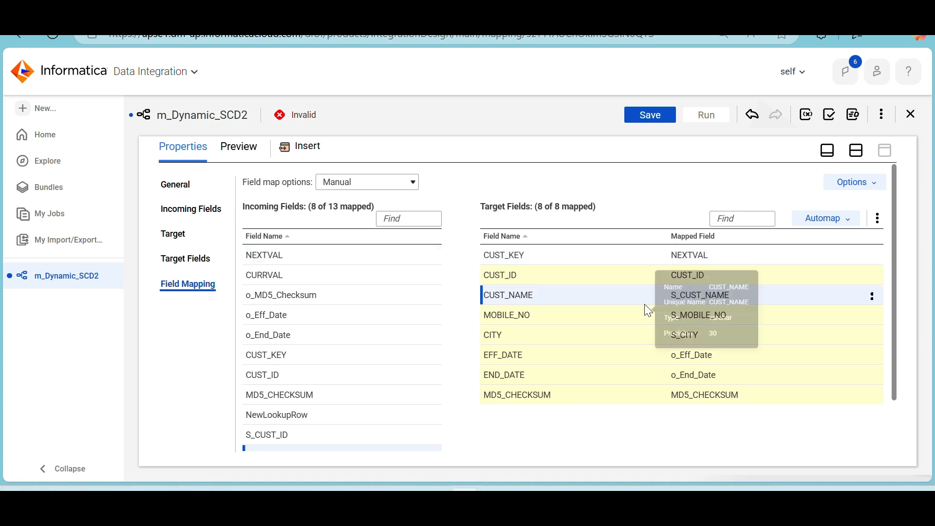
Replace the mapping of the Insert target's MD5_CHECKSUM field with o_MD5_Checksum and review the field mappings
{"action": "left_click", "coordinate": [872, 400]}
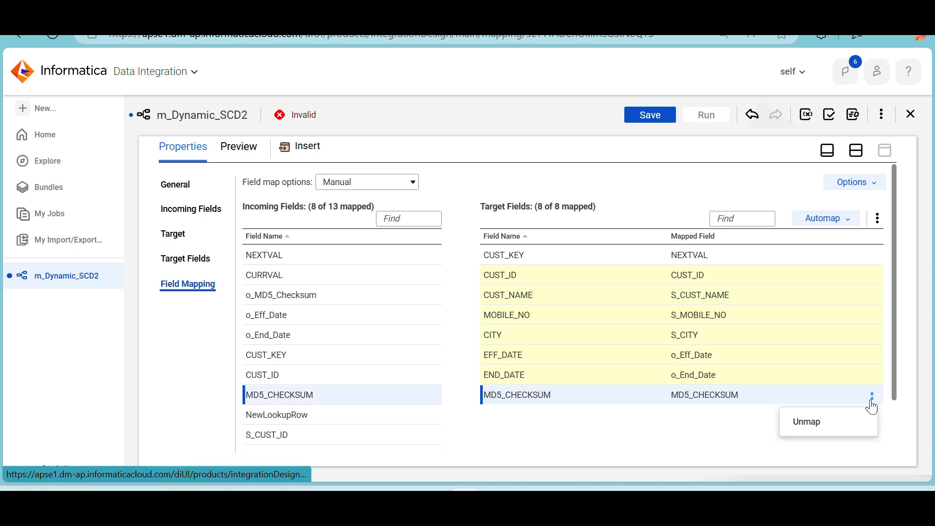
{"action": "left_click", "coordinate": [836, 423]}
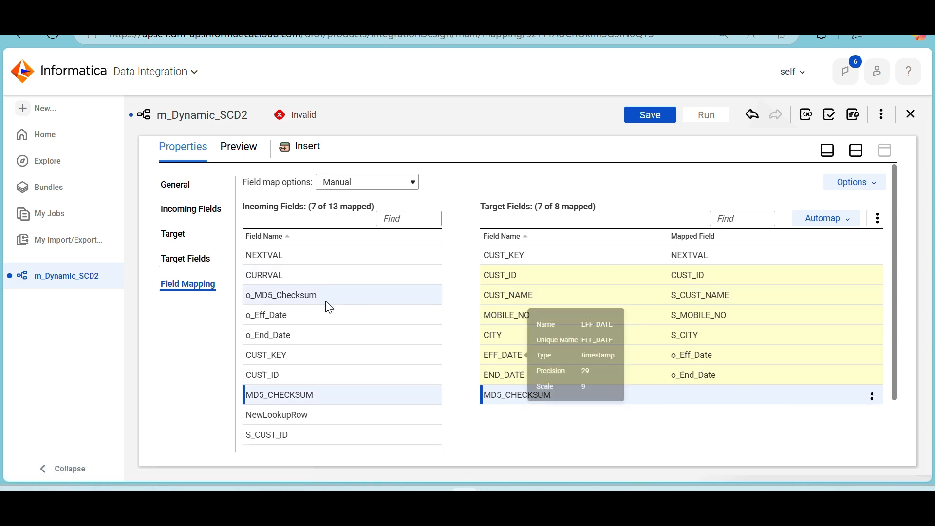
{"action": "left_click_drag", "start_coordinate": [325, 296], "coordinate": [682, 399]}
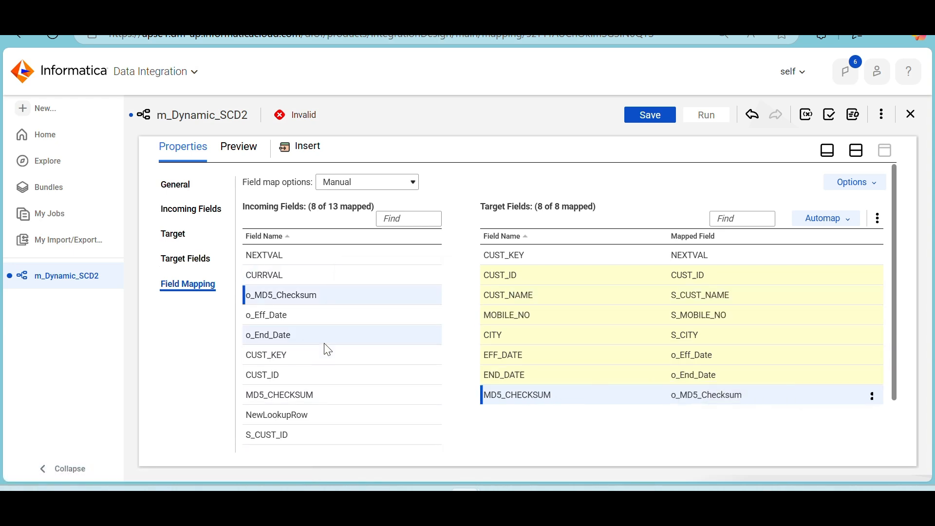
{"action": "scroll", "coordinate": [325, 349], "scroll_direction": "down", "scroll_amount": 2}
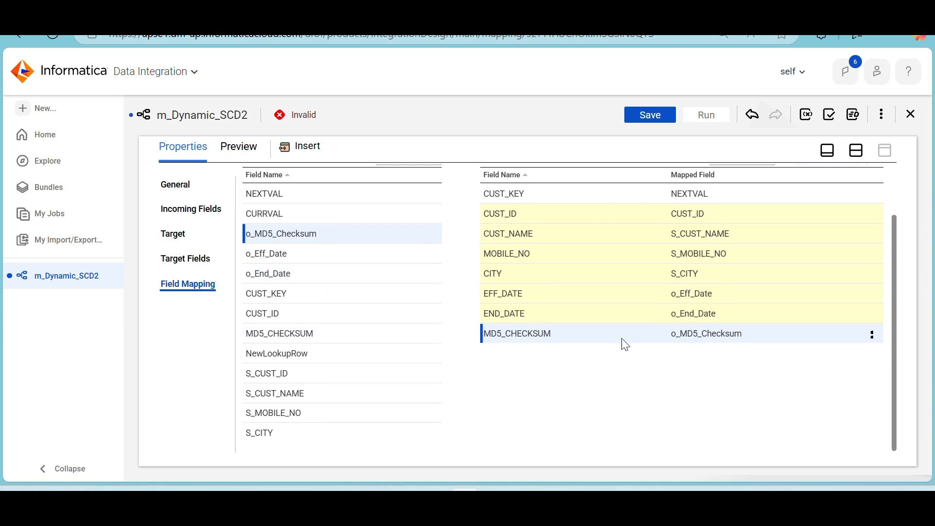
{"action": "scroll", "coordinate": [359, 350], "scroll_direction": "up", "scroll_amount": 1}
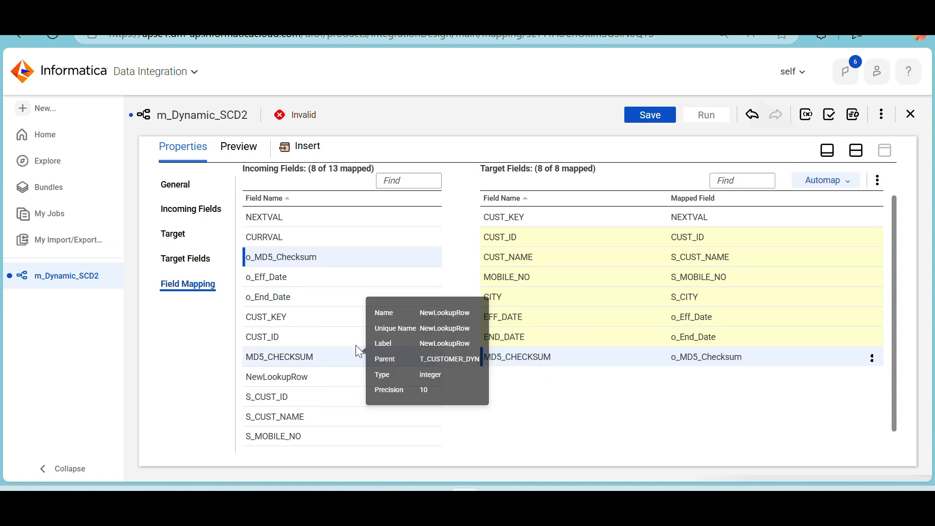
{"action": "scroll", "coordinate": [359, 351], "scroll_direction": "up", "scroll_amount": 1}
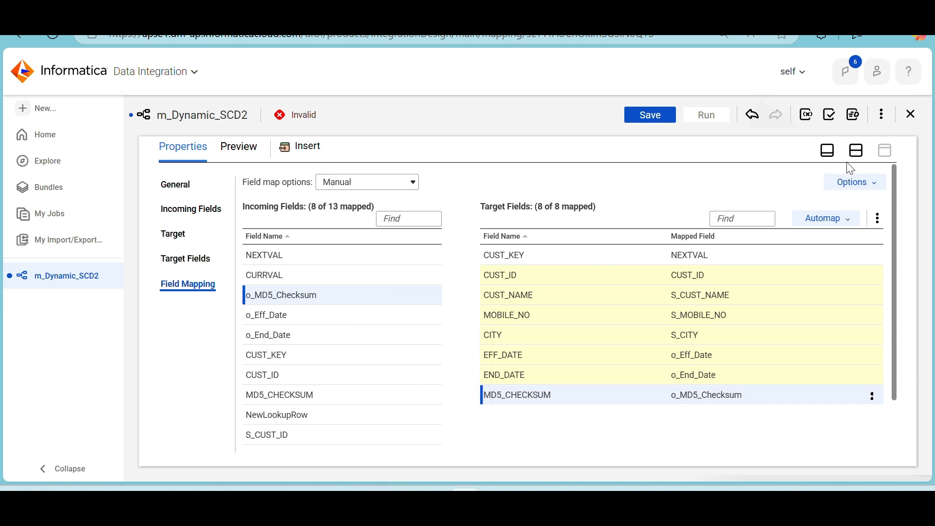
Set the operation of the Update_Upd target to Data Driven
{"action": "left_click", "coordinate": [856, 154]}
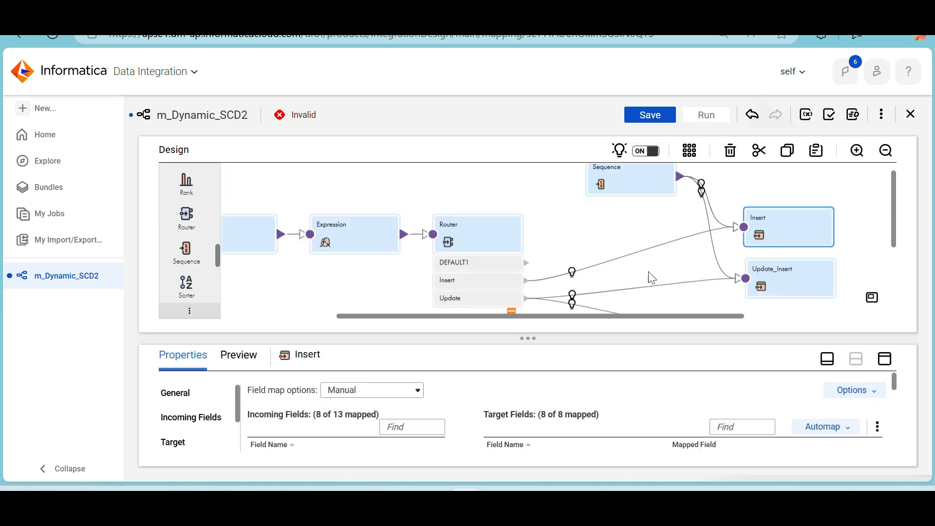
{"action": "left_click", "coordinate": [804, 267]}
{"action": "scroll", "coordinate": [804, 267], "scroll_direction": "down", "scroll_amount": 3}
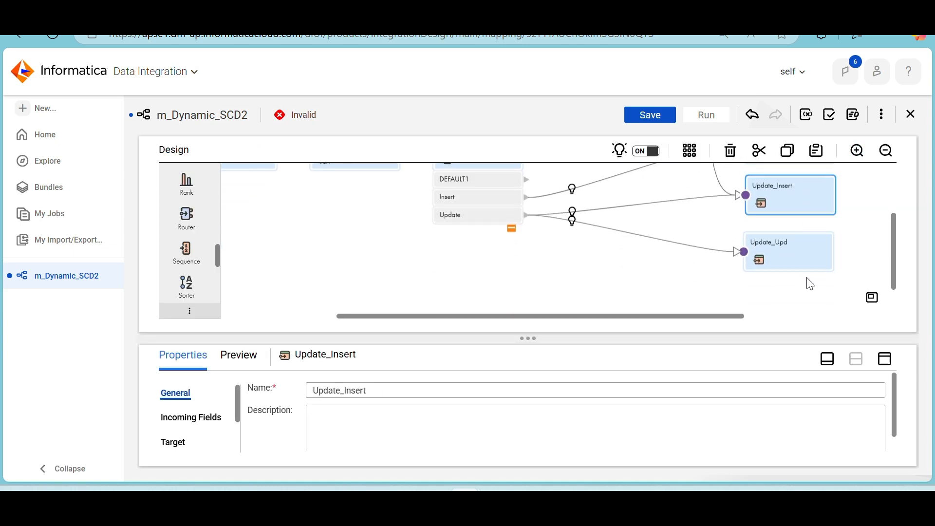
{"action": "left_click", "coordinate": [790, 258]}
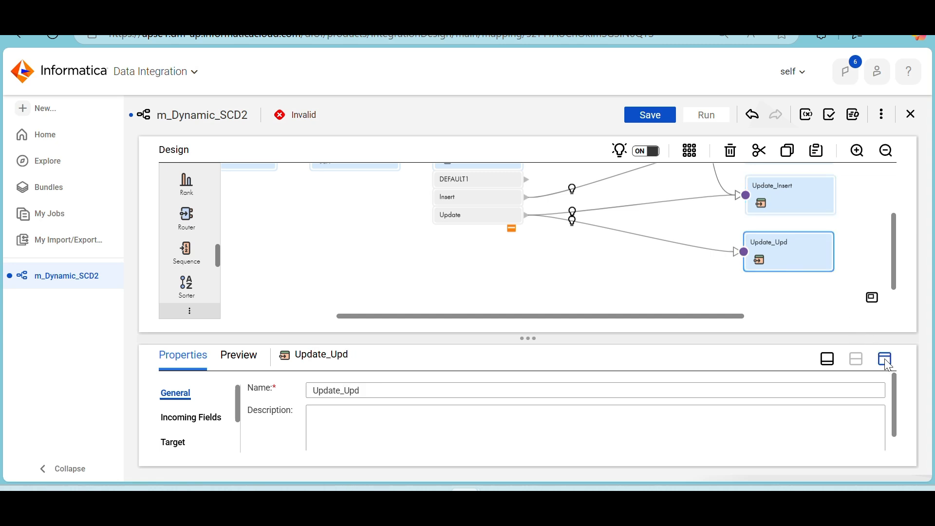
{"action": "left_click", "coordinate": [886, 360]}
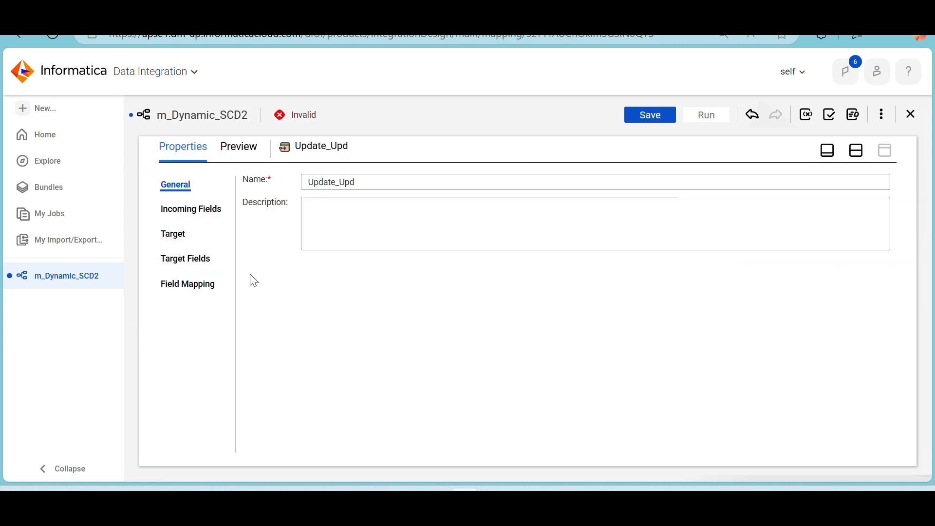
{"action": "left_click", "coordinate": [175, 236]}
{"action": "left_click", "coordinate": [401, 282]}
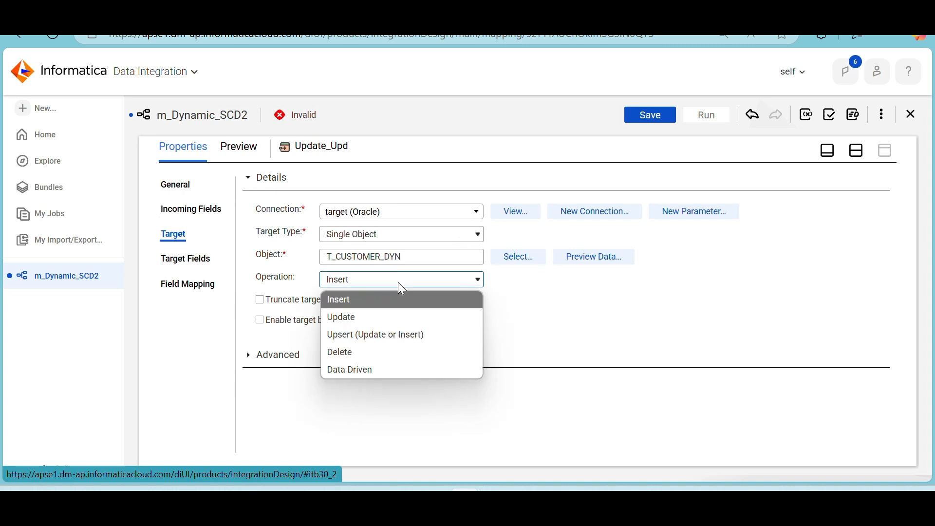
{"action": "left_click", "coordinate": [367, 370]}
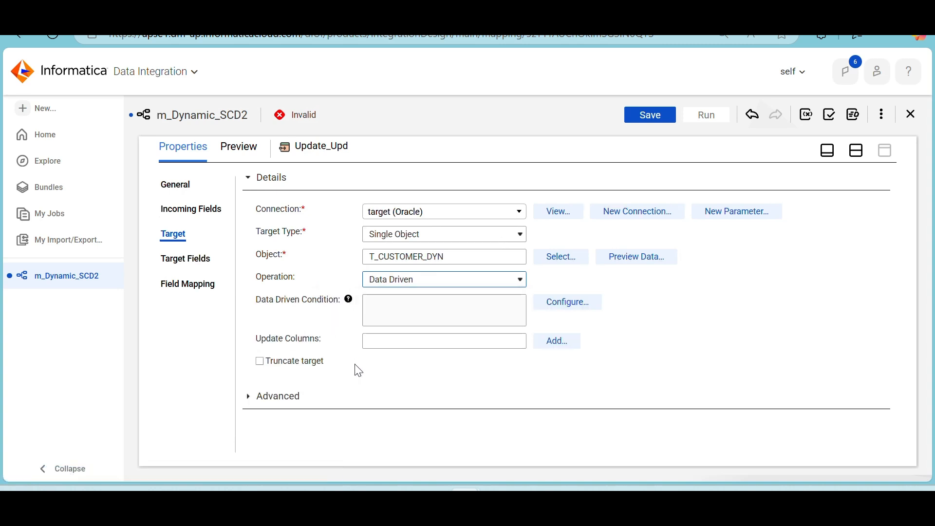
Configure the data driven condition of Update_Upd as DD_UPDATE
{"action": "left_click", "coordinate": [553, 305]}
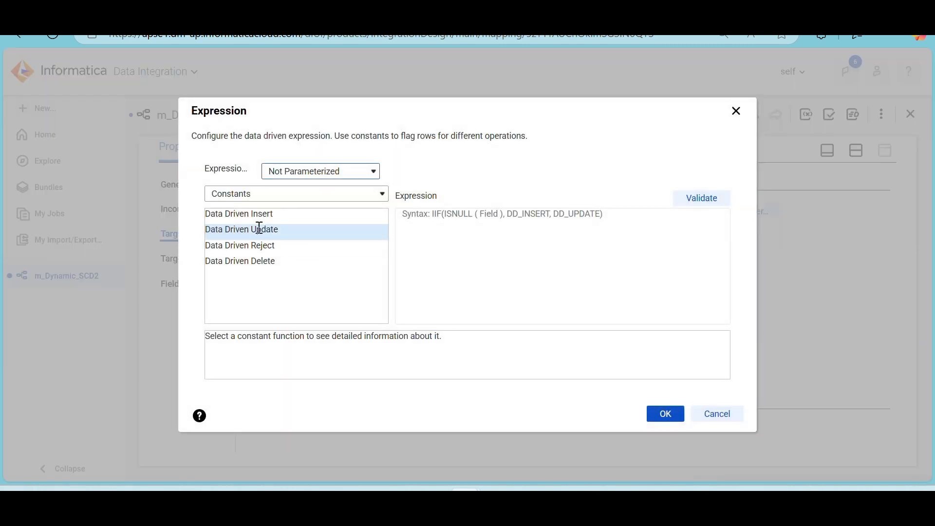
{"action": "double_click", "coordinate": [259, 229]}
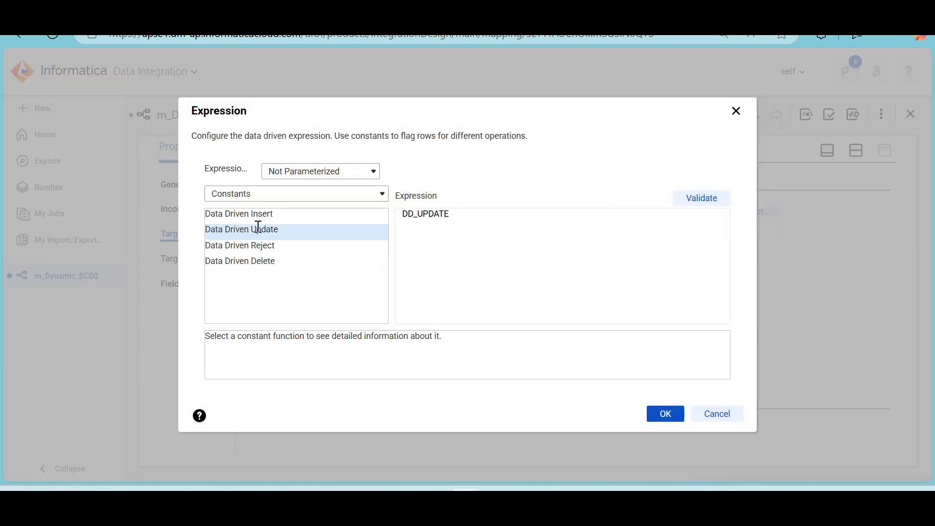
{"action": "left_click", "coordinate": [664, 414]}
Add CUST_KEY as the update column of the Update_Upd target
{"action": "left_click", "coordinate": [575, 341]}
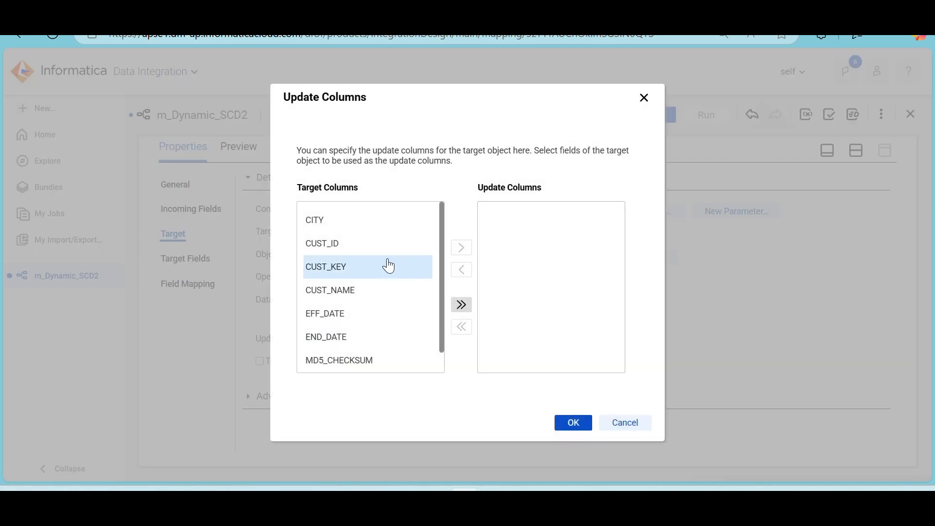
{"action": "left_click", "coordinate": [388, 266]}
{"action": "left_click", "coordinate": [462, 248]}
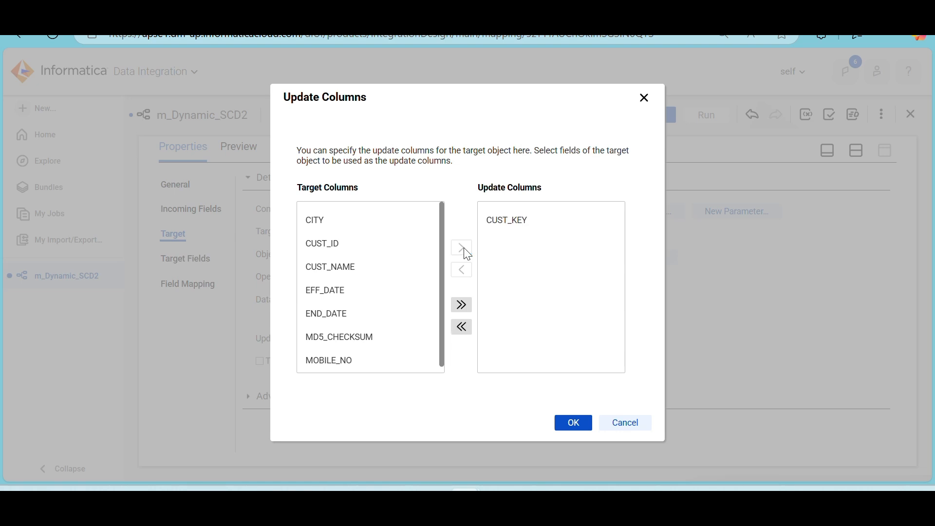
{"action": "left_click", "coordinate": [567, 422]}
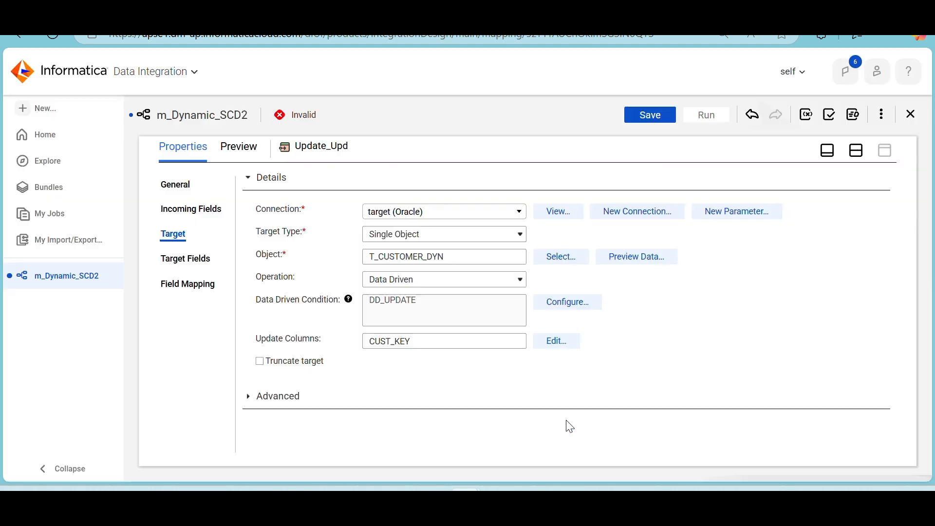
Map CUST_KEY to the CUST_KEY target field and o_Eff_Date to the END_DATE target field of Update_Upd
{"action": "left_click", "coordinate": [203, 286]}
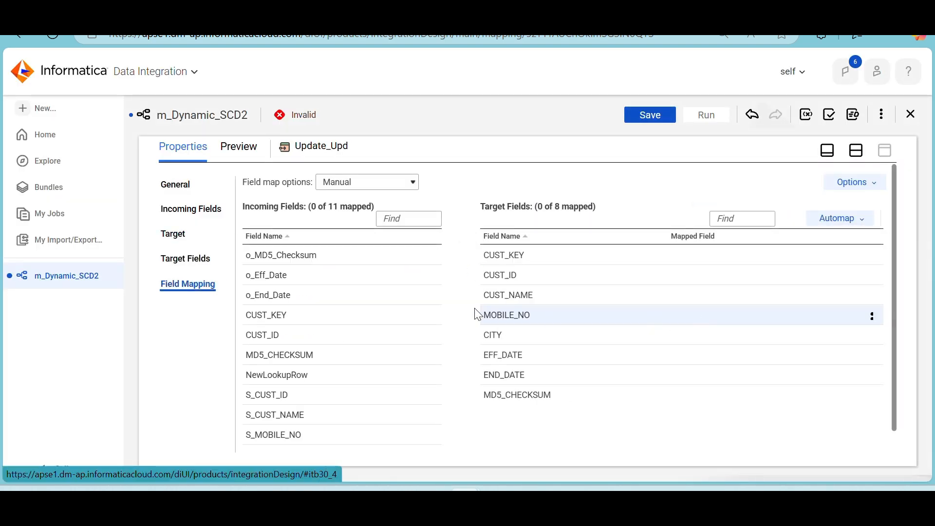
{"action": "scroll", "coordinate": [345, 345], "scroll_direction": "down", "scroll_amount": 1}
{"action": "scroll", "coordinate": [345, 344], "scroll_direction": "down", "scroll_amount": 1}
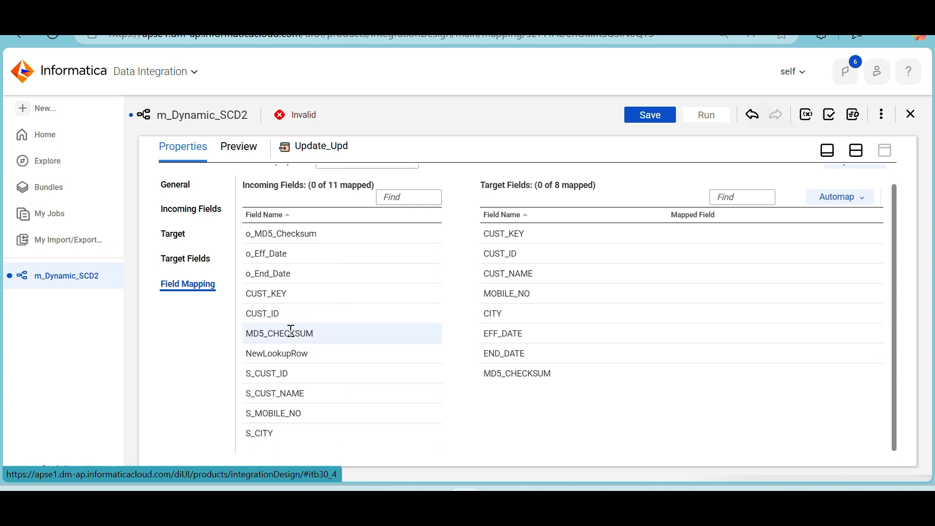
{"action": "left_click_drag", "start_coordinate": [282, 295], "coordinate": [658, 233]}
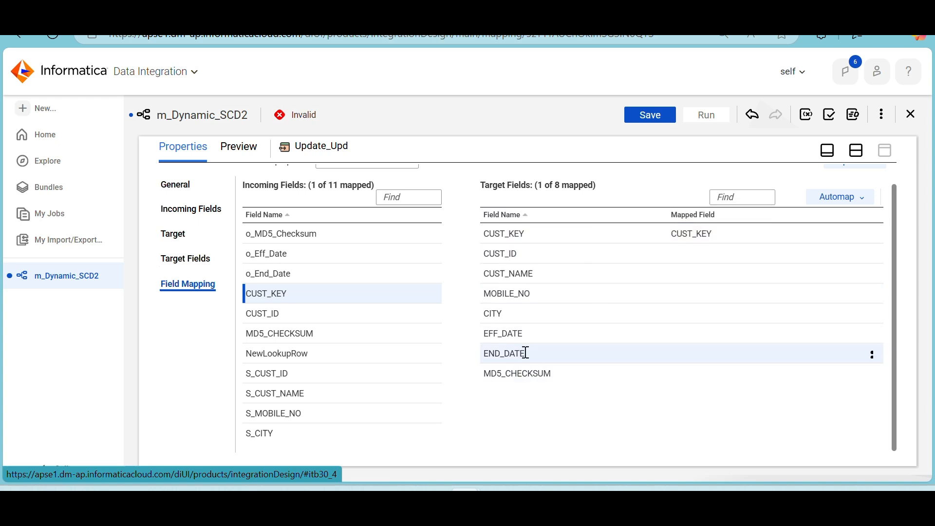
{"action": "left_click", "coordinate": [297, 260]}
{"action": "left_click_drag", "start_coordinate": [299, 265], "coordinate": [679, 352]}
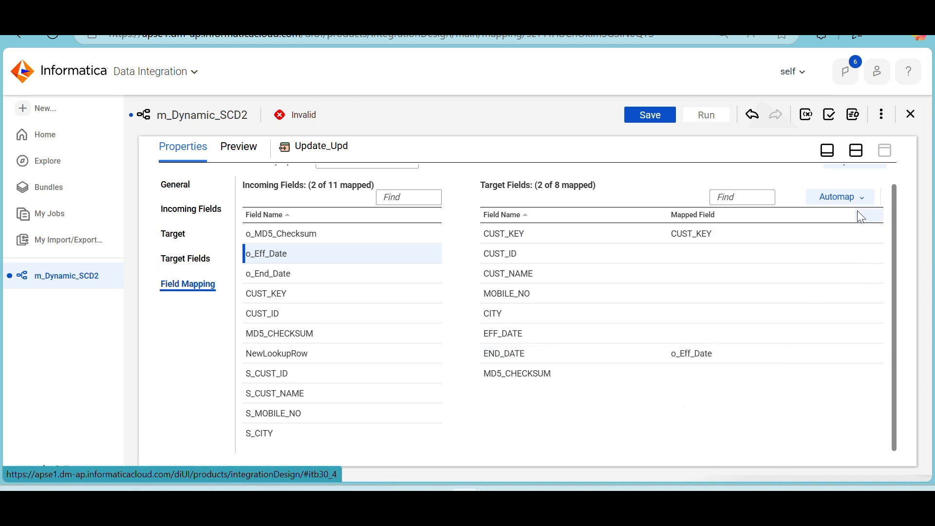
{"action": "left_click", "coordinate": [858, 152]}
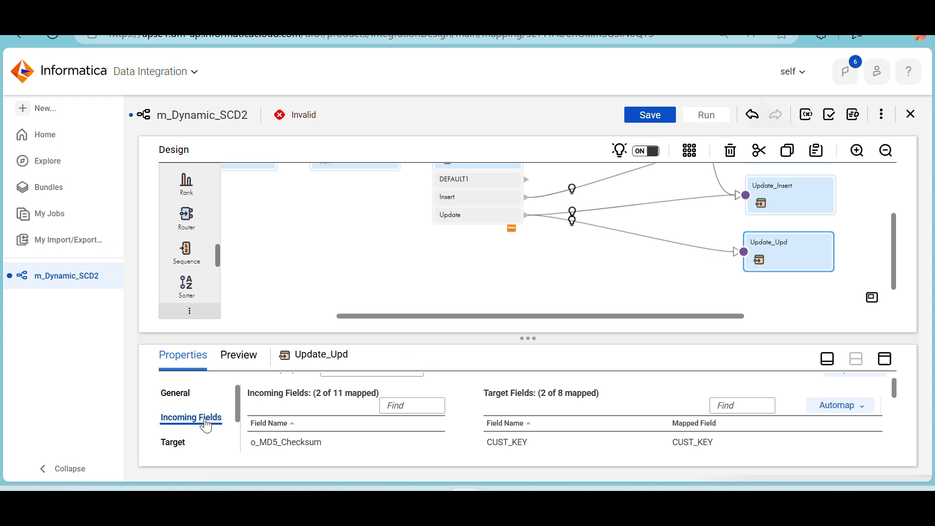
{"action": "left_click", "coordinate": [174, 442]}
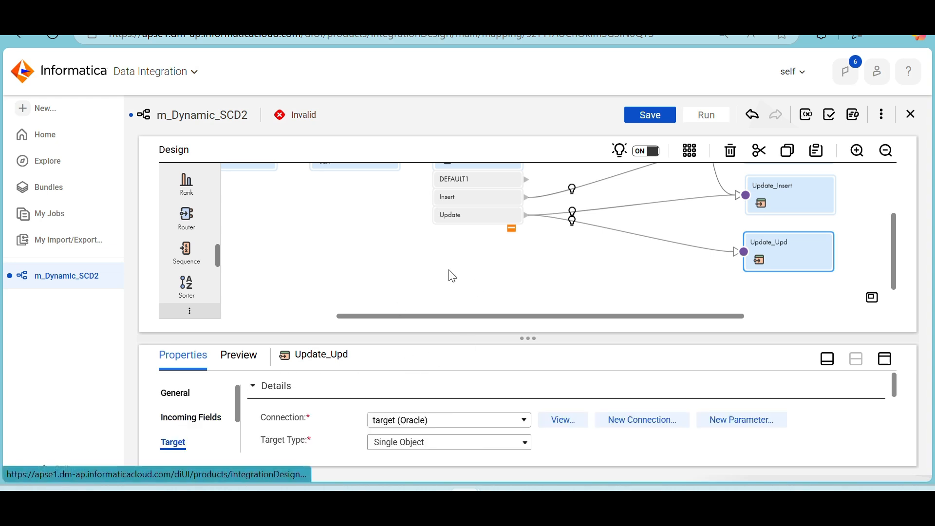
{"action": "scroll", "coordinate": [453, 276], "scroll_direction": "up", "scroll_amount": 2}
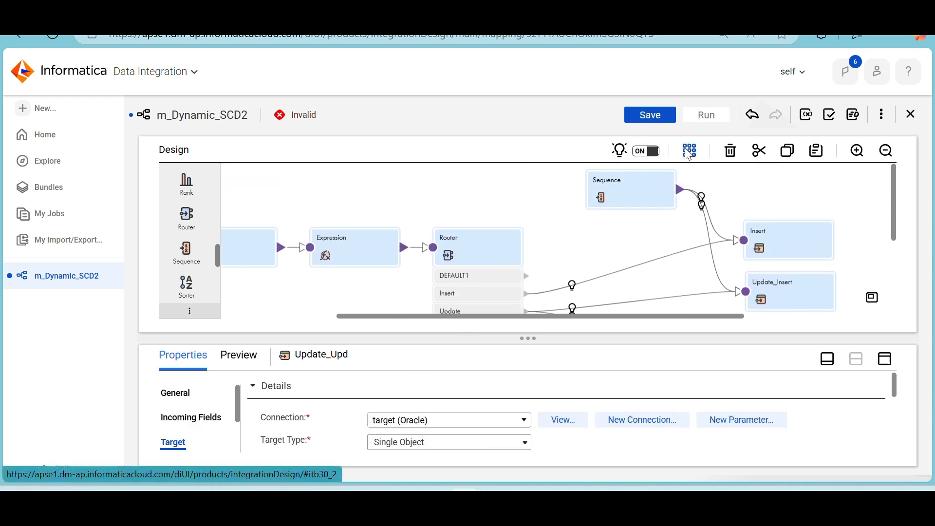
Save the mapping, validate it and expand the error details listed for the Lookup
{"action": "left_click", "coordinate": [664, 118]}
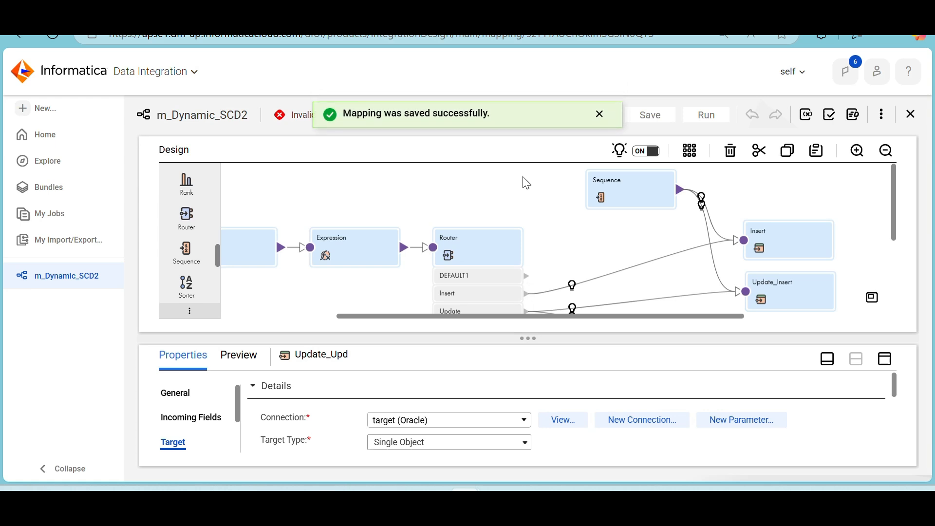
{"action": "left_click", "coordinate": [830, 116]}
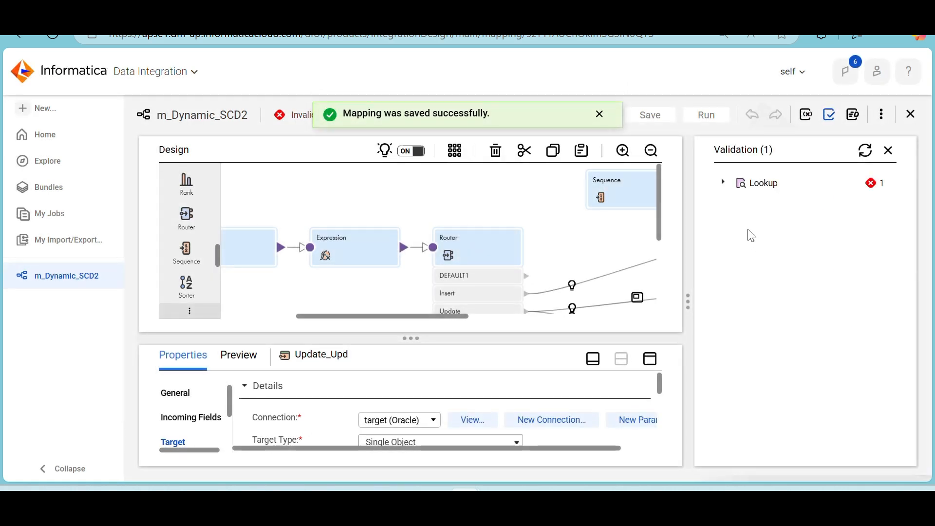
{"action": "left_click", "coordinate": [726, 187]}
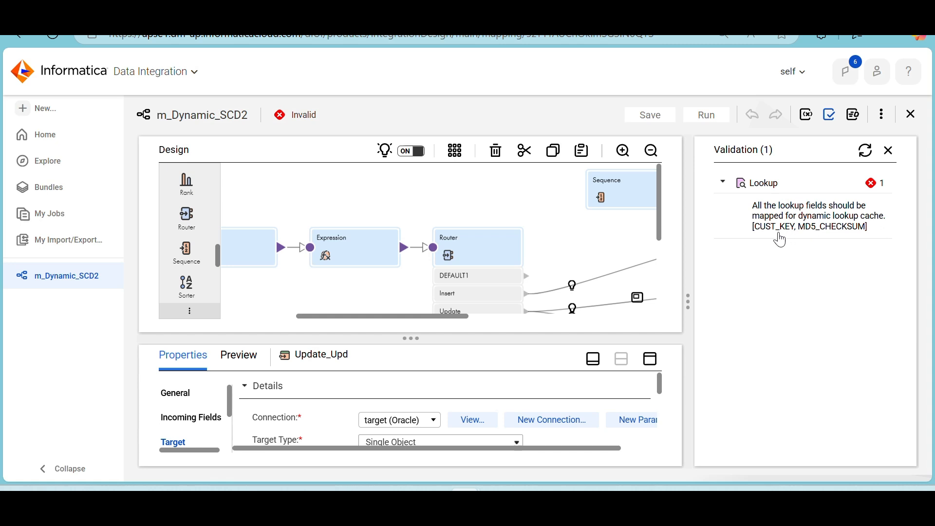
{"action": "left_click", "coordinate": [334, 262]}
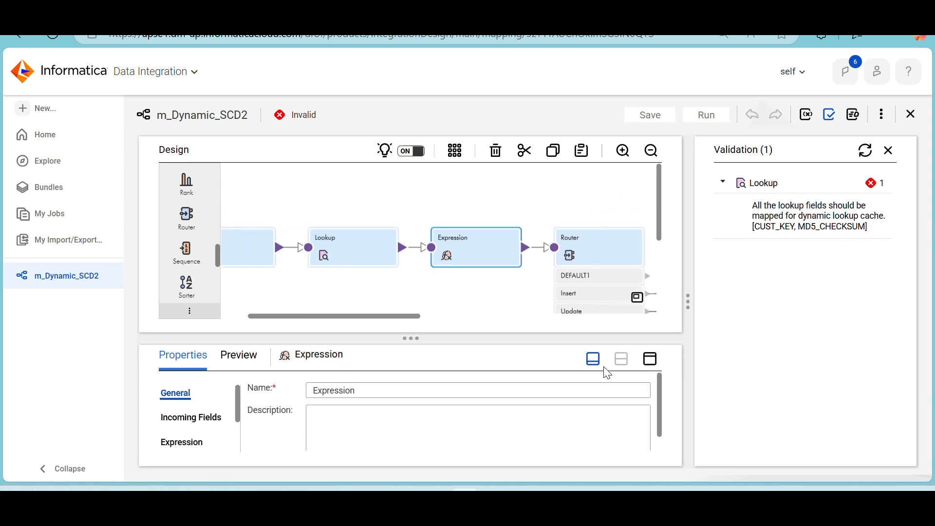
{"action": "left_click", "coordinate": [649, 370]}
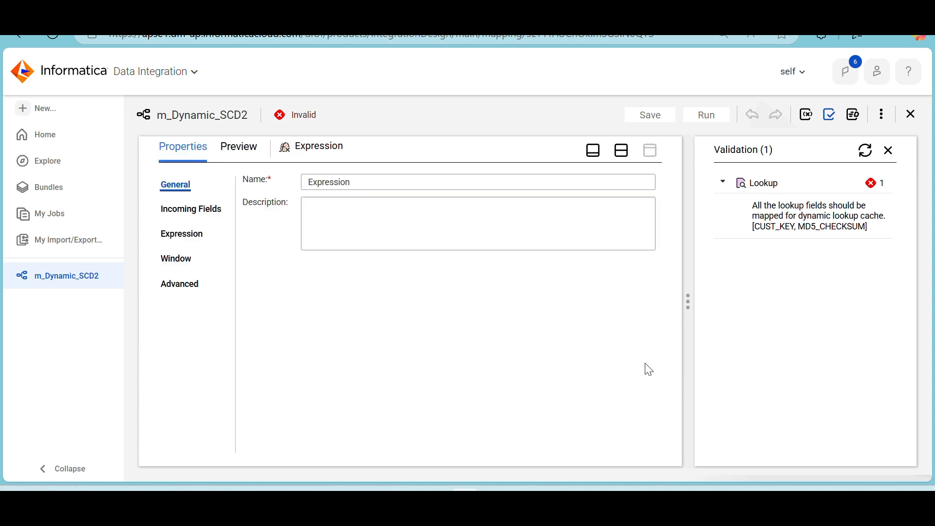
{"action": "left_click", "coordinate": [187, 288]}
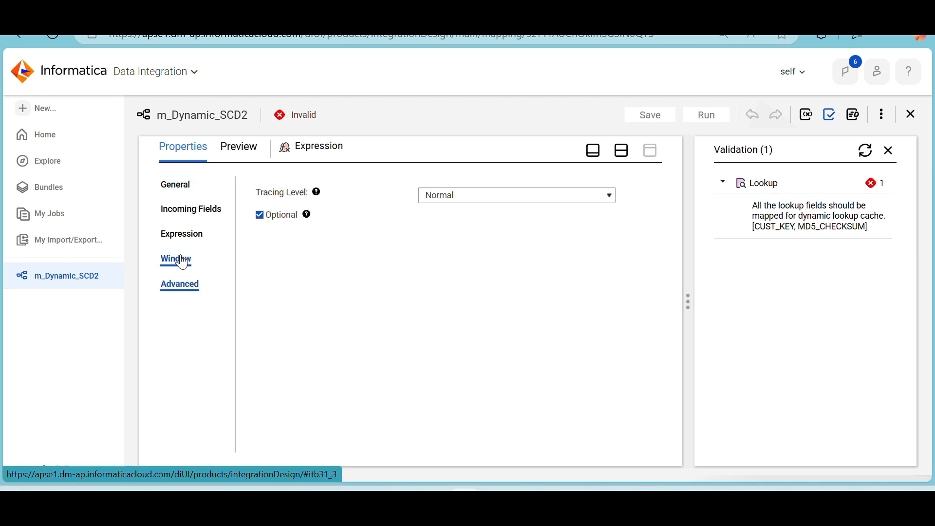
{"action": "left_click", "coordinate": [620, 162]}
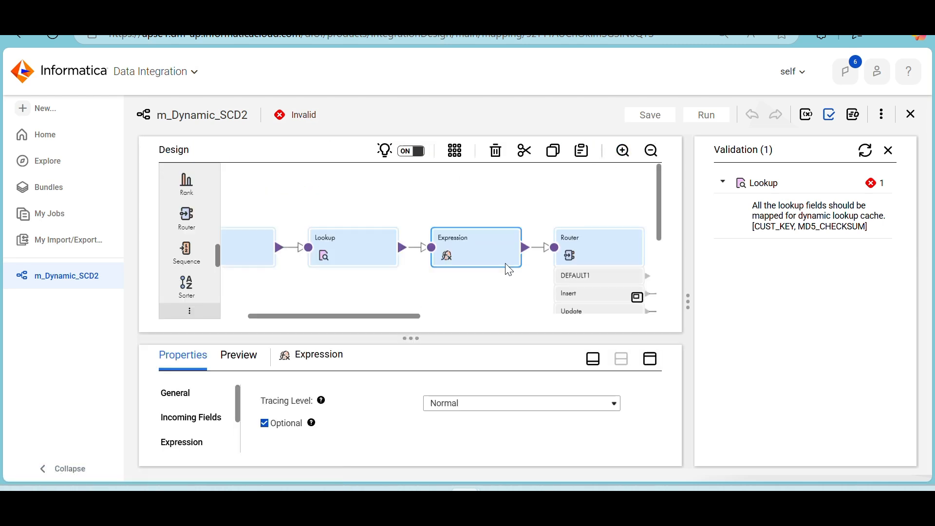
Examine the Lookup transformation's field mapping for the unmapped cache fields and close the validation results
{"action": "left_click", "coordinate": [360, 244]}
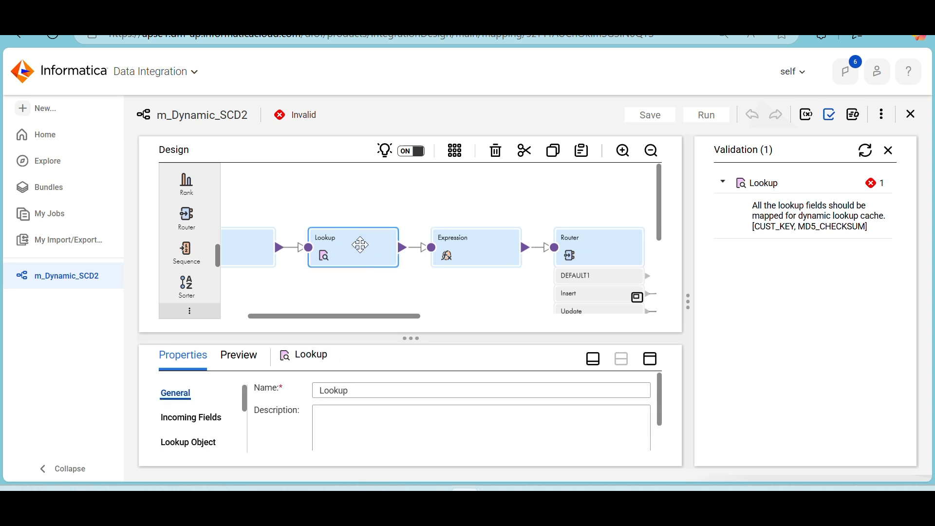
{"action": "left_click", "coordinate": [653, 365]}
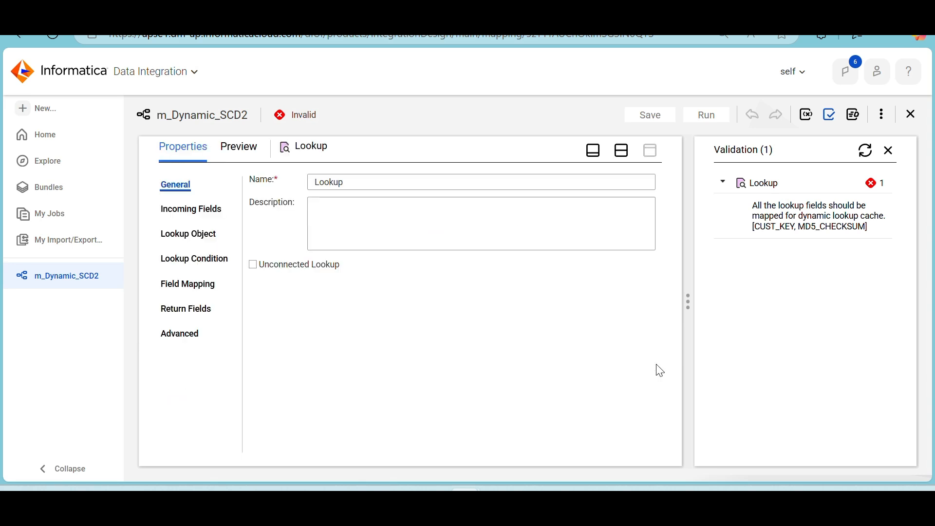
{"action": "left_click", "coordinate": [197, 290]}
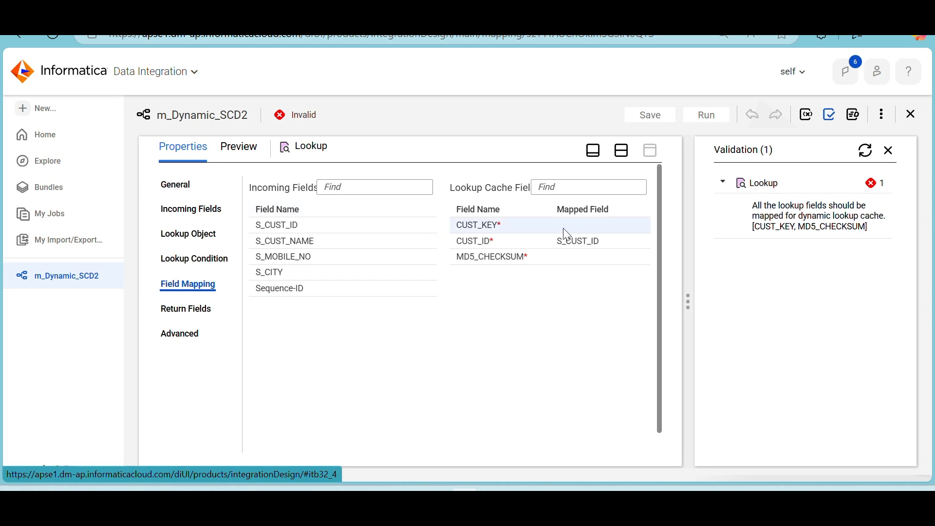
{"action": "left_click", "coordinate": [889, 152]}
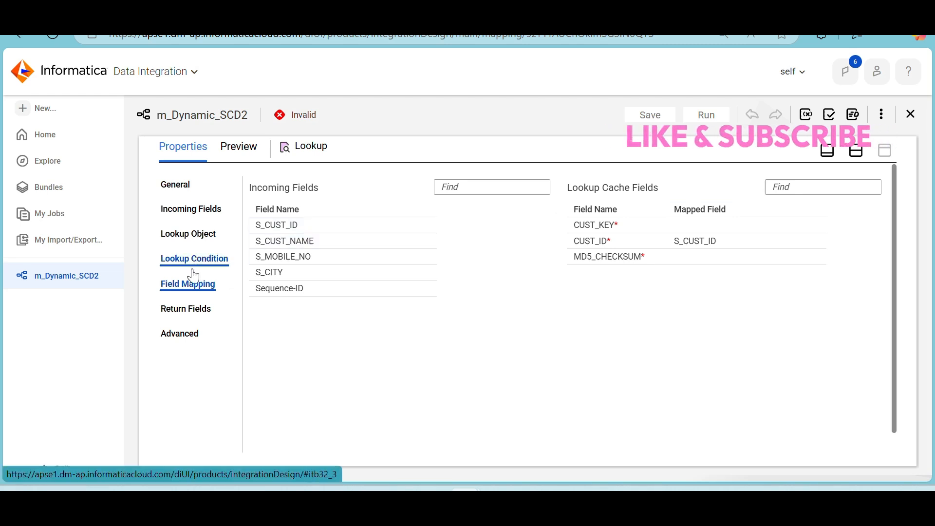
Turn off Ignore In Comparison for CUST_KEY in the Lookup's return fields and recheck the field mapping
{"action": "left_click", "coordinate": [188, 308]}
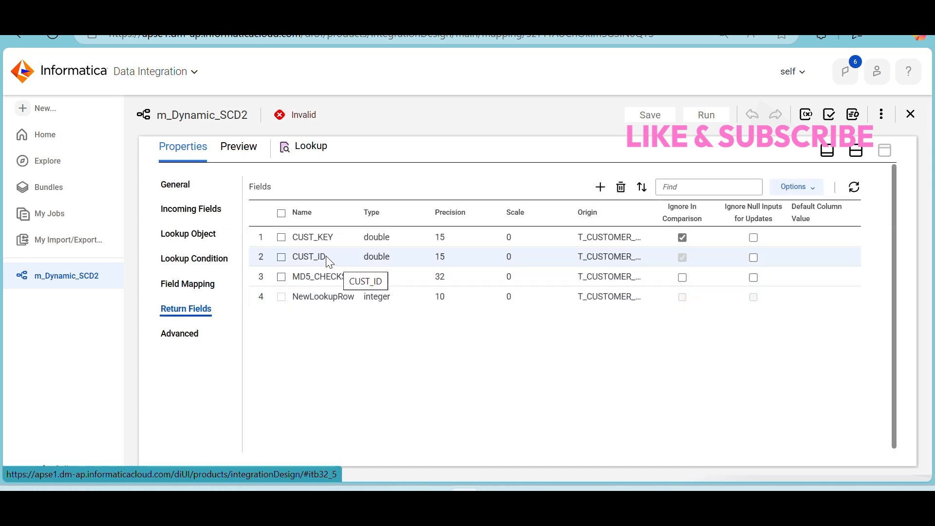
{"action": "left_click", "coordinate": [683, 238]}
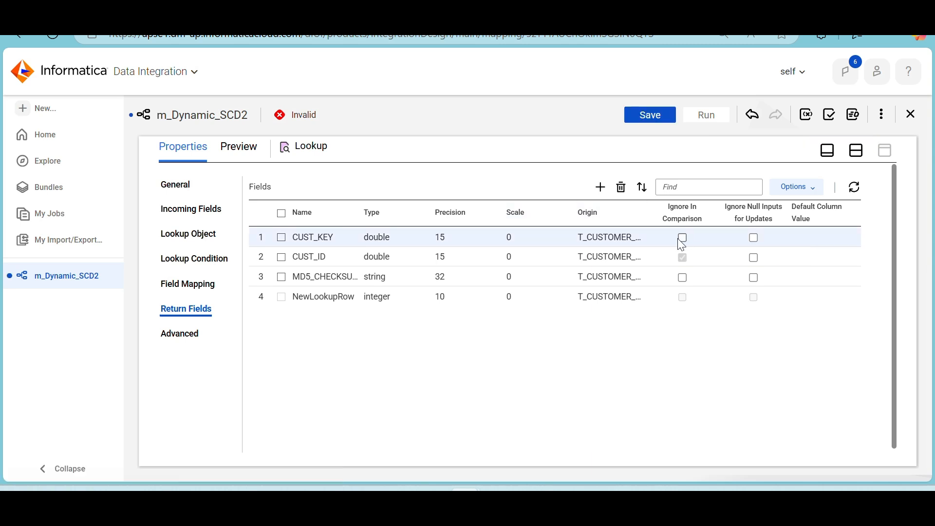
{"action": "left_click", "coordinate": [197, 287]}
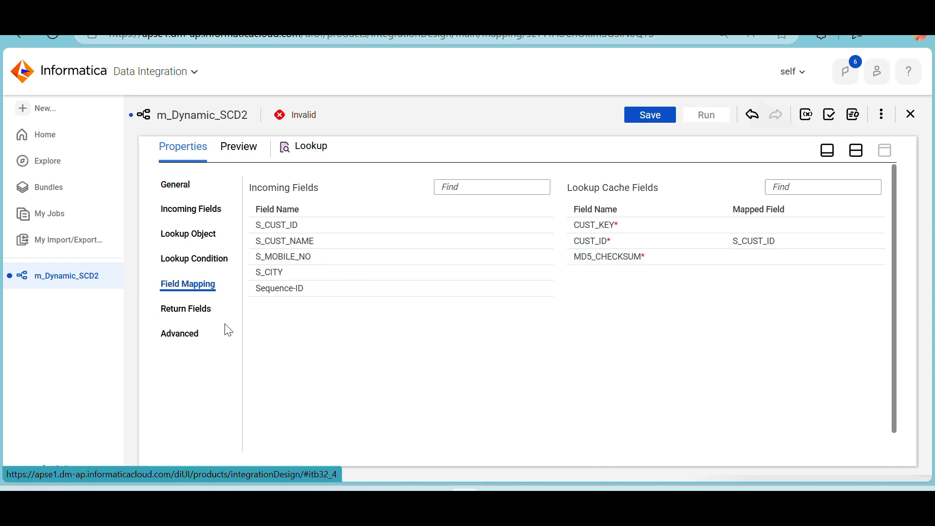
Examine the Lookup's return fields, advanced cache settings, incoming fields and lookup object settings
{"action": "left_click", "coordinate": [186, 312]}
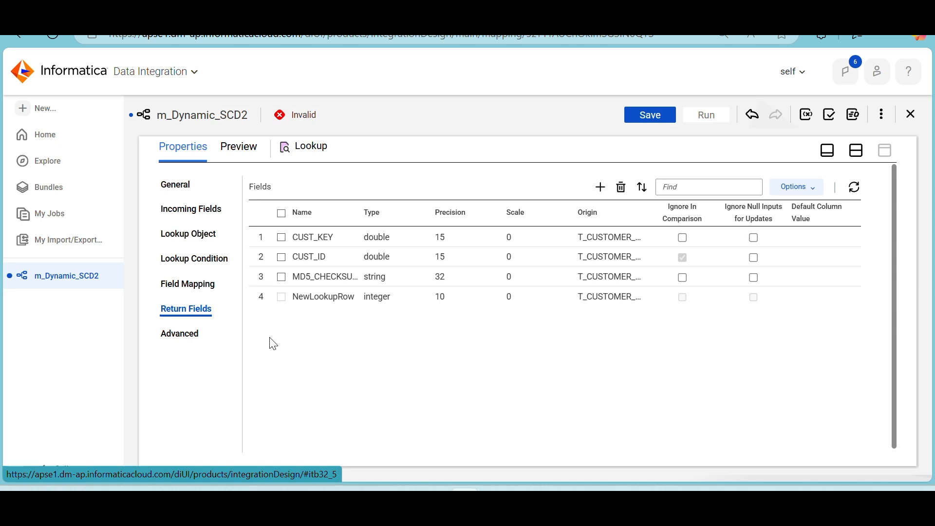
{"action": "left_click", "coordinate": [180, 340]}
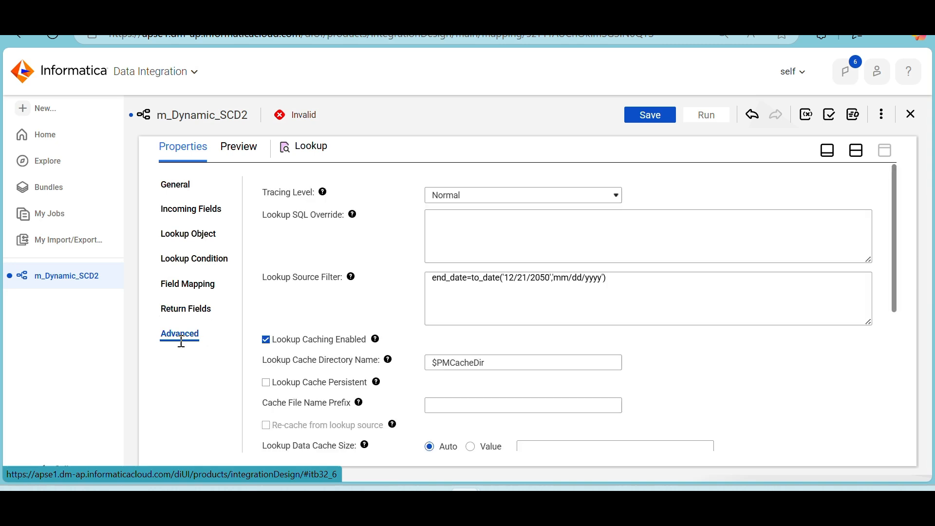
{"action": "scroll", "coordinate": [354, 295], "scroll_direction": "down", "scroll_amount": 5}
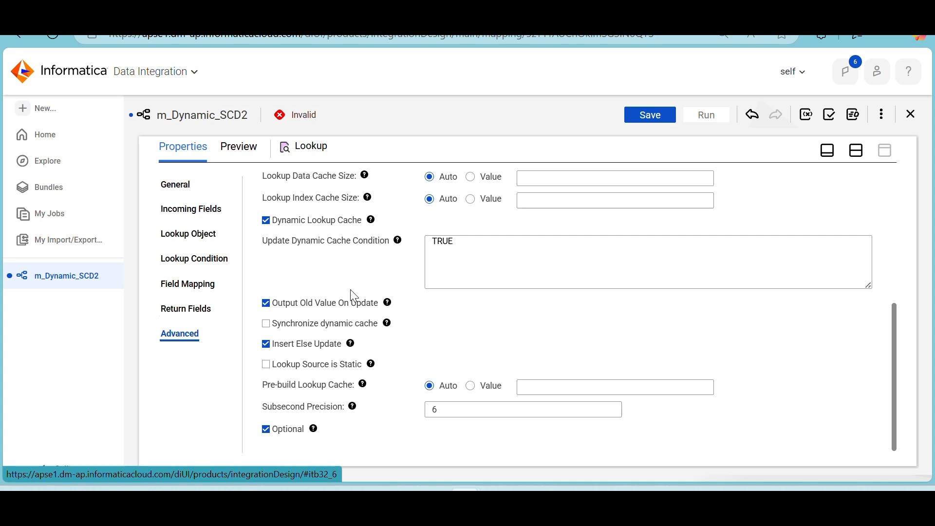
{"action": "scroll", "coordinate": [353, 296], "scroll_direction": "up", "scroll_amount": 5}
{"action": "left_click", "coordinate": [217, 214]}
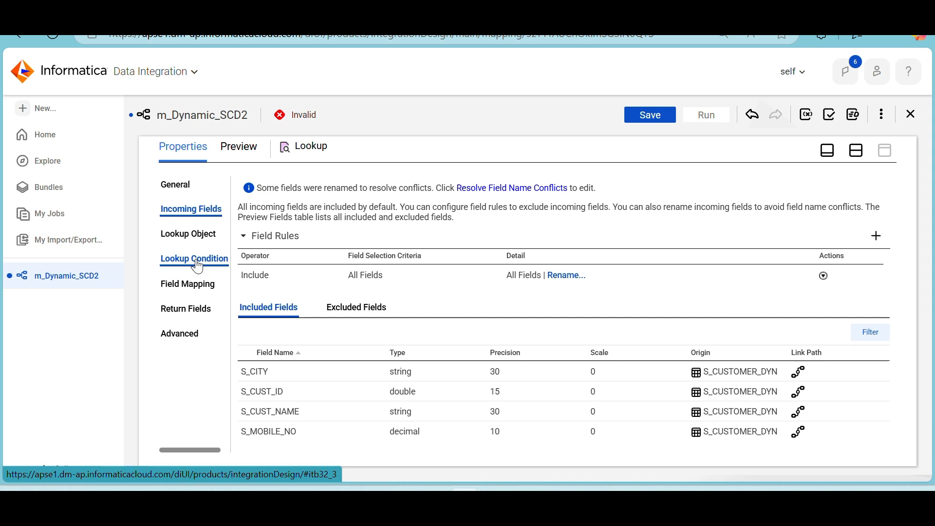
{"action": "left_click", "coordinate": [200, 243]}
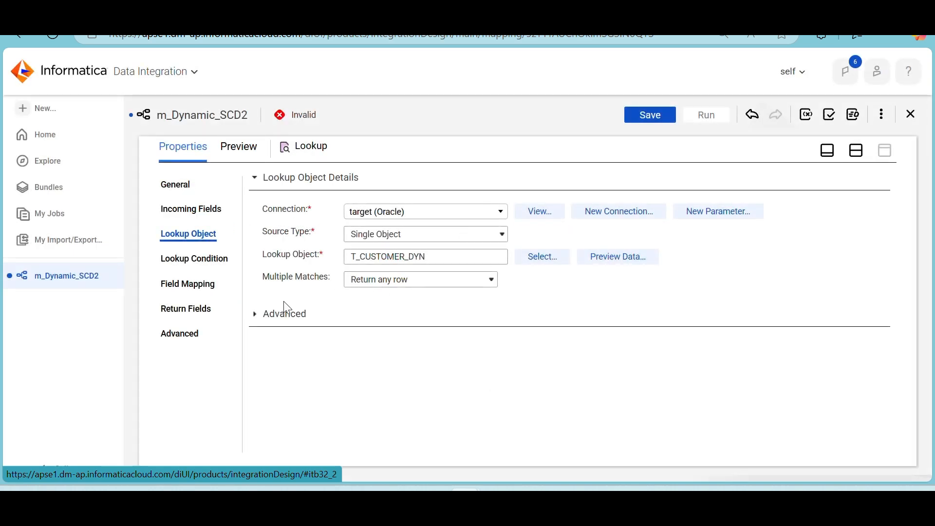
{"action": "left_click", "coordinate": [257, 319]}
{"action": "scroll", "coordinate": [499, 310], "scroll_direction": "down", "scroll_amount": 6}
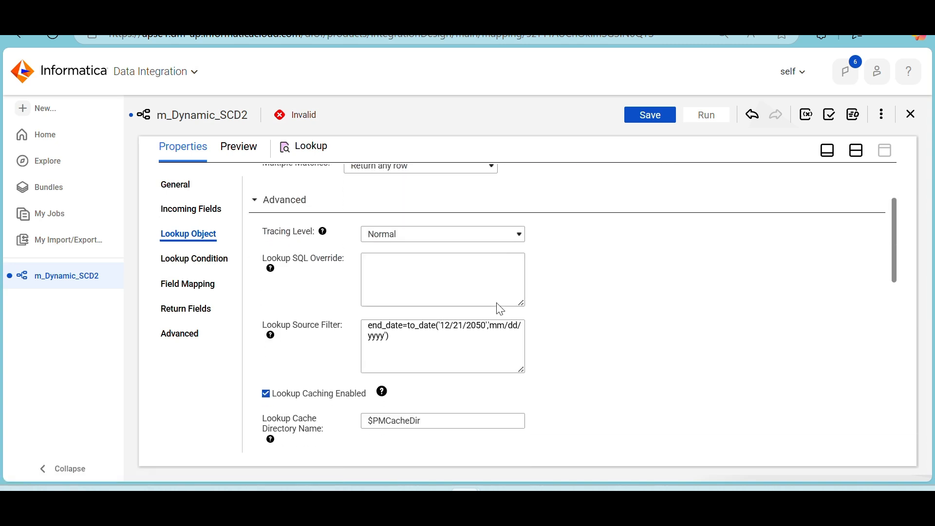
{"action": "scroll", "coordinate": [500, 310], "scroll_direction": "down", "scroll_amount": 5}
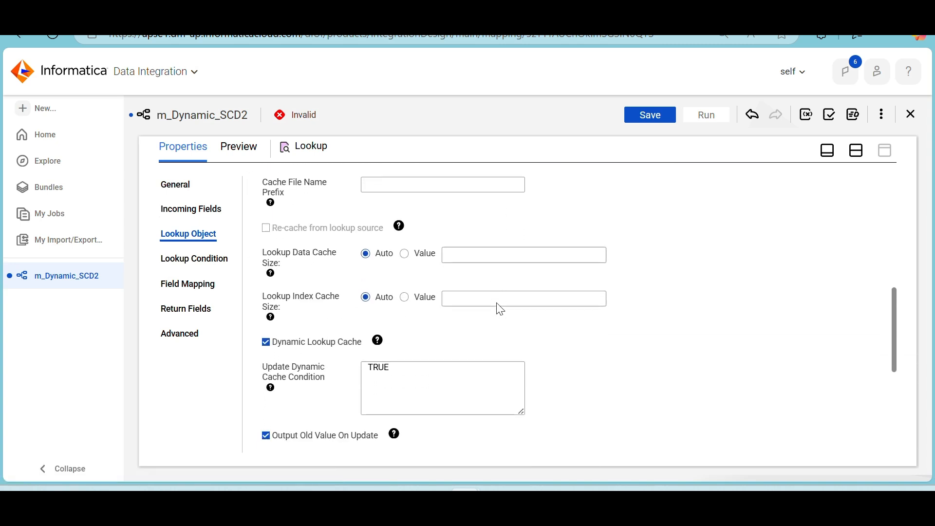
{"action": "scroll", "coordinate": [498, 303], "scroll_direction": "down", "scroll_amount": 2}
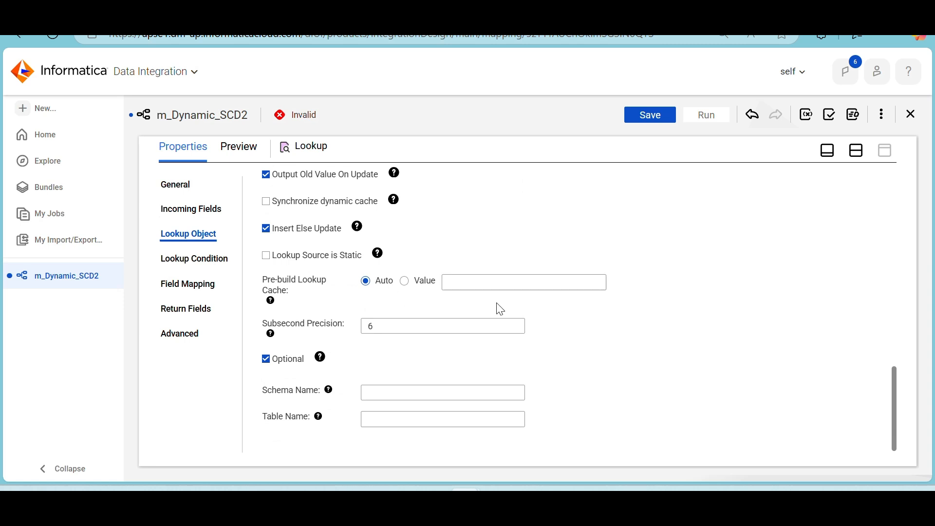
{"action": "scroll", "coordinate": [500, 309], "scroll_direction": "up", "scroll_amount": 10}
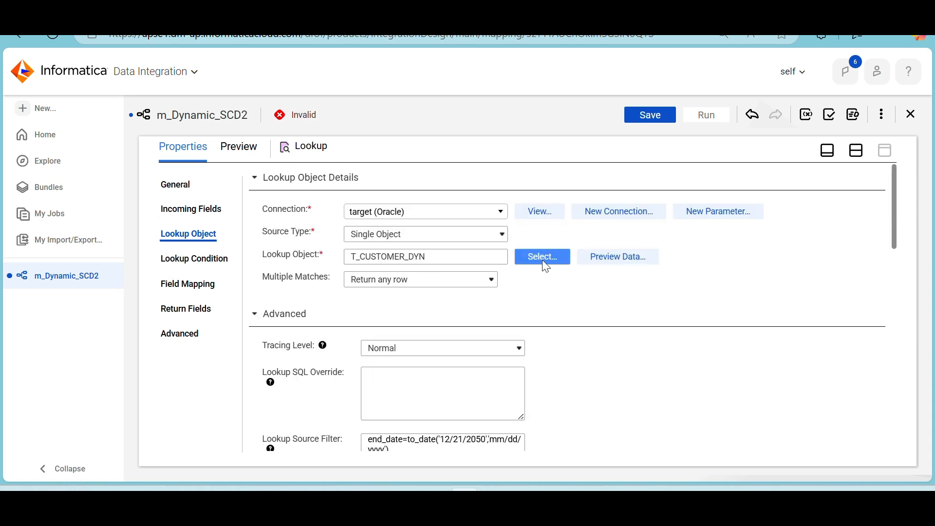
Search for t_customer_dyn, reselect T_CUSTOMER_DYN as the lookup object and check the Lookup's field mapping
{"action": "left_click", "coordinate": [544, 263]}
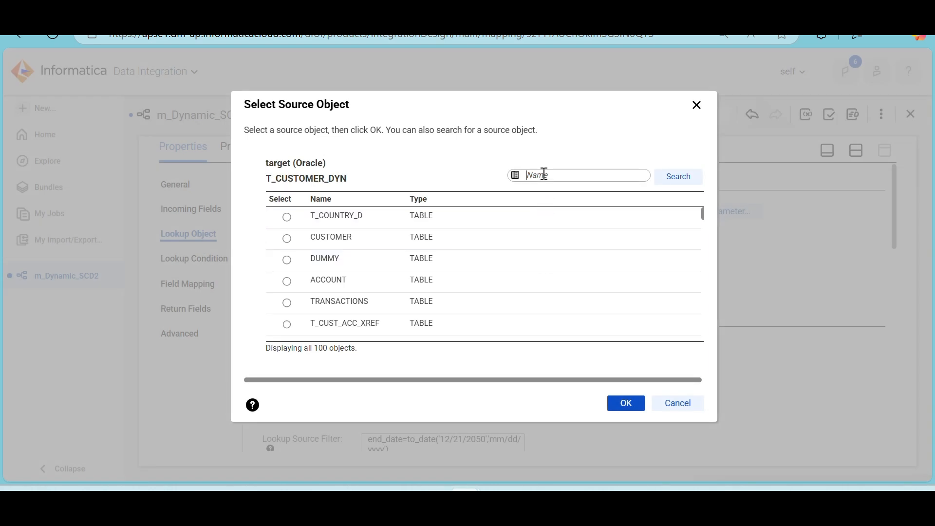
{"action": "type", "text": "t_customer_dyn"}
{"action": "left_click", "coordinate": [679, 188]}
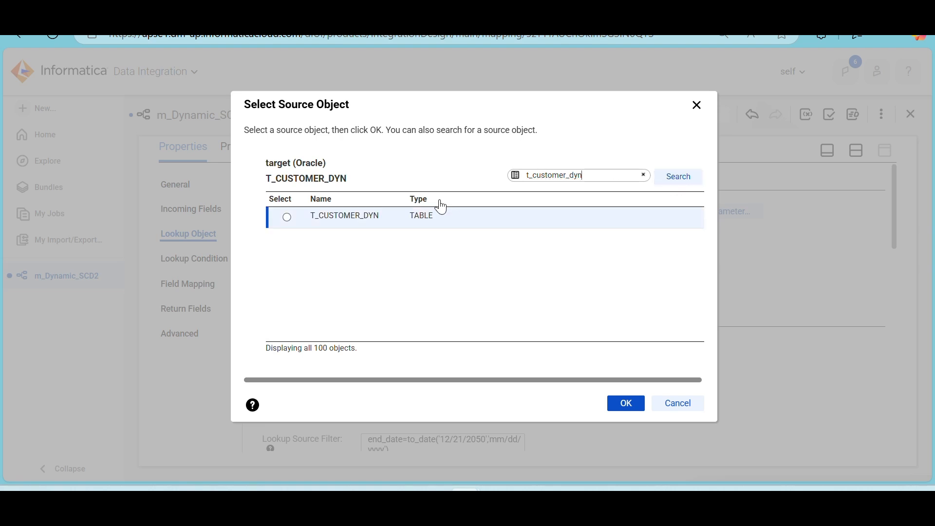
{"action": "left_click", "coordinate": [397, 217]}
{"action": "left_click", "coordinate": [619, 406]}
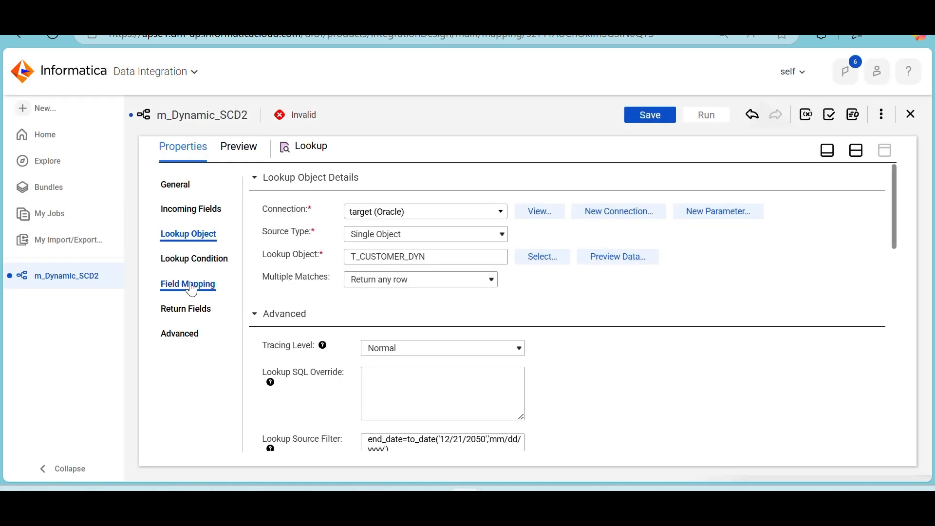
{"action": "left_click", "coordinate": [186, 285]}
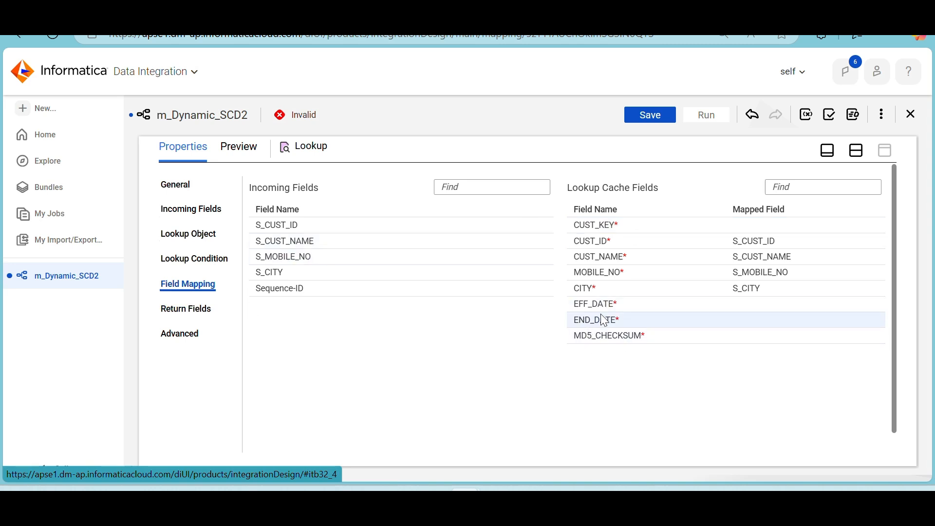
Delete CUST_KEY, EFF_DATE, END_DATE and MD5_CHECKSUM from the Lookup's return fields, check the field mapping and return to the design canvas
{"action": "left_click", "coordinate": [186, 311]}
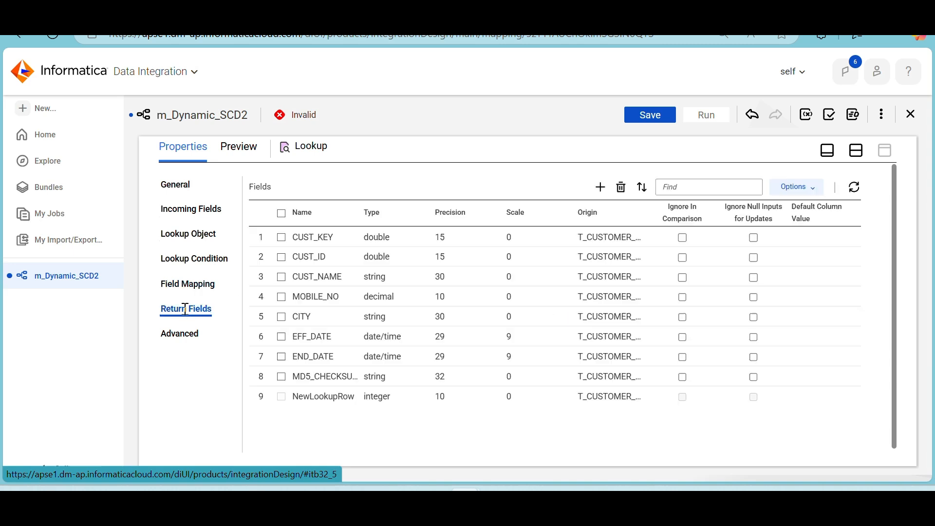
{"action": "left_click", "coordinate": [281, 238]}
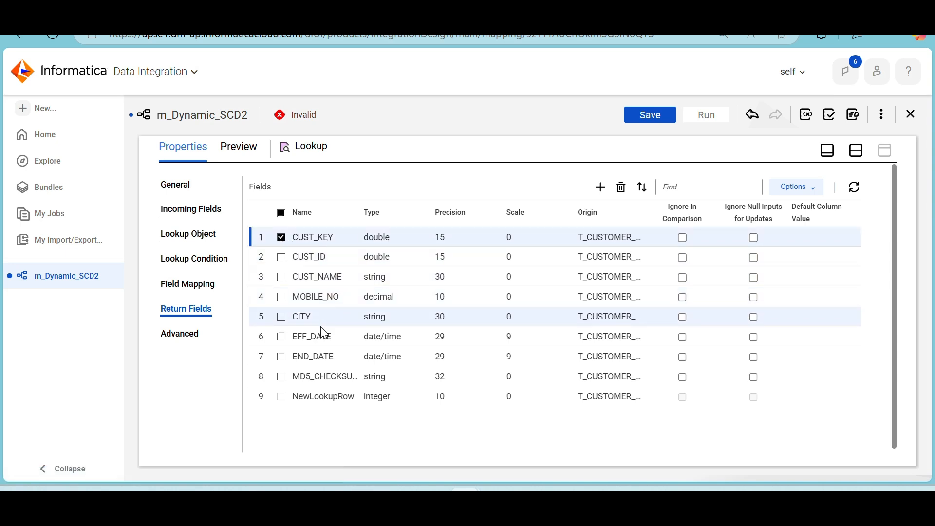
{"action": "left_click", "coordinate": [281, 337]}
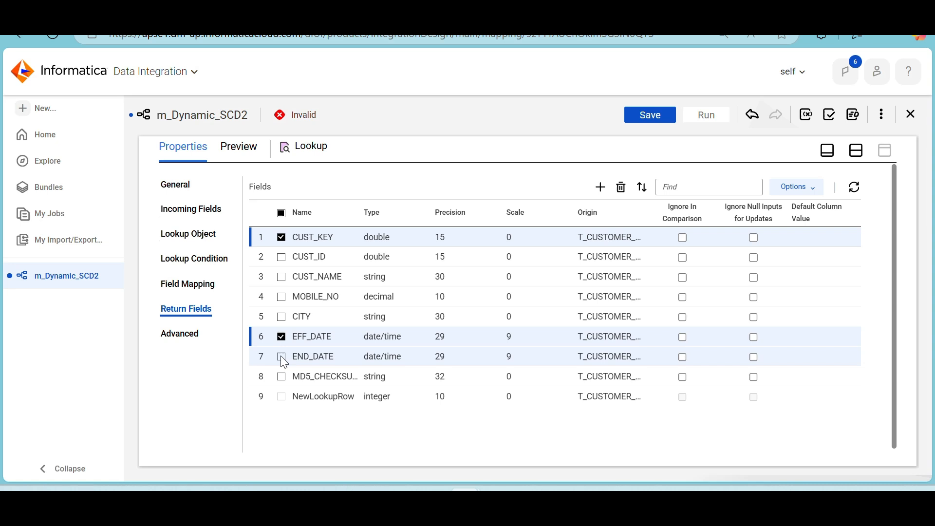
{"action": "left_click", "coordinate": [282, 357]}
{"action": "left_click", "coordinate": [281, 376]}
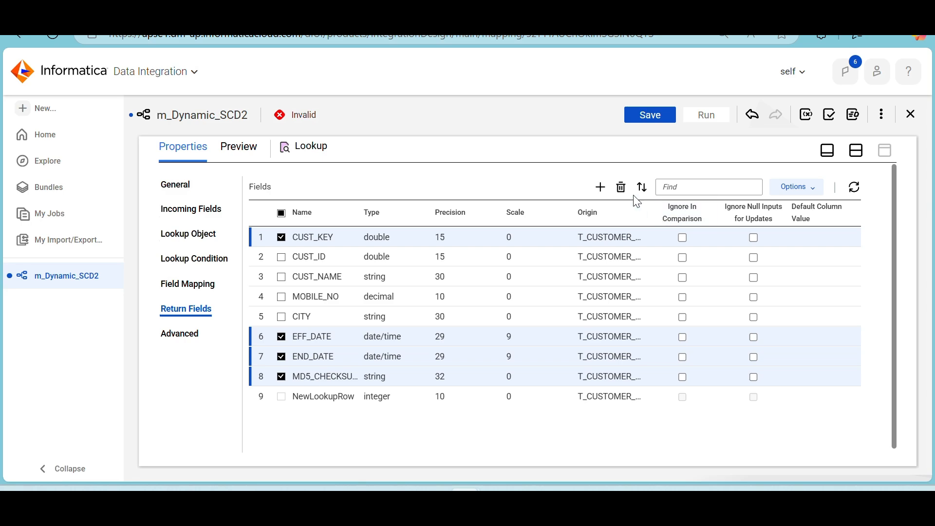
{"action": "left_click", "coordinate": [621, 188]}
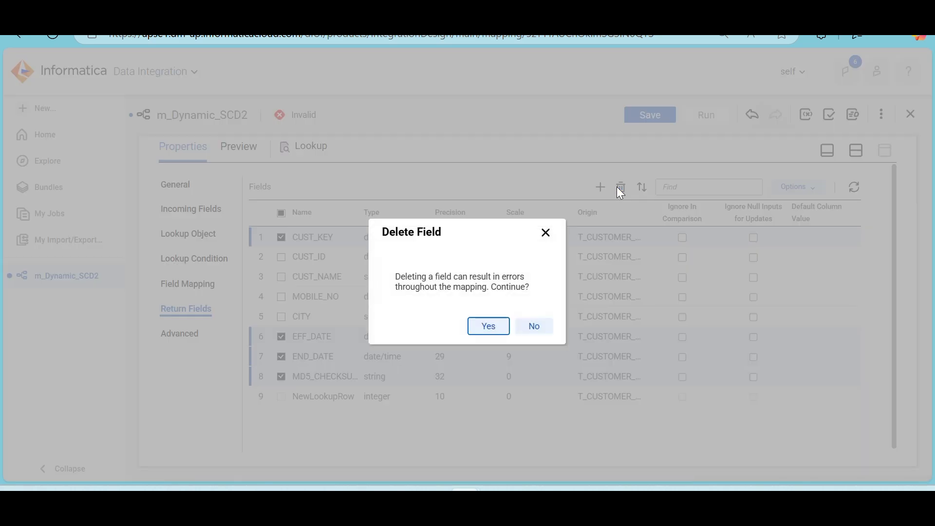
{"action": "left_click", "coordinate": [487, 326]}
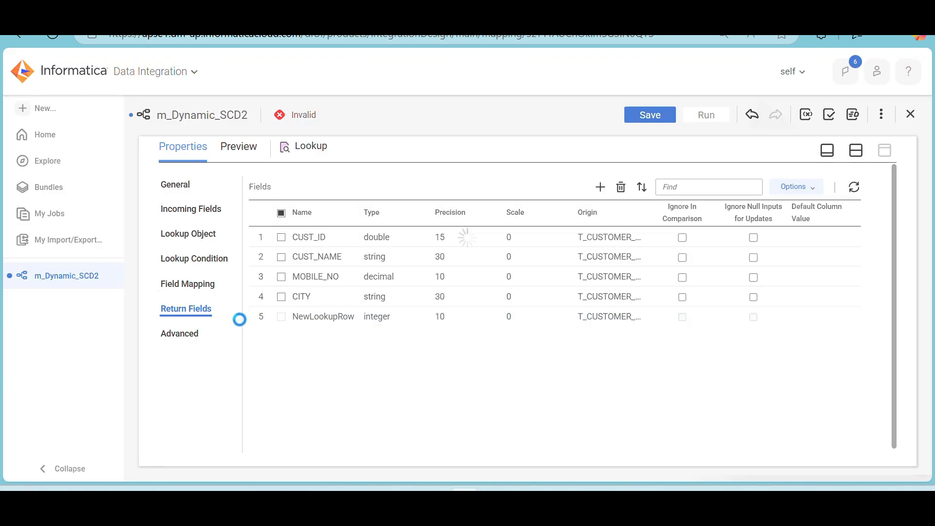
{"action": "left_click", "coordinate": [186, 285]}
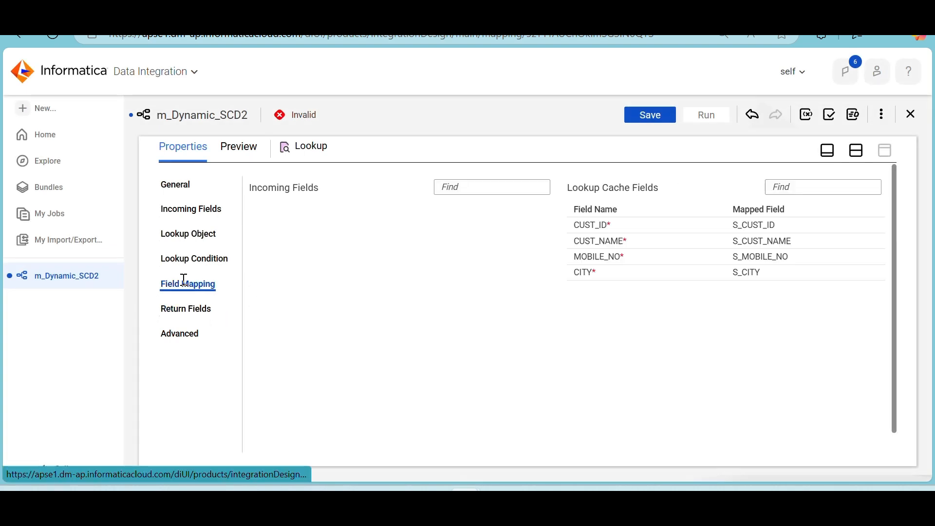
{"action": "left_click", "coordinate": [856, 152]}
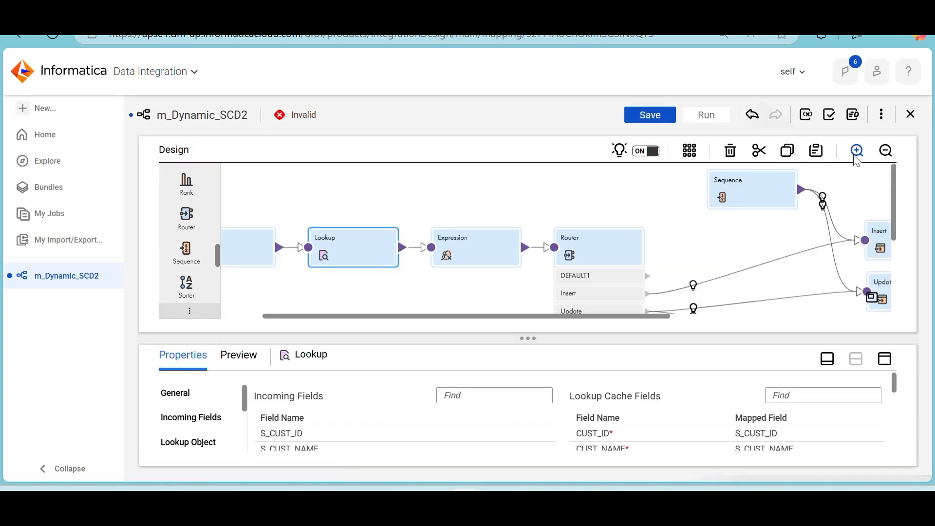
Save the m_Dynamic_SCD2 mapping, validate it and show the error details for Update_Upd
{"action": "left_click", "coordinate": [649, 118]}
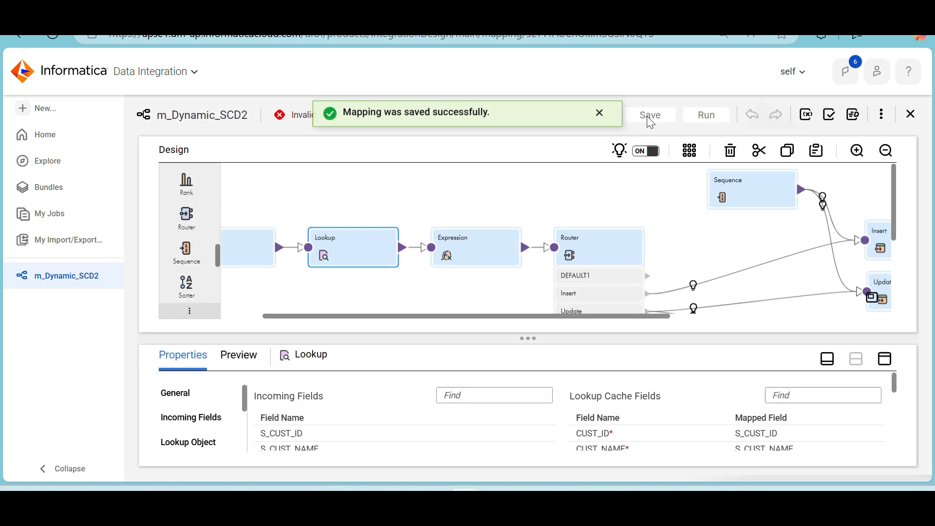
{"action": "left_click", "coordinate": [830, 118]}
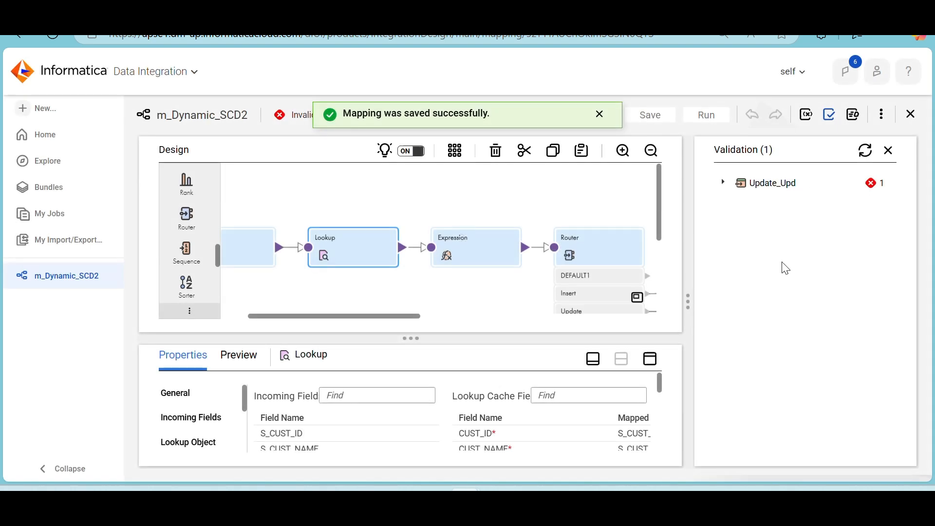
{"action": "left_click", "coordinate": [725, 185]}
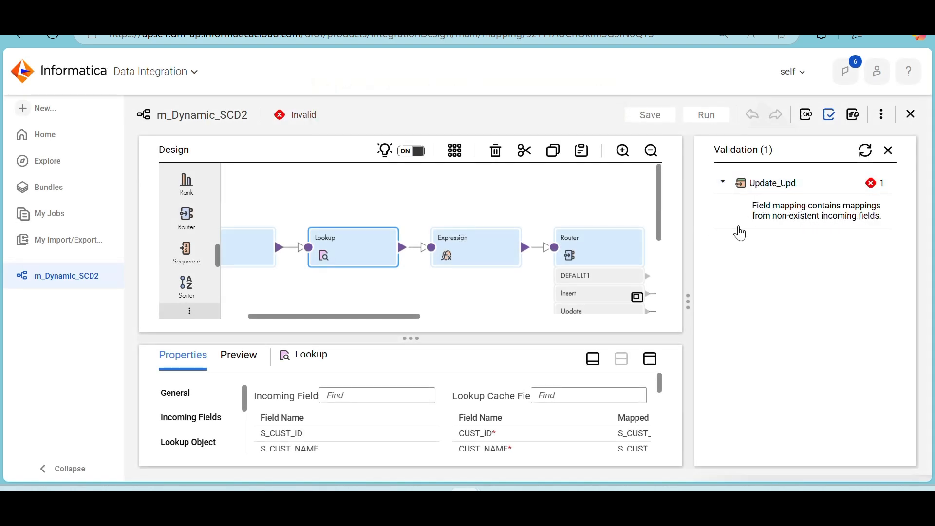
Examine the Update_Upd target's field mapping for mappings from non-existent incoming fields, close the validation results and return to the design canvas
{"action": "left_click_drag", "start_coordinate": [398, 317], "coordinate": [567, 326]}
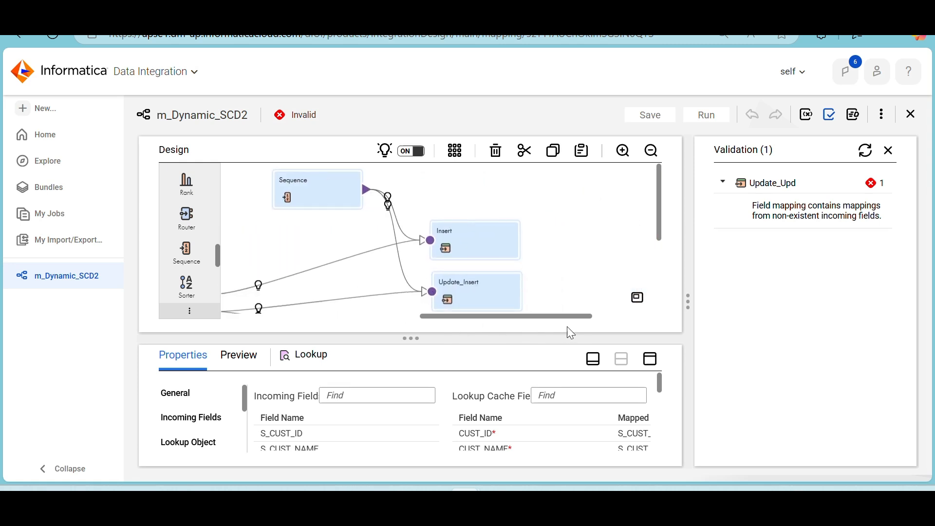
{"action": "scroll", "coordinate": [585, 276], "scroll_direction": "down", "scroll_amount": 2}
{"action": "scroll", "coordinate": [586, 276], "scroll_direction": "down", "scroll_amount": 2}
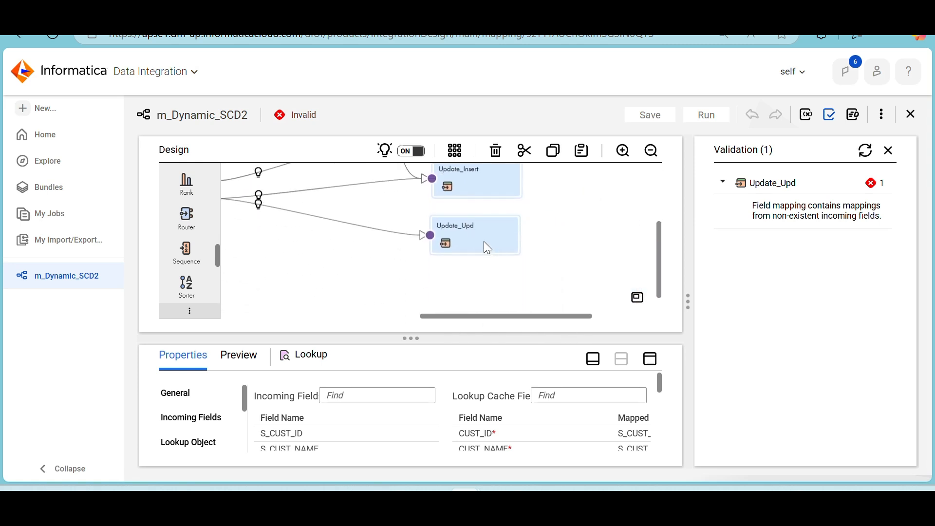
{"action": "left_click", "coordinate": [484, 241]}
{"action": "left_click", "coordinate": [651, 359]}
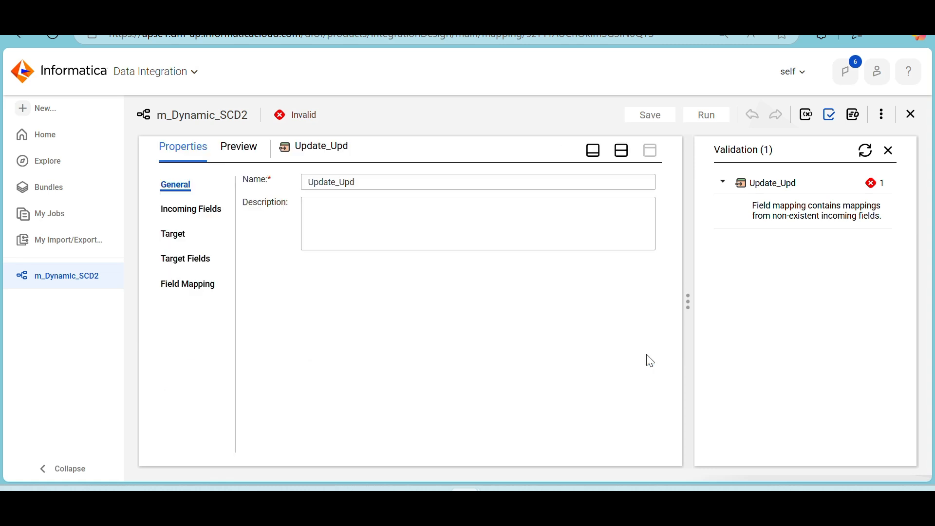
{"action": "left_click", "coordinate": [173, 283]}
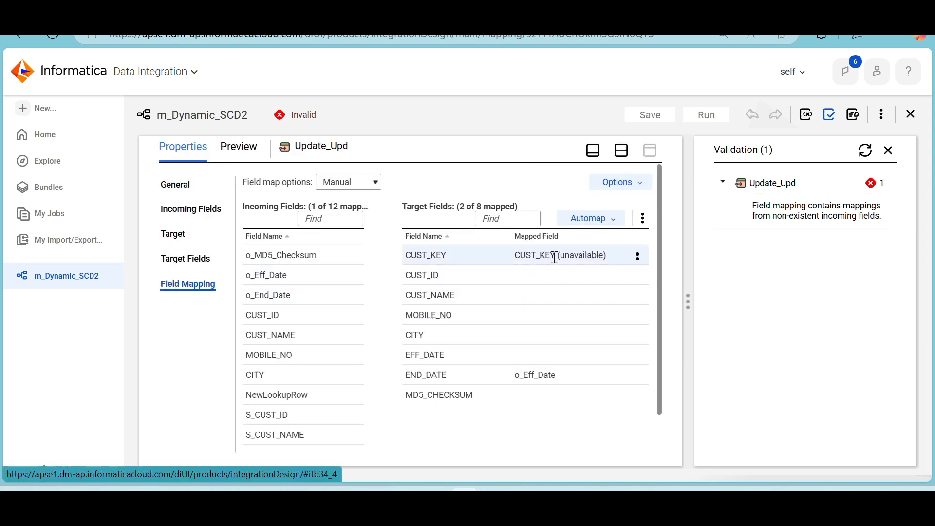
{"action": "scroll", "coordinate": [340, 352], "scroll_direction": "down", "scroll_amount": 1}
{"action": "mouse_move", "coordinate": [340, 352]}
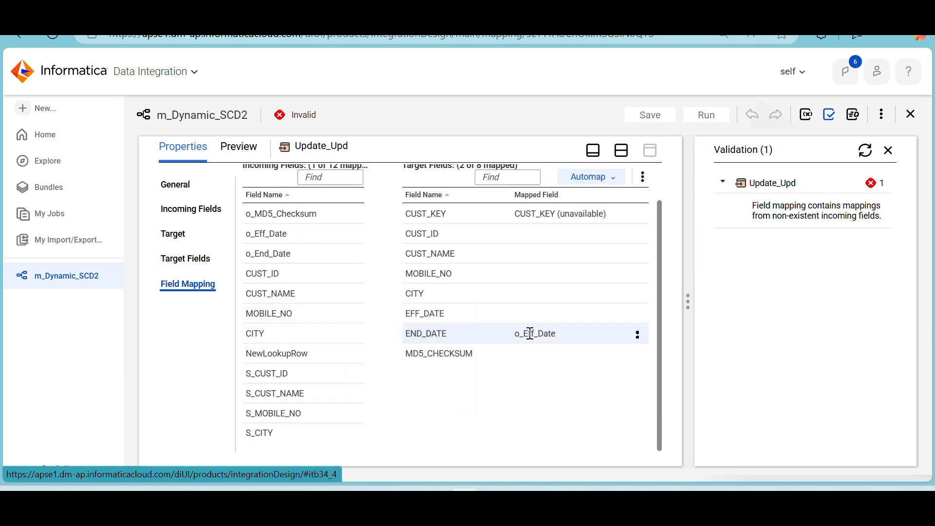
{"action": "mouse_move", "coordinate": [530, 334]}
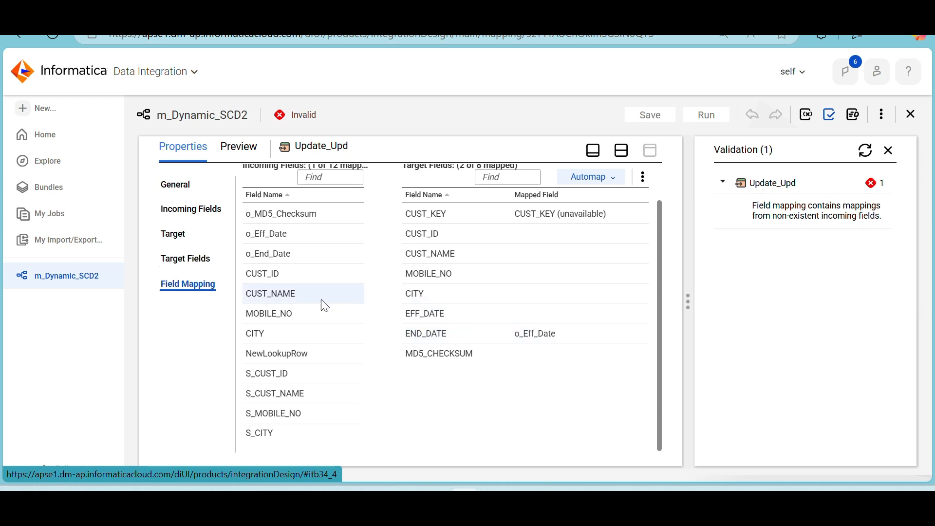
{"action": "mouse_move", "coordinate": [324, 306]}
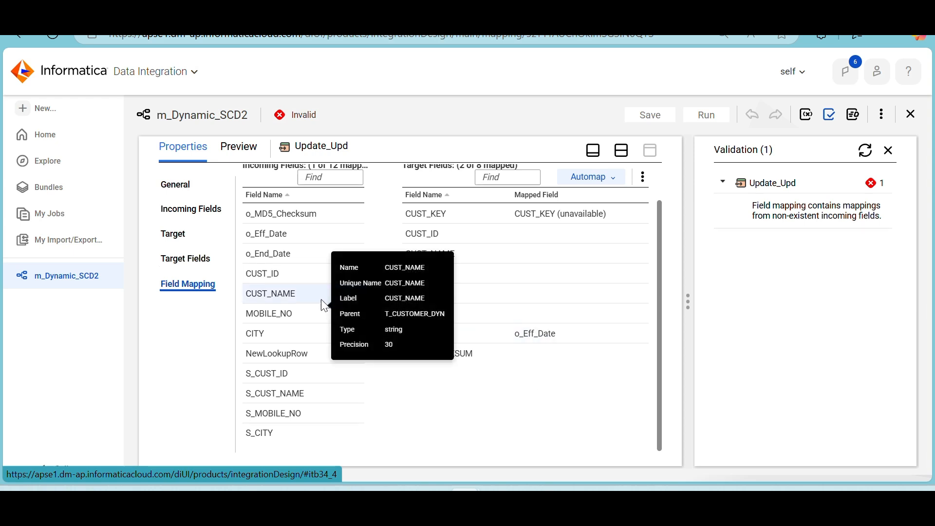
{"action": "scroll", "coordinate": [325, 305], "scroll_direction": "up", "scroll_amount": 1}
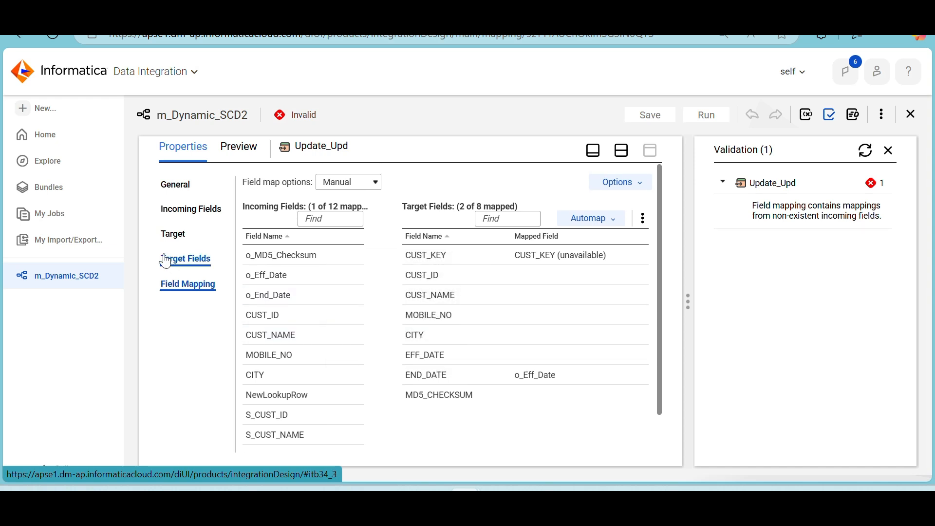
{"action": "left_click", "coordinate": [888, 150]}
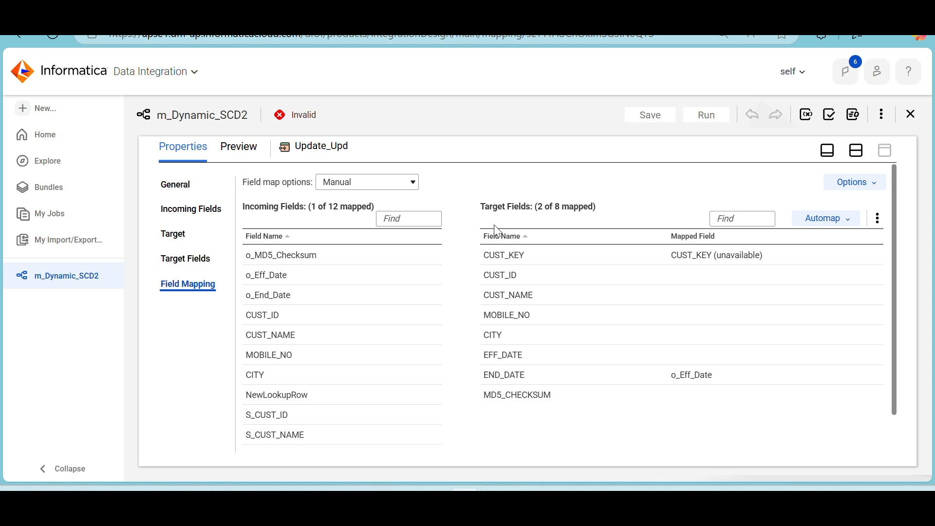
{"action": "left_click", "coordinate": [855, 148]}
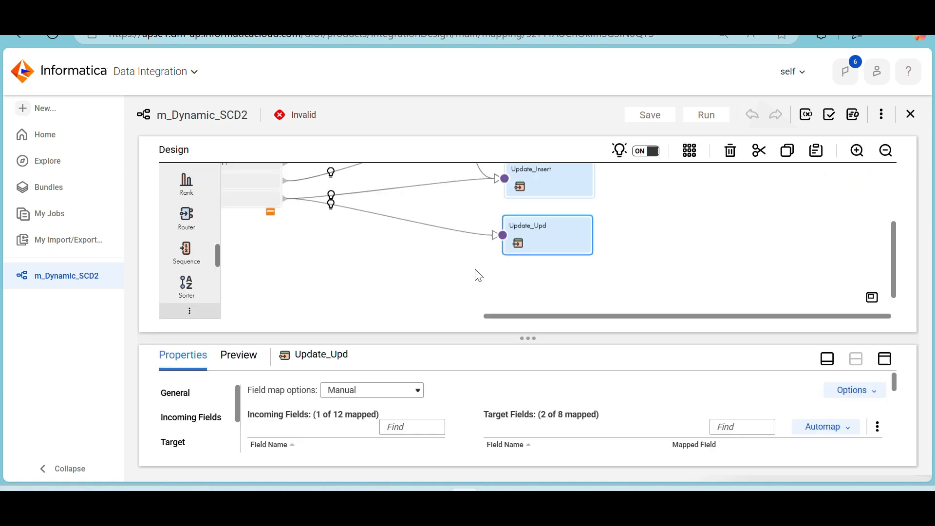
Examine the incoming and lookup cache fields in the Lookup's field mapping
{"action": "scroll", "coordinate": [427, 256], "scroll_direction": "left", "scroll_amount": 5}
{"action": "scroll", "coordinate": [427, 256], "scroll_direction": "up", "scroll_amount": 2}
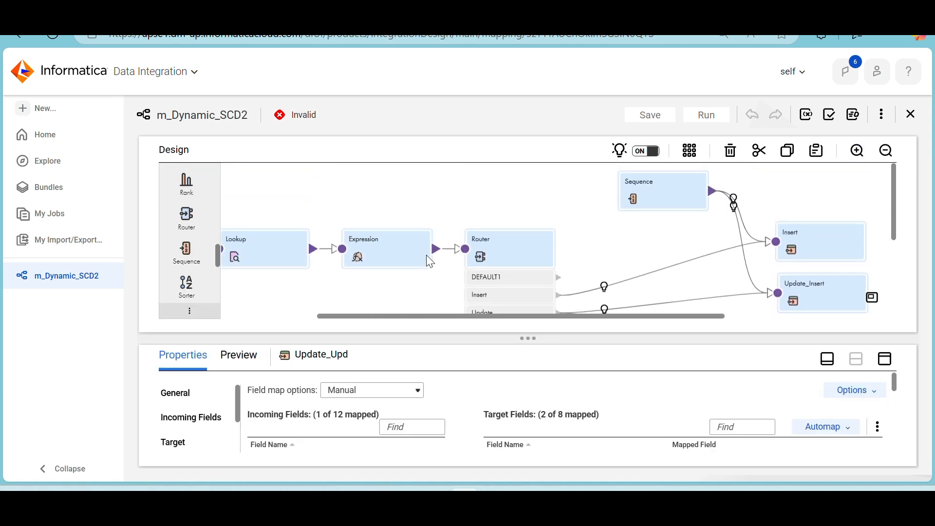
{"action": "scroll", "coordinate": [427, 255], "scroll_direction": "left", "scroll_amount": 3}
{"action": "left_click", "coordinate": [359, 241]}
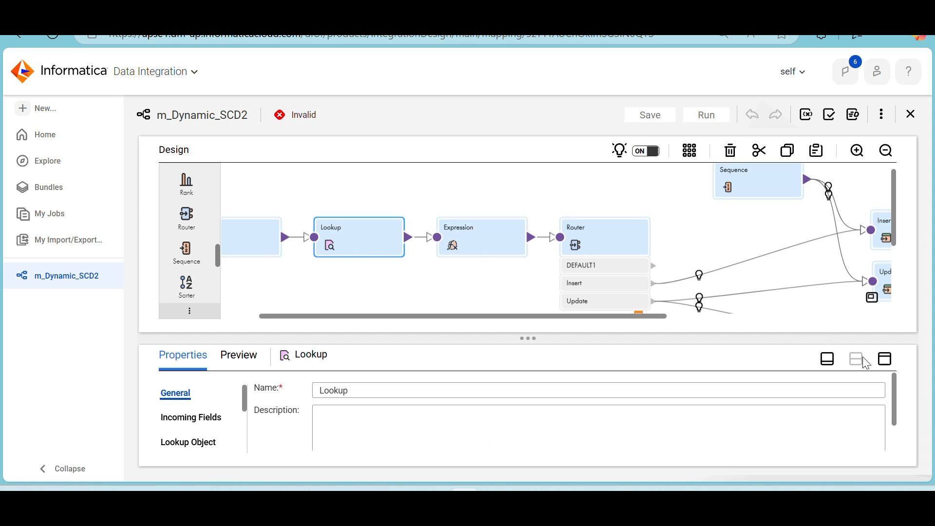
{"action": "left_click", "coordinate": [885, 362]}
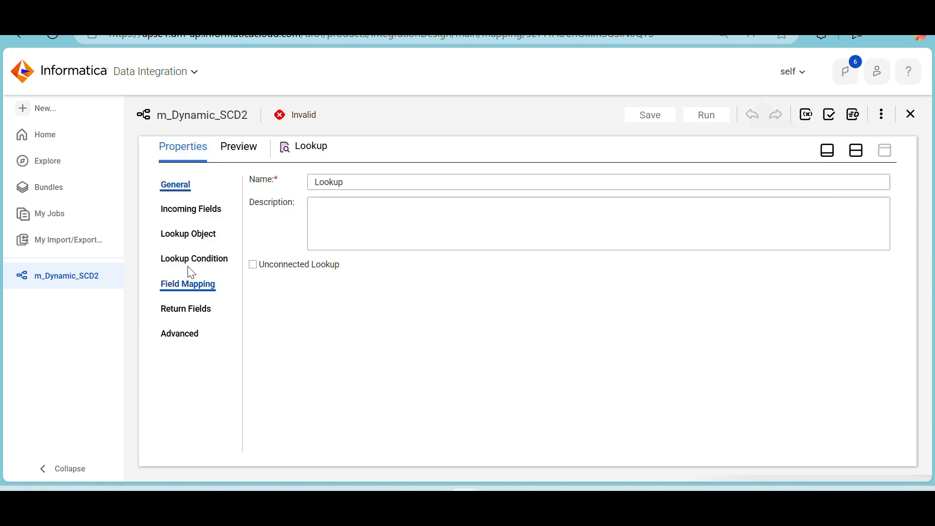
{"action": "left_click", "coordinate": [183, 286]}
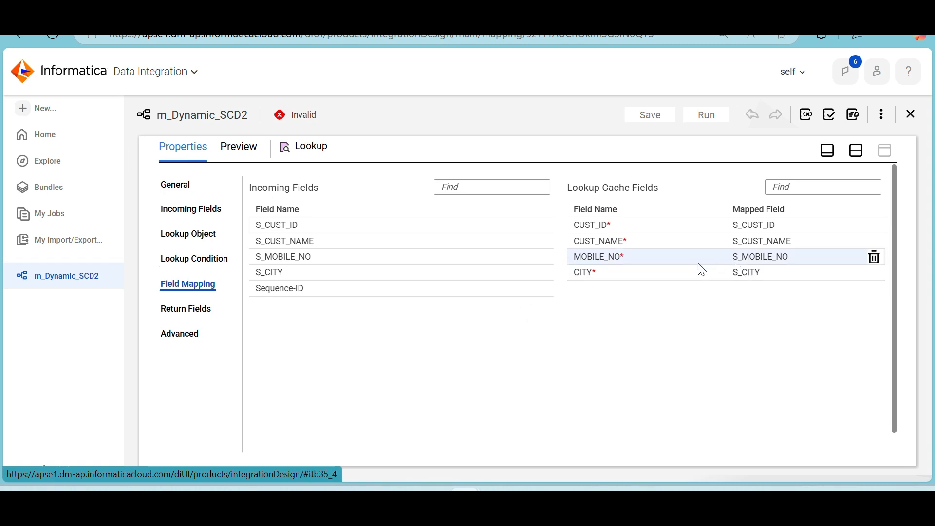
Search for t_customer_dyn, reselect the T_CUSTOMER_DYN table as the lookup object and check the restored cache fields in the field mapping
{"action": "left_click", "coordinate": [188, 234]}
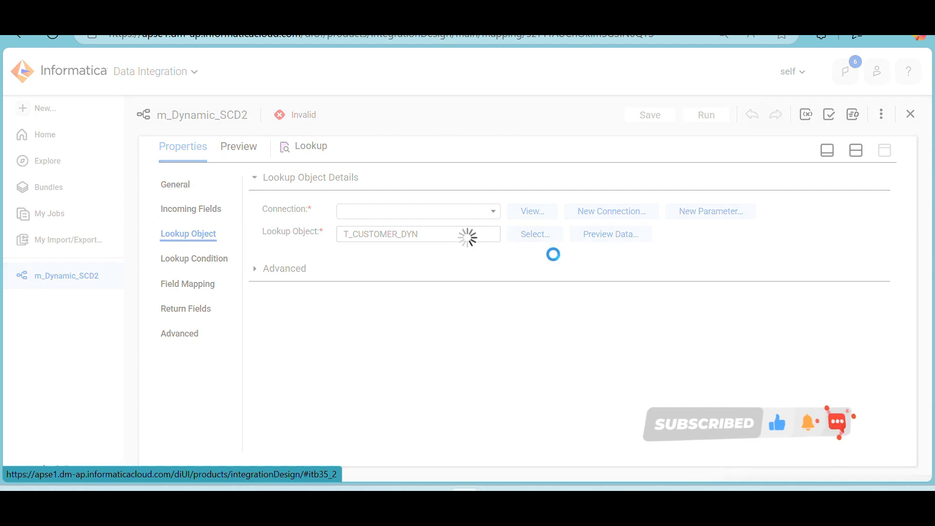
{"action": "left_click", "coordinate": [533, 252]}
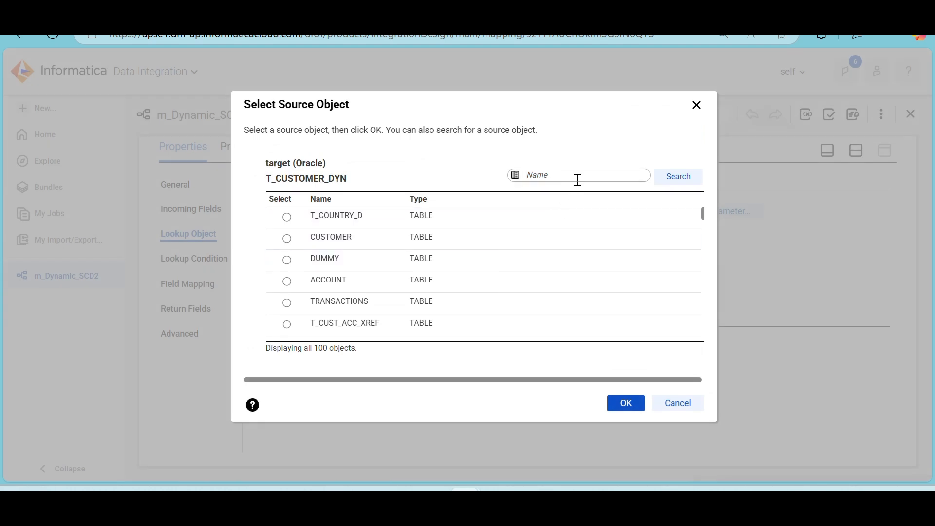
{"action": "left_click", "coordinate": [578, 180]}
{"action": "left_click", "coordinate": [594, 239]}
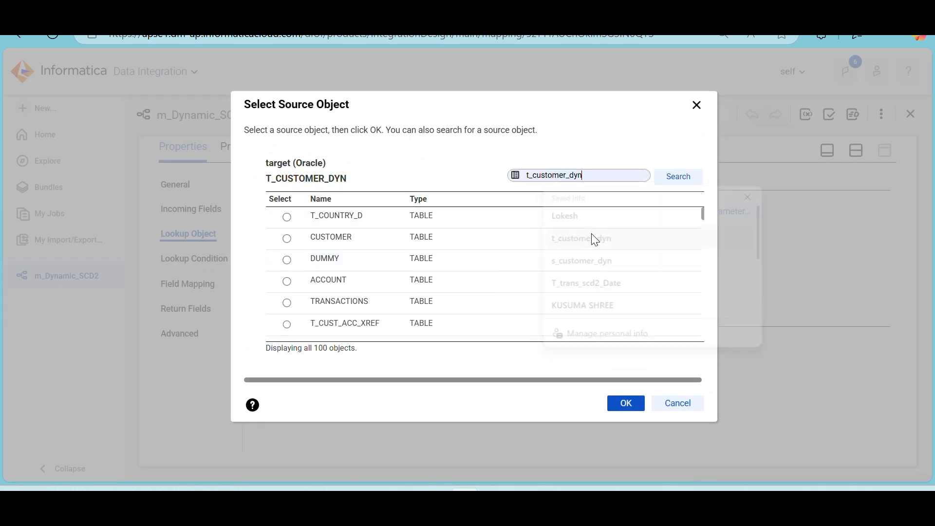
{"action": "left_click", "coordinate": [679, 177]}
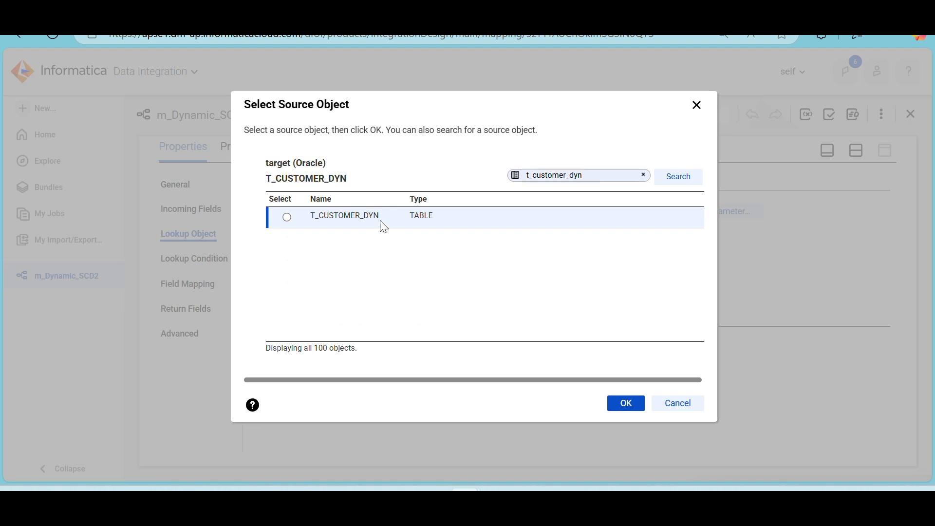
{"action": "left_click_drag", "start_coordinate": [365, 216], "coordinate": [361, 216]}
{"action": "left_click", "coordinate": [627, 404]}
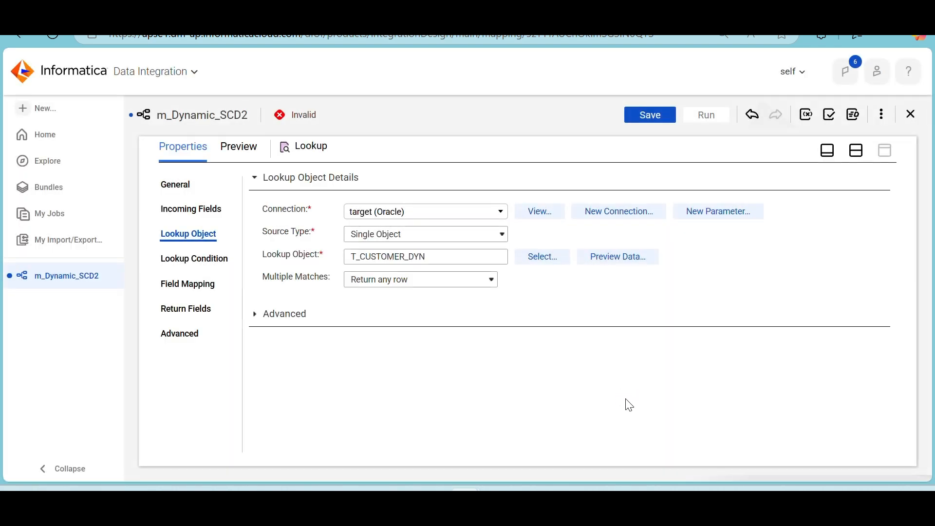
{"action": "left_click", "coordinate": [182, 287]}
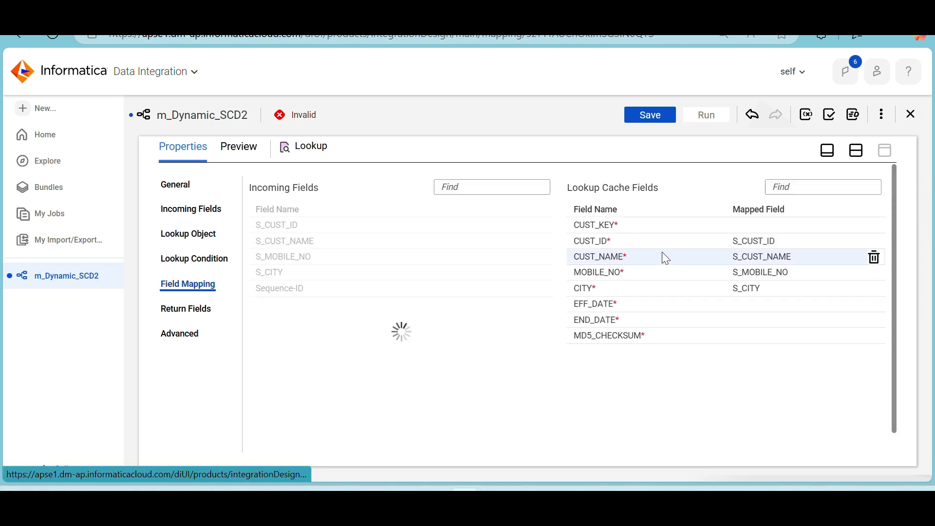
Turn on Ignore In Comparison for CUST_KEY, EFF_DATE, END_DATE and MD5_CHECKSUM in the Lookup's return fields
{"action": "left_click", "coordinate": [183, 308]}
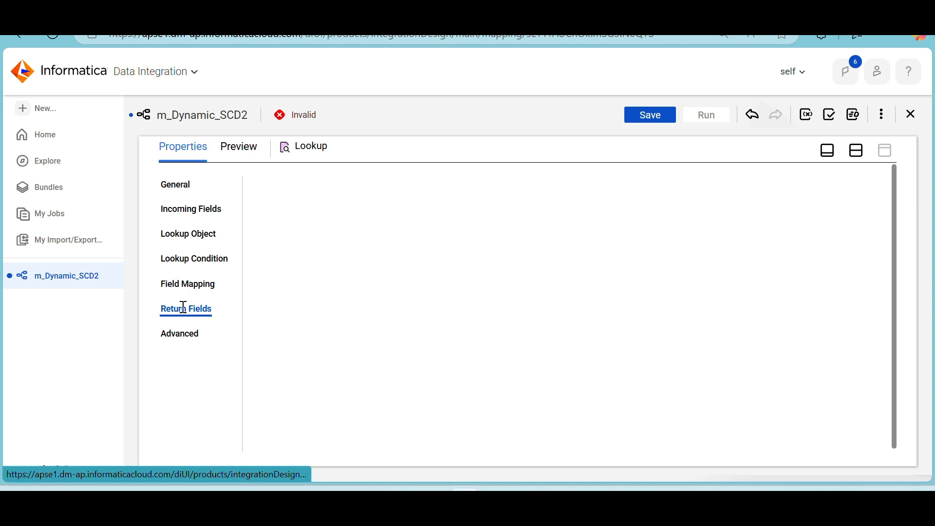
{"action": "left_click", "coordinate": [311, 239]}
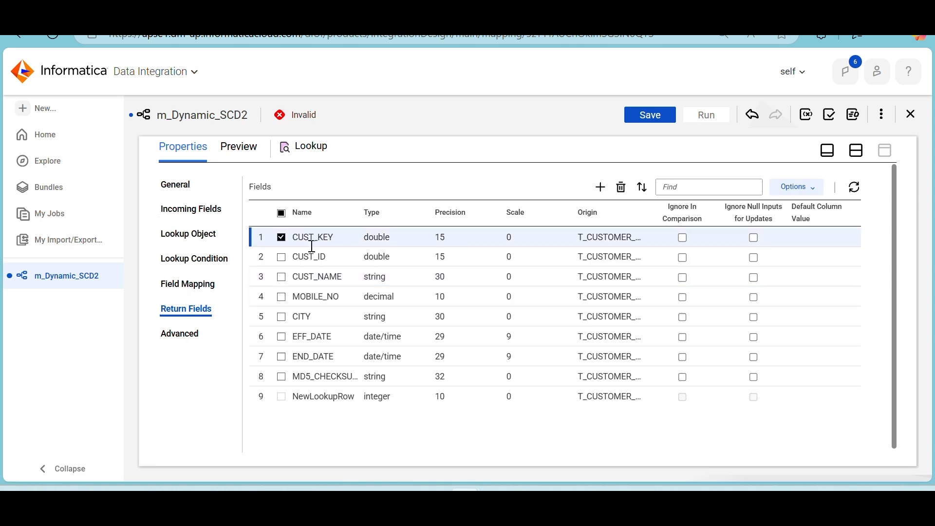
{"action": "left_click", "coordinate": [307, 336]}
{"action": "left_click", "coordinate": [307, 356]}
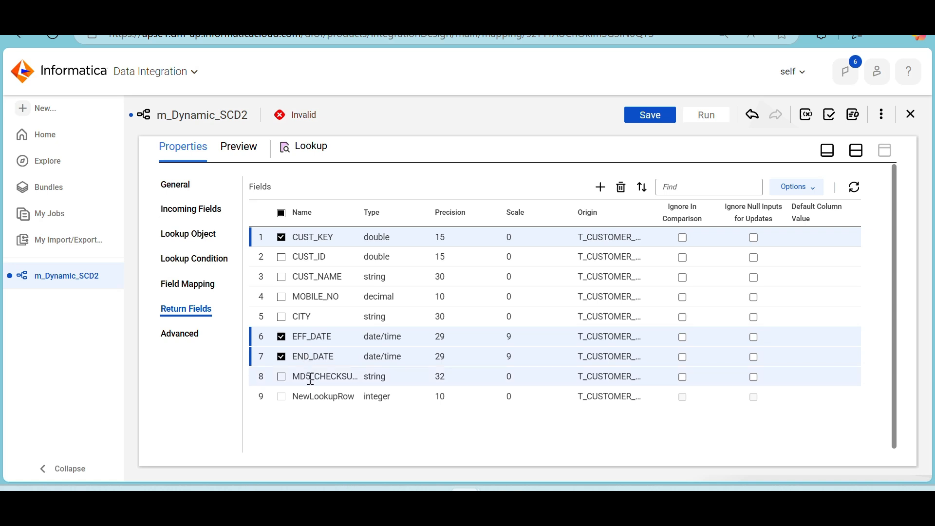
{"action": "left_click", "coordinate": [682, 239]}
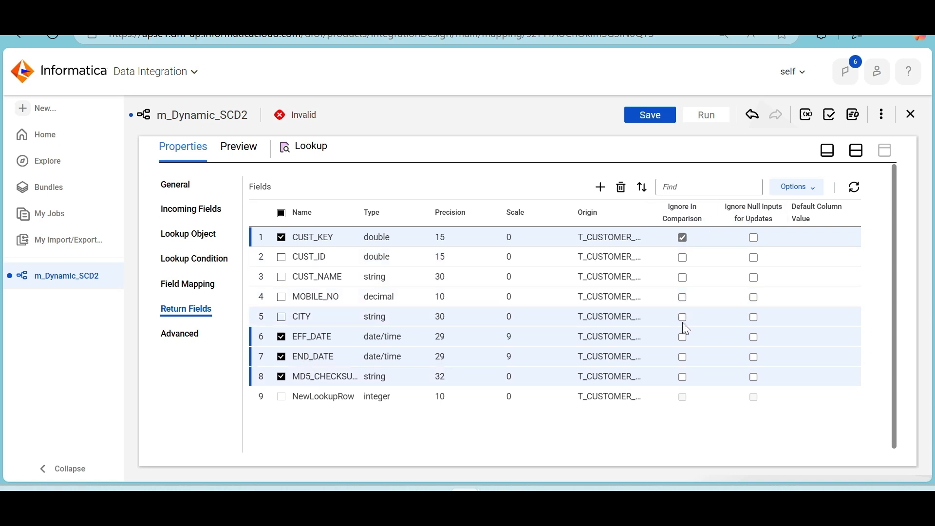
{"action": "left_click", "coordinate": [682, 359]}
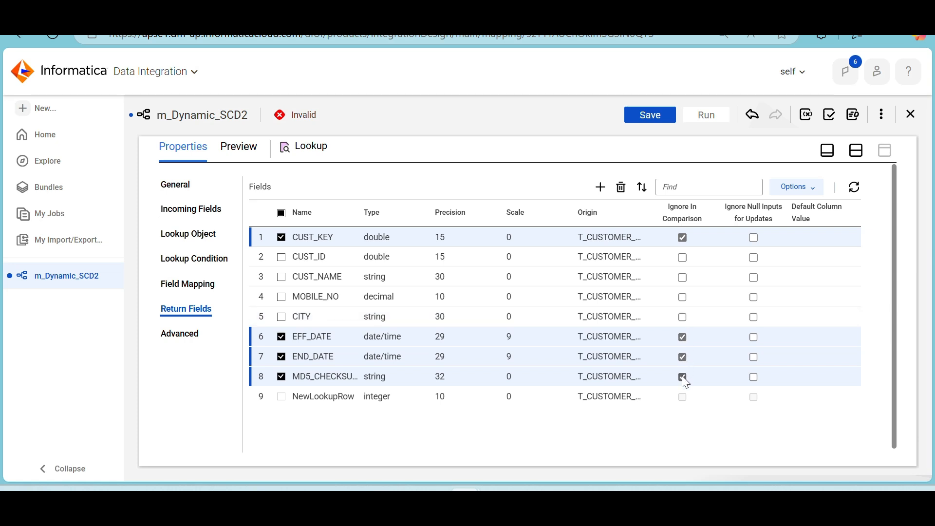
Recheck the Lookup's field mapping and advanced settings, and reopen its return fields
{"action": "left_click", "coordinate": [190, 288]}
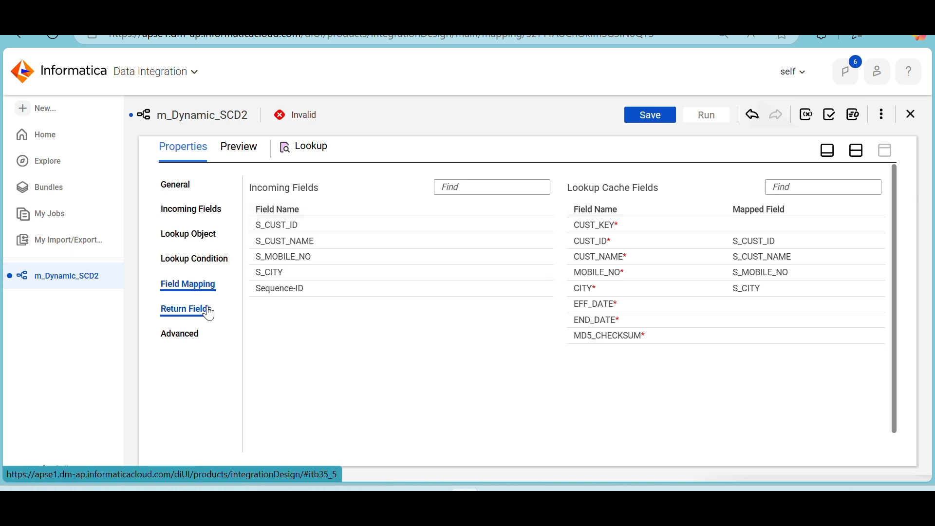
{"action": "left_click", "coordinate": [188, 338]}
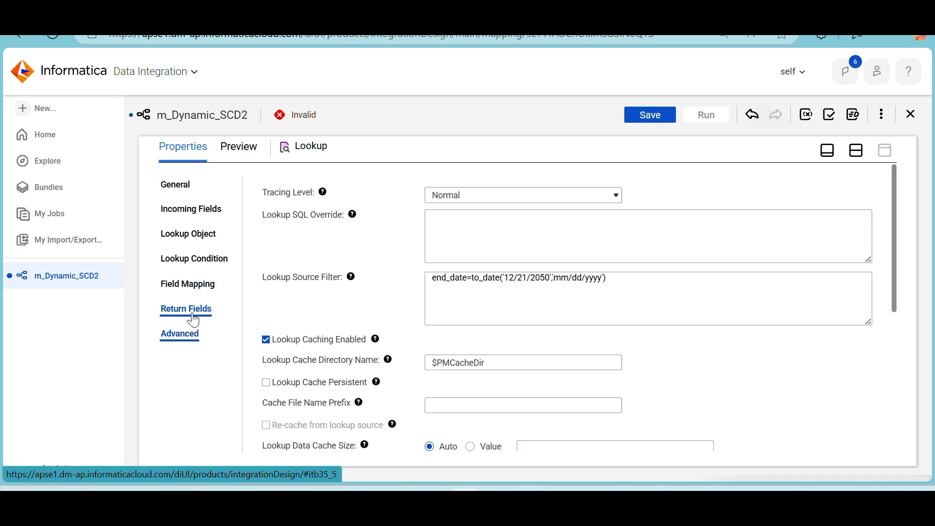
{"action": "left_click", "coordinate": [193, 316]}
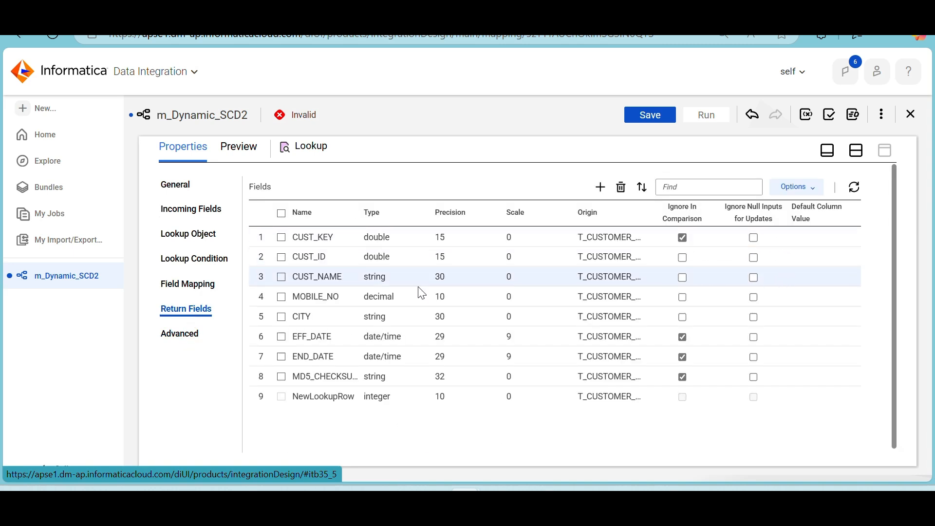
{"action": "left_click", "coordinate": [282, 338]}
{"action": "left_click", "coordinate": [282, 358]}
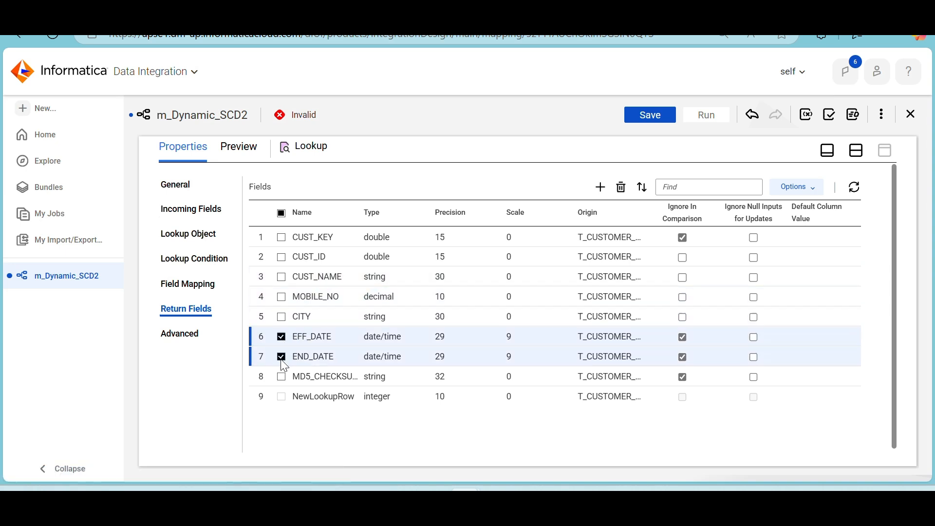
{"action": "left_click", "coordinate": [282, 378]}
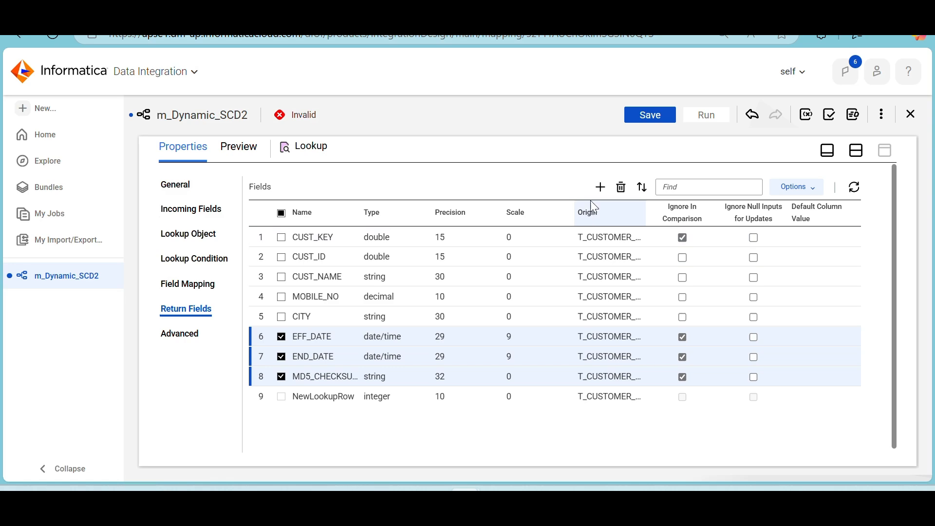
{"action": "left_click", "coordinate": [622, 188]}
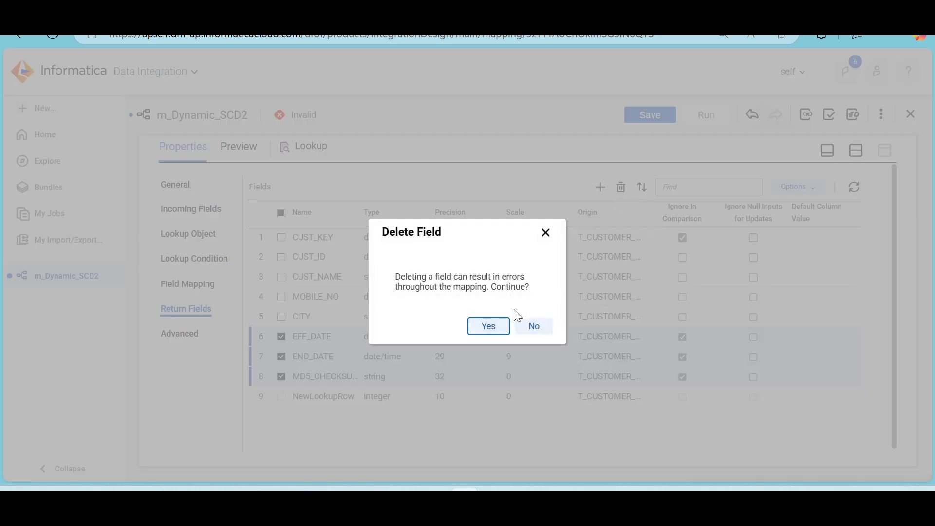
{"action": "left_click", "coordinate": [531, 326]}
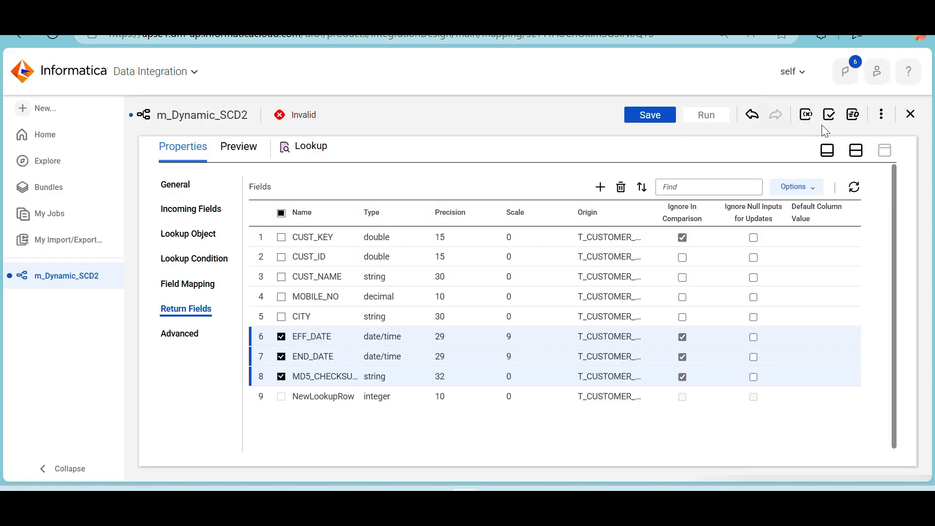
Save the m_Dynamic_SCD2 mapping and review its validation errors
{"action": "left_click", "coordinate": [666, 114]}
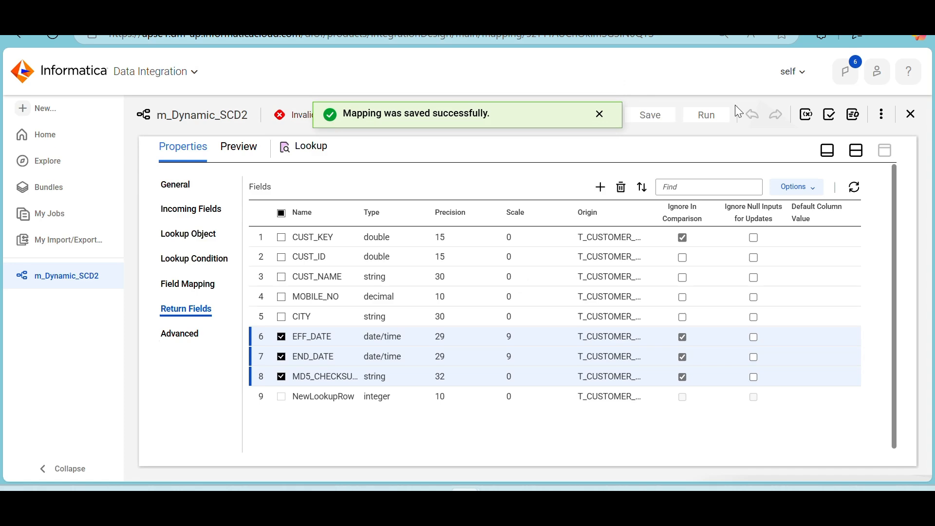
{"action": "left_click", "coordinate": [832, 115]}
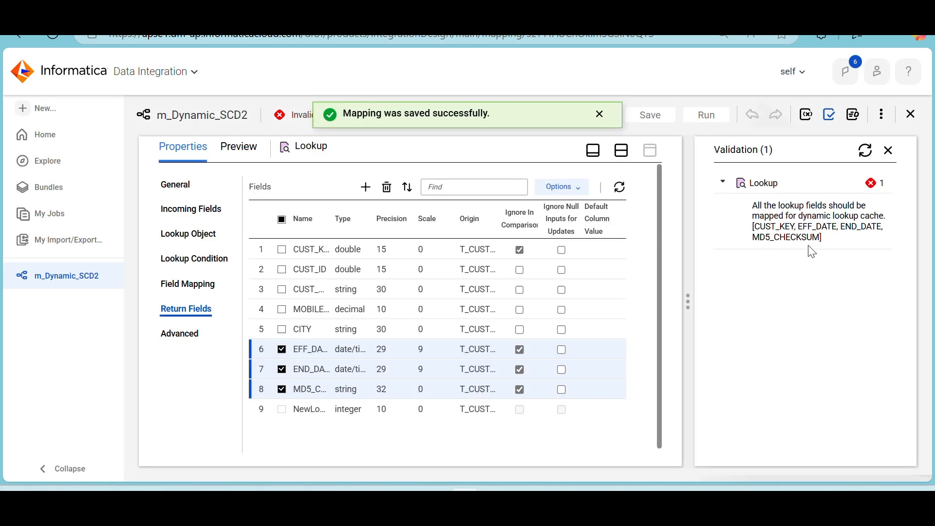
{"action": "left_click", "coordinate": [889, 152]}
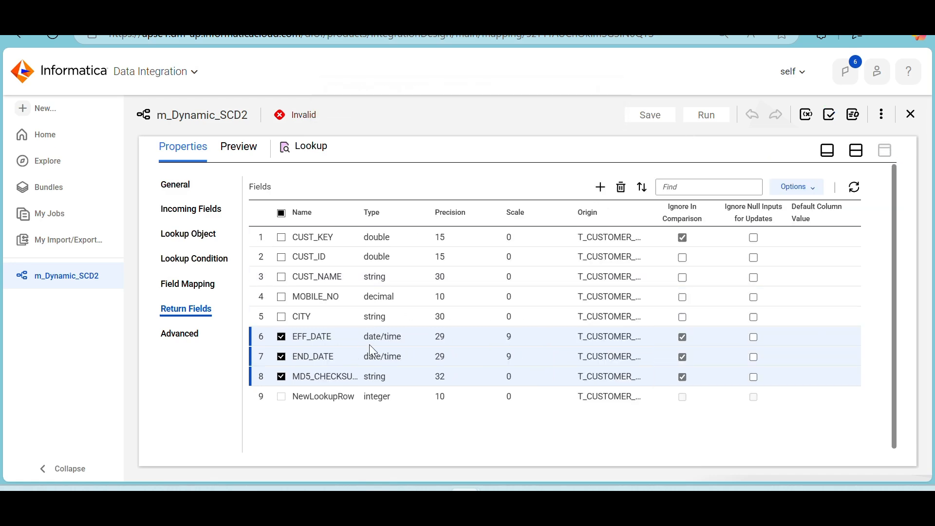
Try to delete EFF_DATE, END_DATE and MD5_CHECKSUM from the Lookup's return fields, and synchronize all fields
{"action": "left_click", "coordinate": [622, 191]}
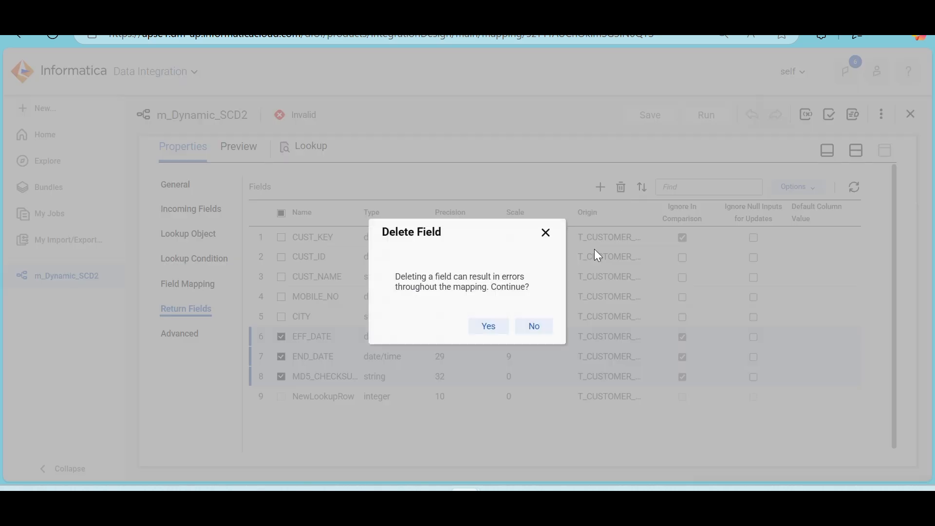
{"action": "left_click", "coordinate": [487, 327]}
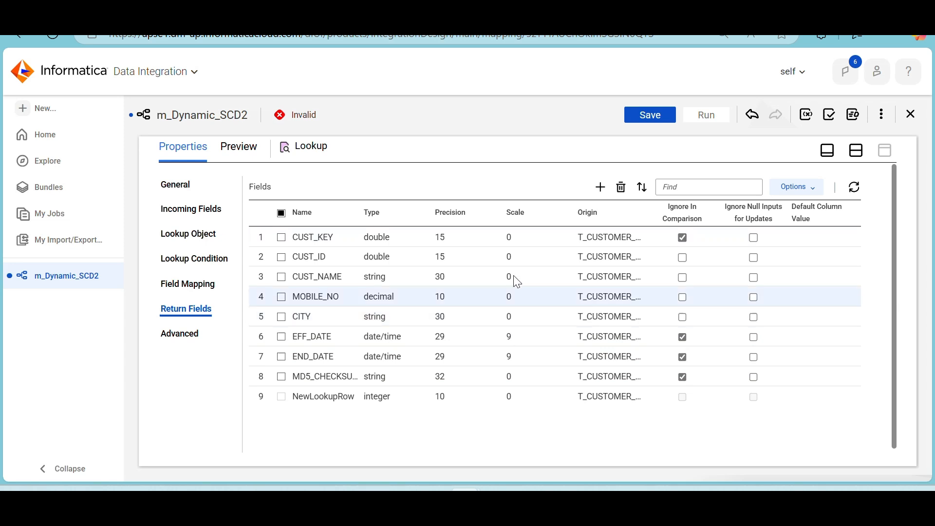
{"action": "left_click", "coordinate": [854, 190]}
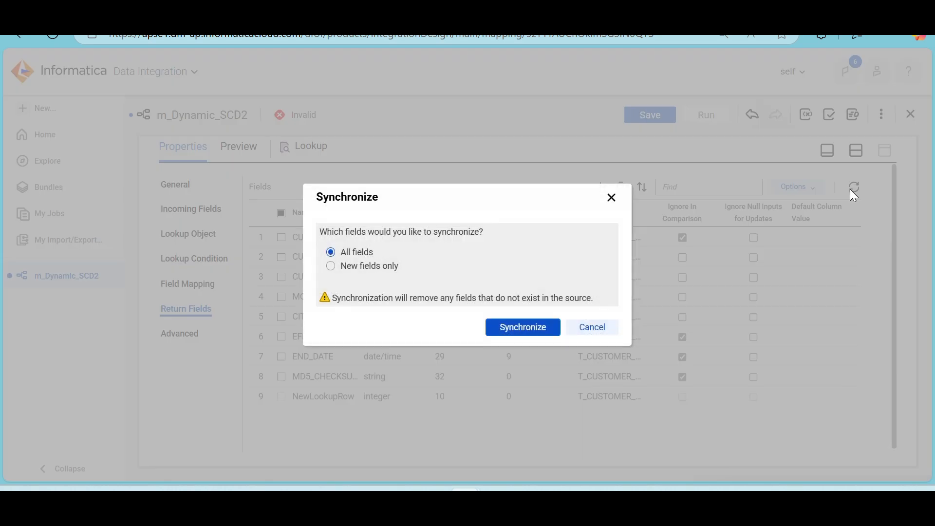
{"action": "left_click", "coordinate": [524, 331]}
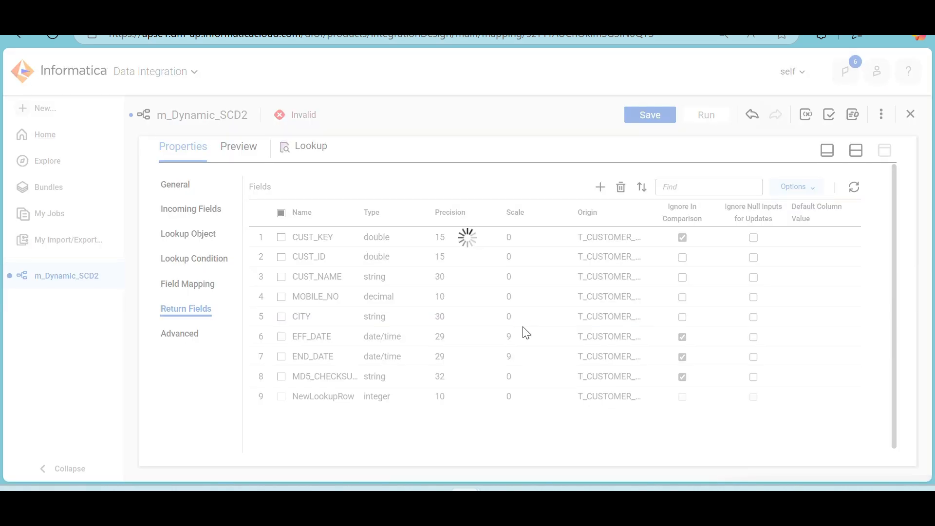
Turn off Ignore In Comparison for EFF_DATE, END_DATE and MD5_CHECKSUM and delete these three return fields from the Lookup
{"action": "left_click", "coordinate": [682, 336]}
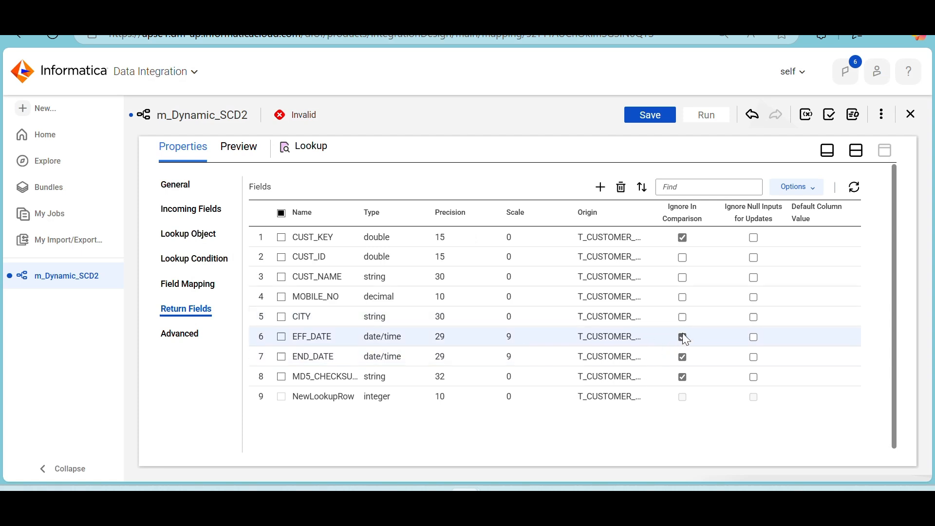
{"action": "left_click", "coordinate": [682, 357]}
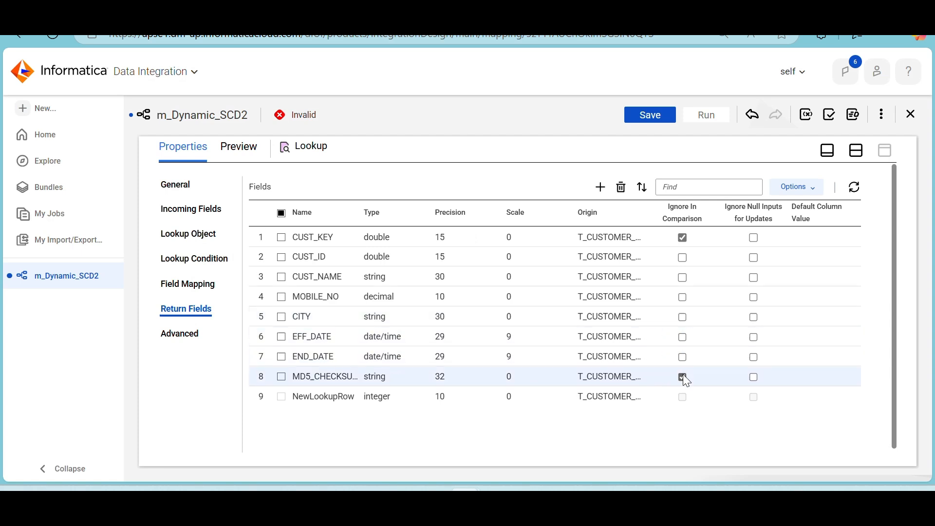
{"action": "left_click", "coordinate": [682, 377]}
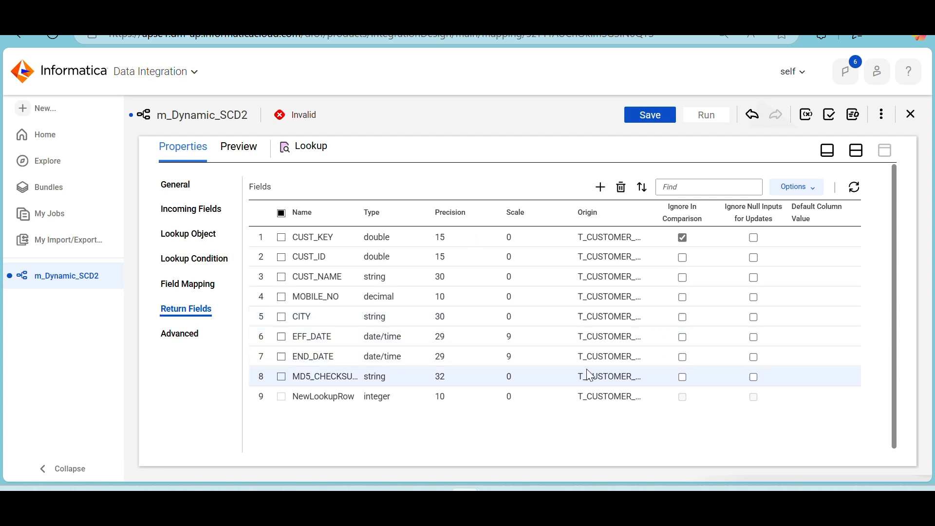
{"action": "left_click", "coordinate": [281, 377]}
{"action": "left_click", "coordinate": [281, 357]}
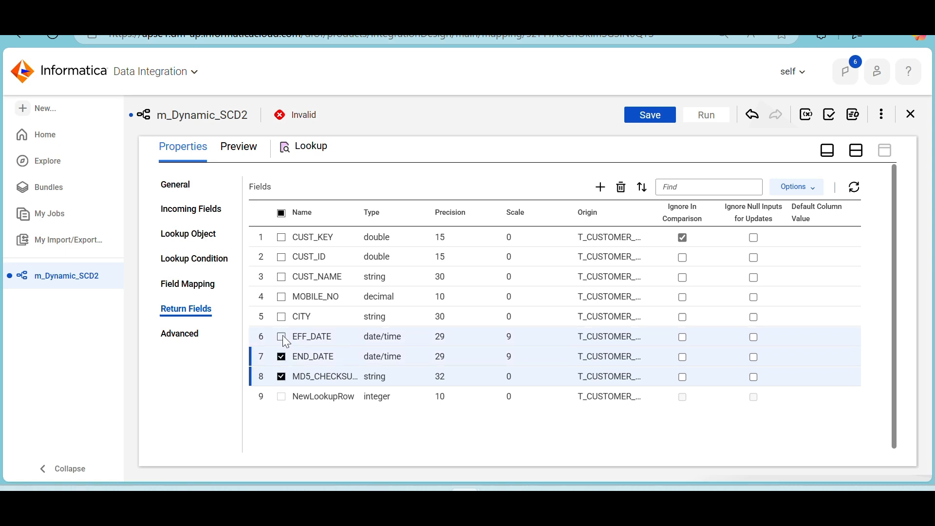
{"action": "left_click", "coordinate": [282, 336]}
{"action": "left_click", "coordinate": [622, 187]}
{"action": "left_click", "coordinate": [485, 325]}
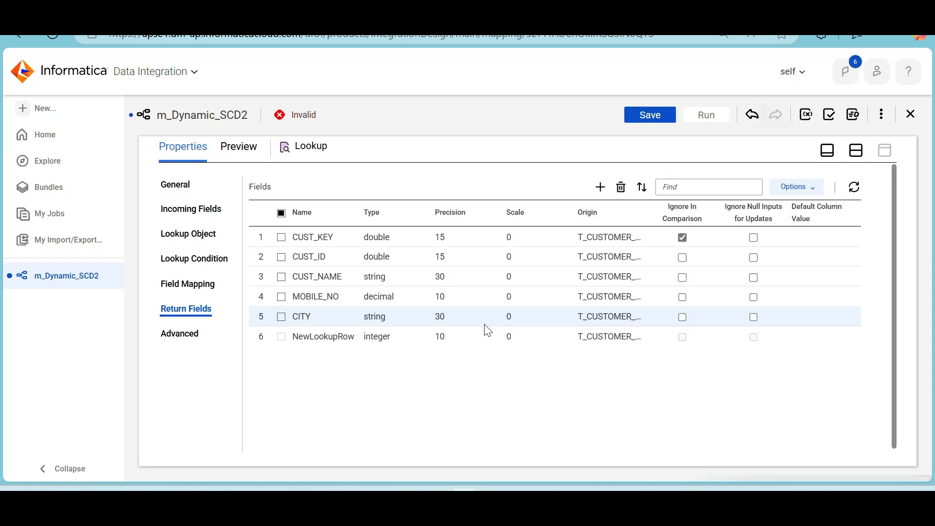
Map S_CUST_ID to the CUST_KEY lookup cache field and save the mapping
{"action": "left_click", "coordinate": [189, 287]}
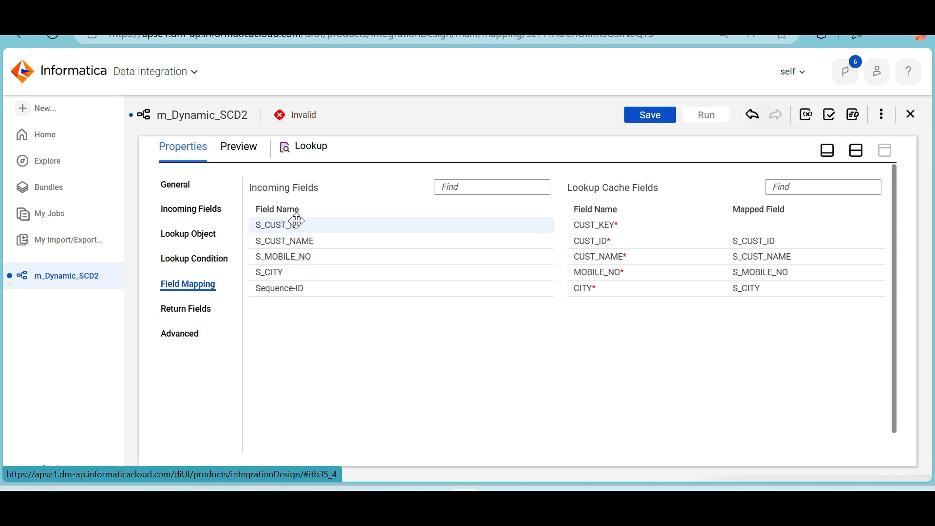
{"action": "left_click", "coordinate": [195, 310]}
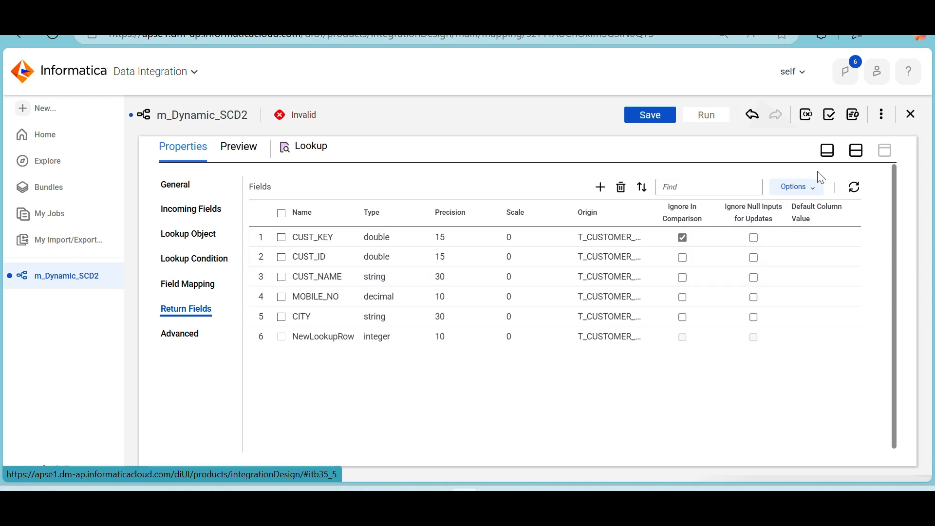
{"action": "left_click", "coordinate": [638, 115]}
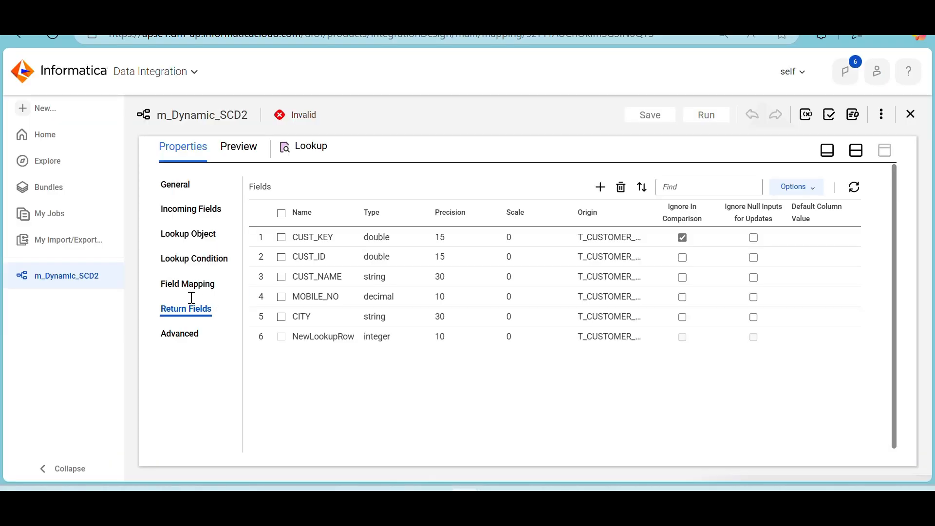
Check the Lookup's field mapping and CUST_KEY comparison setting, and look over the transformation flow in the design canvas
{"action": "left_click", "coordinate": [188, 285]}
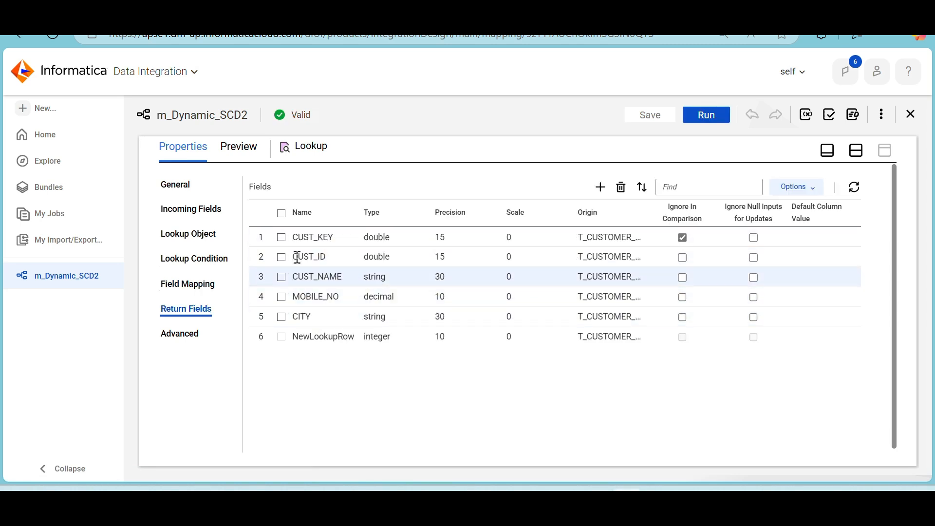
{"action": "left_click", "coordinate": [188, 285]}
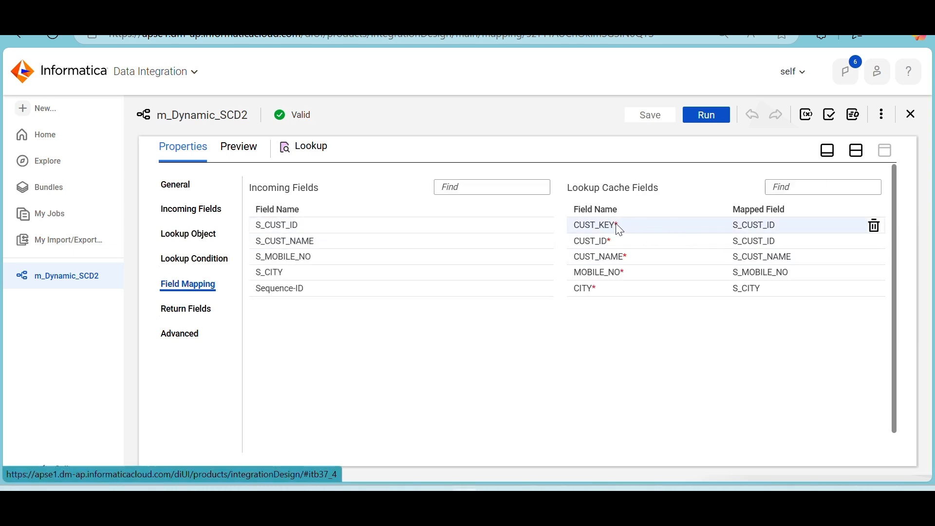
{"action": "left_click", "coordinate": [176, 311]}
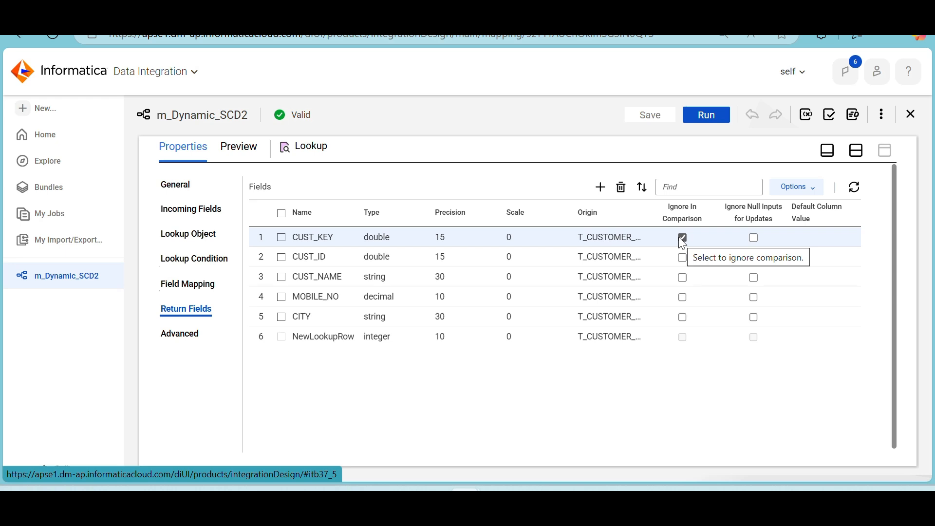
{"action": "left_click", "coordinate": [857, 154]}
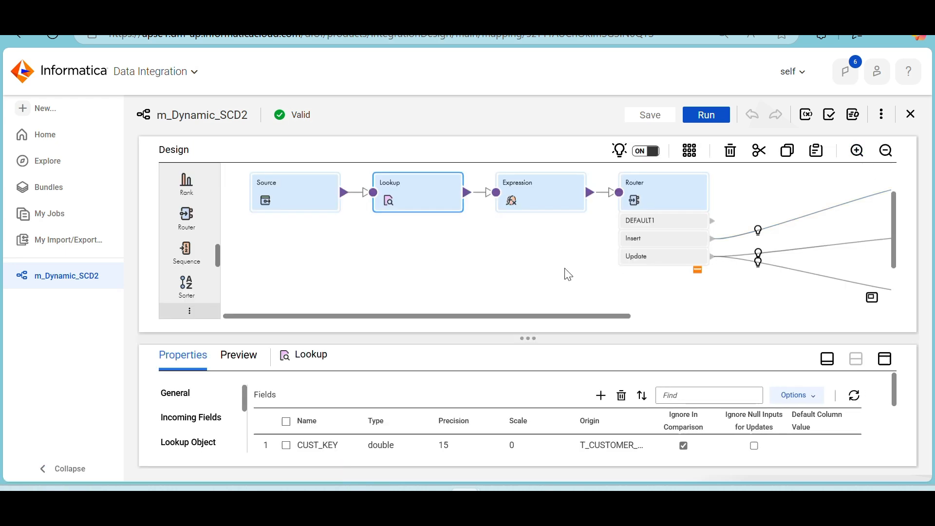
{"action": "scroll", "coordinate": [541, 231], "scroll_direction": "right", "scroll_amount": 5}
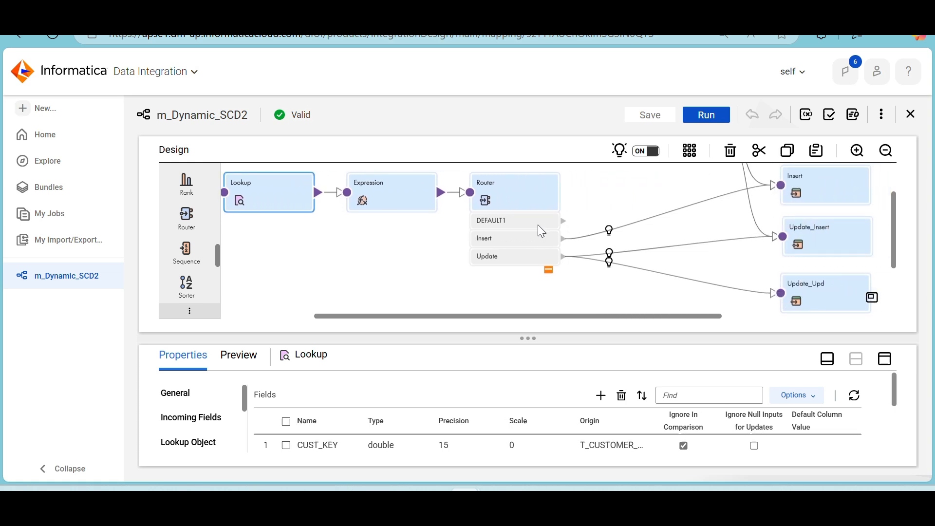
{"action": "scroll", "coordinate": [541, 230], "scroll_direction": "up", "scroll_amount": 3}
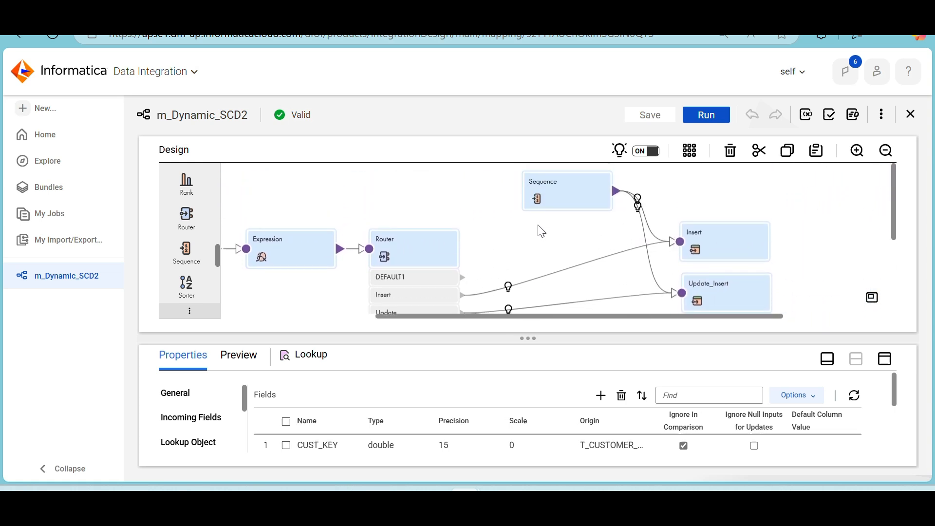
Create a mapping task named mt_Dynamic_SCD2 from this mapping, using the user's own agent as the runtime environment
{"action": "left_click", "coordinate": [883, 115]}
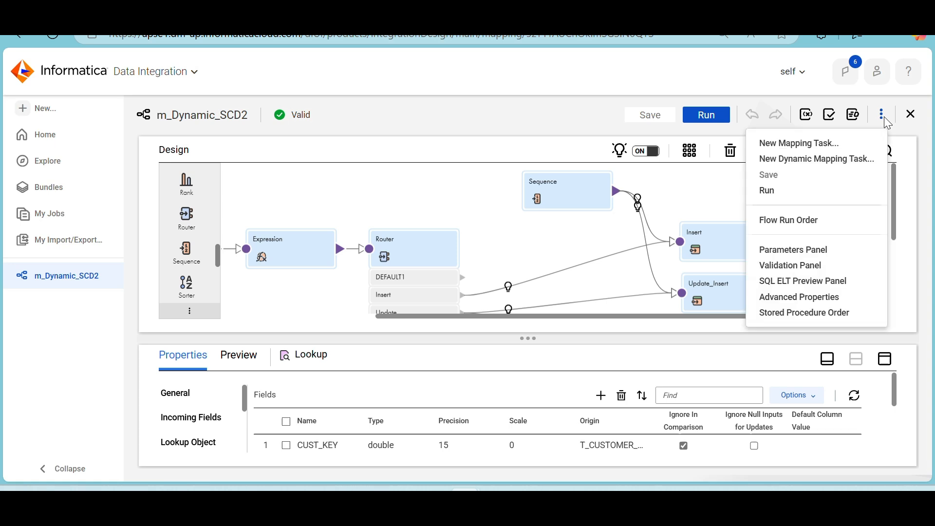
{"action": "left_click", "coordinate": [831, 145]}
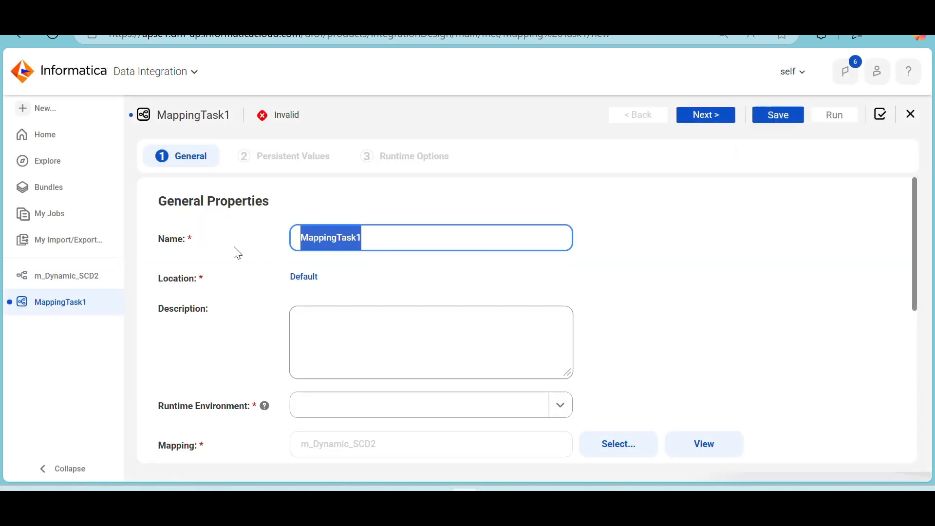
{"action": "type", "text": "mt_Dynamic_SCD2"}
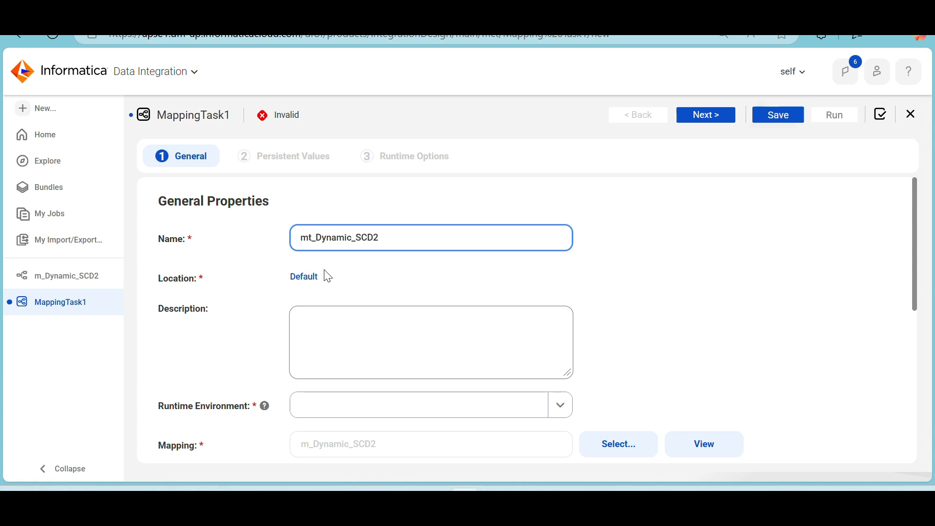
{"action": "scroll", "coordinate": [324, 273], "scroll_direction": "down", "scroll_amount": 3}
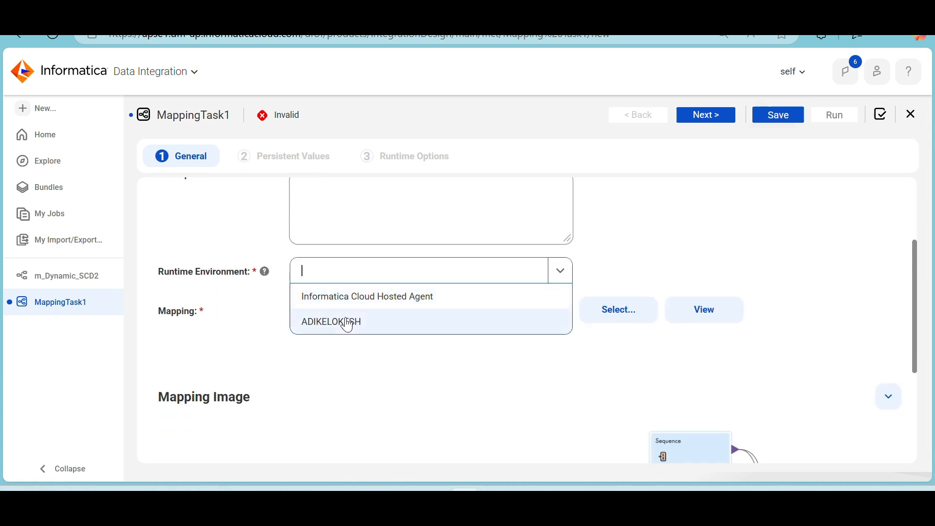
{"action": "left_click", "coordinate": [345, 321]}
{"action": "scroll", "coordinate": [350, 324], "scroll_direction": "down", "scroll_amount": 4}
{"action": "scroll", "coordinate": [349, 323], "scroll_direction": "up", "scroll_amount": 5}
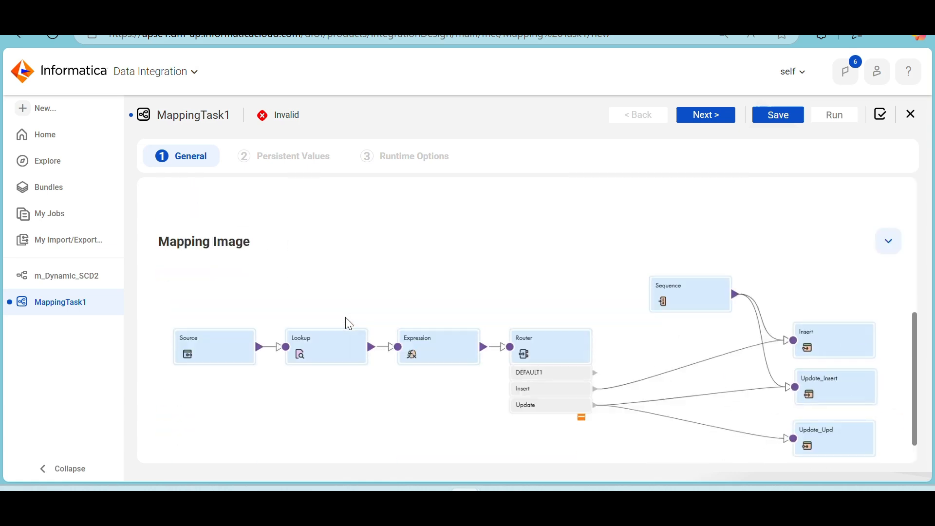
Keep the default persistent values and runtime options and save the mapping task
{"action": "left_click", "coordinate": [719, 121]}
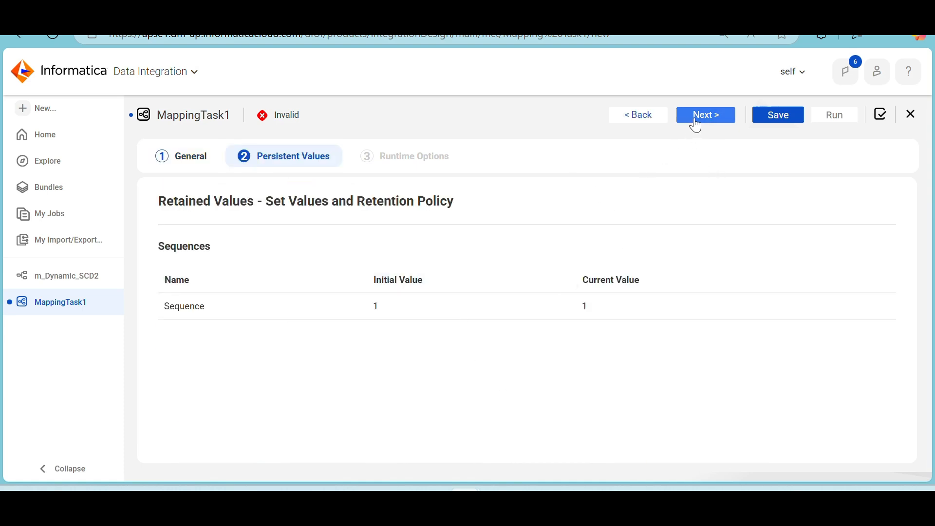
{"action": "left_click", "coordinate": [718, 119]}
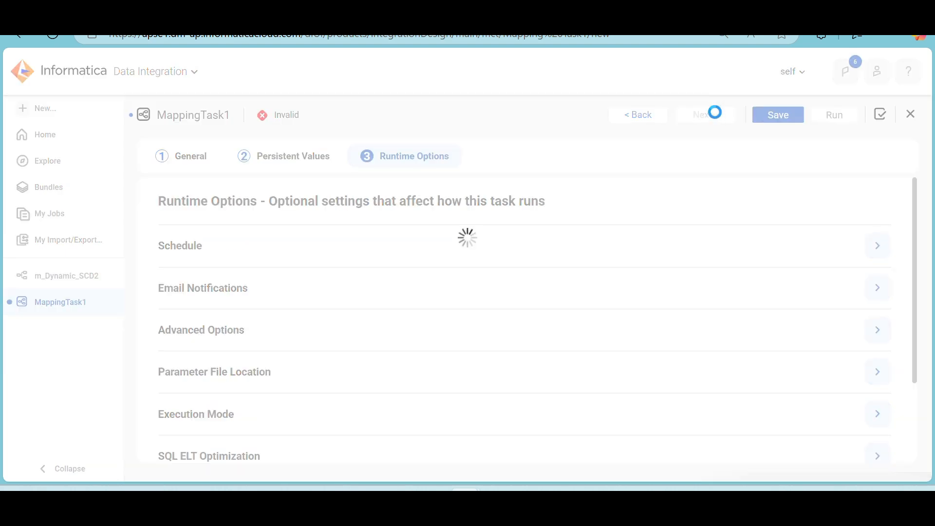
{"action": "left_click", "coordinate": [778, 116]}
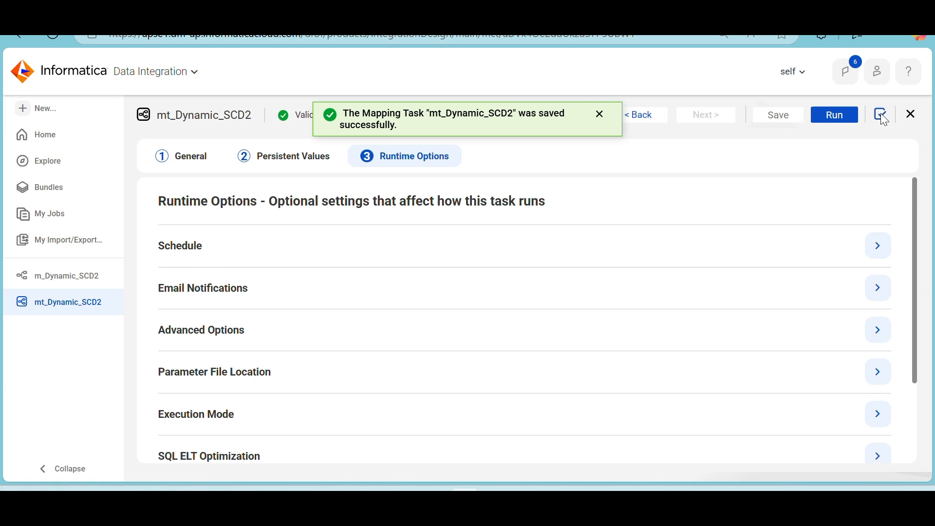
Run the mt_Dynamic_SCD2 task, open its job in My Jobs, and switch to the t_customer_dyn query in SQL Developer
{"action": "left_click", "coordinate": [845, 116]}
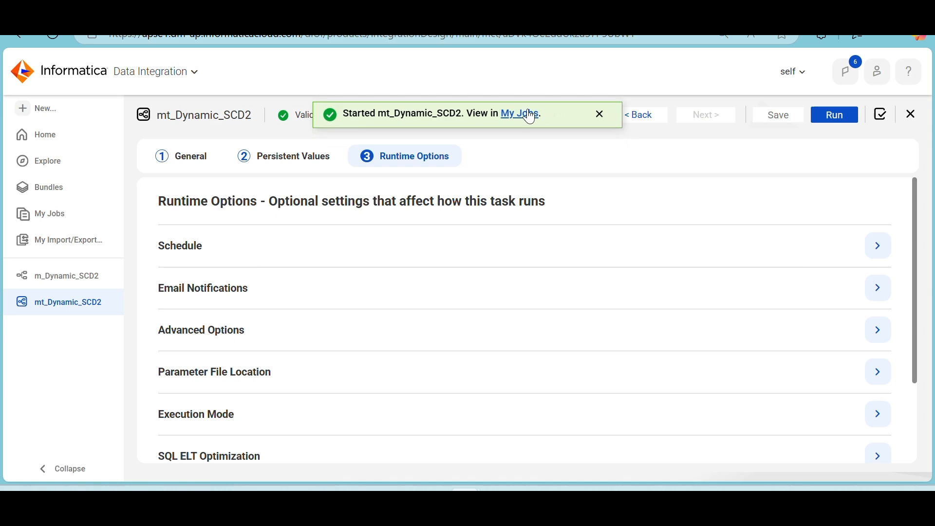
{"action": "left_click", "coordinate": [531, 117]}
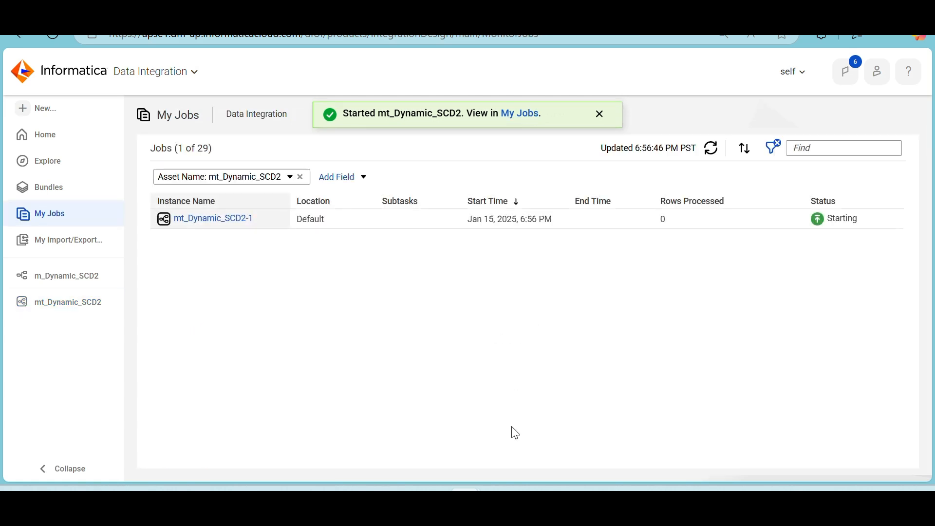
{"action": "left_click", "coordinate": [530, 497]}
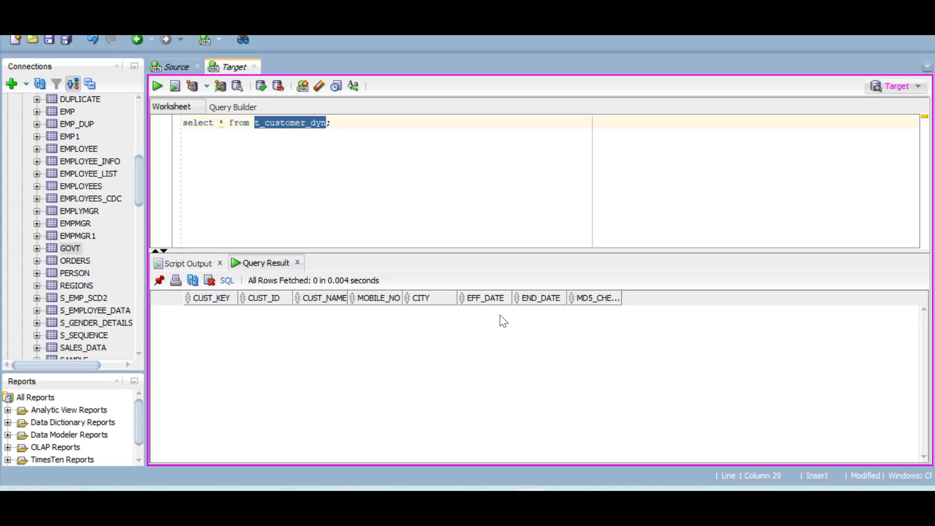
{"action": "left_click", "coordinate": [295, 184]}
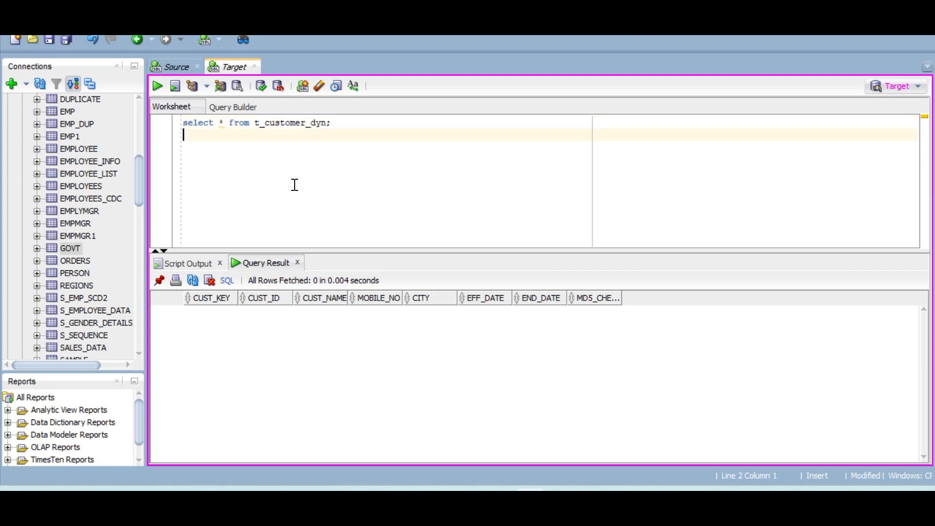
Switch back to Informatica and refresh the job list until the mt_Dynamic_SCD2 run finishes
{"action": "key", "text": "alt+Tab"}
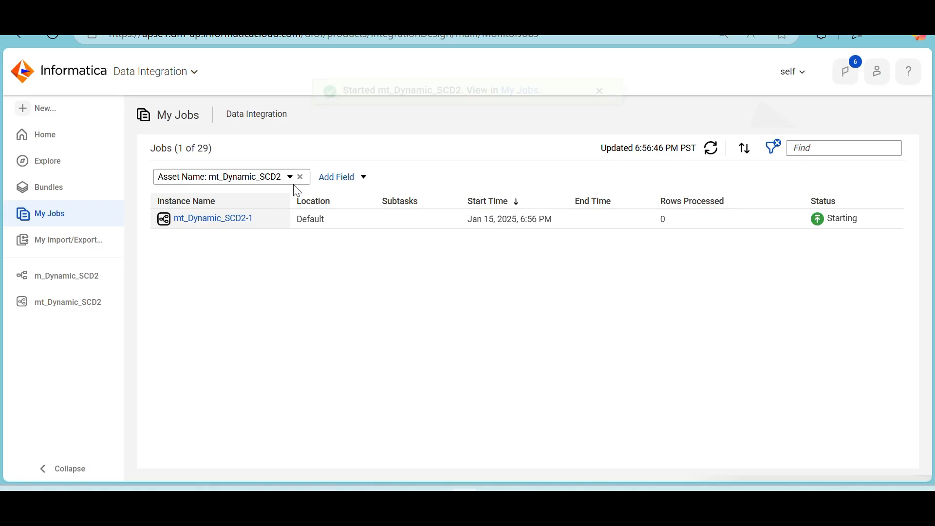
{"action": "left_click", "coordinate": [712, 155]}
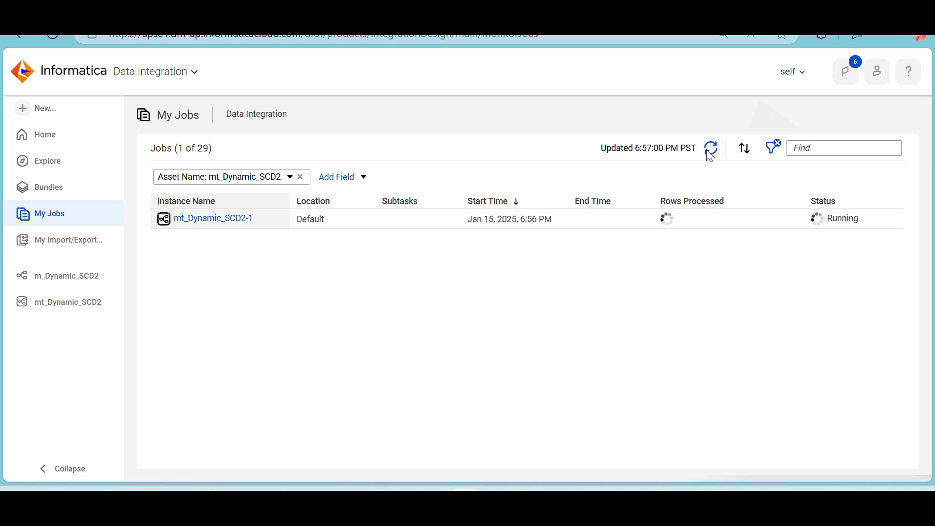
{"action": "left_click", "coordinate": [712, 155]}
{"action": "left_click", "coordinate": [711, 155]}
{"action": "left_click", "coordinate": [712, 155]}
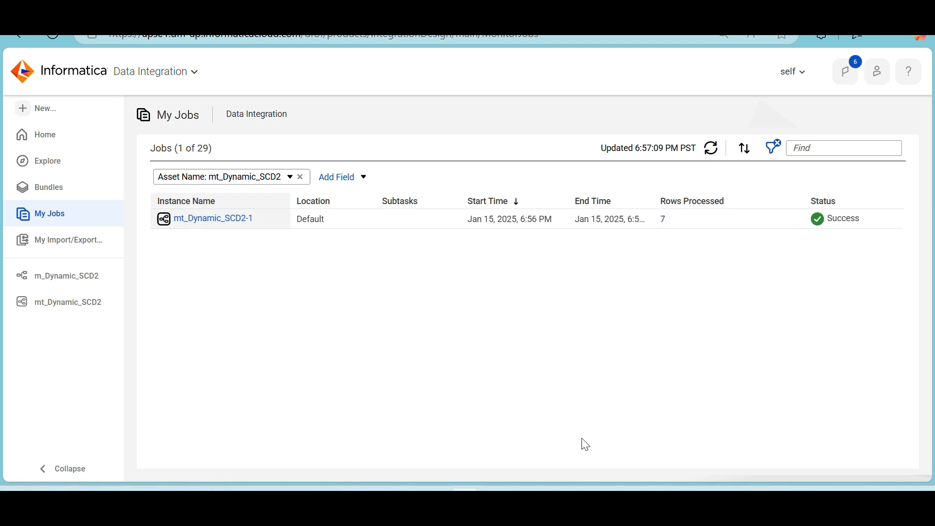
Switch to SQL Developer, rerun the t_customer_dyn query on the Target connection and inspect the CUST_ID column of the result
{"action": "left_click", "coordinate": [530, 490]}
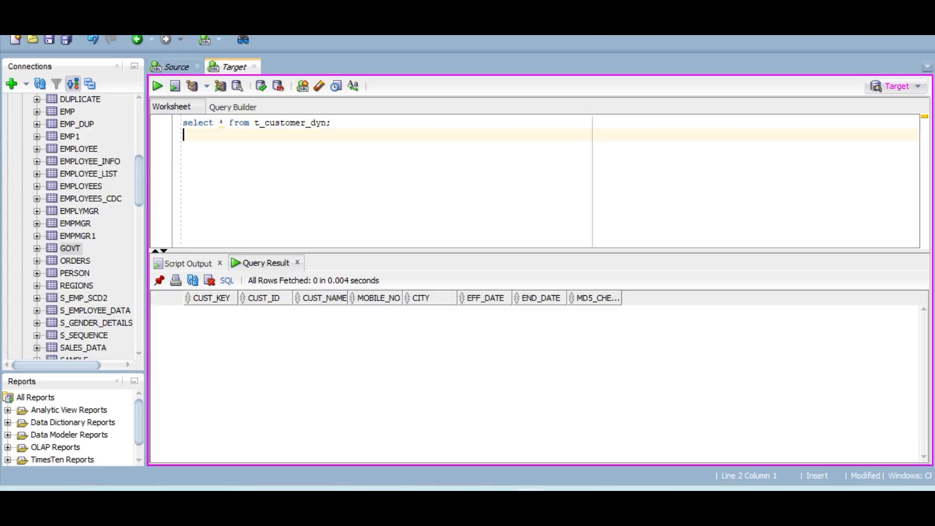
{"action": "left_click", "coordinate": [185, 69]}
{"action": "left_click", "coordinate": [219, 119]}
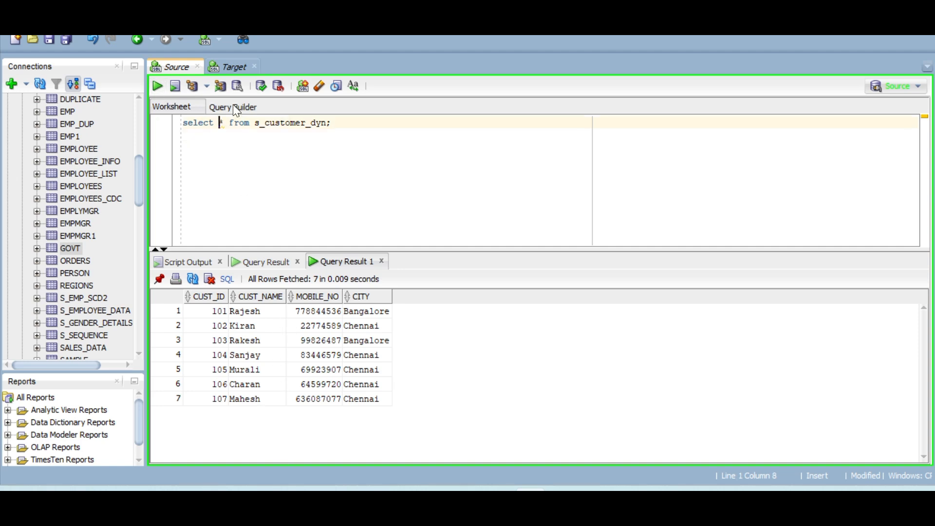
{"action": "left_click", "coordinate": [228, 66]}
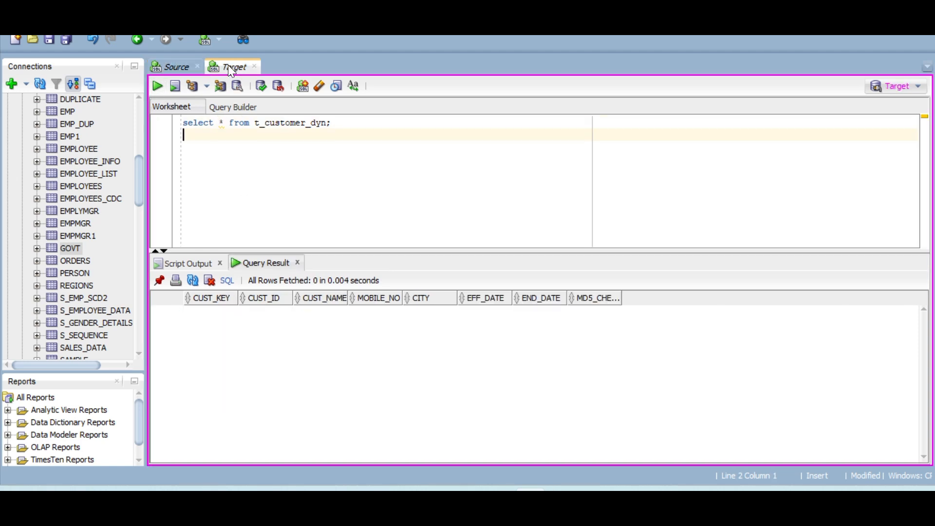
{"action": "left_click", "coordinate": [210, 121]}
{"action": "left_click", "coordinate": [156, 84]}
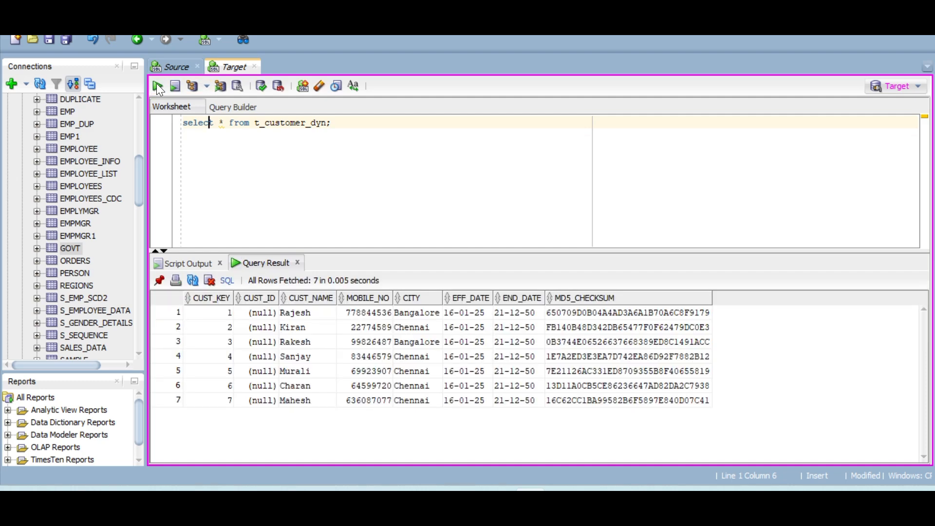
{"action": "left_click", "coordinate": [588, 315]}
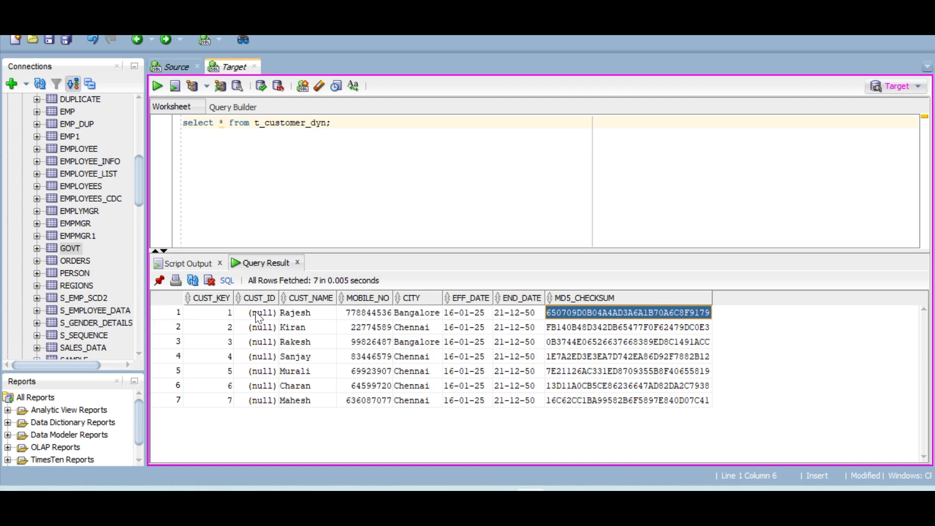
{"action": "left_click_drag", "start_coordinate": [259, 318], "coordinate": [258, 401]}
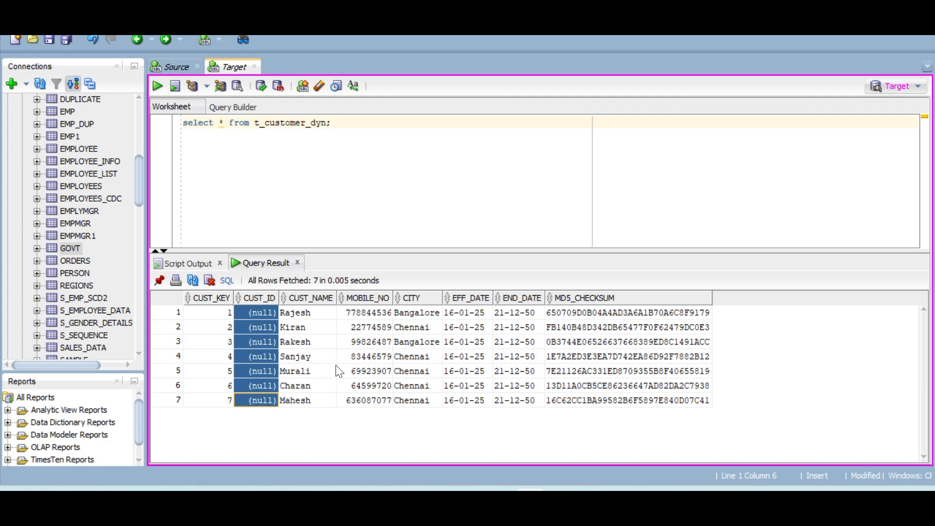
Switch back to Informatica and open the field mapping of the Insert target in the m_Dynamic_SCD2 mapping, enlarged to full view
{"action": "mouse_move", "coordinate": [465, 492]}
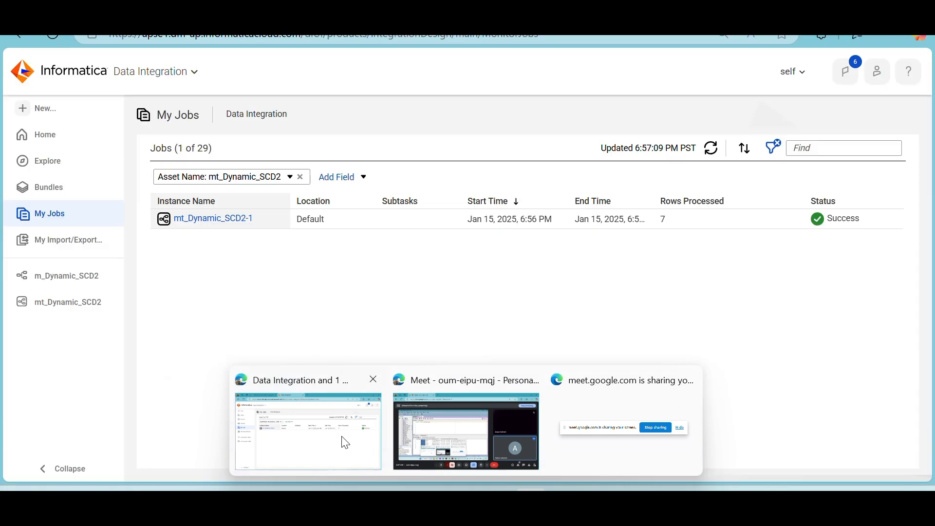
{"action": "left_click", "coordinate": [342, 440]}
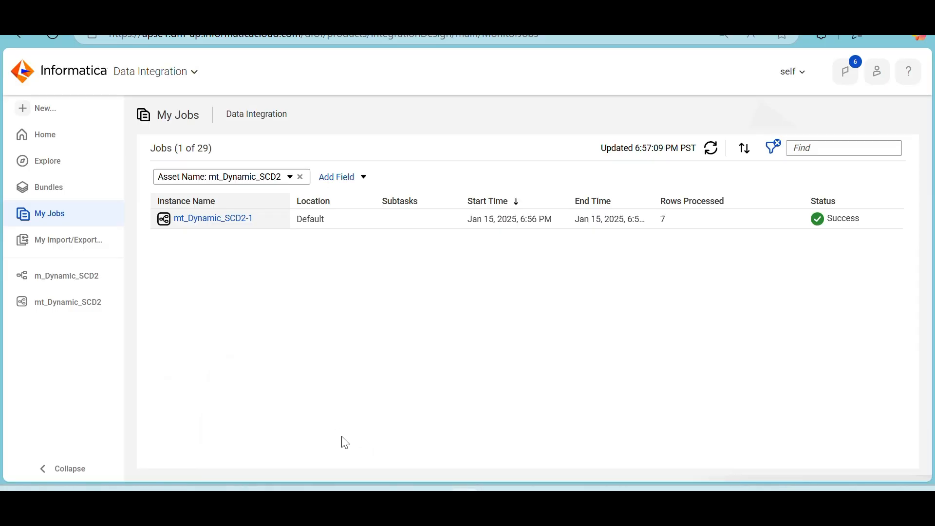
{"action": "left_click", "coordinate": [57, 281]}
{"action": "left_click", "coordinate": [730, 246]}
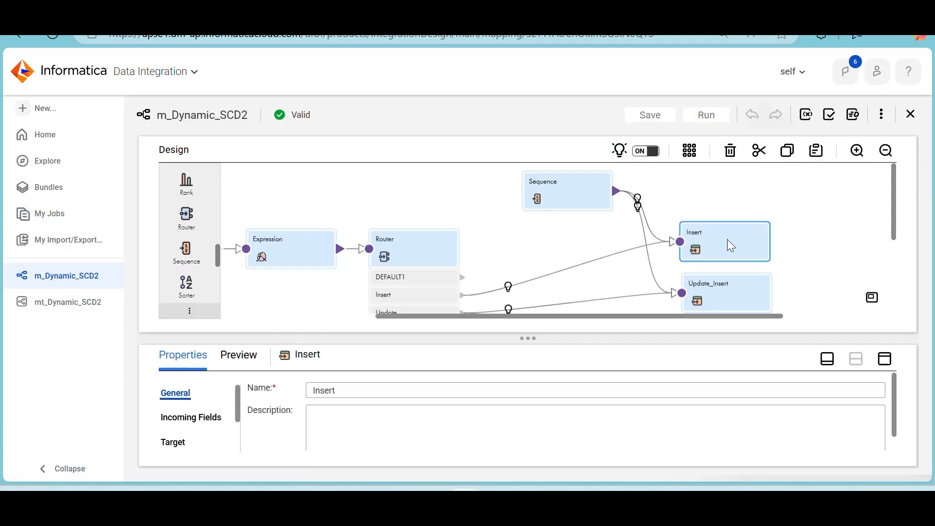
{"action": "left_click", "coordinate": [885, 359]}
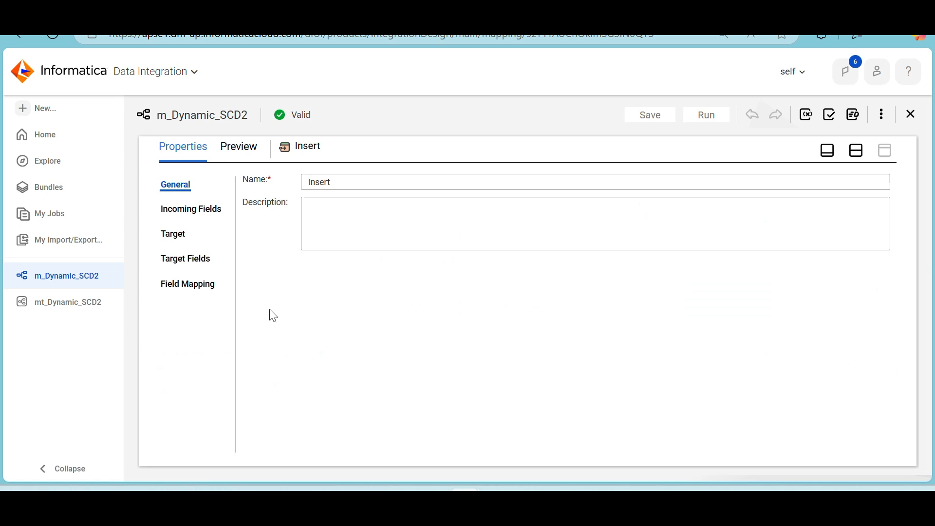
{"action": "left_click", "coordinate": [194, 293]}
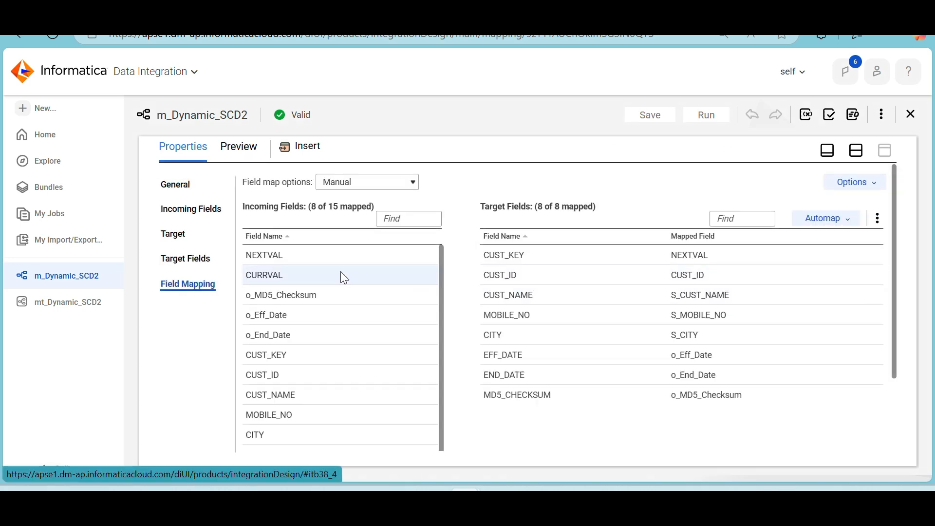
Unmap CUST_ID in the Insert target and map the incoming field S_CUST_ID to it instead, then restore the split view
{"action": "mouse_move", "coordinate": [380, 366]}
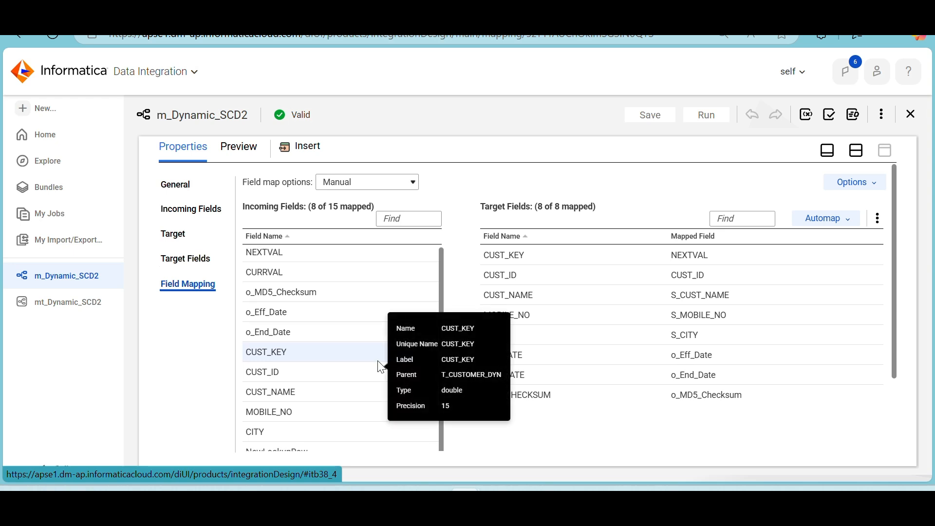
{"action": "scroll", "coordinate": [380, 366], "scroll_direction": "down", "scroll_amount": 3}
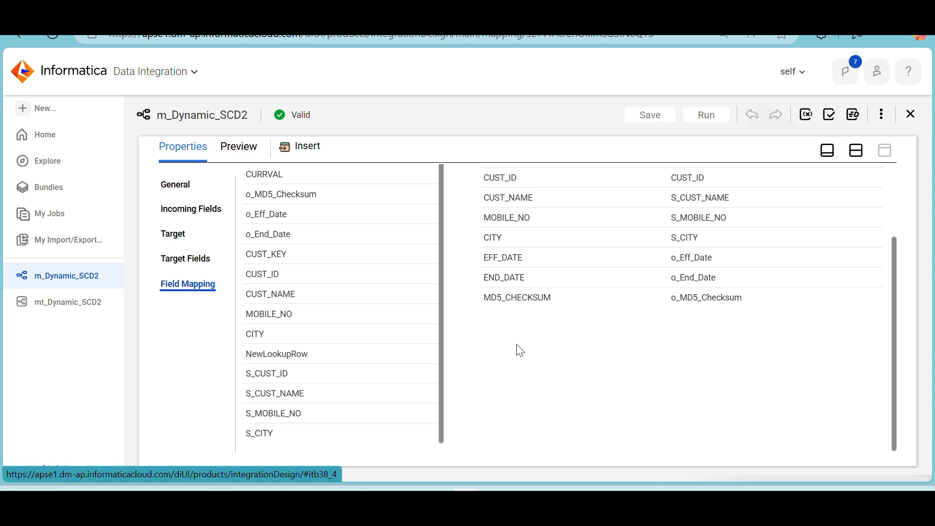
{"action": "scroll", "coordinate": [519, 350], "scroll_direction": "up", "scroll_amount": 2}
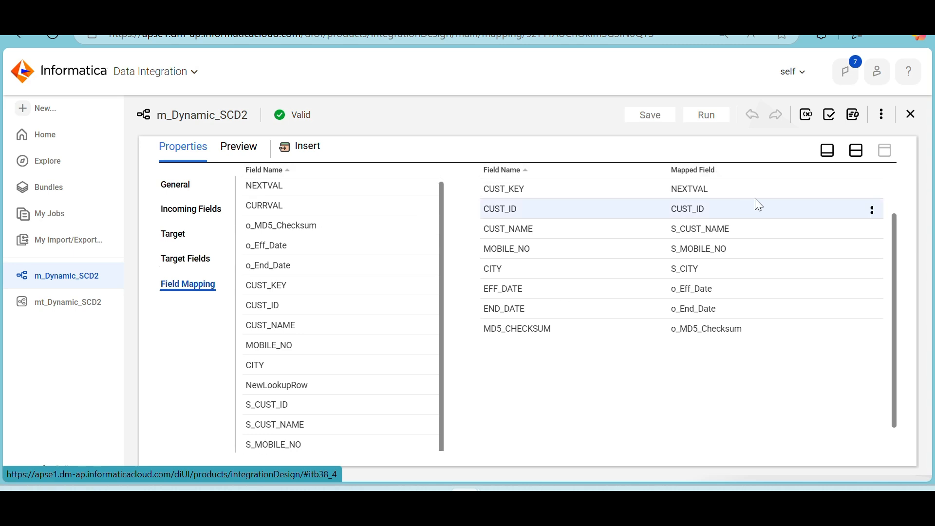
{"action": "left_click", "coordinate": [873, 209]}
{"action": "left_click", "coordinate": [873, 210]}
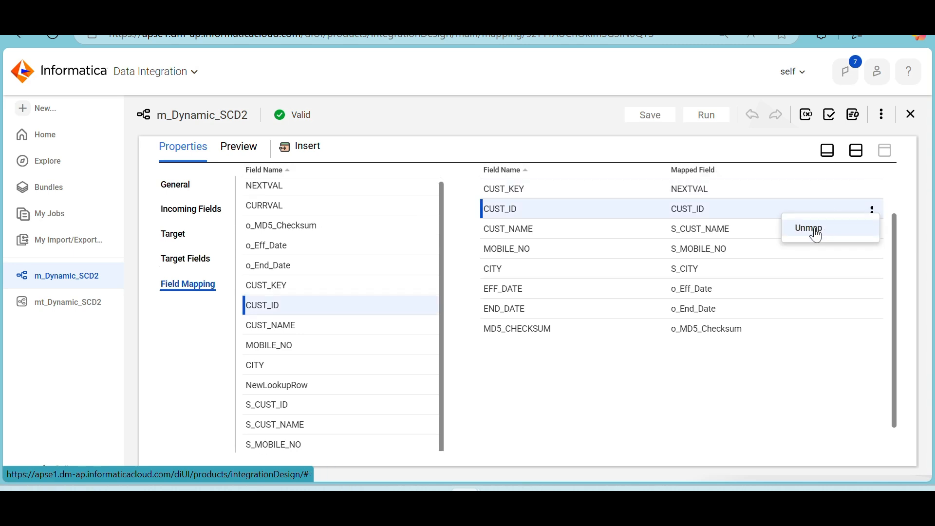
{"action": "left_click", "coordinate": [811, 231]}
{"action": "scroll", "coordinate": [428, 333], "scroll_direction": "down", "scroll_amount": 1}
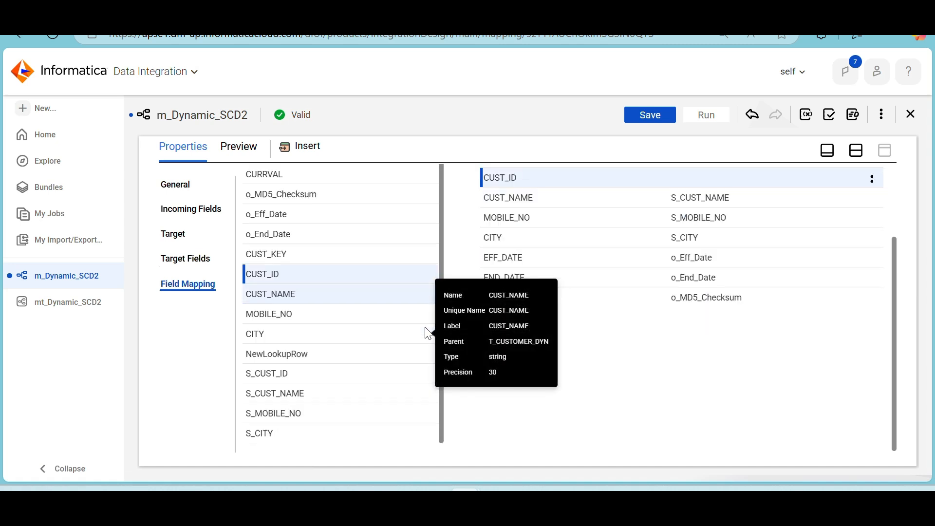
{"action": "left_click_drag", "start_coordinate": [325, 374], "coordinate": [678, 176]}
{"action": "scroll", "coordinate": [328, 388], "scroll_direction": "down", "scroll_amount": 1}
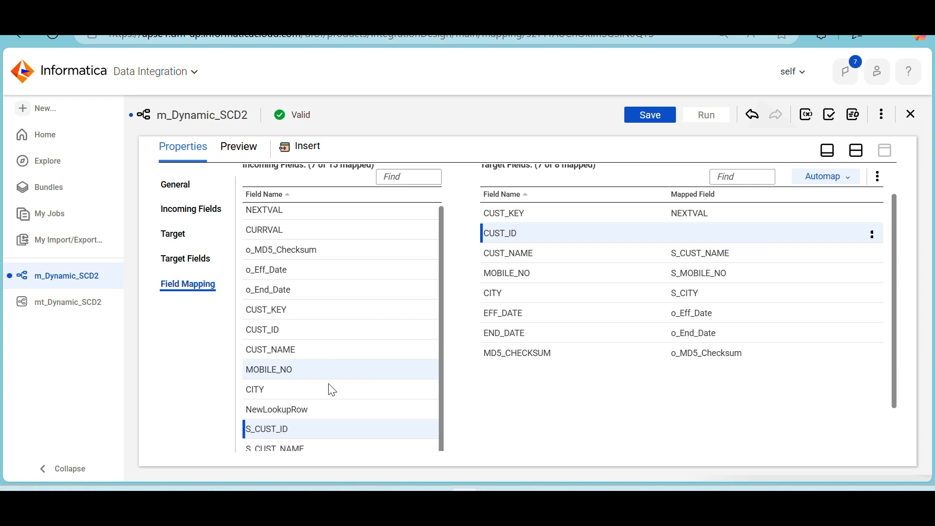
{"action": "left_click_drag", "start_coordinate": [284, 428], "coordinate": [692, 232]}
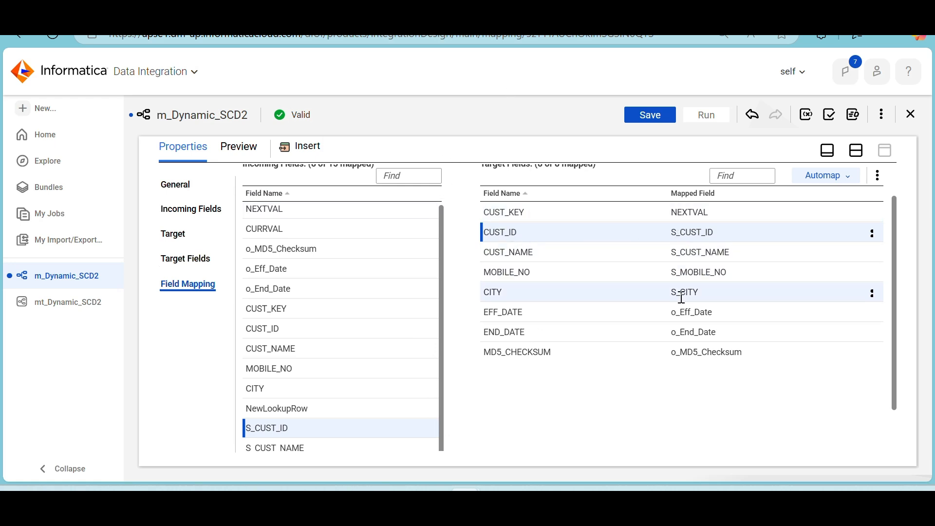
{"action": "left_click", "coordinate": [857, 151]}
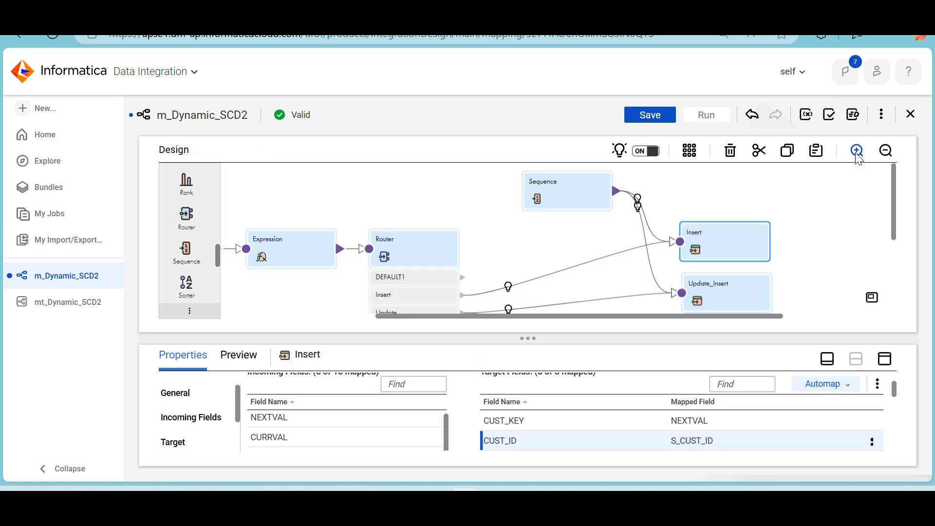
In the Update_Insert target's field mapping, replace the CUST_ID mapping with the incoming field S_CUST_ID
{"action": "left_click", "coordinate": [730, 291]}
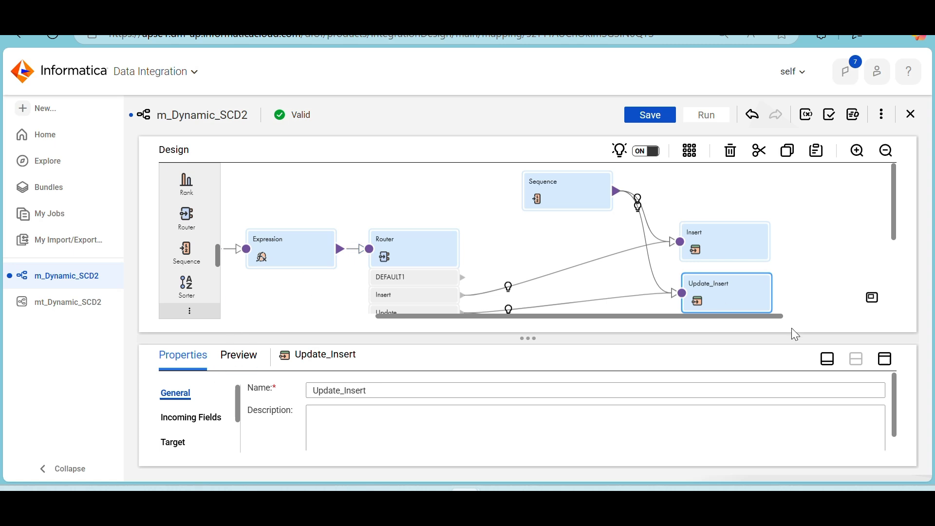
{"action": "left_click", "coordinate": [885, 360]}
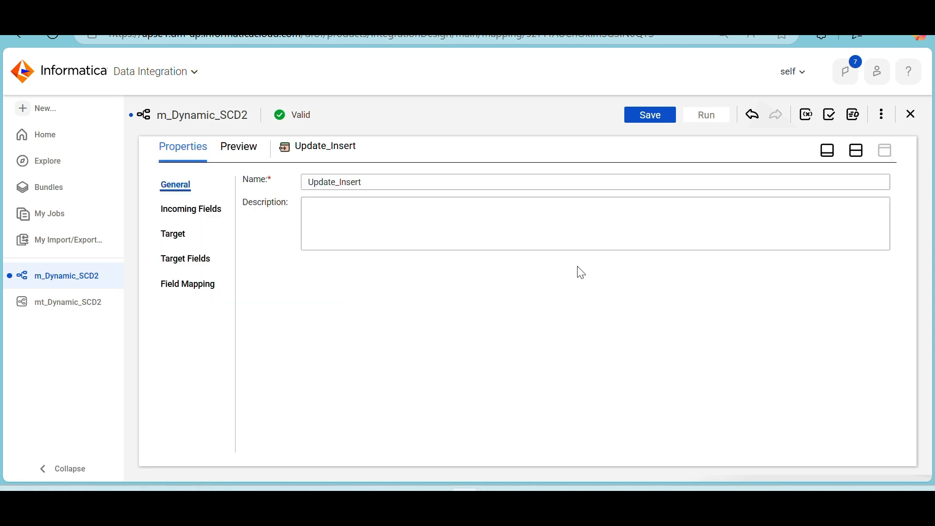
{"action": "left_click", "coordinate": [187, 286]}
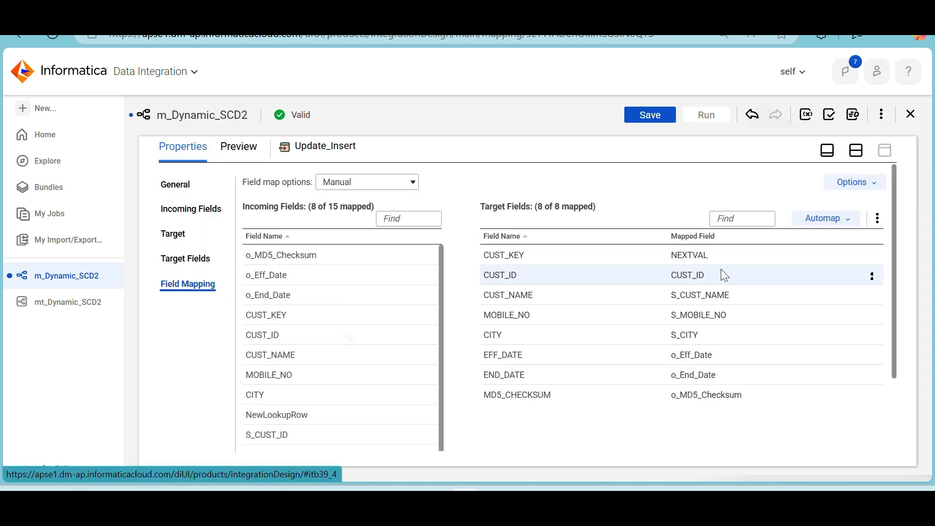
{"action": "left_click", "coordinate": [872, 281]}
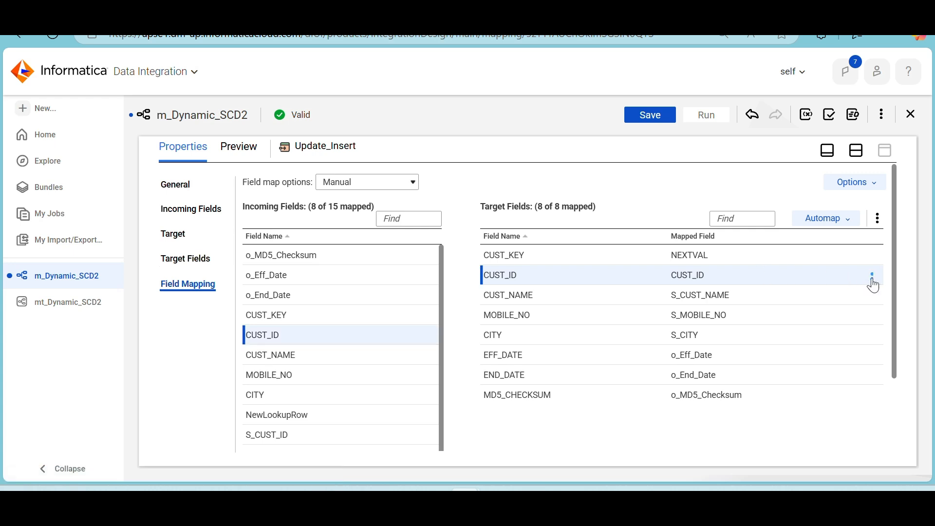
{"action": "left_click", "coordinate": [872, 282]}
{"action": "left_click", "coordinate": [816, 302]}
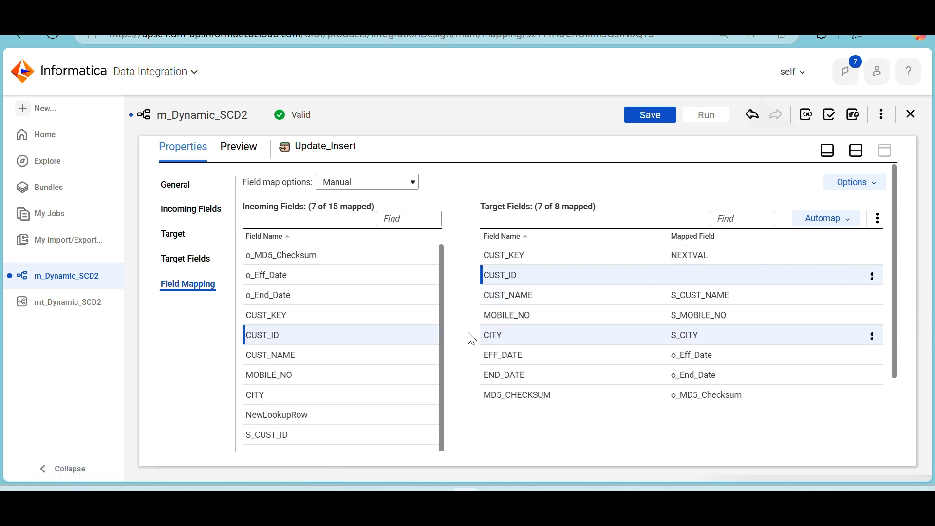
{"action": "scroll", "coordinate": [349, 347], "scroll_direction": "down", "scroll_amount": 1}
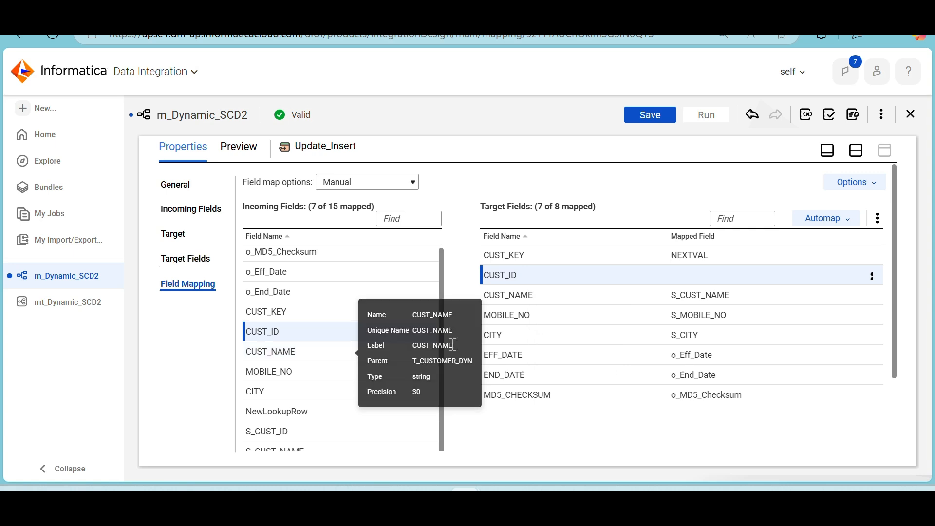
{"action": "scroll", "coordinate": [476, 357], "scroll_direction": "down", "scroll_amount": 1}
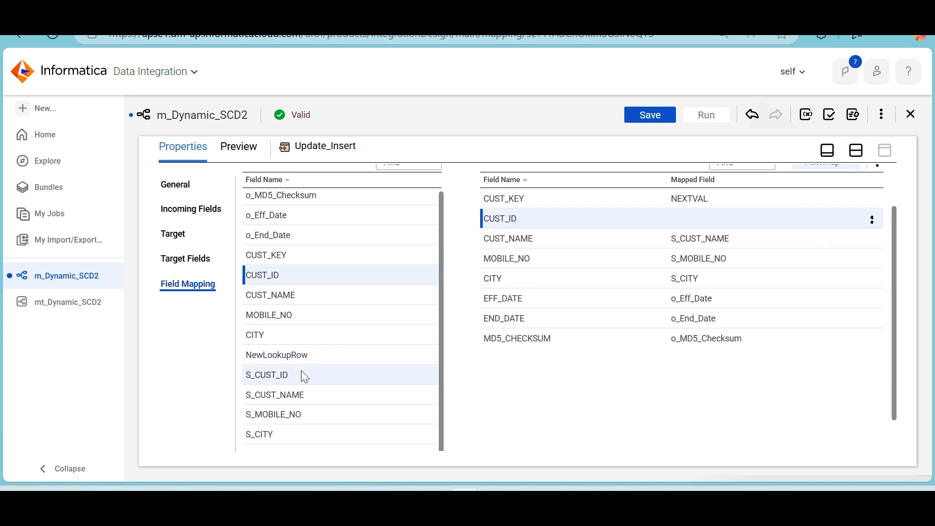
{"action": "left_click_drag", "start_coordinate": [301, 374], "coordinate": [682, 218]}
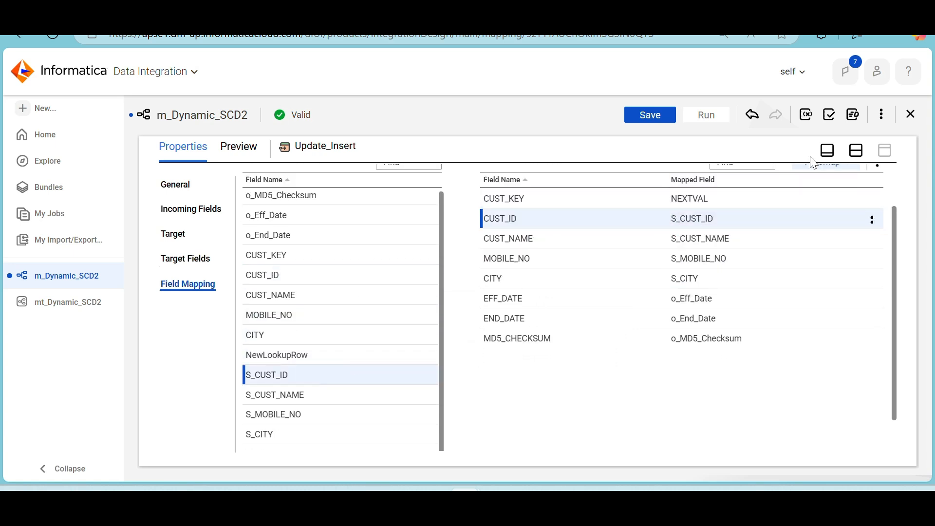
{"action": "left_click", "coordinate": [857, 151]}
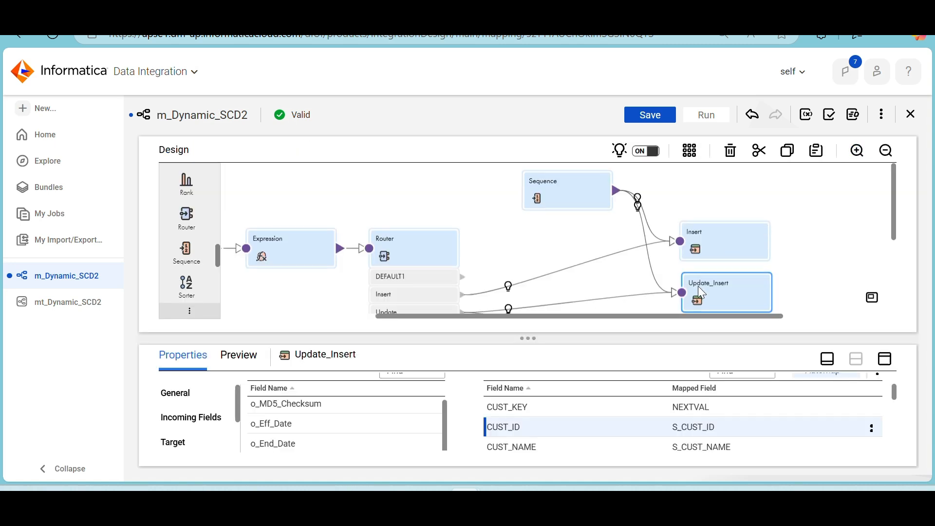
Select the Update_Upd target and save the m_Dynamic_SCD2 mapping
{"action": "scroll", "coordinate": [700, 289], "scroll_direction": "down", "scroll_amount": 2}
{"action": "left_click", "coordinate": [714, 259]}
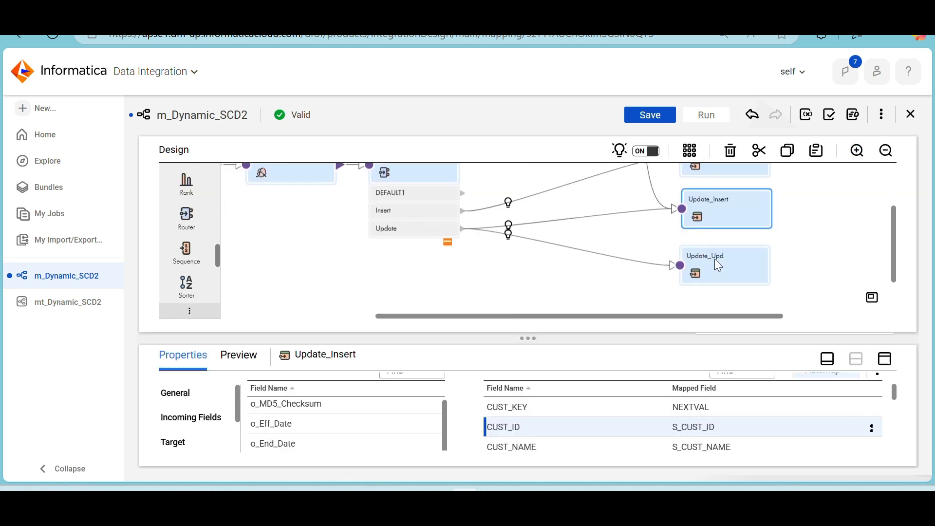
{"action": "left_click", "coordinate": [656, 120]}
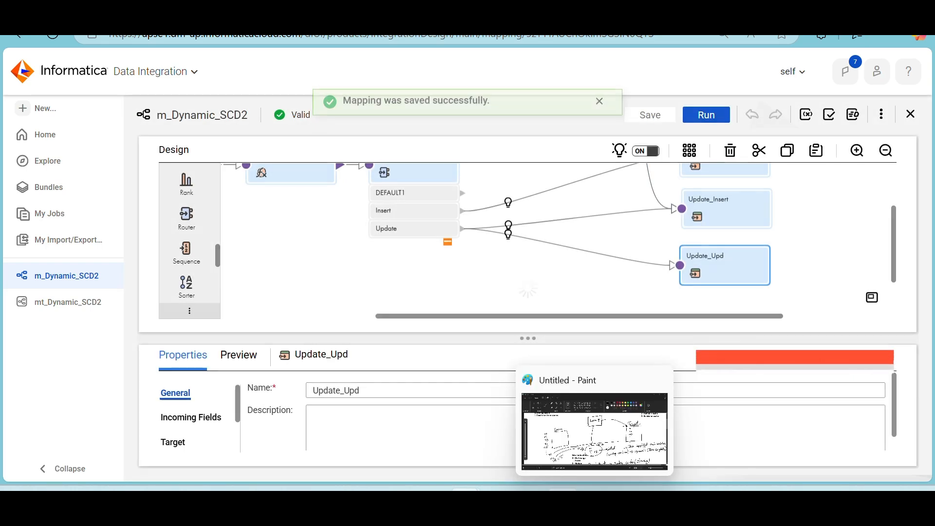
Switch to SQL Developer and review the existing t_customer_dyn rows, including the MD5_CHECKSUM value of the first row
{"action": "left_click", "coordinate": [530, 502]}
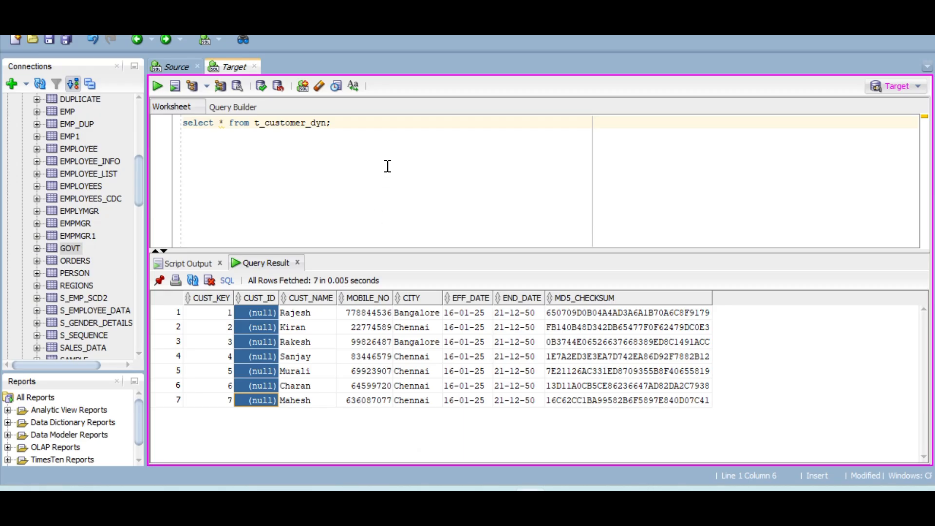
{"action": "left_click", "coordinate": [280, 203]}
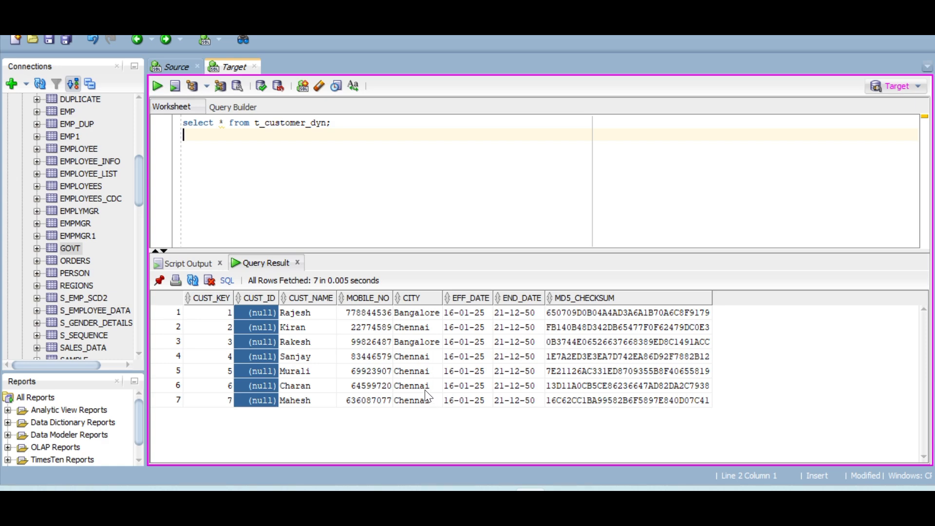
{"action": "left_click", "coordinate": [388, 402]}
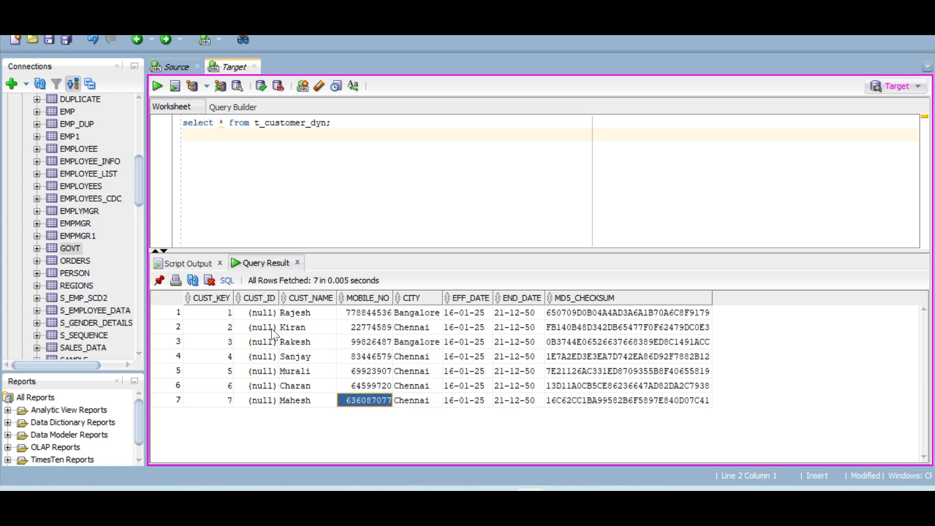
{"action": "left_click_drag", "start_coordinate": [215, 316], "coordinate": [669, 398]}
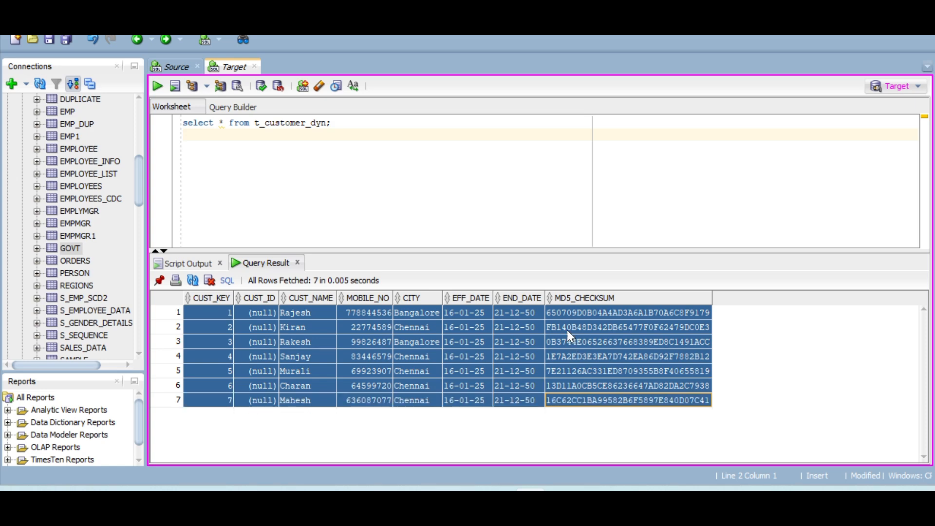
{"action": "left_click", "coordinate": [562, 314]}
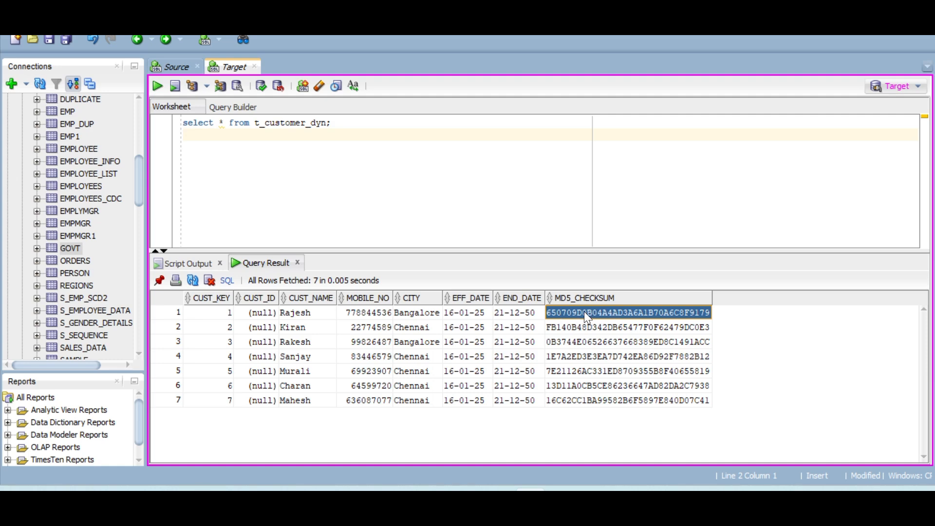
Compare the first t_customer_dyn row's CUST_ID through CITY values with its MD5_CHECKSUM value
{"action": "left_click_drag", "start_coordinate": [247, 312], "coordinate": [404, 305]}
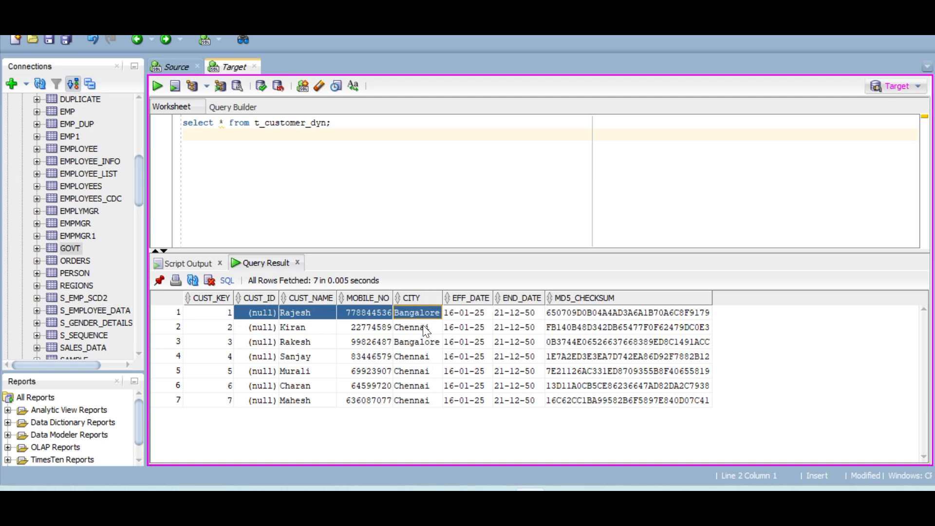
{"action": "left_click", "coordinate": [579, 314]}
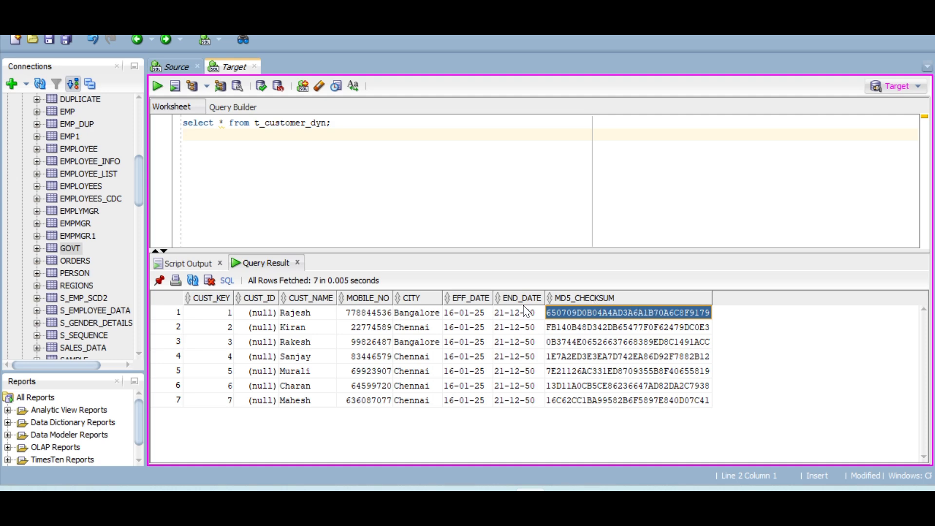
{"action": "left_click_drag", "start_coordinate": [261, 315], "coordinate": [415, 317]}
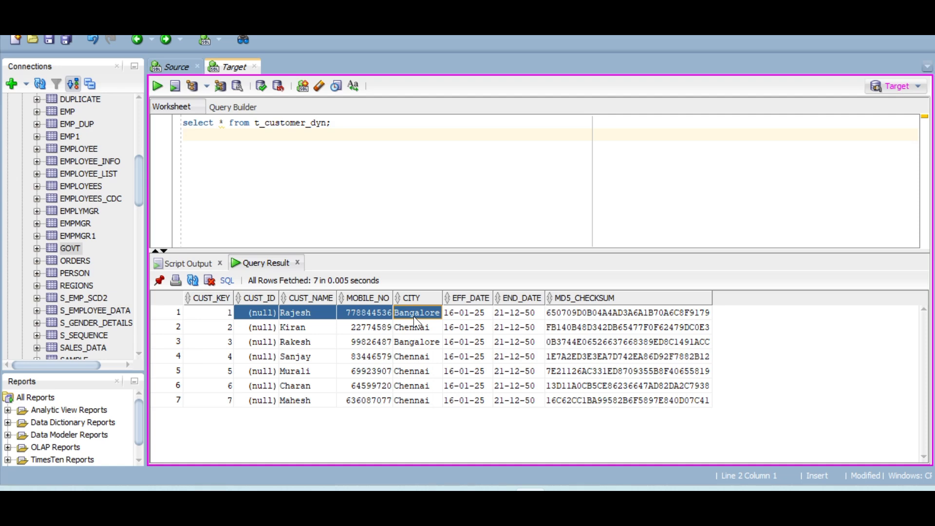
Switch to Informatica, run the mt_Dynamic_SCD2 mapping task and refresh its job list in My Jobs
{"action": "key", "text": "alt+Tab"}
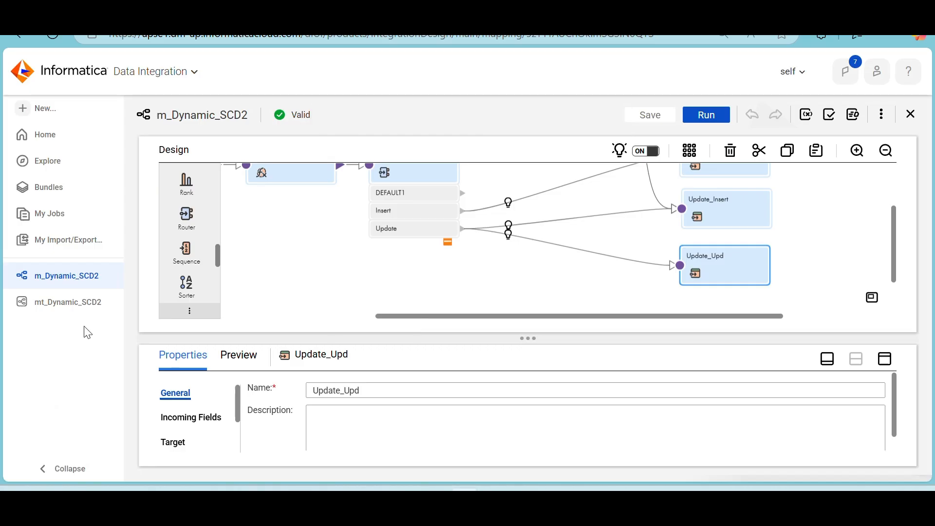
{"action": "left_click", "coordinate": [62, 309]}
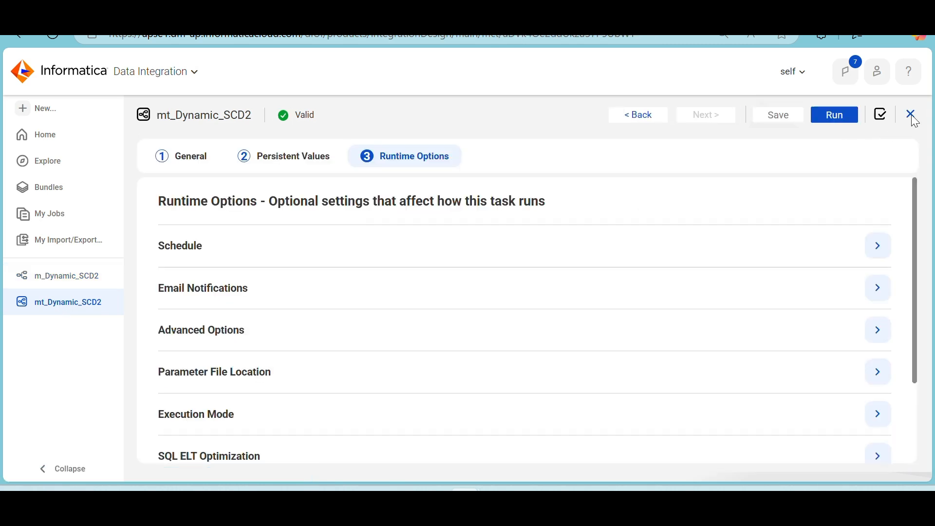
{"action": "left_click", "coordinate": [846, 116]}
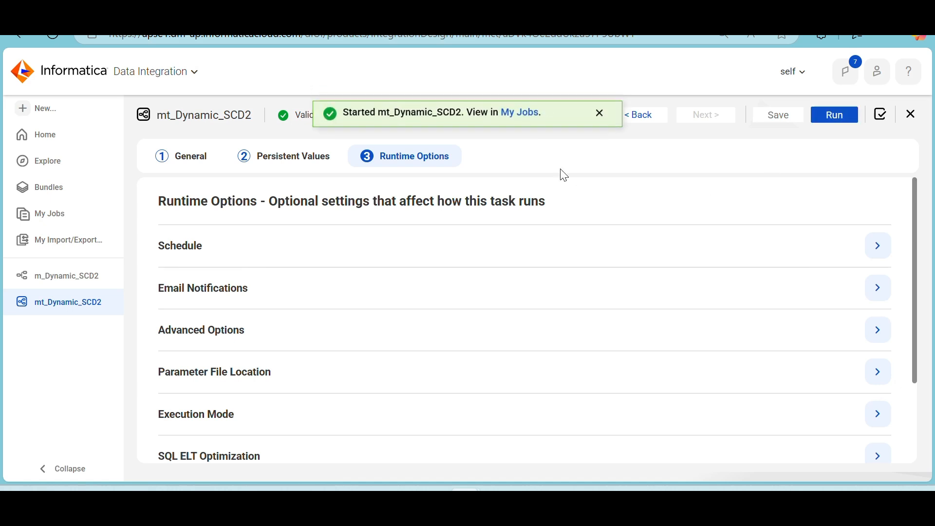
{"action": "left_click", "coordinate": [530, 118]}
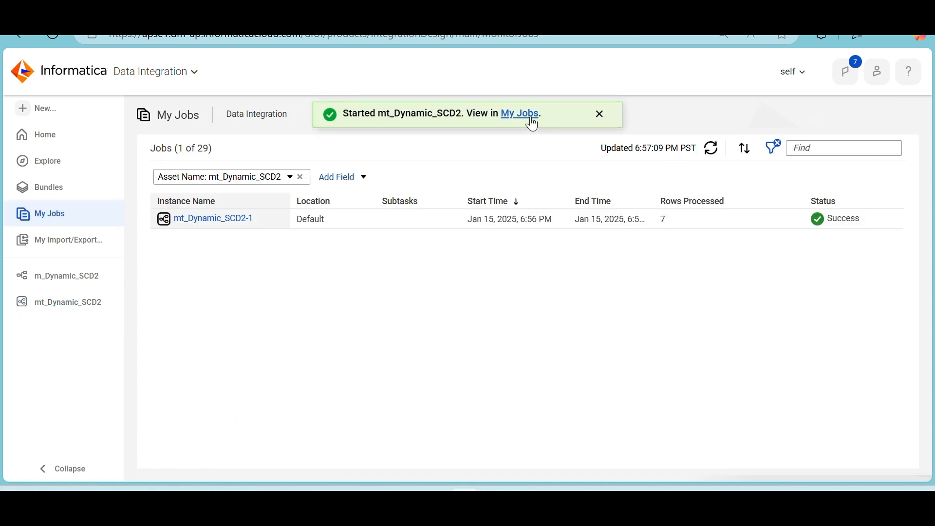
{"action": "left_click", "coordinate": [711, 151]}
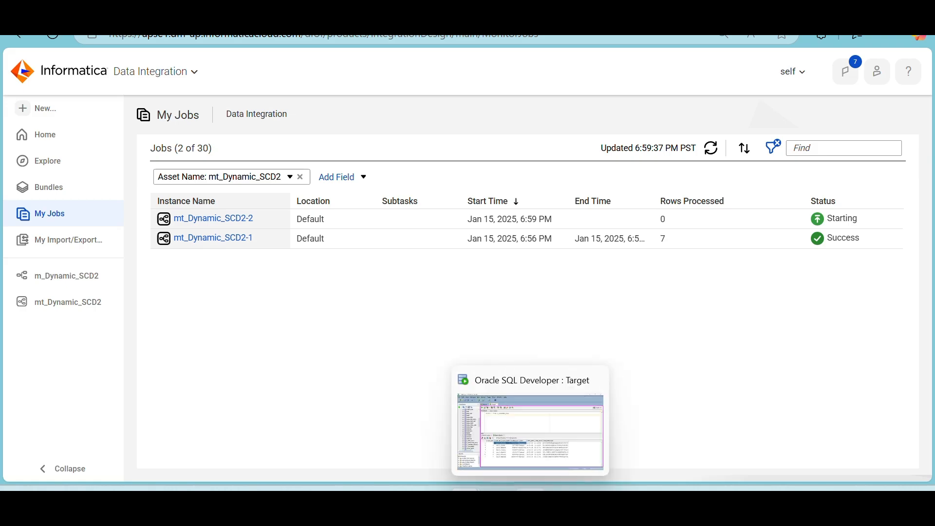
Switch to SQL Developer and review the CUST_ID column and the first row's EFF_DATE and CUST_ID through CITY values
{"action": "left_click", "coordinate": [538, 489]}
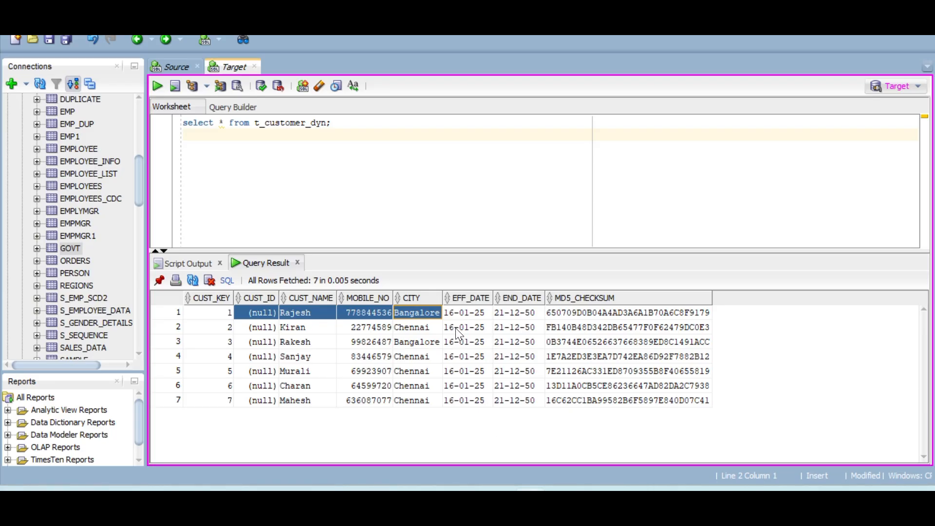
{"action": "left_click", "coordinate": [453, 316]}
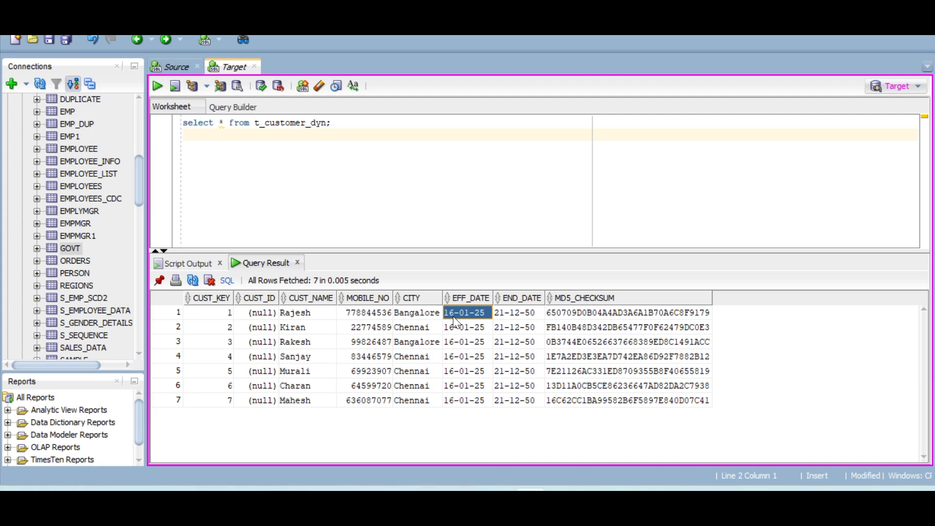
{"action": "left_click_drag", "start_coordinate": [262, 311], "coordinate": [266, 421]}
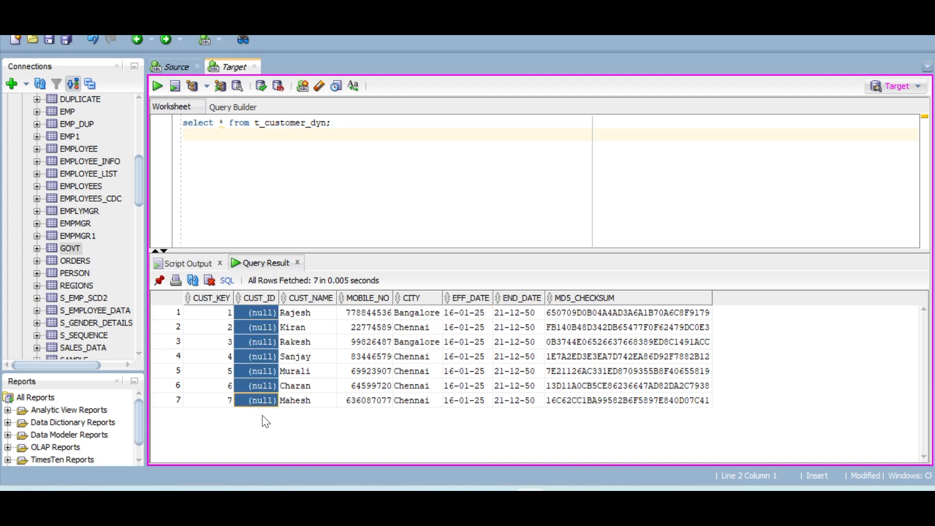
{"action": "left_click", "coordinate": [320, 319]}
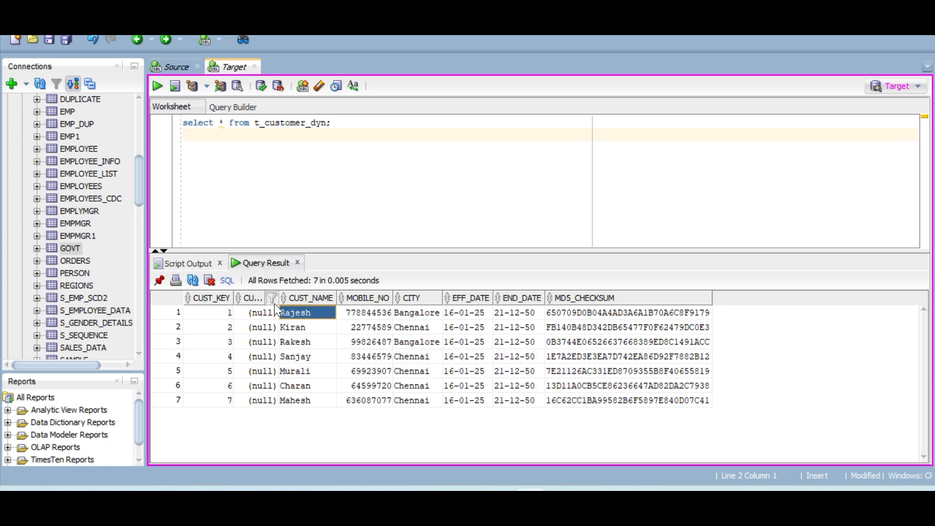
{"action": "left_click_drag", "start_coordinate": [261, 314], "coordinate": [416, 316]}
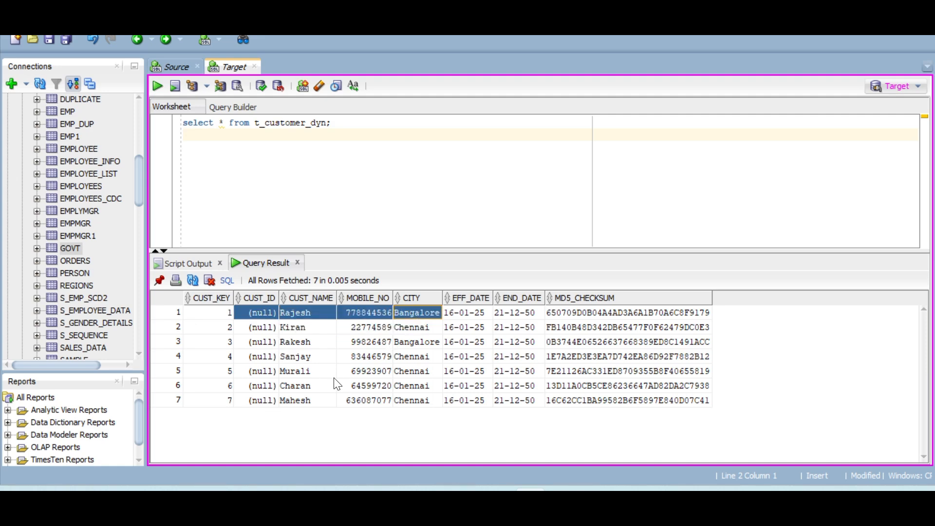
Return to Informatica and refresh the job list to check the status of the latest mt_Dynamic_SCD2 run
{"action": "key", "text": "alt+Tab"}
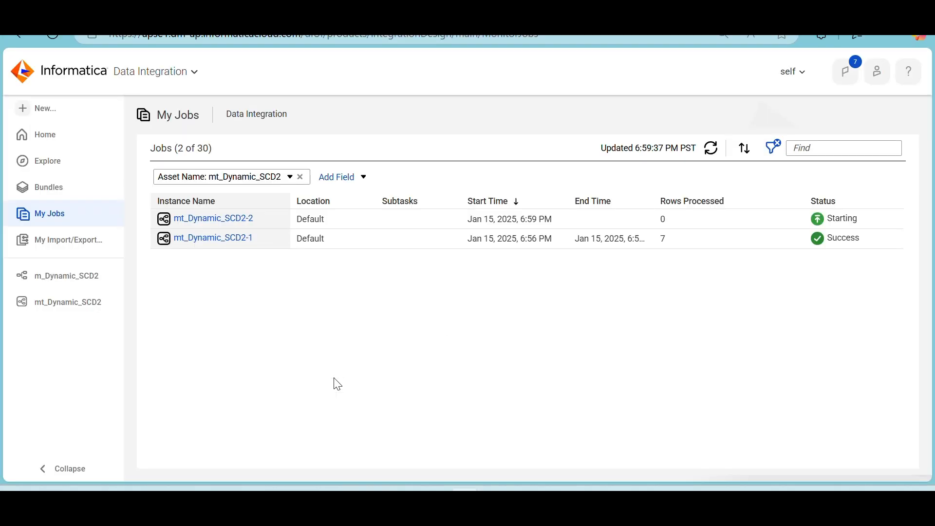
{"action": "left_click", "coordinate": [706, 154]}
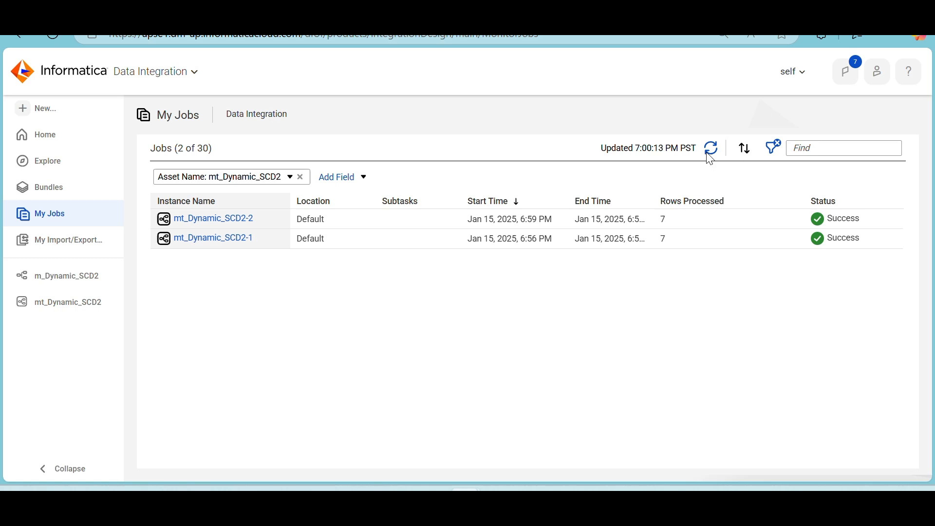
{"action": "left_click", "coordinate": [710, 155]}
Switch to SQL Developer and rerun the select query on t_customer_dyn
{"action": "left_click", "coordinate": [530, 498]}
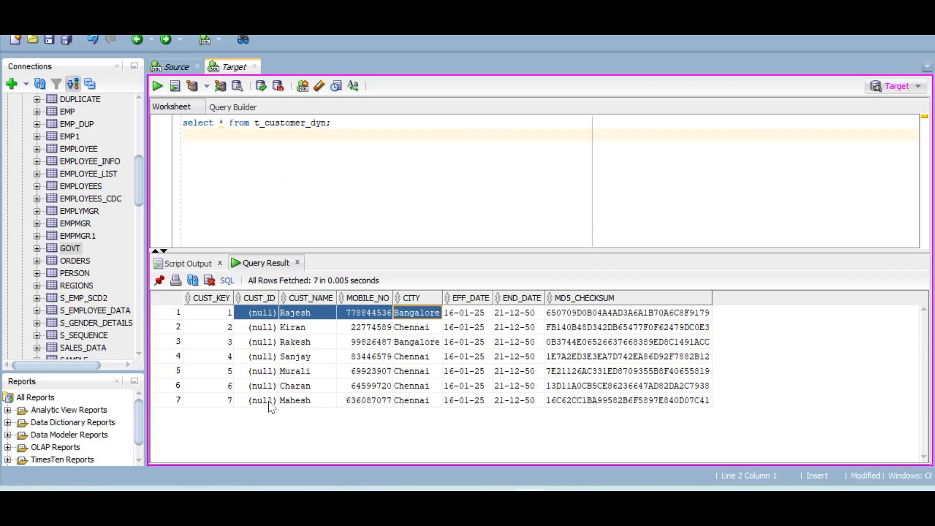
{"action": "left_click", "coordinate": [227, 401]}
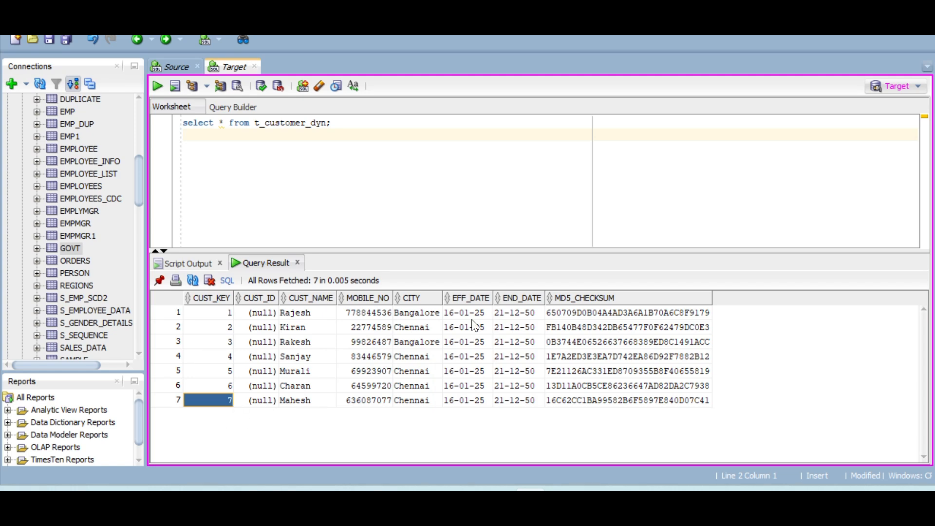
{"action": "left_click", "coordinate": [286, 123]}
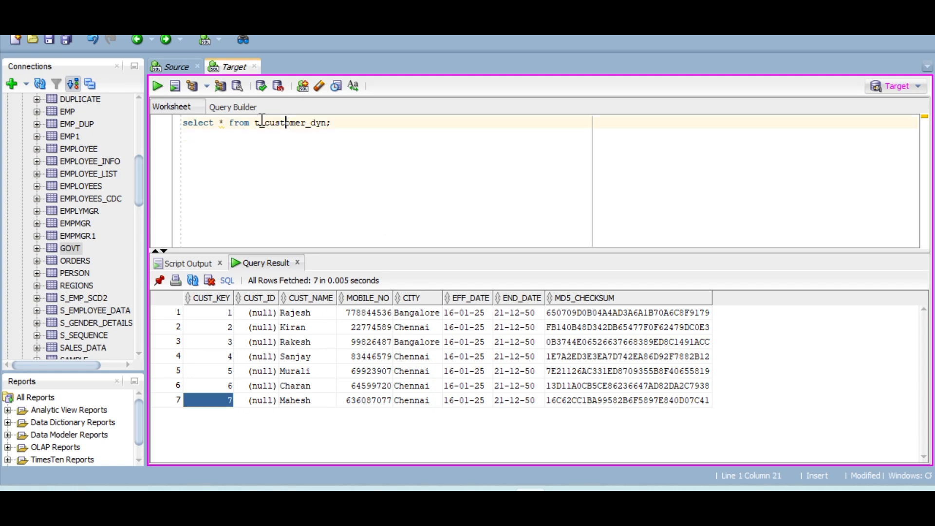
{"action": "left_click", "coordinate": [159, 84]}
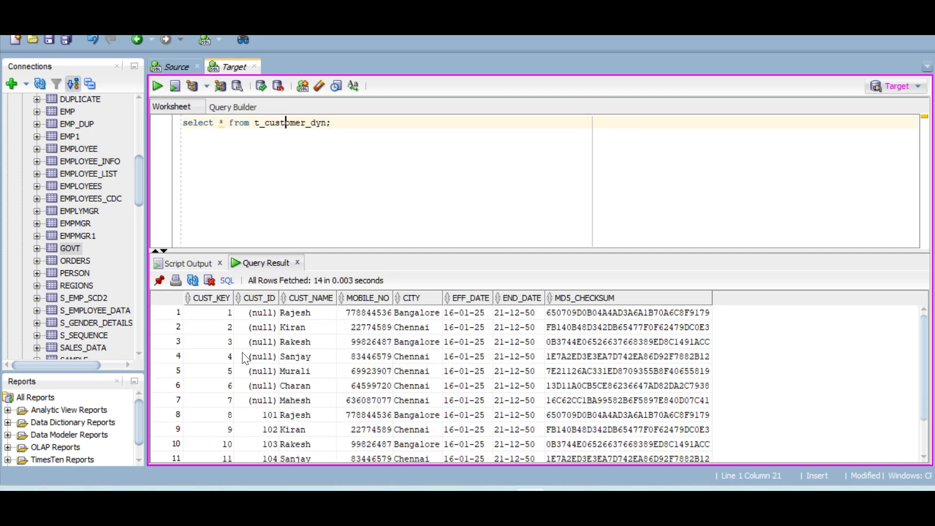
Examine the rows with CUST_KEY 8 to 14 and compare them with the earlier rows in the query result
{"action": "scroll", "coordinate": [245, 359], "scroll_direction": "down", "scroll_amount": 1}
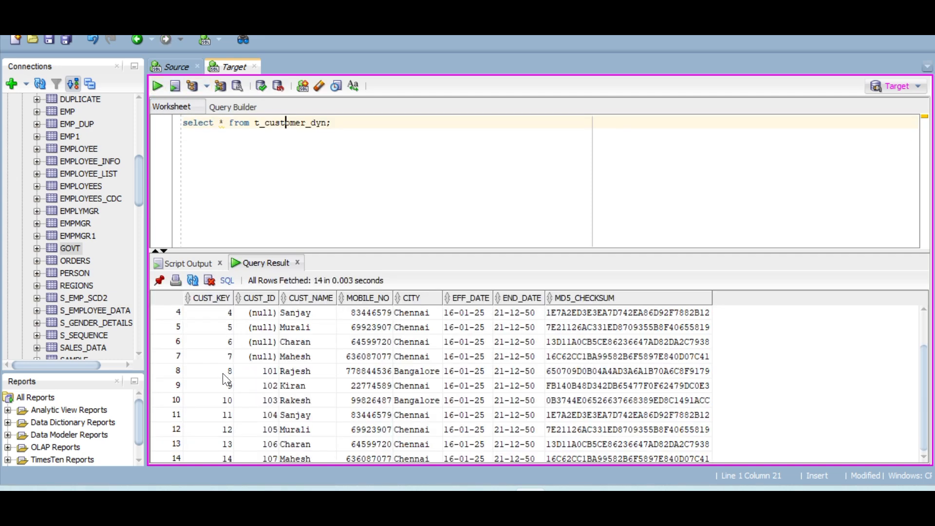
{"action": "left_click_drag", "start_coordinate": [223, 372], "coordinate": [642, 467]}
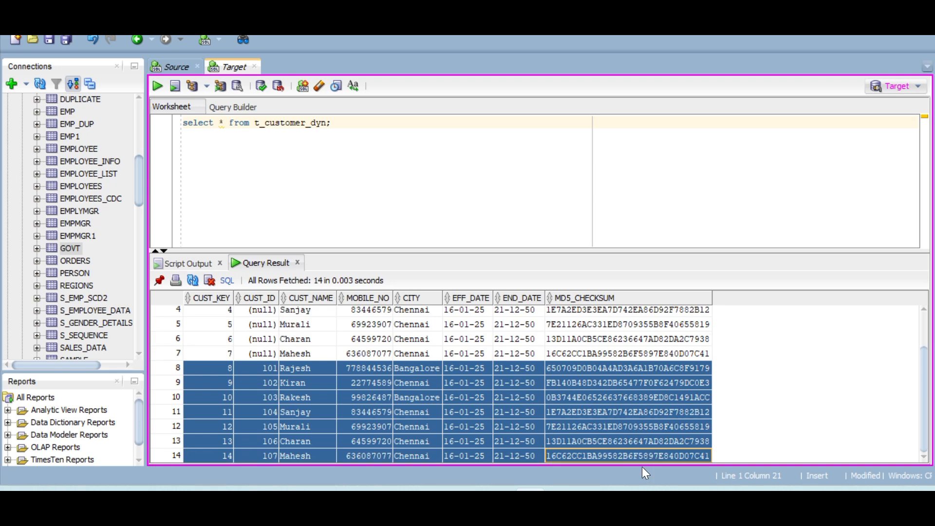
{"action": "scroll", "coordinate": [512, 377], "scroll_direction": "up", "scroll_amount": 1}
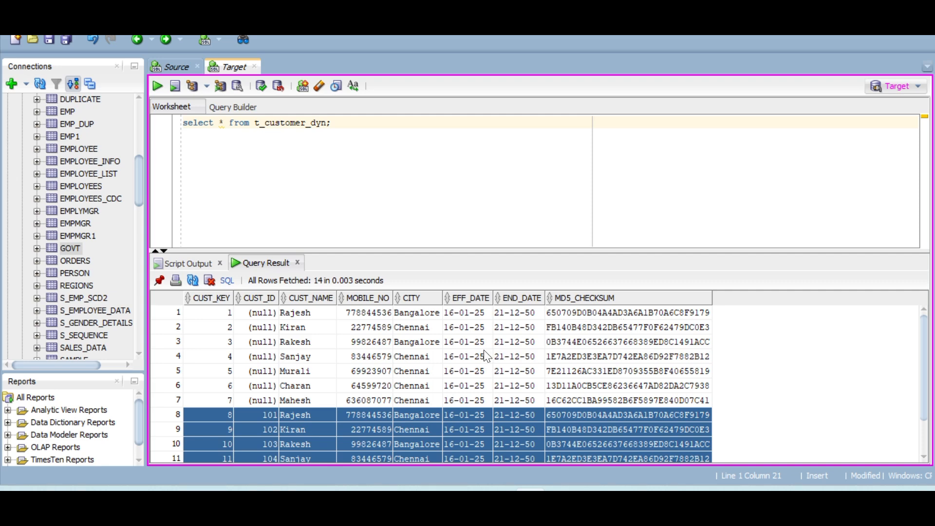
{"action": "scroll", "coordinate": [486, 355], "scroll_direction": "down", "scroll_amount": 1}
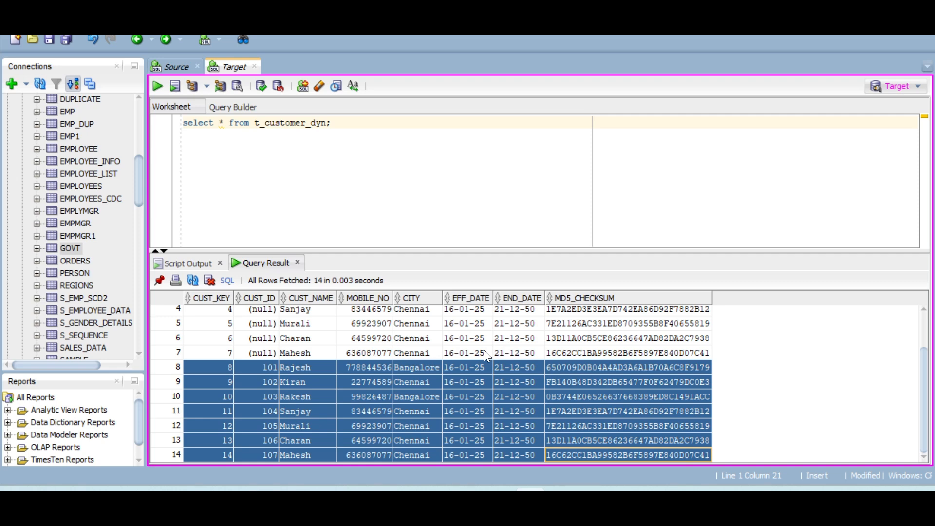
{"action": "scroll", "coordinate": [483, 350], "scroll_direction": "up", "scroll_amount": 1}
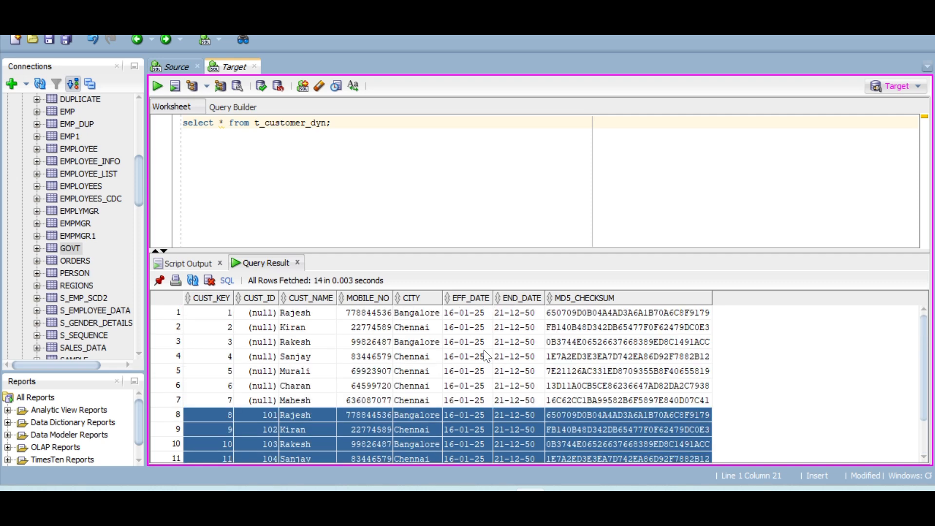
{"action": "left_click", "coordinate": [392, 343]}
Switch to Informatica, open the m_Dynamic_SCD2 mapping and review its flow from Source to Router
{"action": "key", "text": "alt+Tab"}
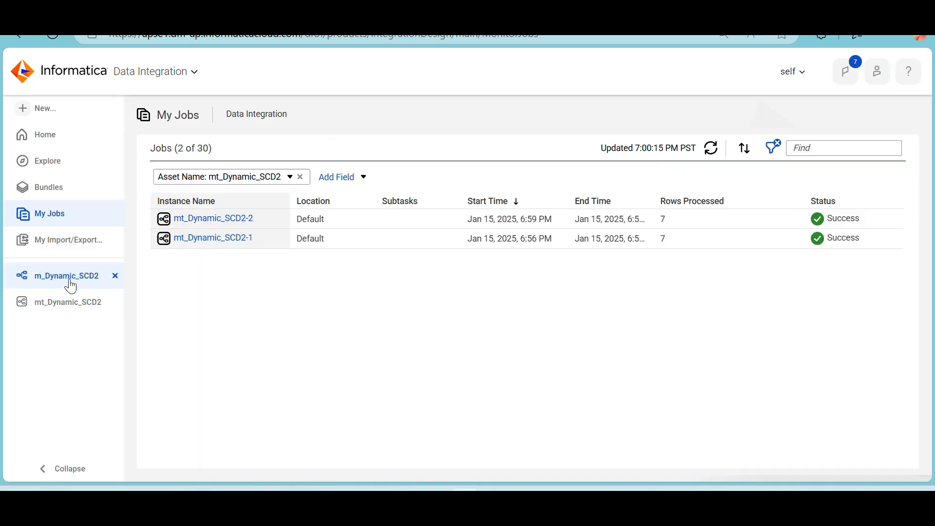
{"action": "left_click", "coordinate": [68, 282]}
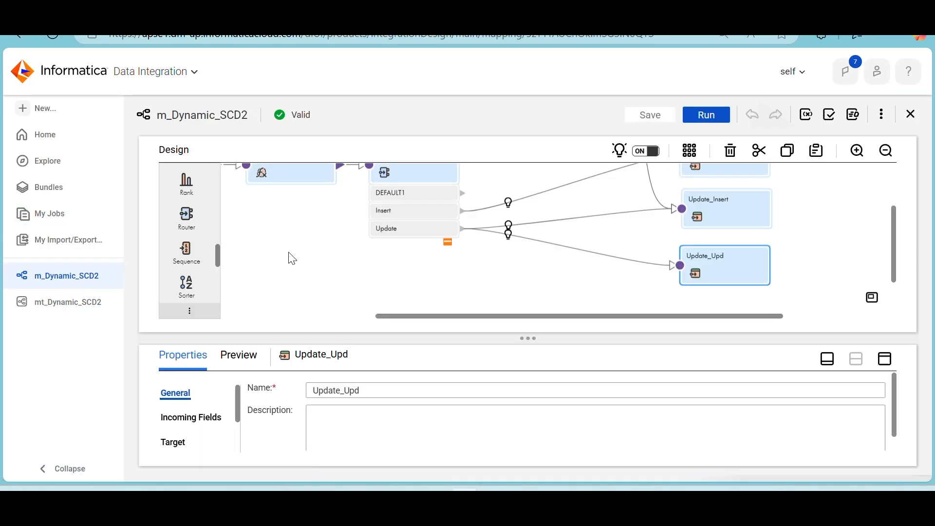
{"action": "scroll", "coordinate": [288, 257], "scroll_direction": "up", "scroll_amount": 2}
{"action": "scroll", "coordinate": [292, 258], "scroll_direction": "left", "scroll_amount": 5}
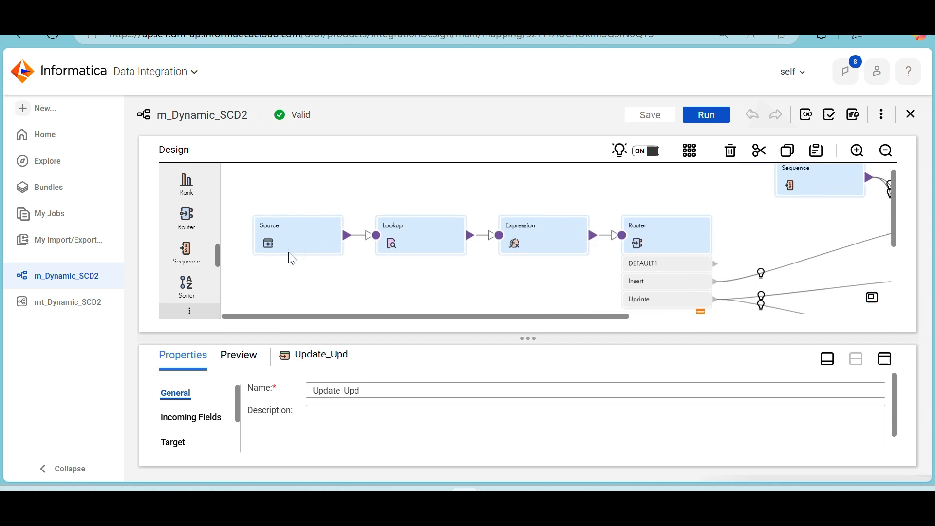
{"action": "scroll", "coordinate": [291, 258], "scroll_direction": "down", "scroll_amount": 2}
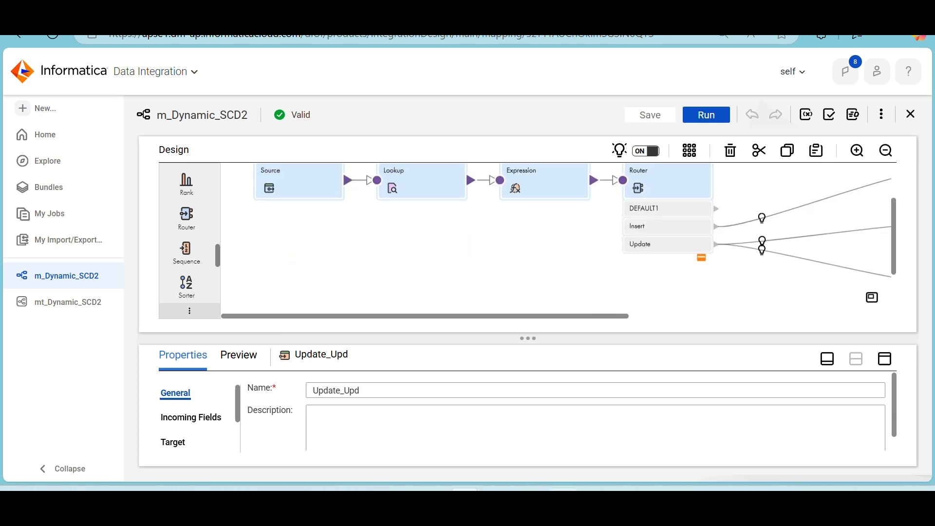
Review the lookup cache diagram and NewLookupRow notes in Paint and return to the m_Dynamic_SCD2 mapping in Informatica
{"action": "left_click", "coordinate": [595, 500]}
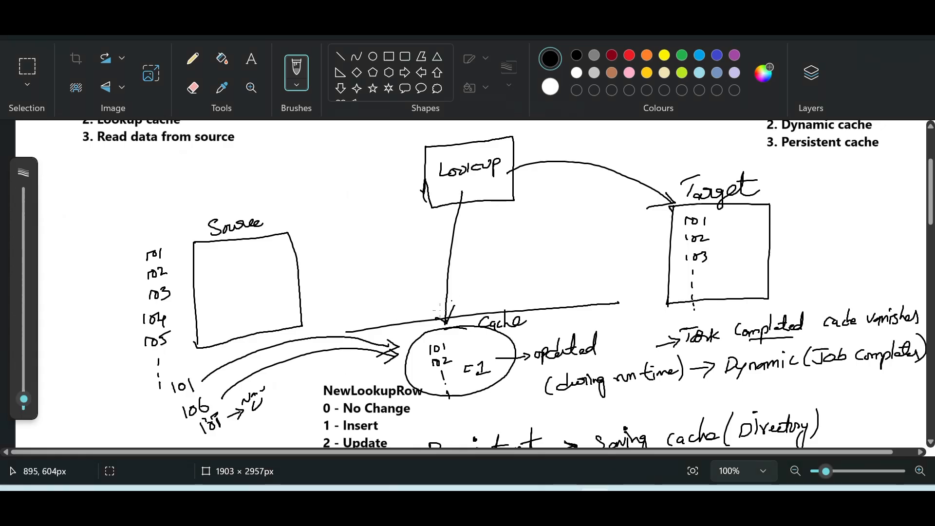
{"action": "scroll", "coordinate": [387, 317], "scroll_direction": "down", "scroll_amount": 3}
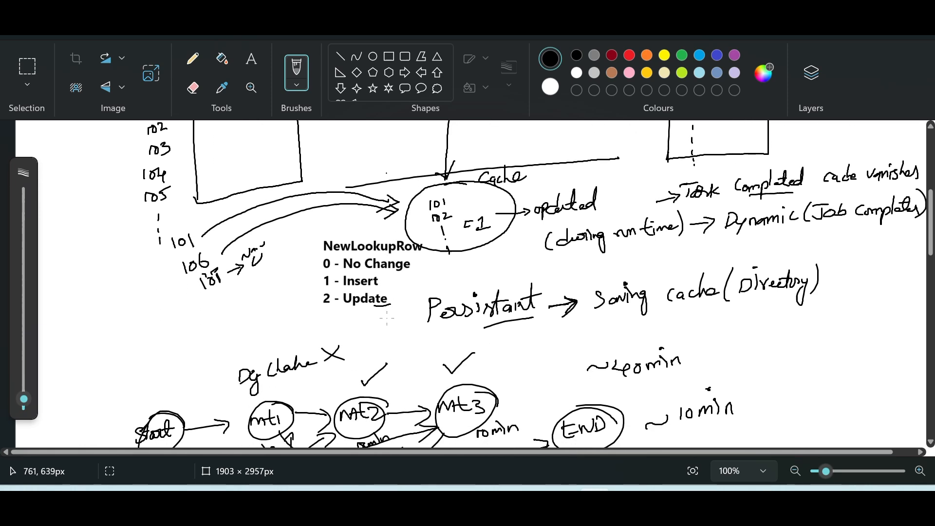
{"action": "scroll", "coordinate": [387, 317], "scroll_direction": "down", "scroll_amount": 3}
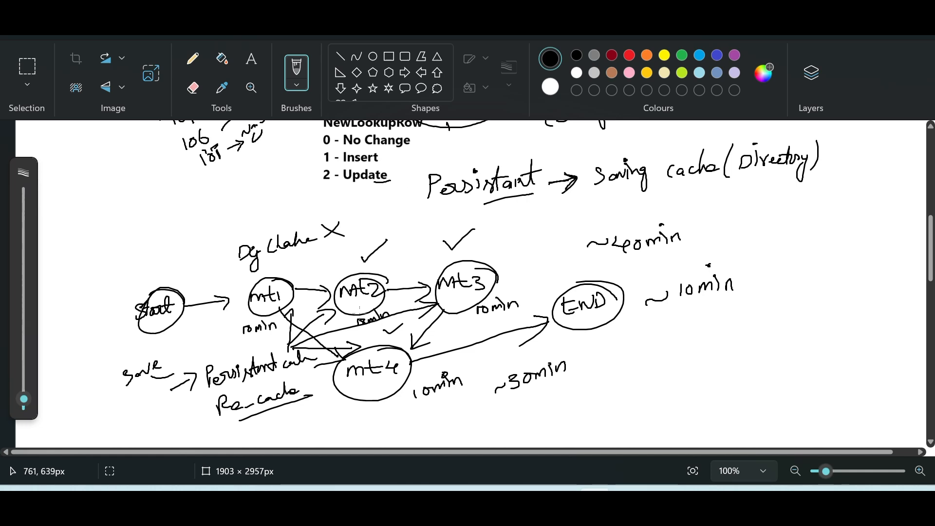
{"action": "scroll", "coordinate": [441, 350], "scroll_direction": "up", "scroll_amount": 3}
{"action": "scroll", "coordinate": [441, 351], "scroll_direction": "up", "scroll_amount": 1}
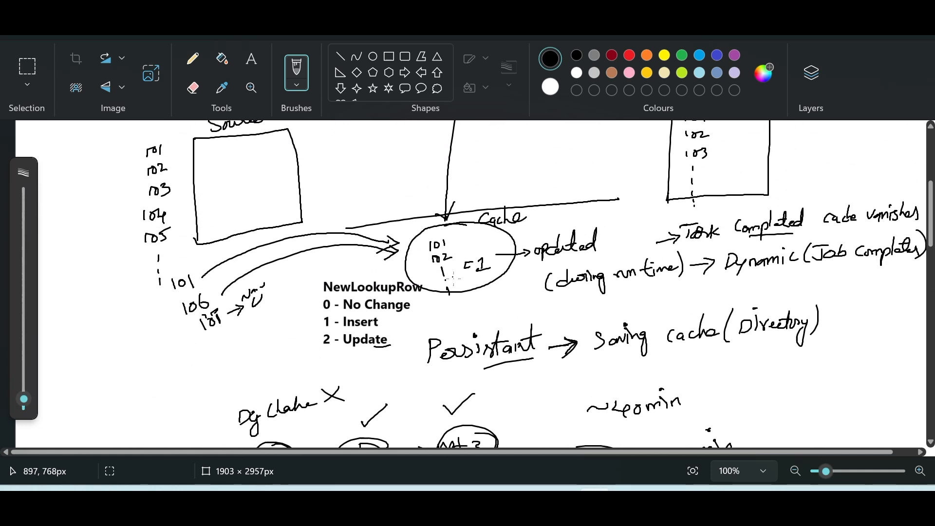
{"action": "scroll", "coordinate": [443, 289], "scroll_direction": "up", "scroll_amount": 3}
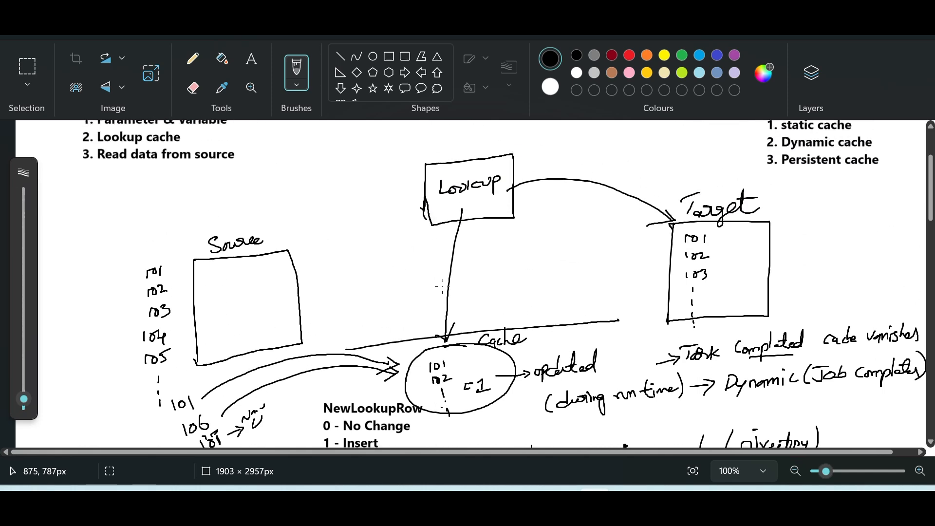
{"action": "key", "text": "alt+Tab"}
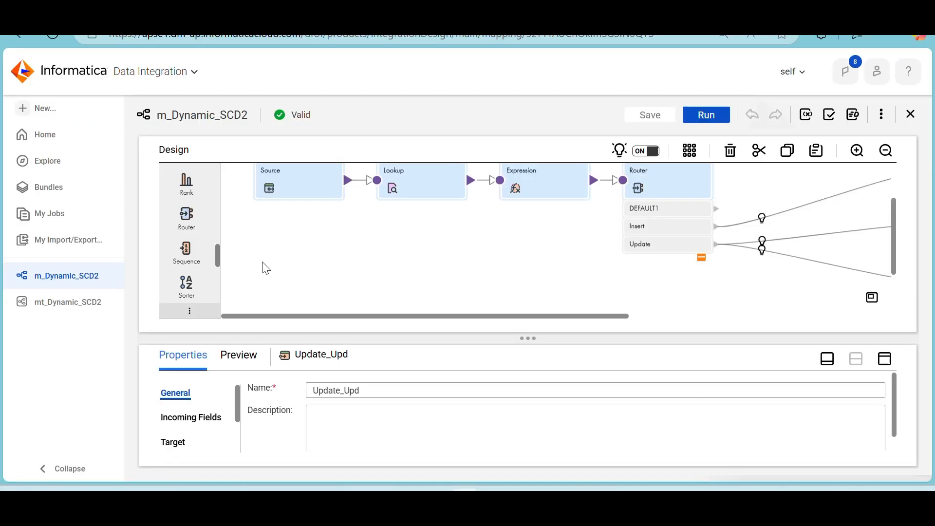
{"action": "scroll", "coordinate": [423, 234], "scroll_direction": "up", "scroll_amount": 1}
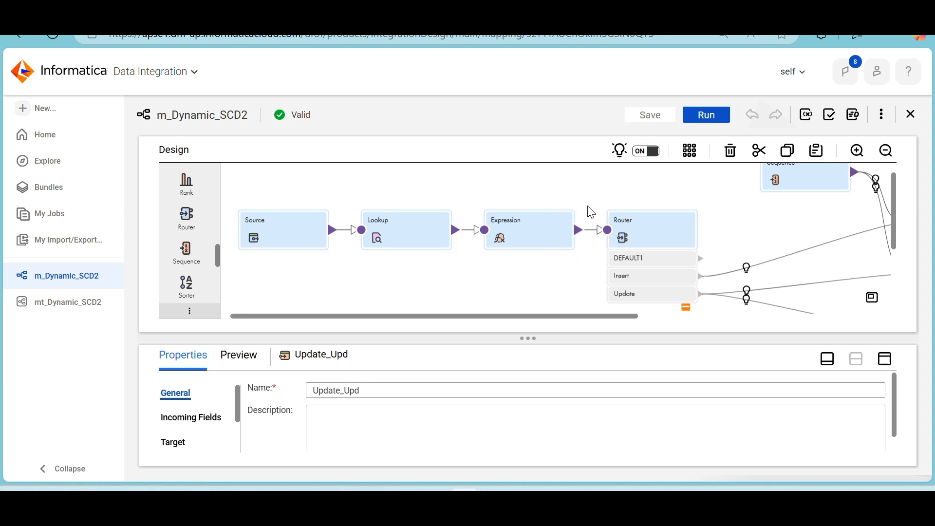
Inspect the Insert and Update_Insert targets in the m_Dynamic_SCD2 mapping and return to the start of the flow
{"action": "scroll", "coordinate": [608, 273], "scroll_direction": "right", "scroll_amount": 5}
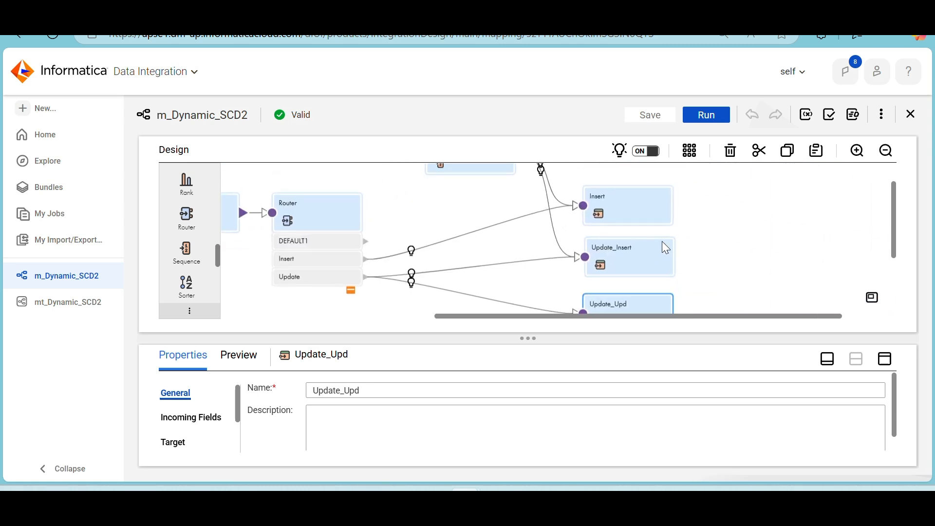
{"action": "left_click", "coordinate": [642, 220]}
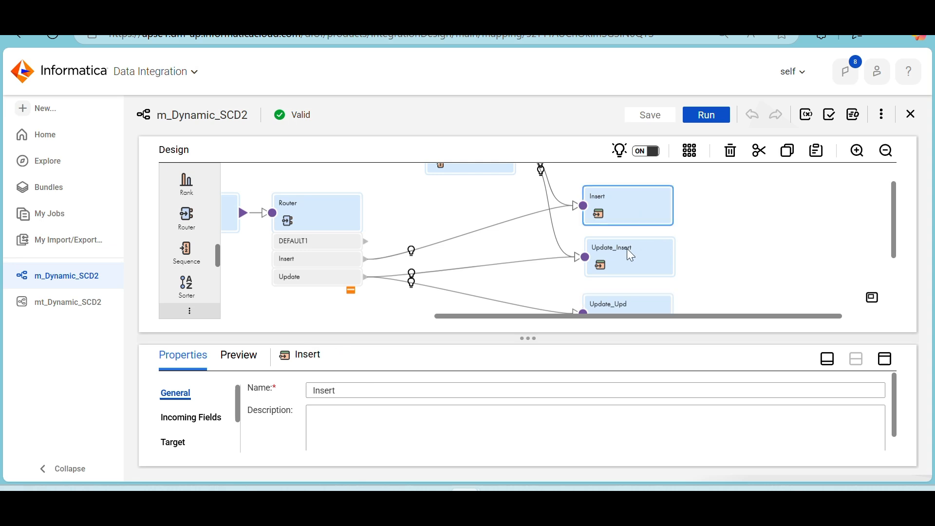
{"action": "left_click", "coordinate": [627, 250]}
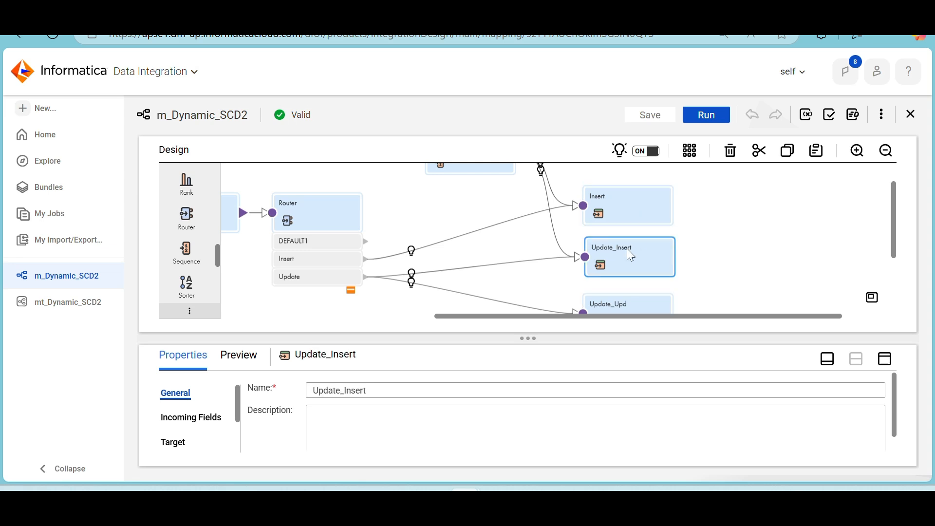
{"action": "left_click", "coordinate": [624, 222]}
{"action": "scroll", "coordinate": [317, 199], "scroll_direction": "left", "scroll_amount": 5}
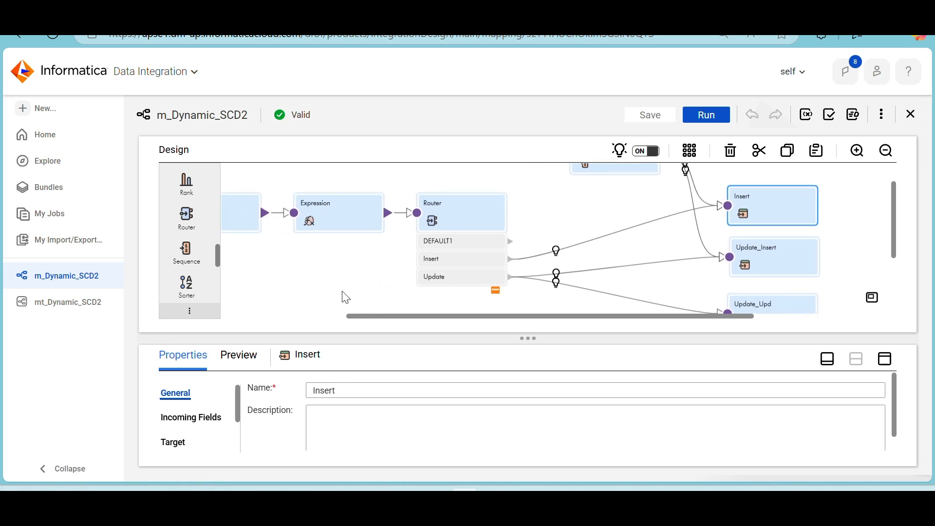
{"action": "scroll", "coordinate": [346, 297], "scroll_direction": "left", "scroll_amount": 3}
{"action": "scroll", "coordinate": [346, 297], "scroll_direction": "left", "scroll_amount": 3}
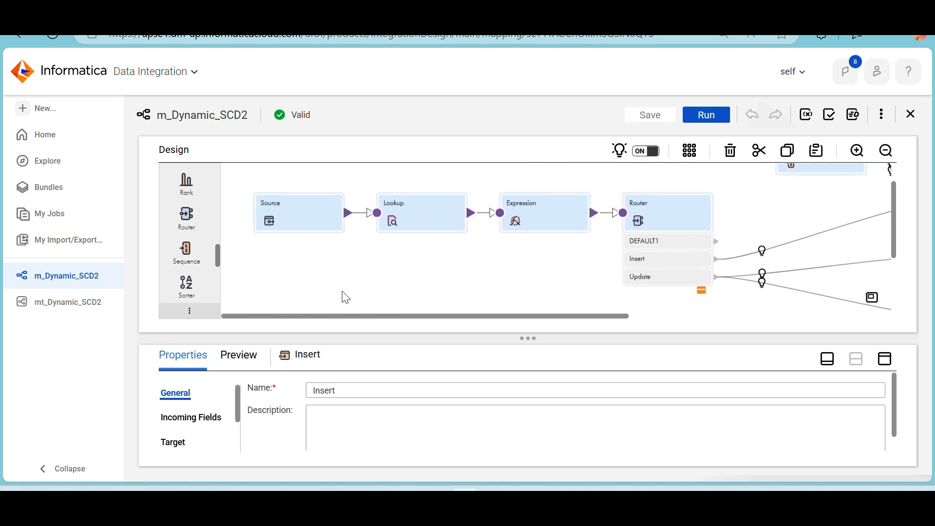
Select the Source transformation and trace the flow through the Router to the Insert, Update_Insert and Update_Upd targets
{"action": "left_click", "coordinate": [287, 210]}
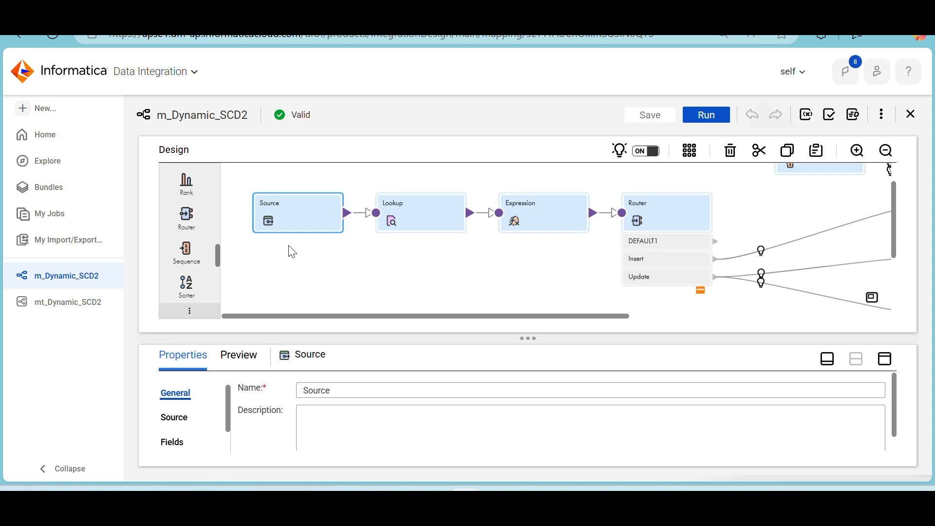
{"action": "scroll", "coordinate": [293, 252], "scroll_direction": "right", "scroll_amount": 1}
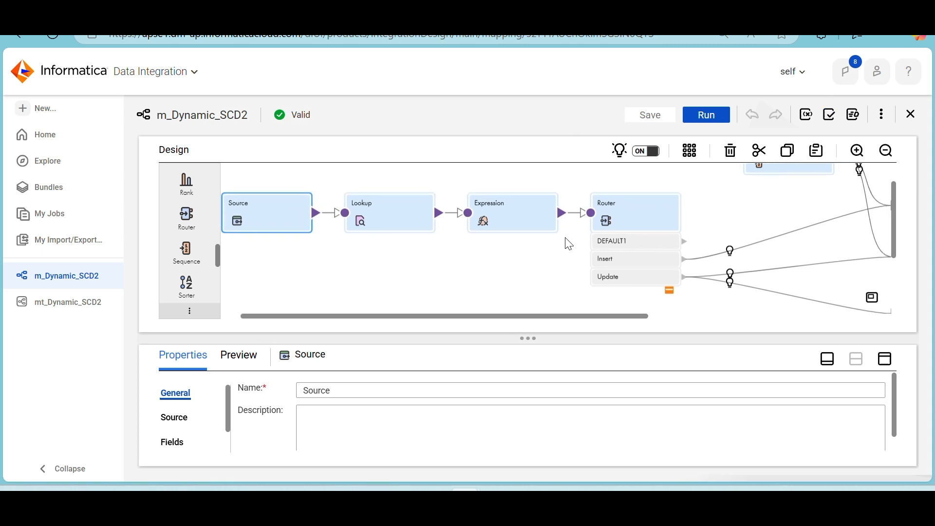
{"action": "scroll", "coordinate": [569, 243], "scroll_direction": "right", "scroll_amount": 6}
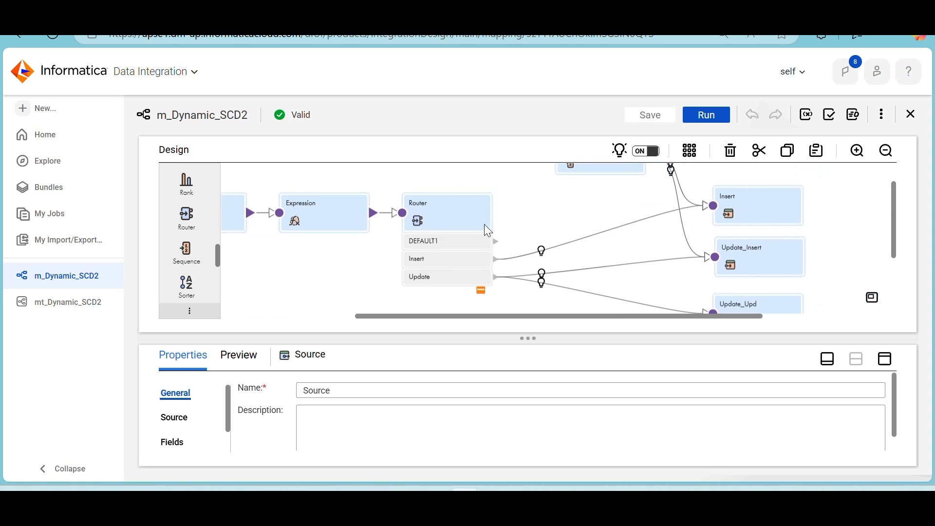
{"action": "scroll", "coordinate": [553, 233], "scroll_direction": "down", "scroll_amount": 1}
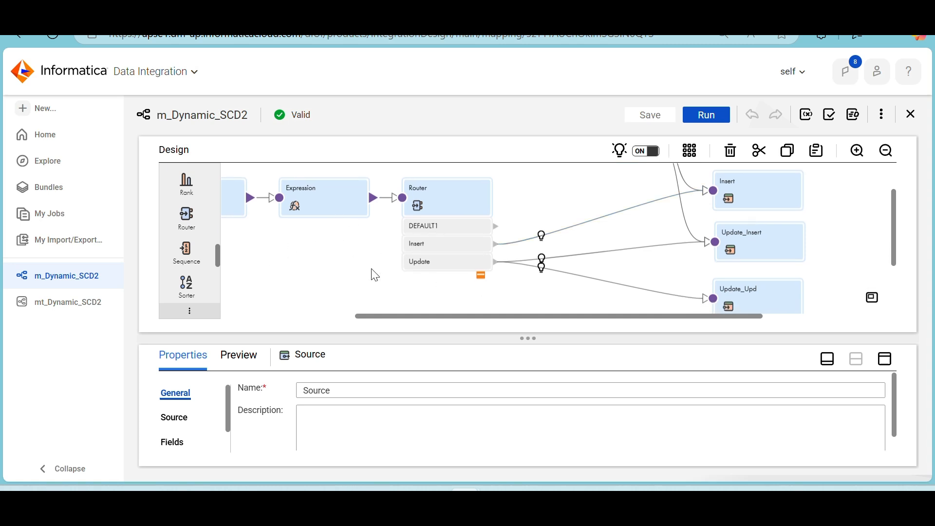
Select the Lookup transformation and review how its output passes through the Expression and Router to the targets
{"action": "scroll", "coordinate": [318, 274], "scroll_direction": "left", "scroll_amount": 1}
{"action": "scroll", "coordinate": [318, 274], "scroll_direction": "left", "scroll_amount": 5}
{"action": "left_click", "coordinate": [354, 208]}
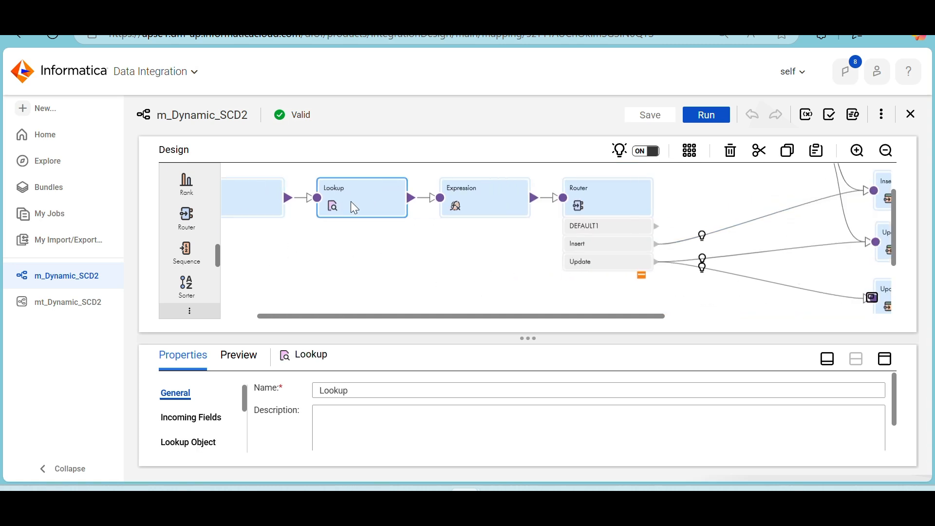
{"action": "scroll", "coordinate": [436, 260], "scroll_direction": "up", "scroll_amount": 1}
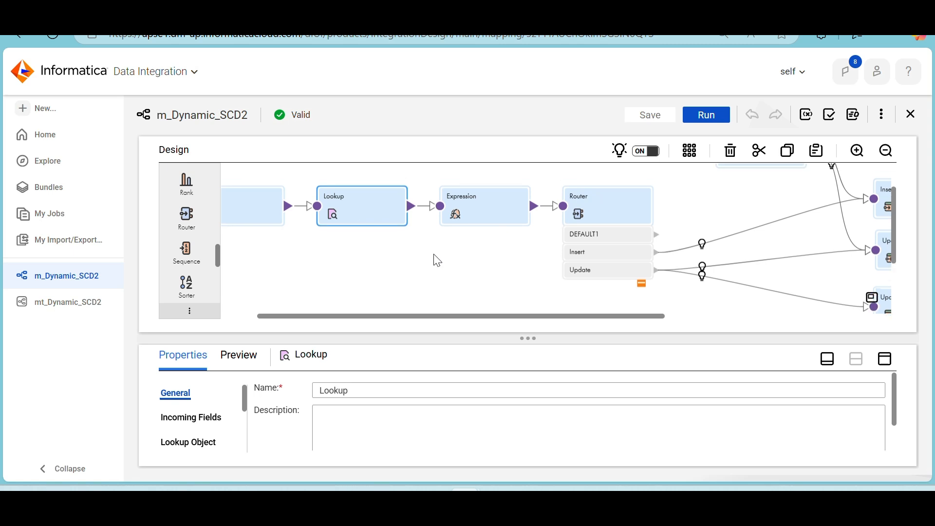
{"action": "scroll", "coordinate": [437, 261], "scroll_direction": "right", "scroll_amount": 7}
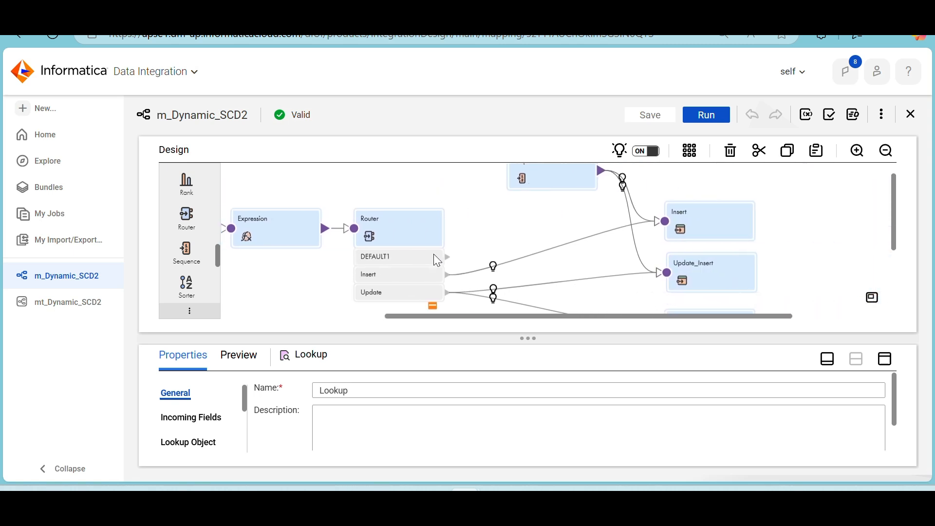
{"action": "scroll", "coordinate": [437, 260], "scroll_direction": "up", "scroll_amount": 1}
{"action": "scroll", "coordinate": [437, 260], "scroll_direction": "left", "scroll_amount": 7}
{"action": "scroll", "coordinate": [438, 261], "scroll_direction": "down", "scroll_amount": 1}
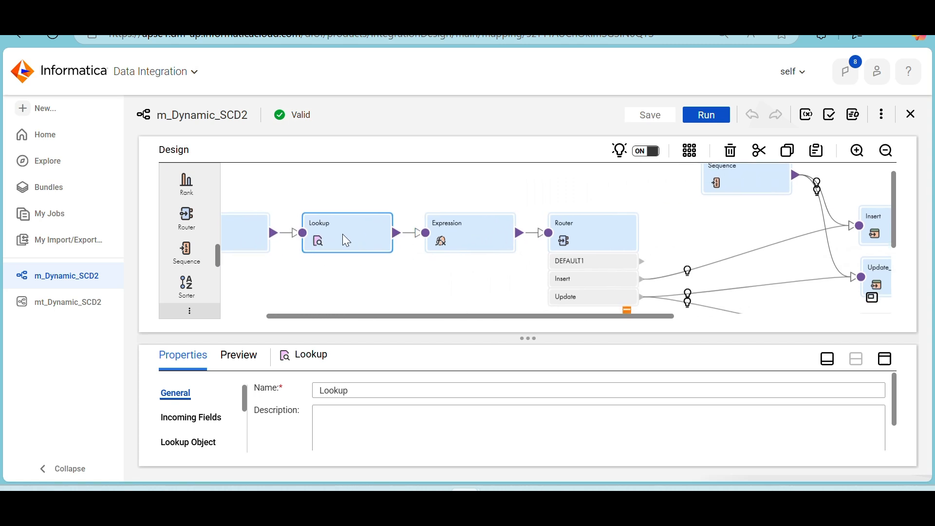
{"action": "scroll", "coordinate": [343, 235], "scroll_direction": "left", "scroll_amount": 3}
{"action": "scroll", "coordinate": [342, 235], "scroll_direction": "down", "scroll_amount": 1}
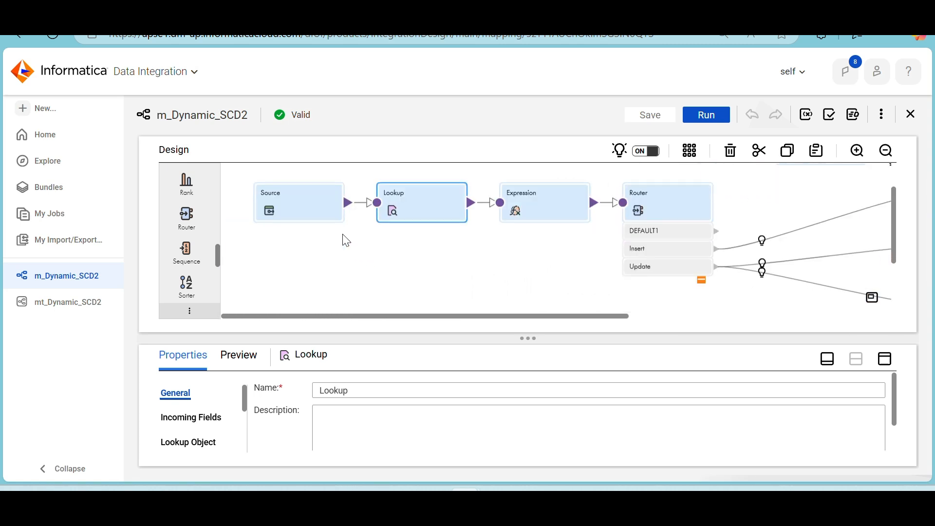
Close the m_Dynamic_SCD2 mapping and the mt_Dynamic_SCD2 task, and go to the Home page
{"action": "left_click", "coordinate": [912, 117]}
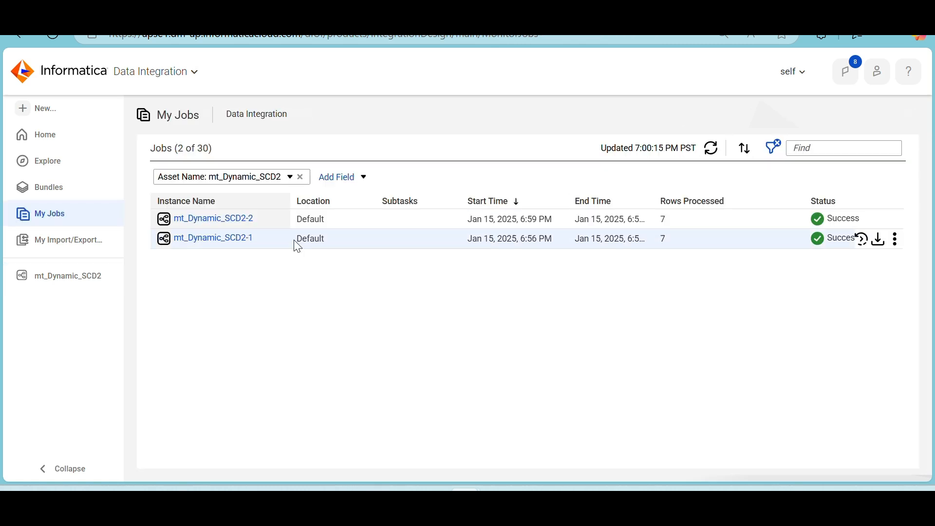
{"action": "left_click", "coordinate": [115, 276]}
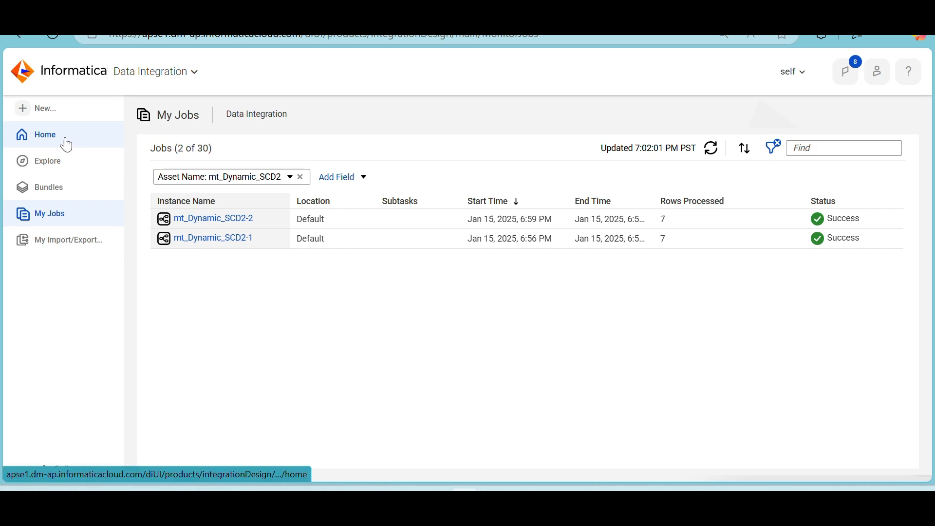
{"action": "left_click", "coordinate": [67, 145]}
Switch to Paint and review the persistent cache notes and the mt1 to mt4 task flow diagram
{"action": "key", "text": "alt+Tab"}
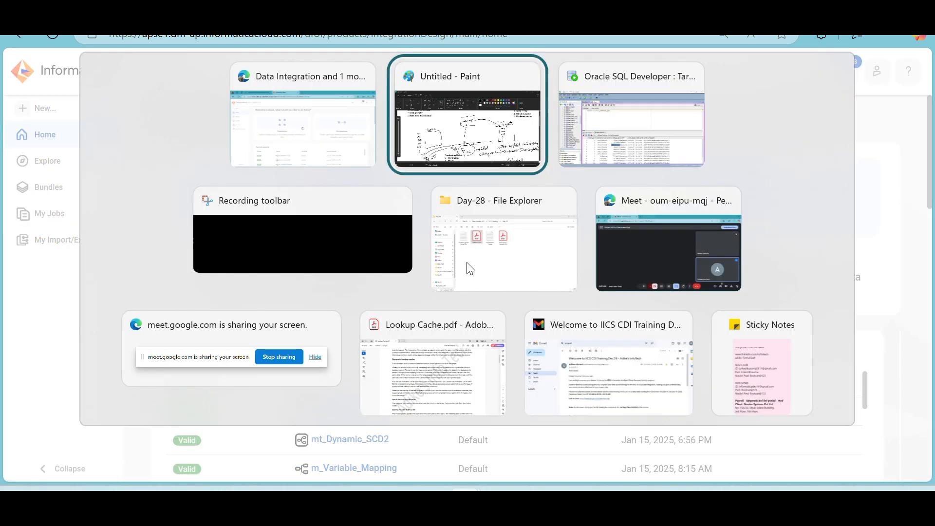
{"action": "scroll", "coordinate": [466, 263], "scroll_direction": "down", "scroll_amount": 5}
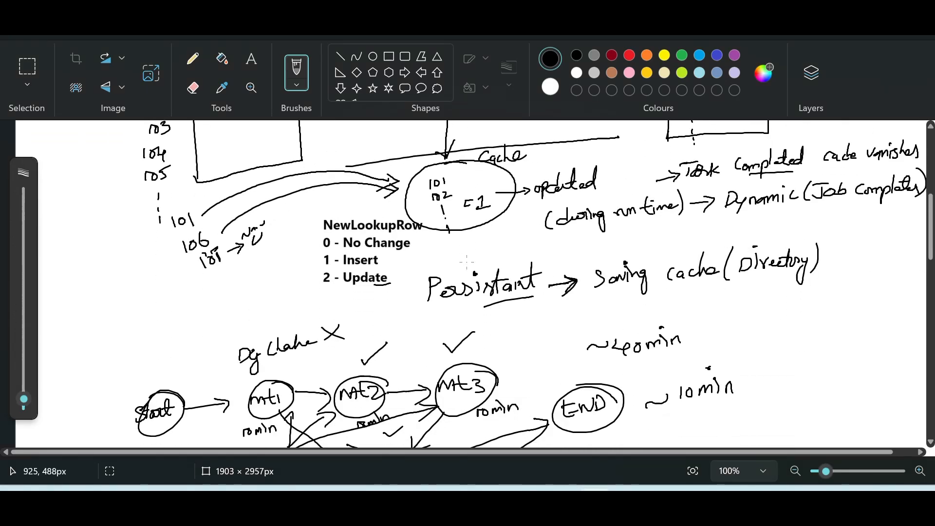
{"action": "scroll", "coordinate": [467, 262], "scroll_direction": "down", "scroll_amount": 4}
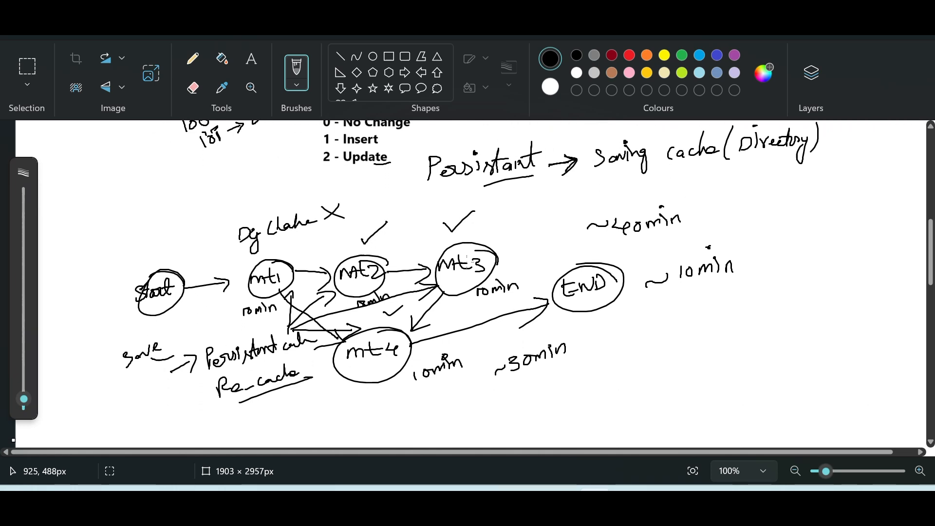
{"action": "scroll", "coordinate": [308, 268], "scroll_direction": "down", "scroll_amount": 1}
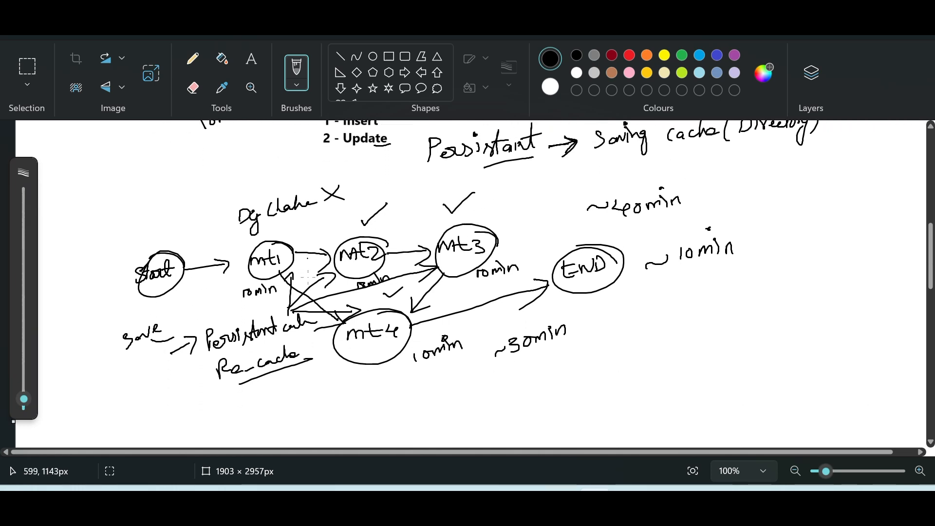
{"action": "scroll", "coordinate": [308, 273], "scroll_direction": "down", "scroll_amount": 2}
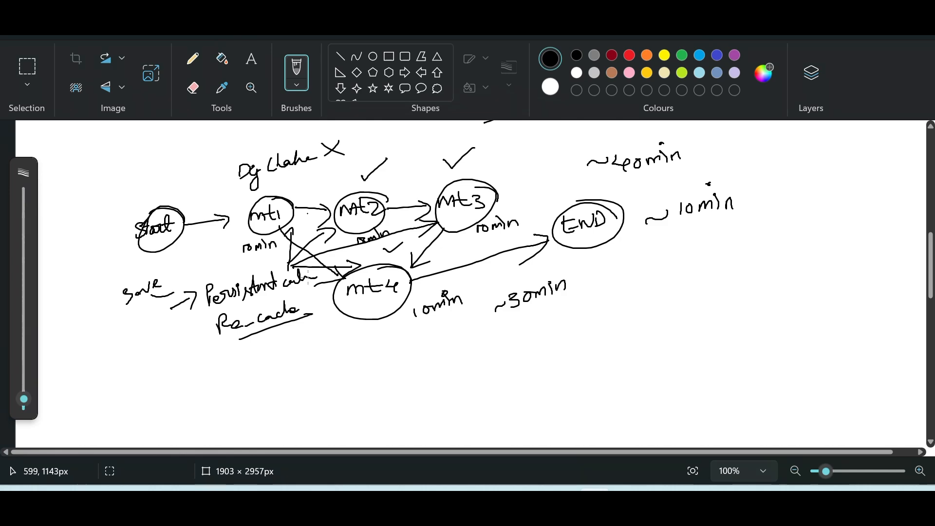
Switch to Informatica and create a new blank mapping
{"action": "key", "text": "alt+Tab"}
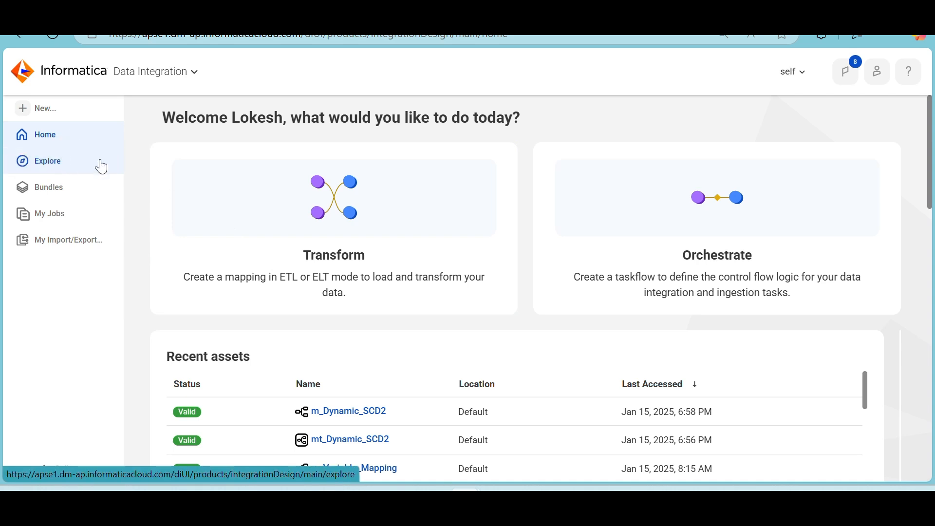
{"action": "left_click", "coordinate": [51, 115]}
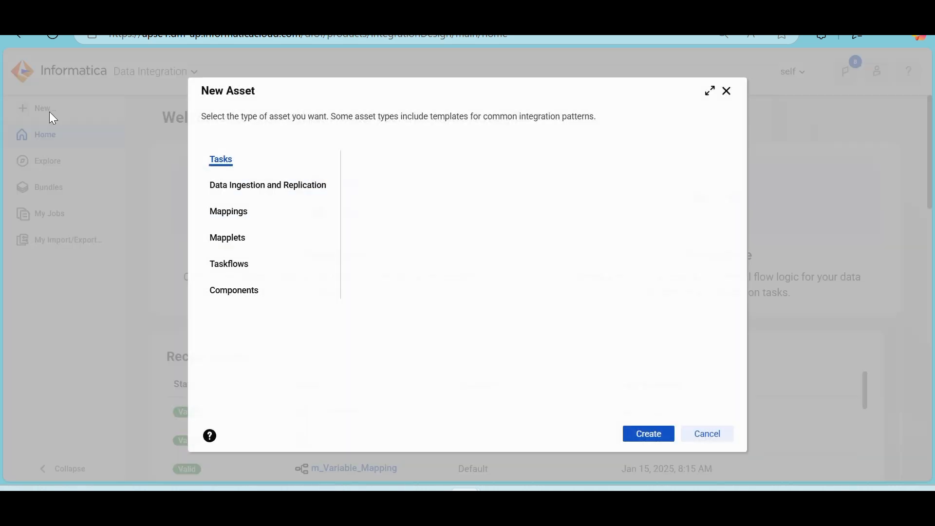
{"action": "left_click", "coordinate": [230, 217]}
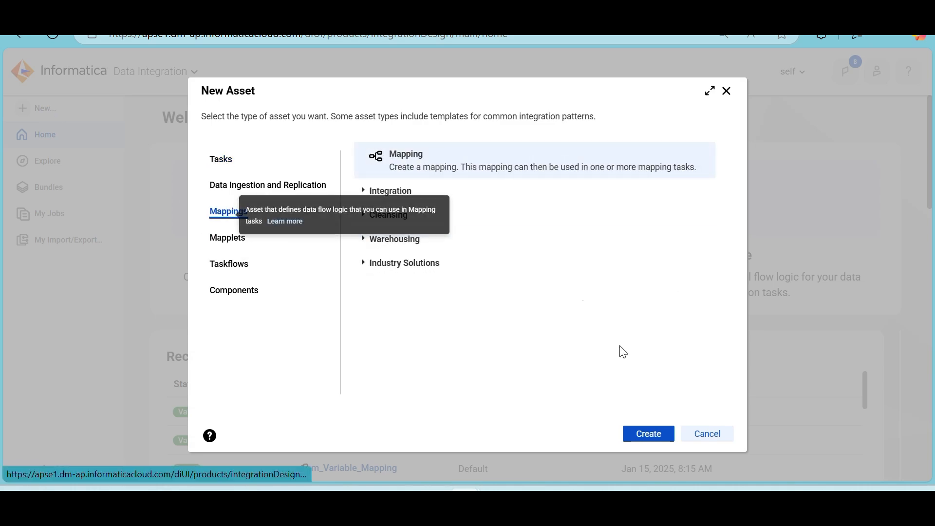
{"action": "left_click", "coordinate": [649, 433]}
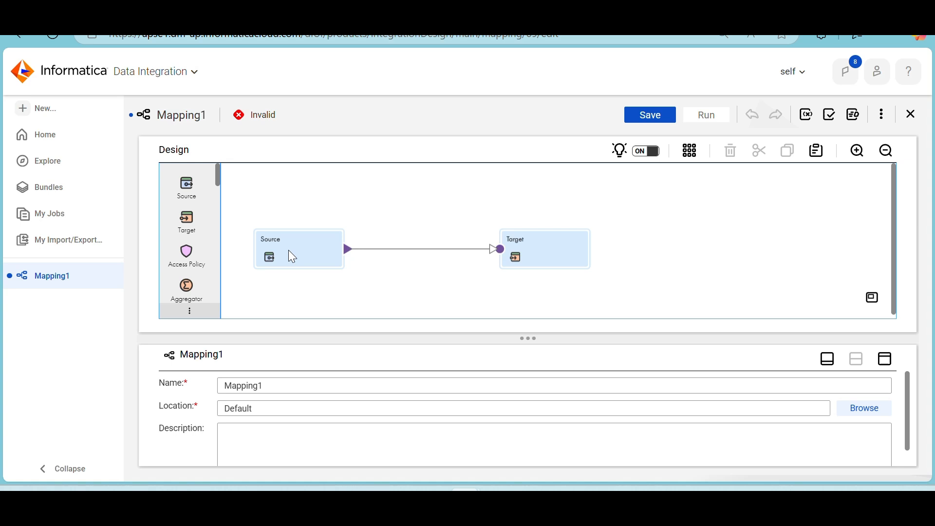
Insert a Lookup transformation on the link between Source and Target
{"action": "left_click", "coordinate": [290, 251]}
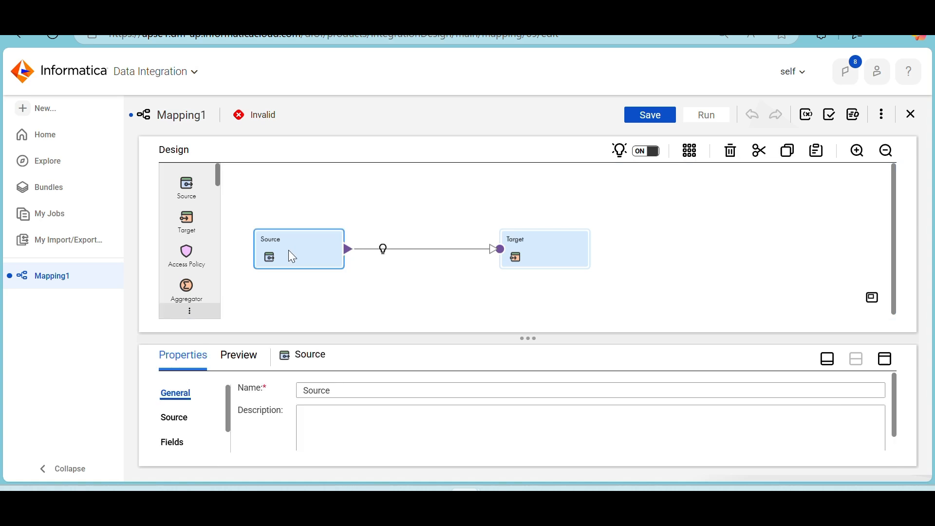
{"action": "left_click", "coordinate": [383, 250]}
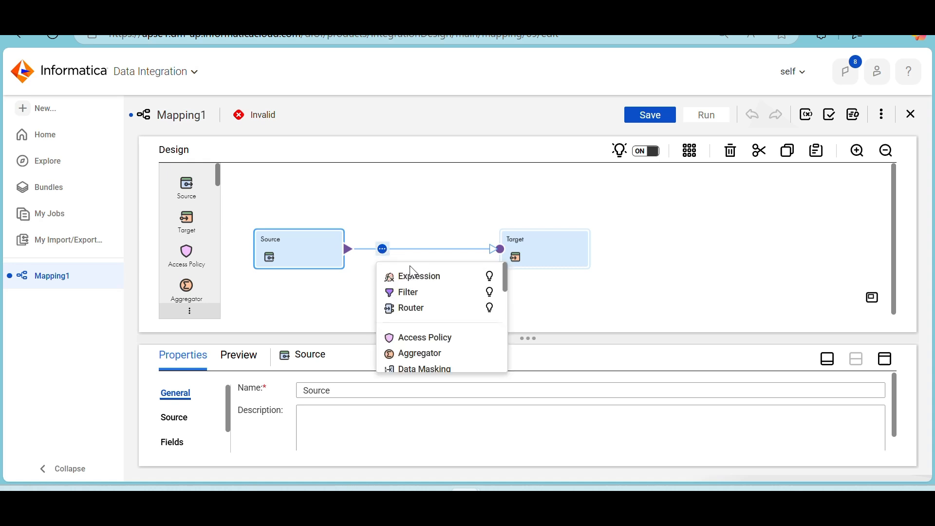
{"action": "scroll", "coordinate": [428, 336], "scroll_direction": "down", "scroll_amount": 2}
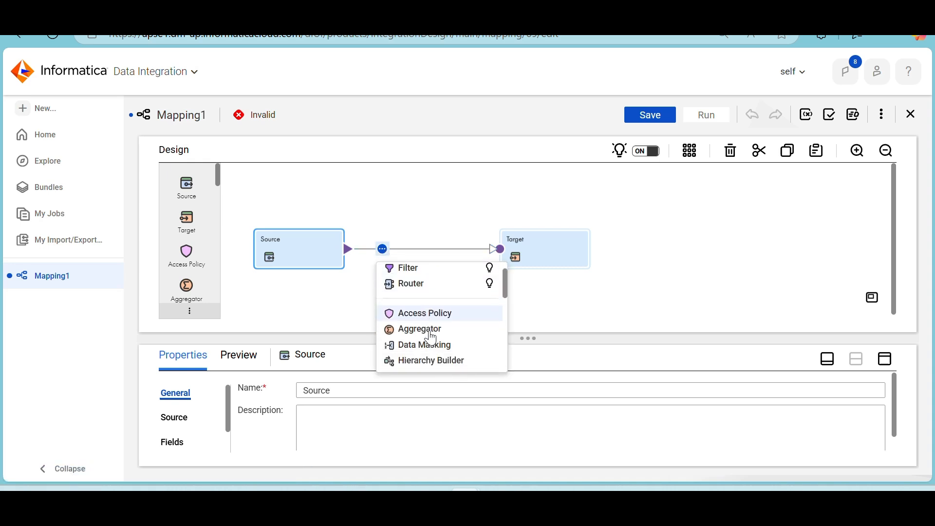
{"action": "scroll", "coordinate": [432, 339], "scroll_direction": "down", "scroll_amount": 3}
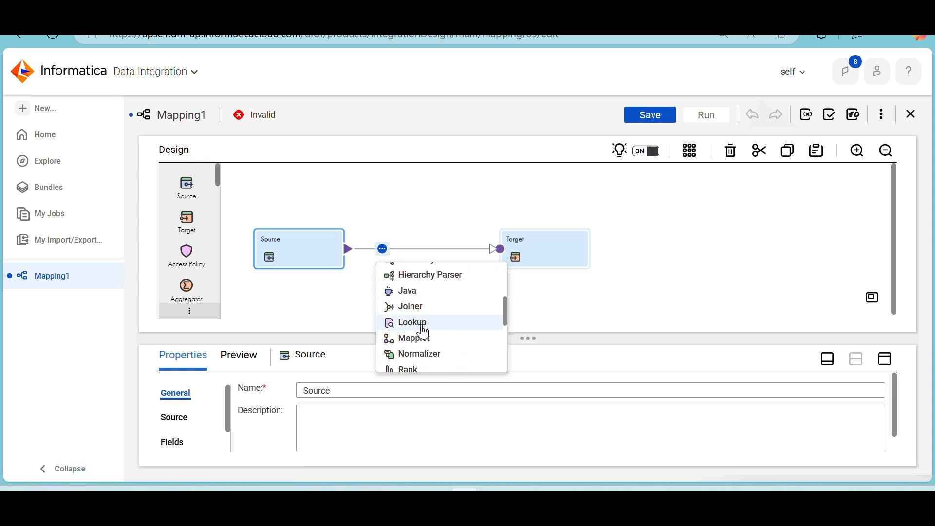
{"action": "left_click", "coordinate": [422, 324]}
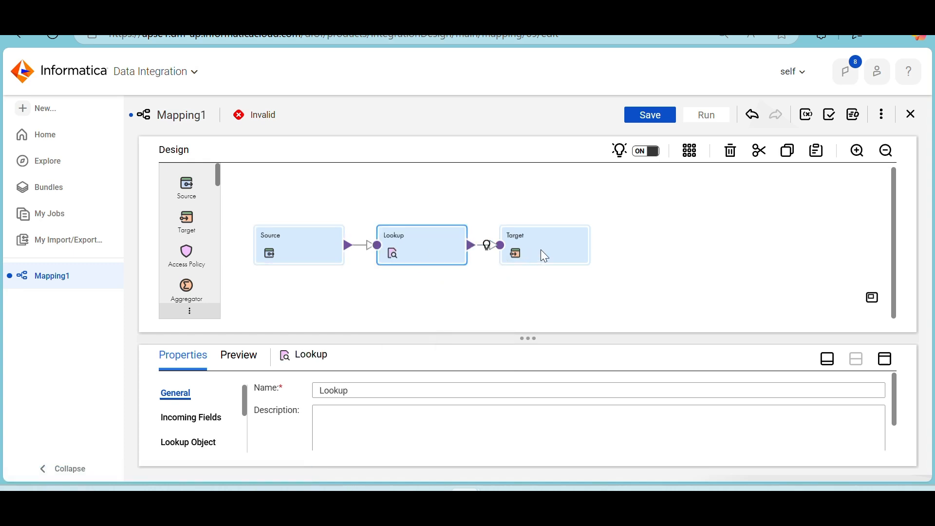
Set the connection of the mapping's Source transformation to Source (Oracle)
{"action": "left_click", "coordinate": [313, 243]}
{"action": "left_click", "coordinate": [887, 360]}
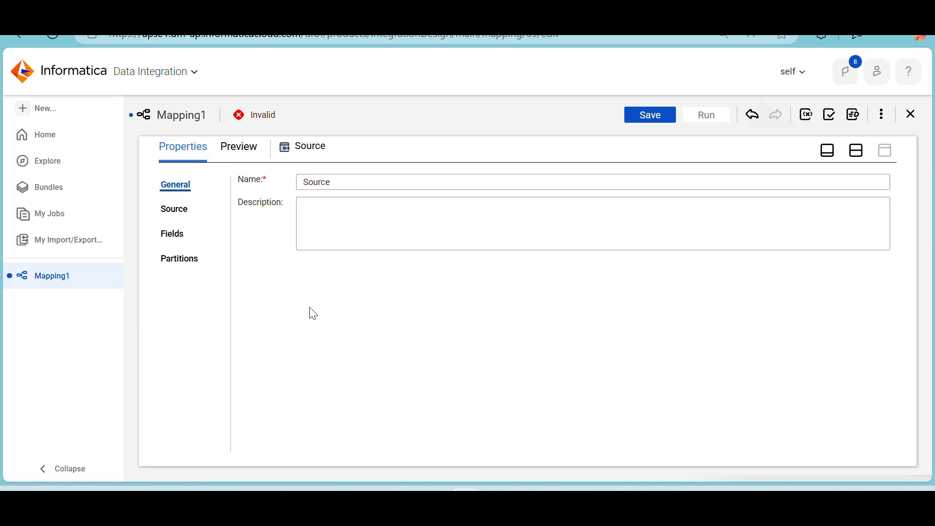
{"action": "left_click", "coordinate": [174, 213]}
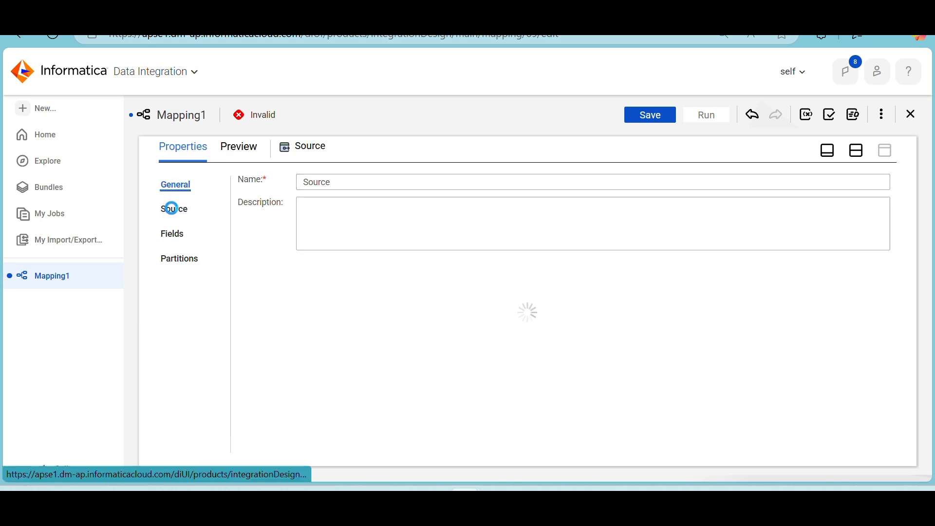
{"action": "left_click", "coordinate": [420, 220]}
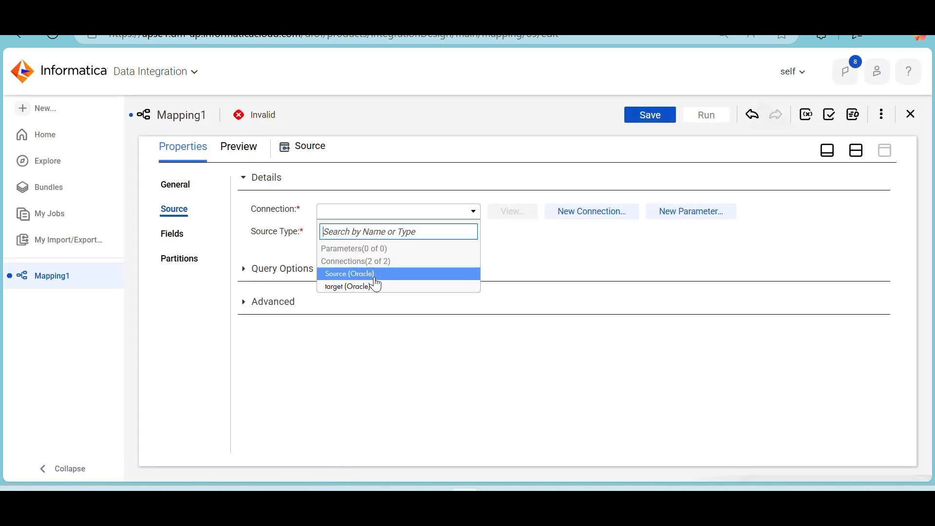
{"action": "left_click", "coordinate": [421, 274]}
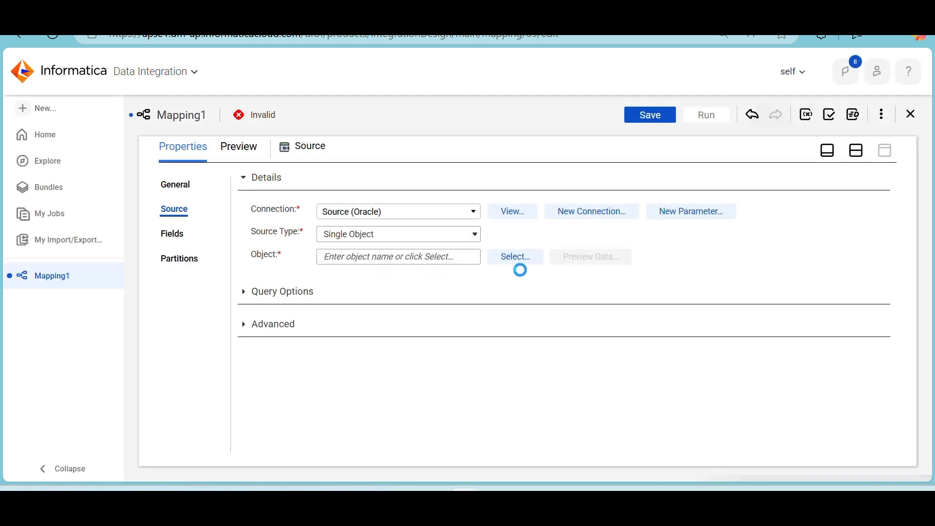
Select the EMPLOYEE table as the source object
{"action": "left_click", "coordinate": [528, 261]}
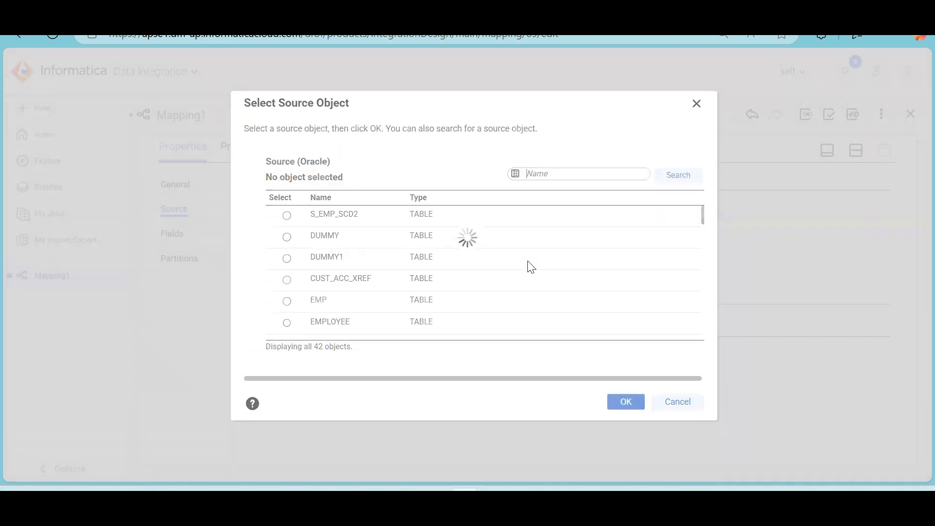
{"action": "scroll", "coordinate": [359, 229], "scroll_direction": "down", "scroll_amount": 2}
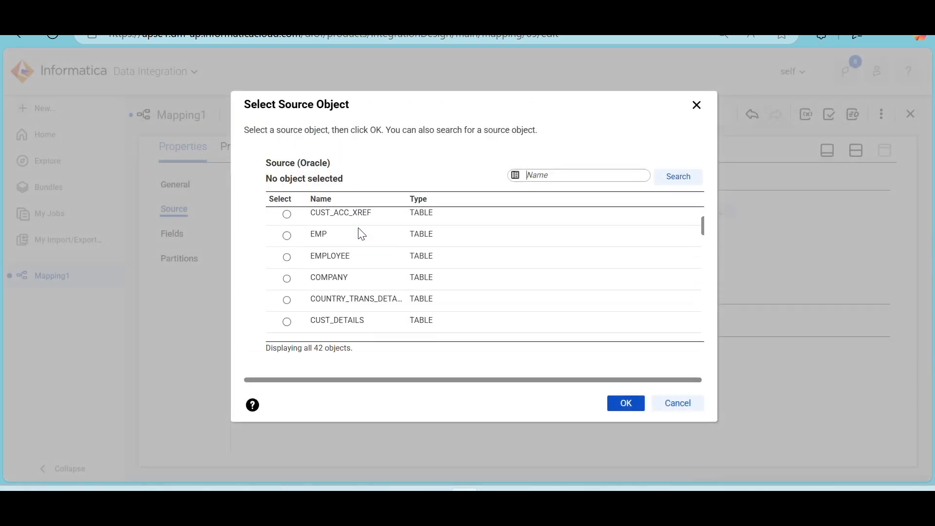
{"action": "left_click", "coordinate": [359, 232]}
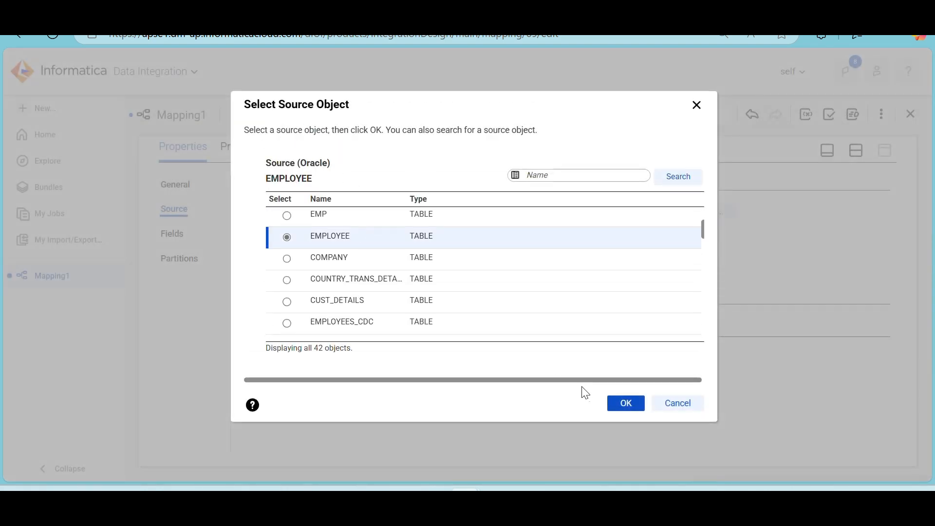
{"action": "left_click", "coordinate": [624, 403]}
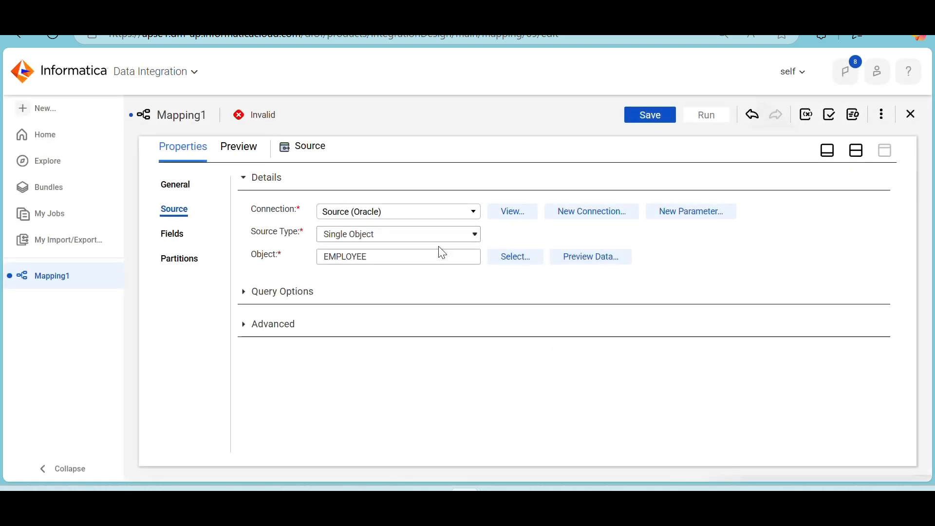
Reopen the source object selection, and copy the table name s_customer_dyn from the Source worksheet query in SQL Developer
{"action": "left_click", "coordinate": [521, 262]}
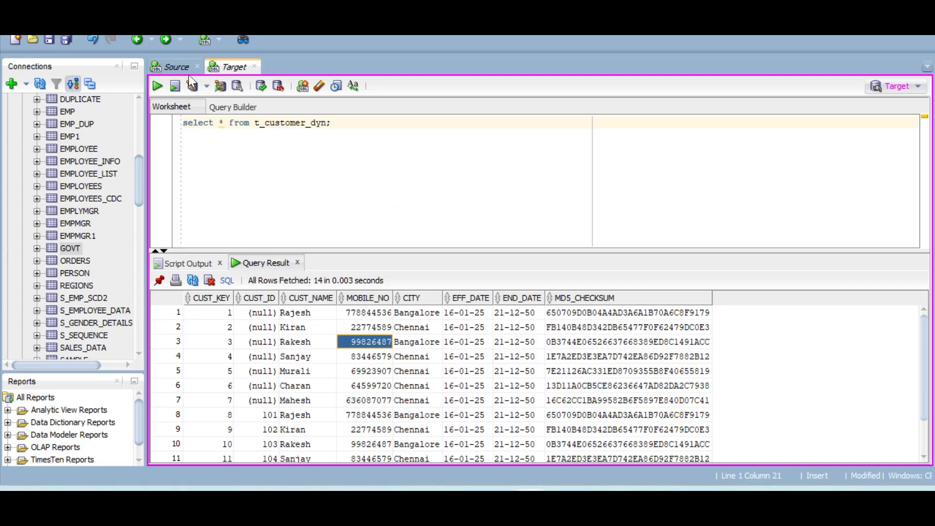
{"action": "left_click", "coordinate": [171, 67]}
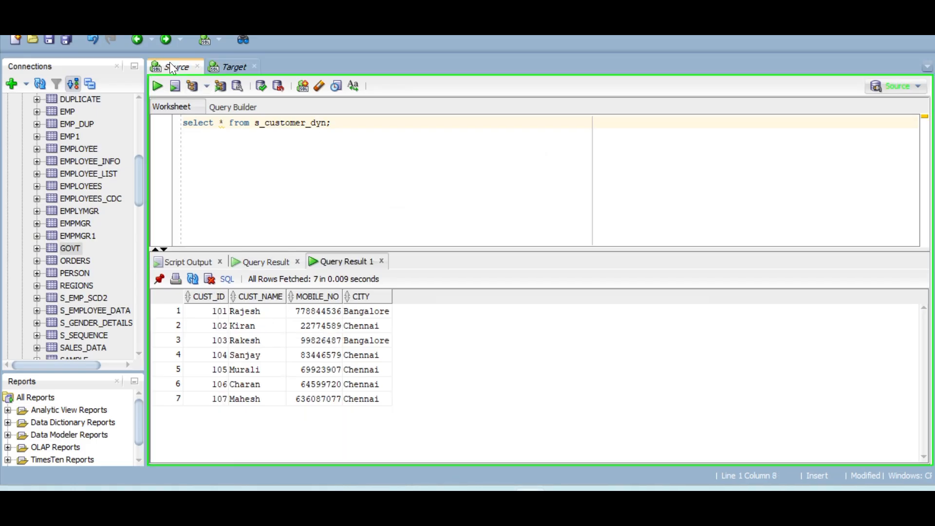
{"action": "double_click", "coordinate": [283, 123]}
{"action": "key", "text": "ctrl+c"}
{"action": "key", "text": "alt+Tab"}
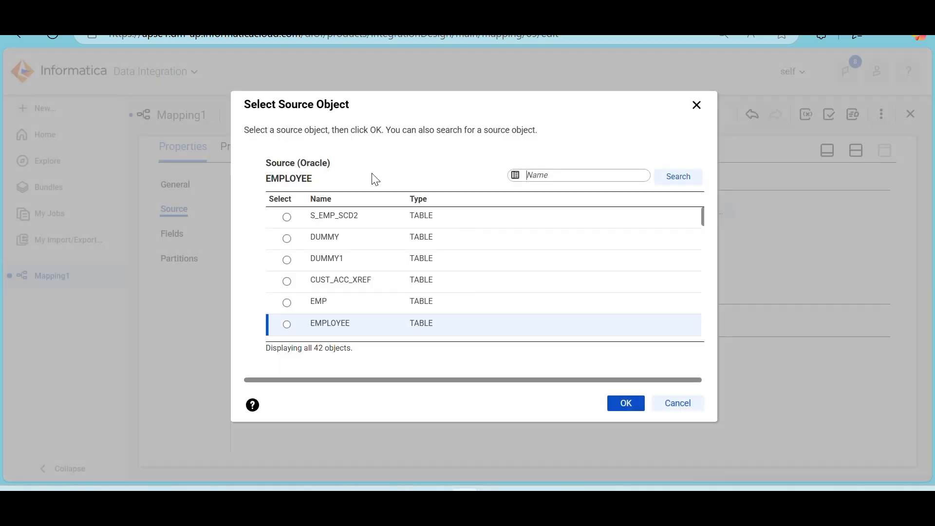
Back in Informatica, search for s_customer_dyn, select the S_CUSTOMER_DYN table as the source object, and accept the source change
{"action": "key", "text": "ctrl+v"}
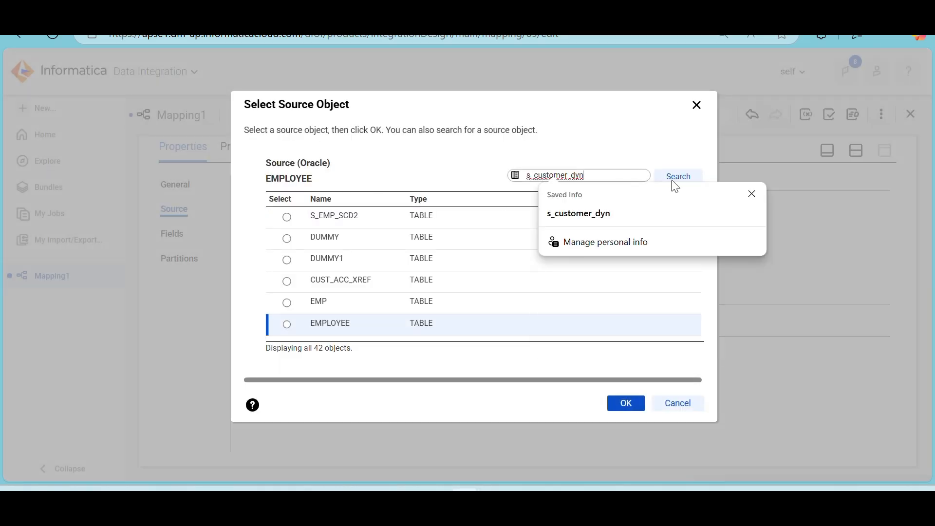
{"action": "left_click", "coordinate": [689, 178]}
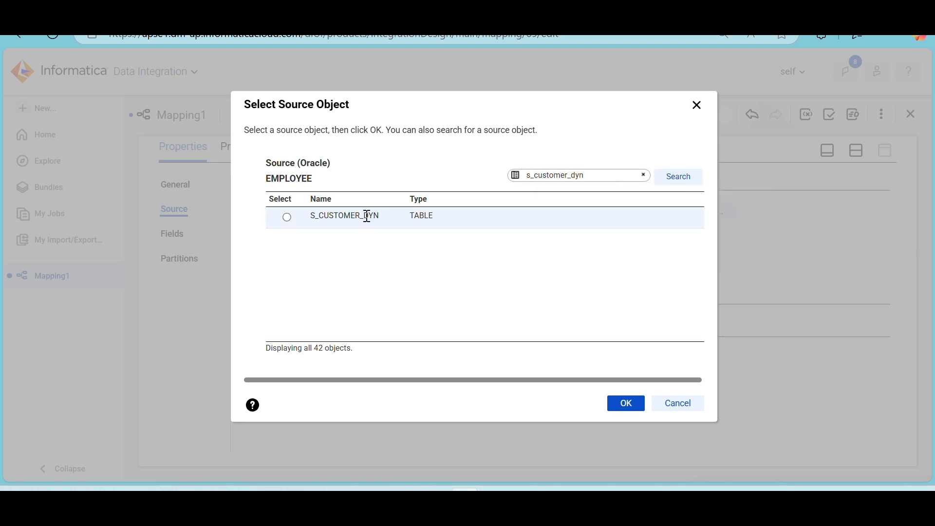
{"action": "left_click", "coordinate": [367, 216]}
{"action": "left_click", "coordinate": [625, 404]}
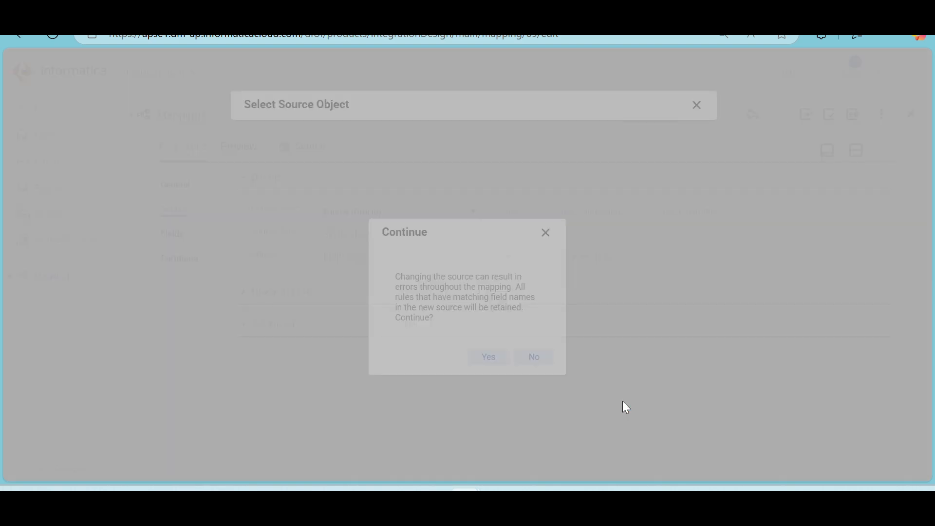
{"action": "left_click", "coordinate": [487, 358]}
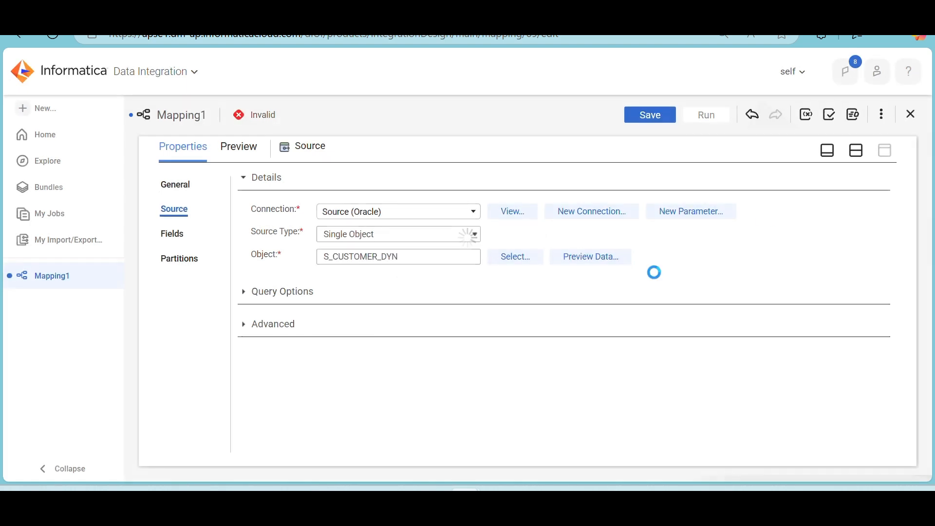
Set the lookup object connection of the Lookup transformation to target (Oracle)
{"action": "left_click", "coordinate": [855, 150]}
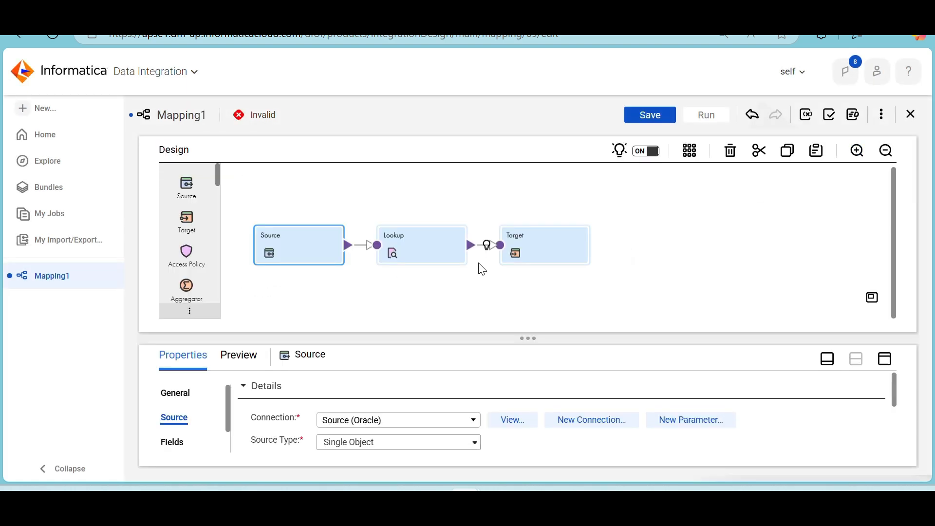
{"action": "left_click", "coordinate": [427, 253]}
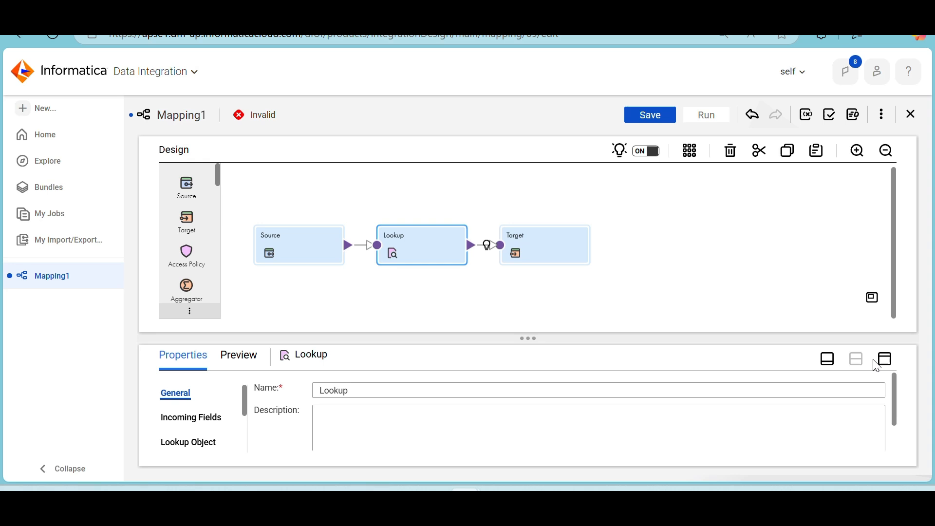
{"action": "left_click", "coordinate": [885, 360]}
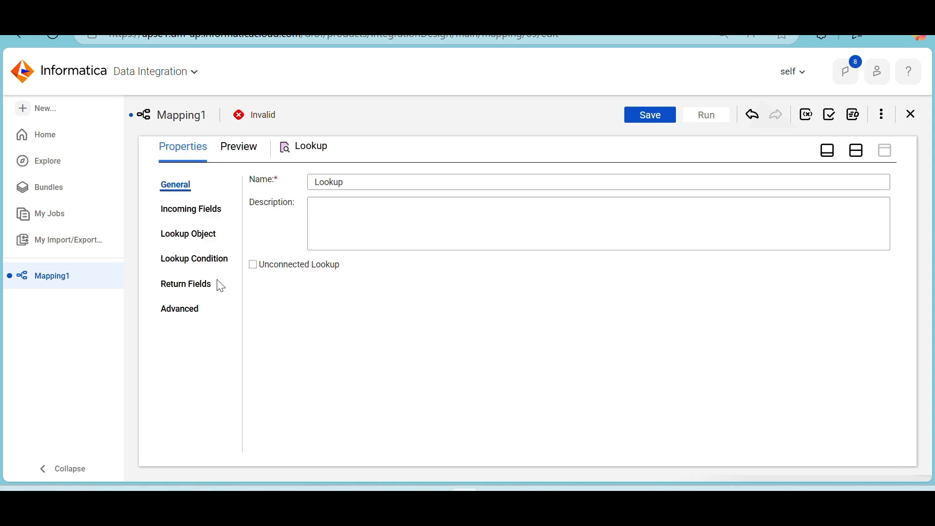
{"action": "left_click", "coordinate": [190, 239]}
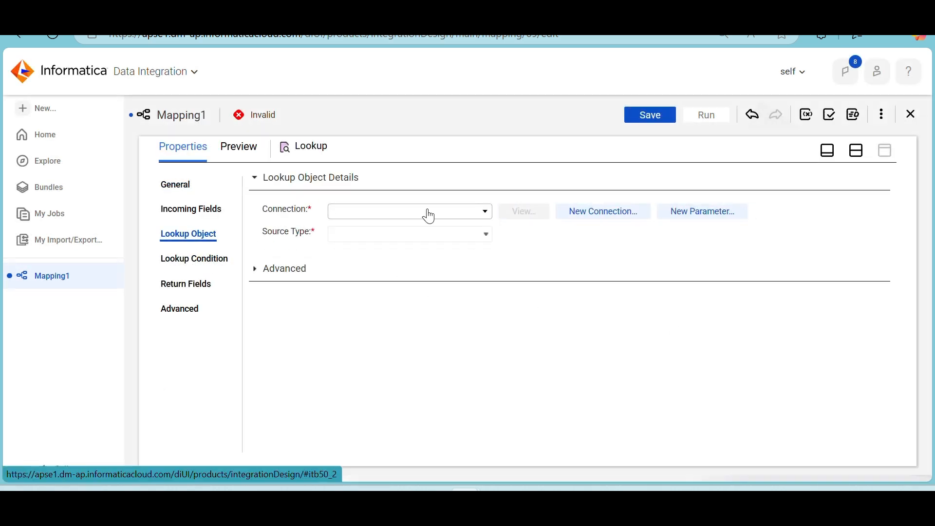
{"action": "left_click", "coordinate": [429, 216]}
{"action": "left_click", "coordinate": [397, 284]}
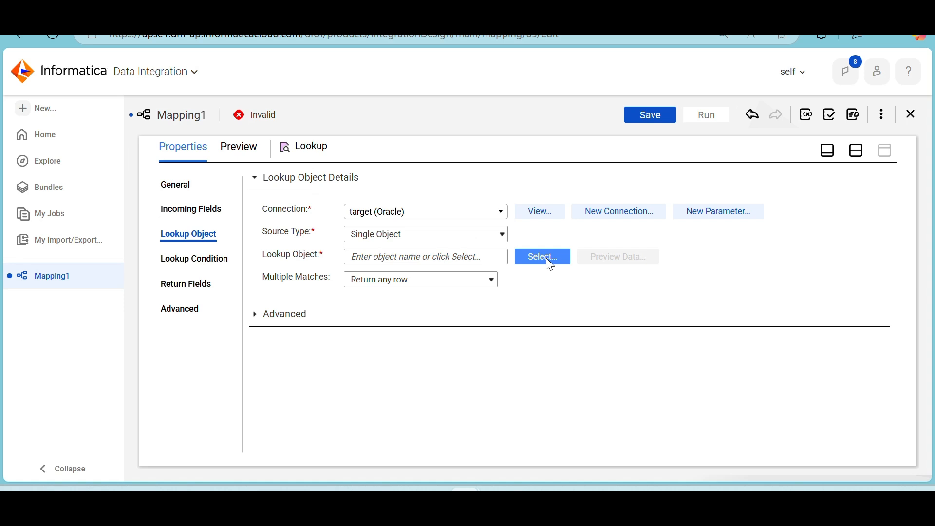
Search for t_customer_dyn and select the T_CUSTOMER_DYN table as the lookup object
{"action": "left_click", "coordinate": [546, 258]}
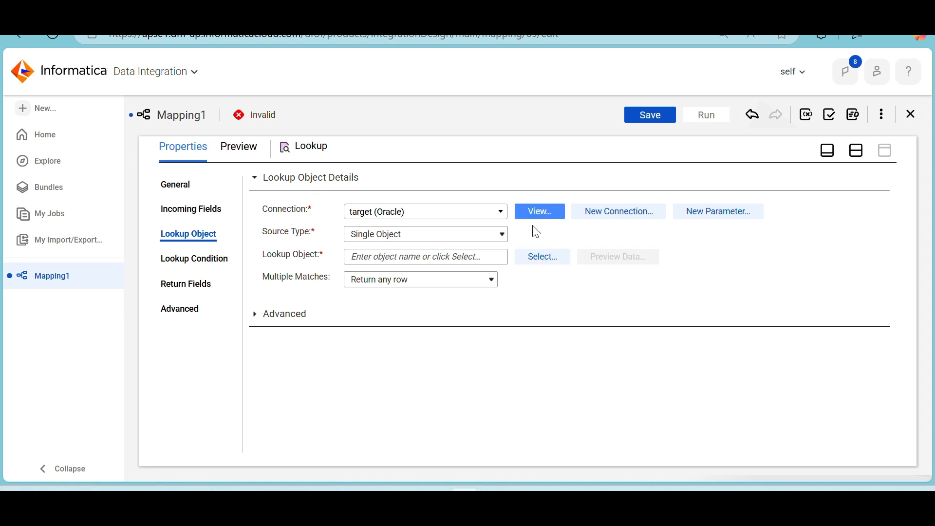
{"action": "left_click", "coordinate": [545, 180]}
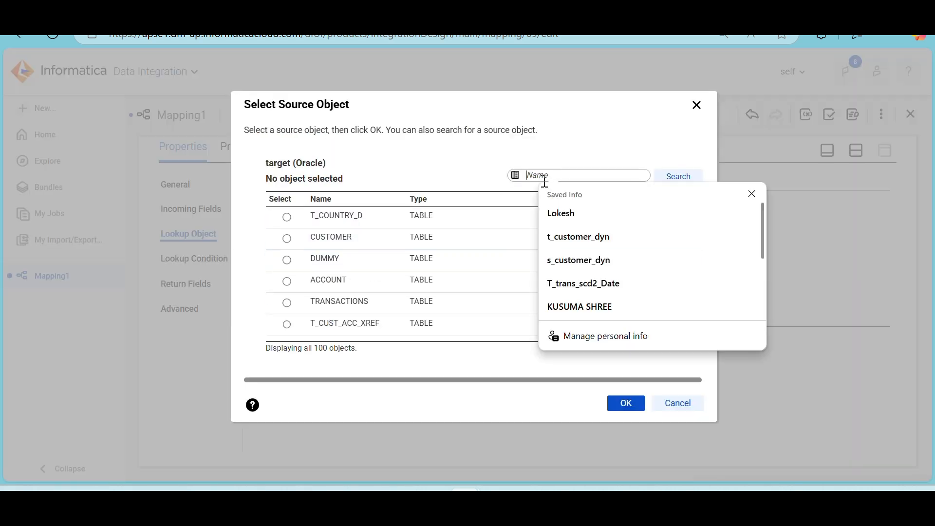
{"action": "left_click", "coordinate": [577, 237]}
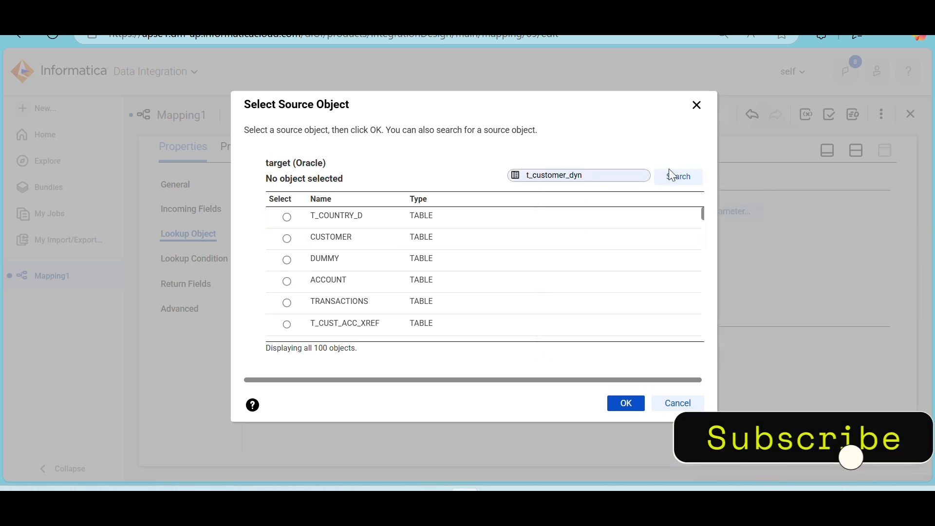
{"action": "left_click", "coordinate": [673, 181]}
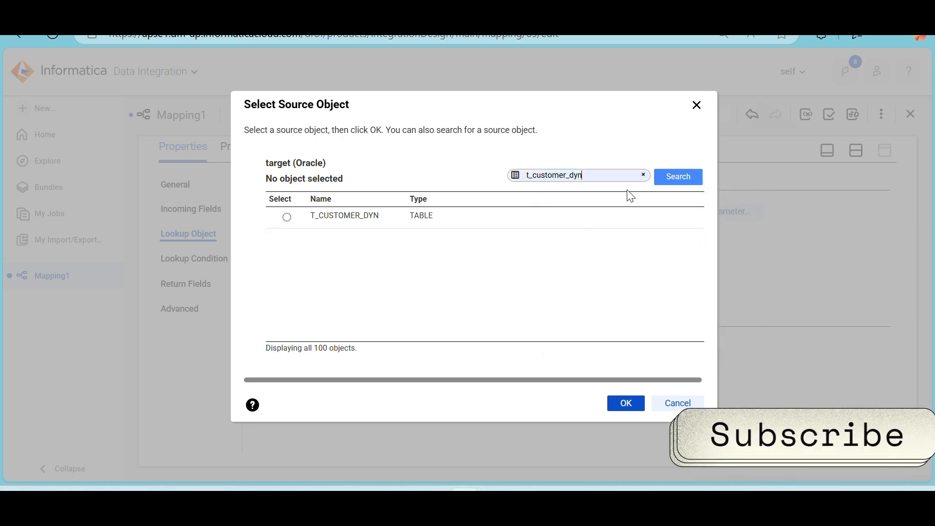
{"action": "left_click", "coordinate": [419, 219]}
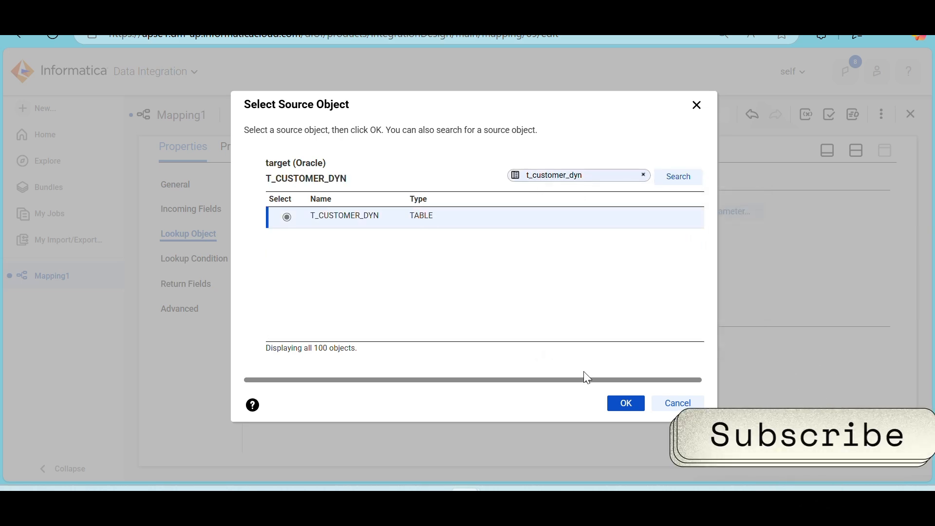
{"action": "left_click", "coordinate": [619, 395]}
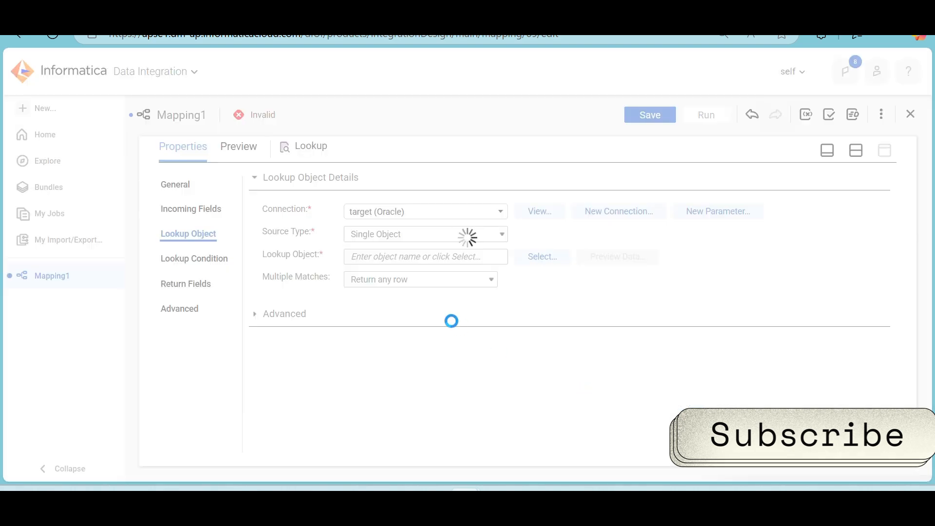
Resolve the Lookup's field name conflicts by bulk renaming the fields from Source with the prefix S_
{"action": "left_click", "coordinate": [206, 263]}
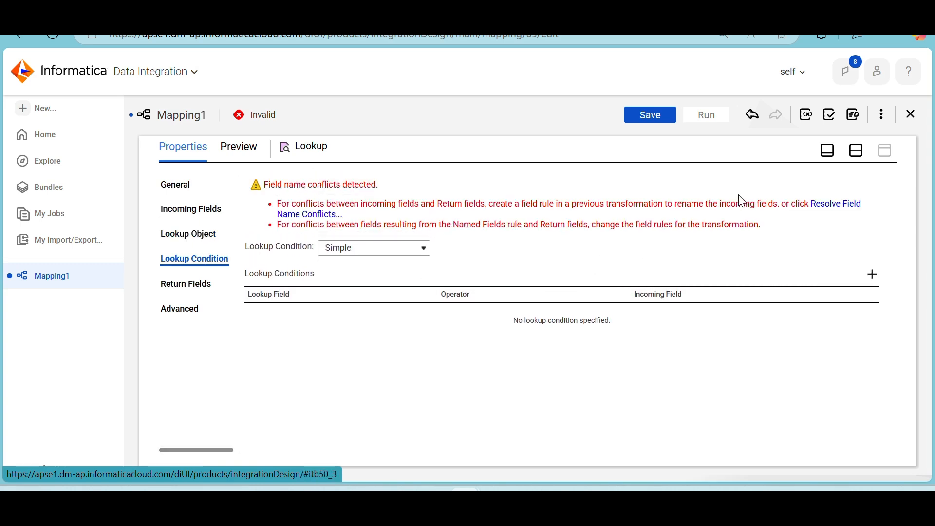
{"action": "left_click", "coordinate": [826, 212]}
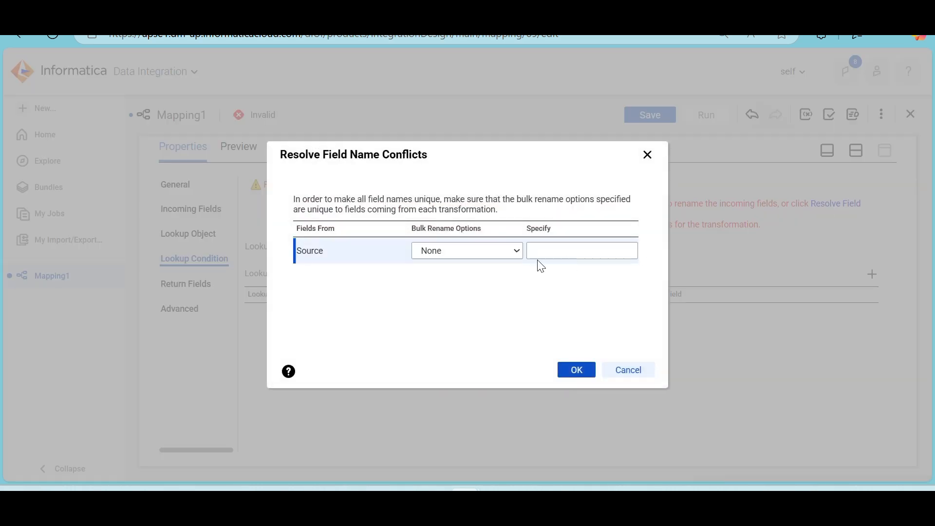
{"action": "left_click", "coordinate": [493, 248]}
{"action": "left_click", "coordinate": [457, 292]}
{"action": "left_click", "coordinate": [566, 253]}
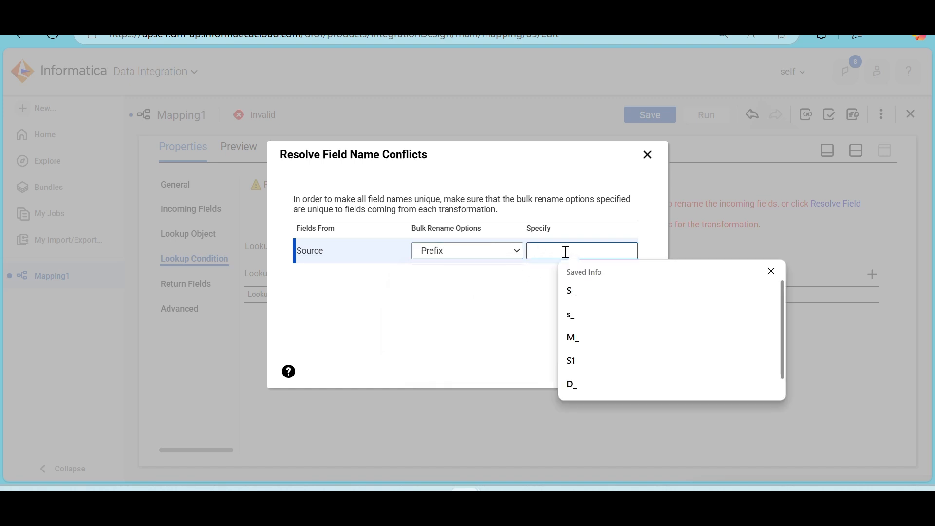
{"action": "left_click", "coordinate": [582, 305]}
{"action": "left_click", "coordinate": [575, 370]}
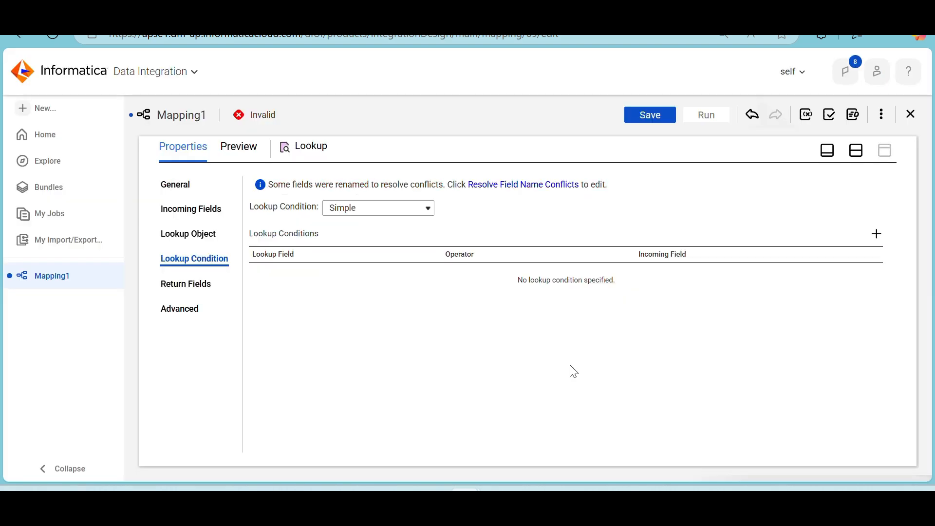
Add a lookup condition matching lookup field CUST_ID with incoming field S_CUST_ID using the = operator
{"action": "left_click", "coordinate": [877, 234]}
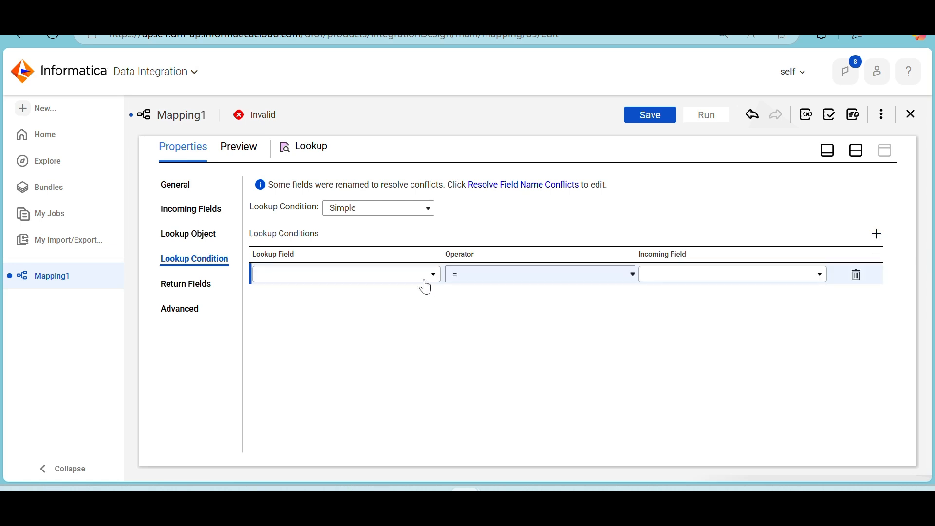
{"action": "left_click", "coordinate": [423, 278]}
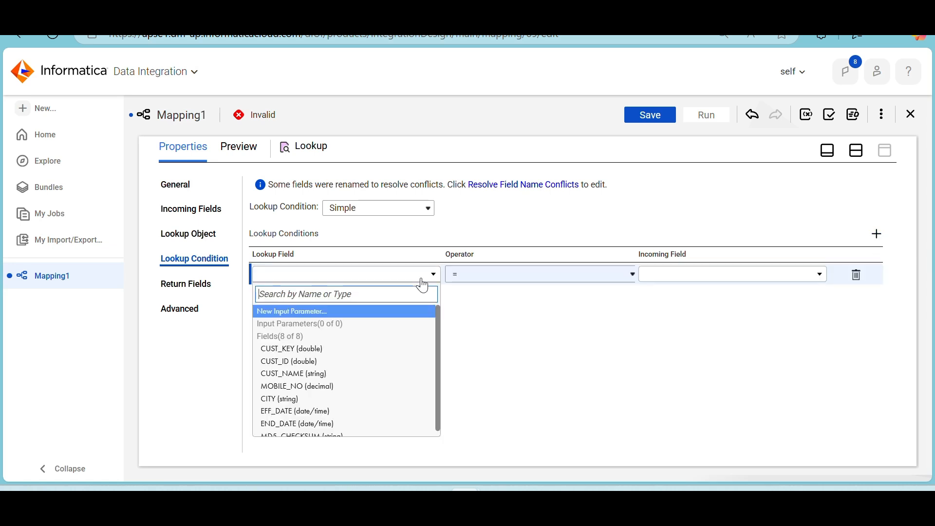
{"action": "left_click", "coordinate": [331, 362]}
{"action": "left_click", "coordinate": [708, 279]}
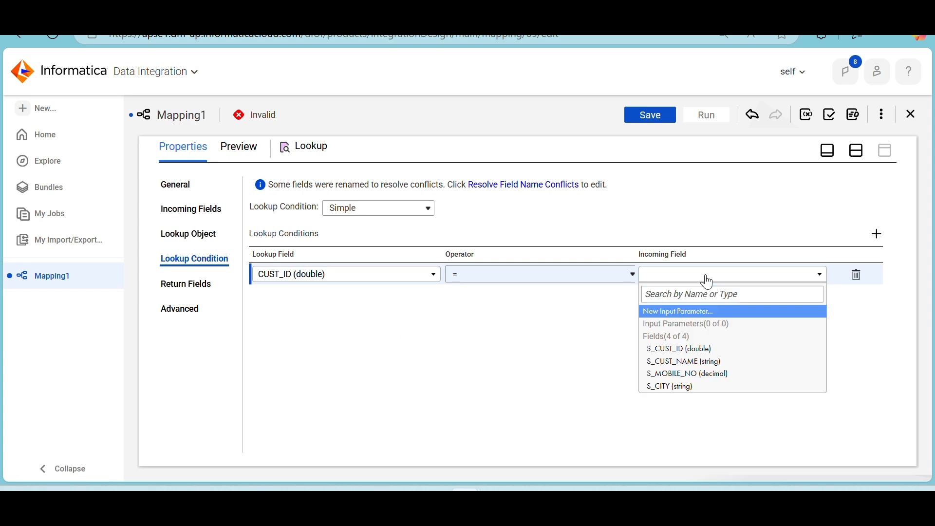
{"action": "left_click", "coordinate": [683, 349]}
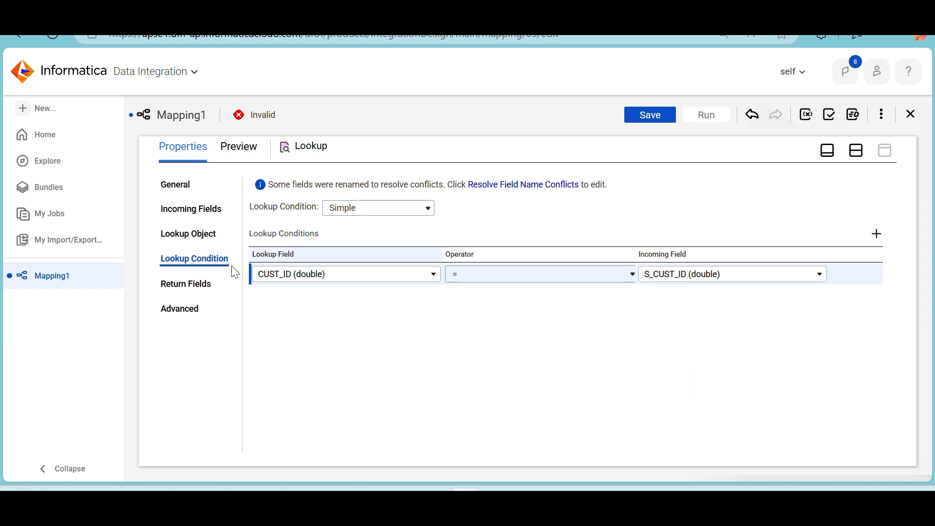
Review the Lookup transformation's return fields and its advanced caching settings
{"action": "left_click", "coordinate": [169, 284]}
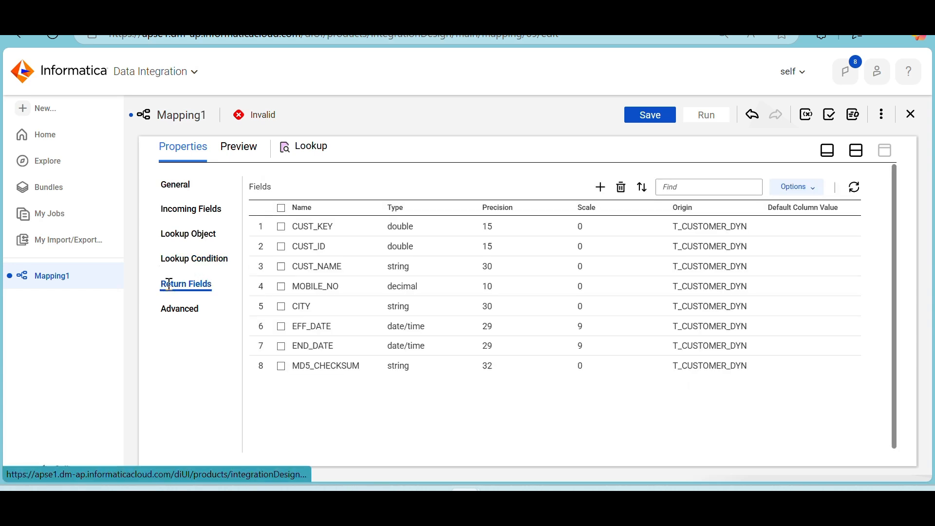
{"action": "left_click", "coordinate": [175, 308]}
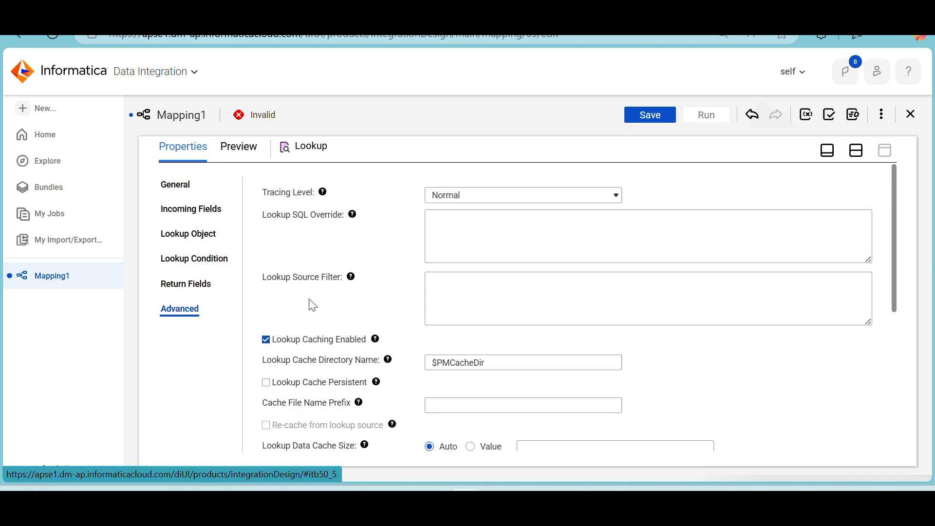
{"action": "scroll", "coordinate": [312, 305], "scroll_direction": "down", "scroll_amount": 4}
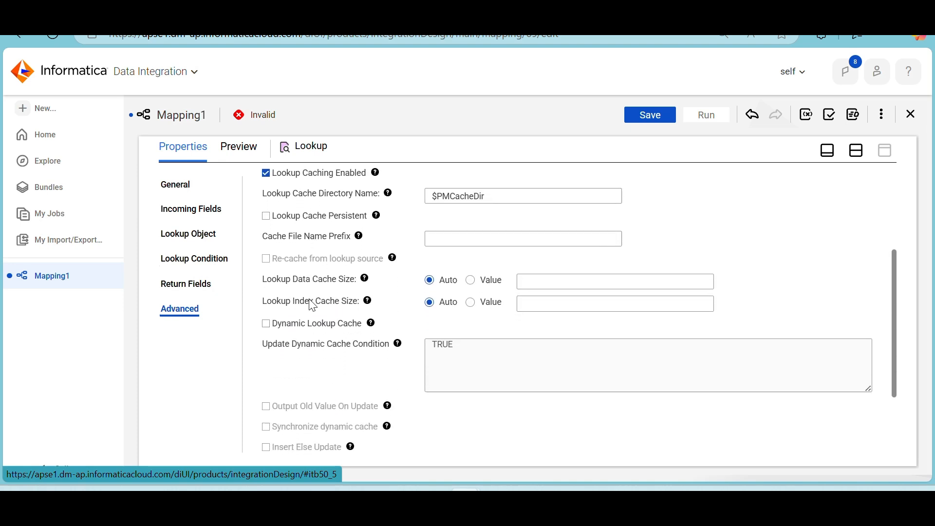
{"action": "scroll", "coordinate": [313, 305], "scroll_direction": "down", "scroll_amount": 3}
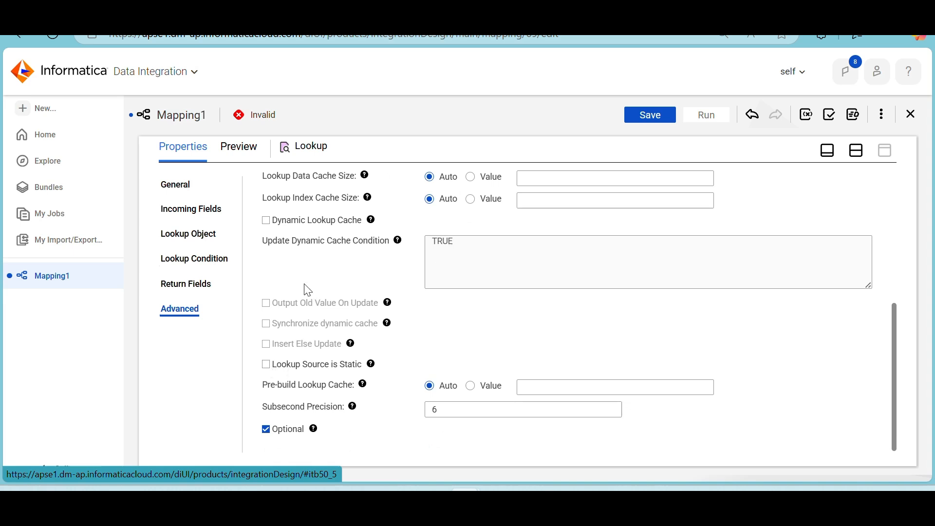
{"action": "scroll", "coordinate": [307, 290], "scroll_direction": "up", "scroll_amount": 4}
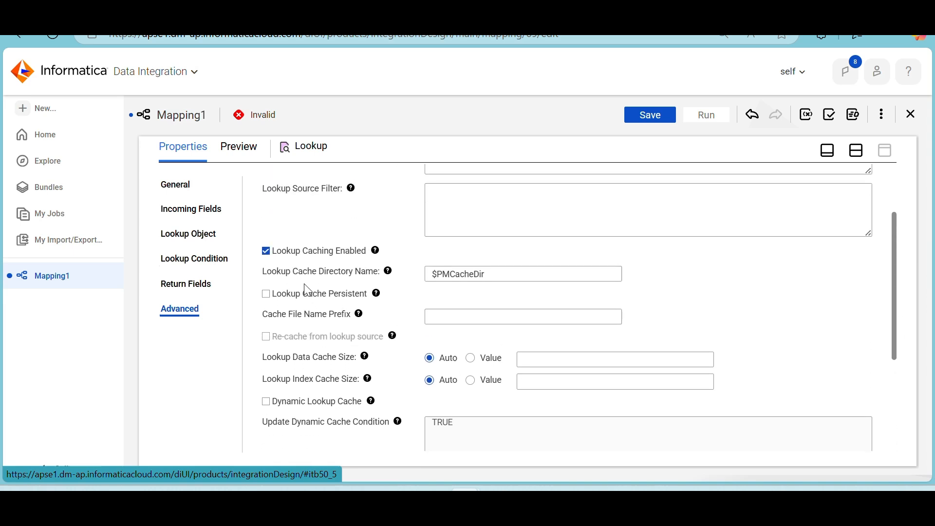
{"action": "scroll", "coordinate": [308, 290], "scroll_direction": "up", "scroll_amount": 1}
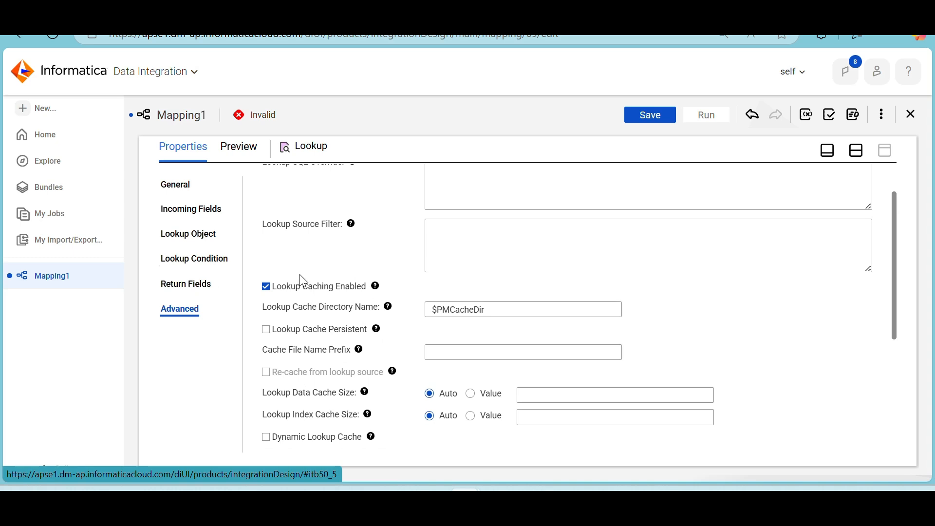
{"action": "scroll", "coordinate": [303, 280], "scroll_direction": "up", "scroll_amount": 1}
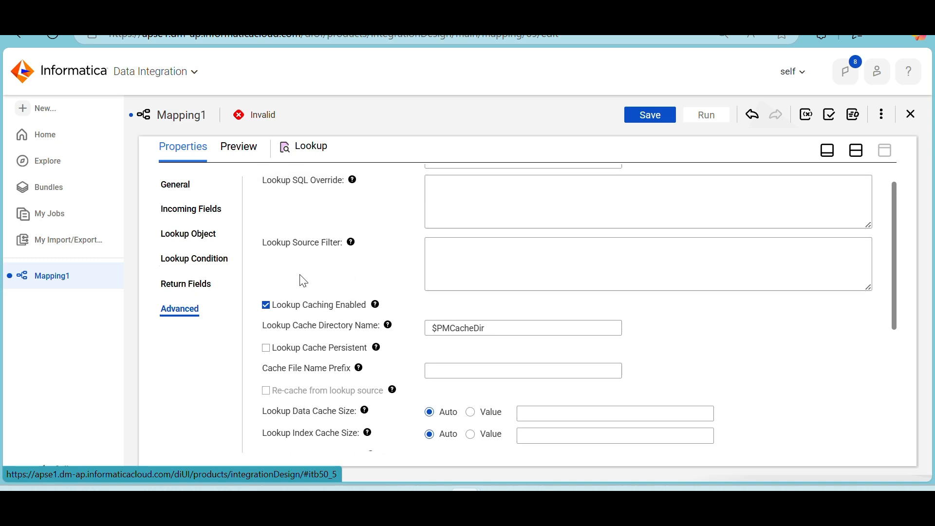
{"action": "scroll", "coordinate": [303, 280], "scroll_direction": "up", "scroll_amount": 1}
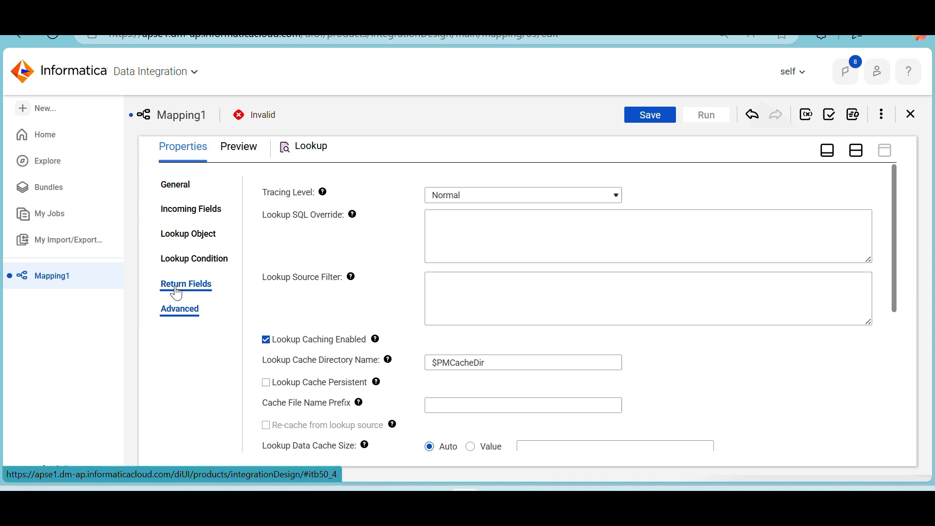
Make the Lookup's cache persistent with file name prefix Presistant_customer_dyn and enable re-cache from lookup source
{"action": "left_click", "coordinate": [203, 238]}
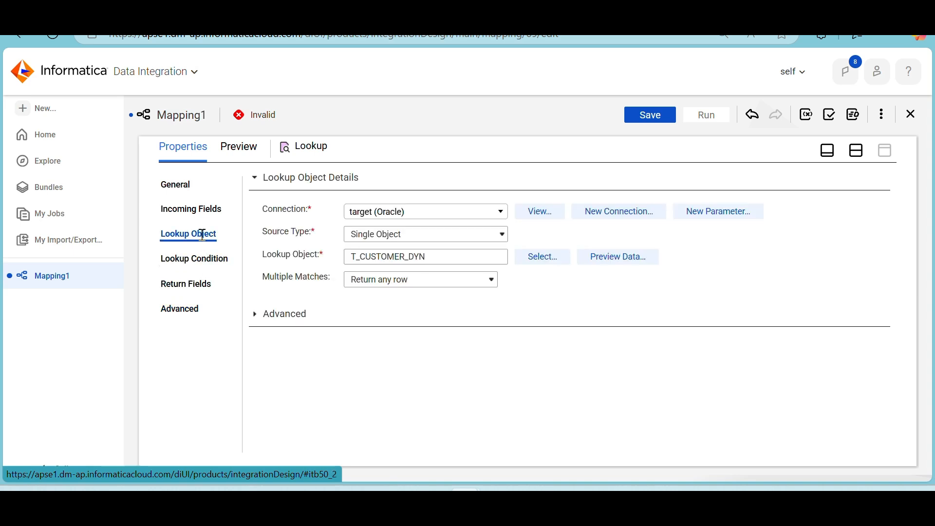
{"action": "left_click", "coordinate": [257, 326]}
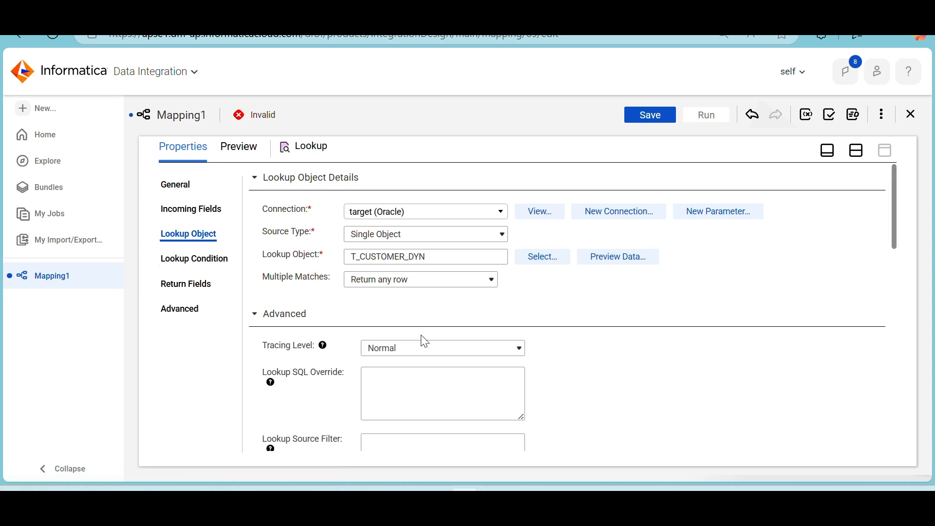
{"action": "scroll", "coordinate": [422, 338], "scroll_direction": "down", "scroll_amount": 5}
{"action": "scroll", "coordinate": [425, 341], "scroll_direction": "down", "scroll_amount": 1}
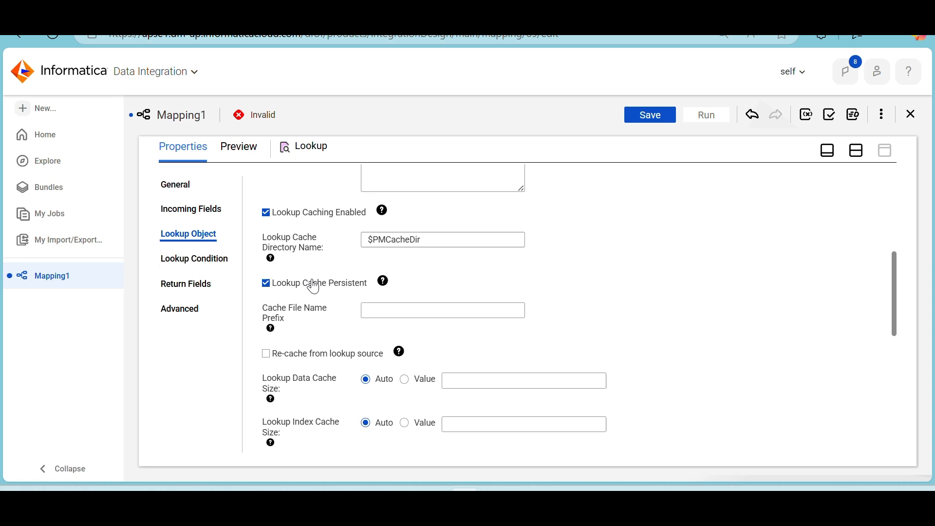
{"action": "left_click", "coordinate": [303, 359]}
{"action": "left_click", "coordinate": [409, 314]}
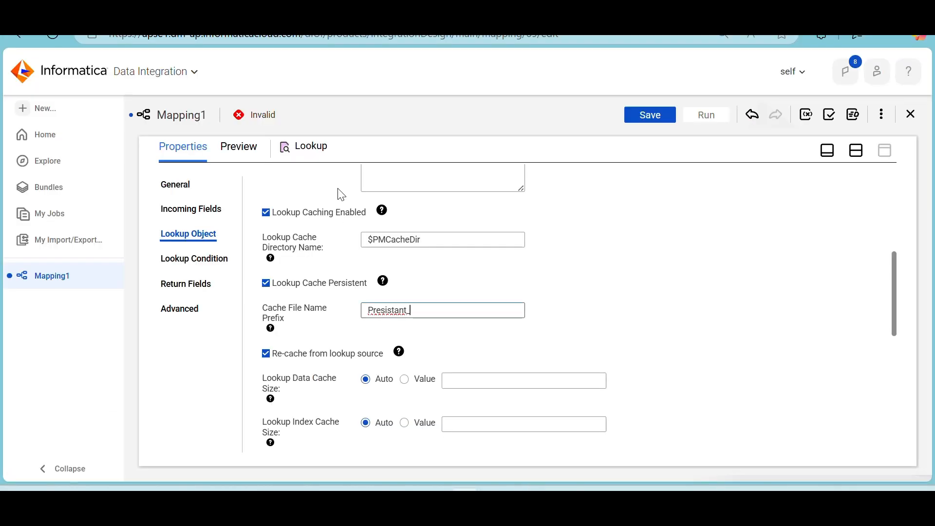
{"action": "type", "text": "ustomer_dyn"}
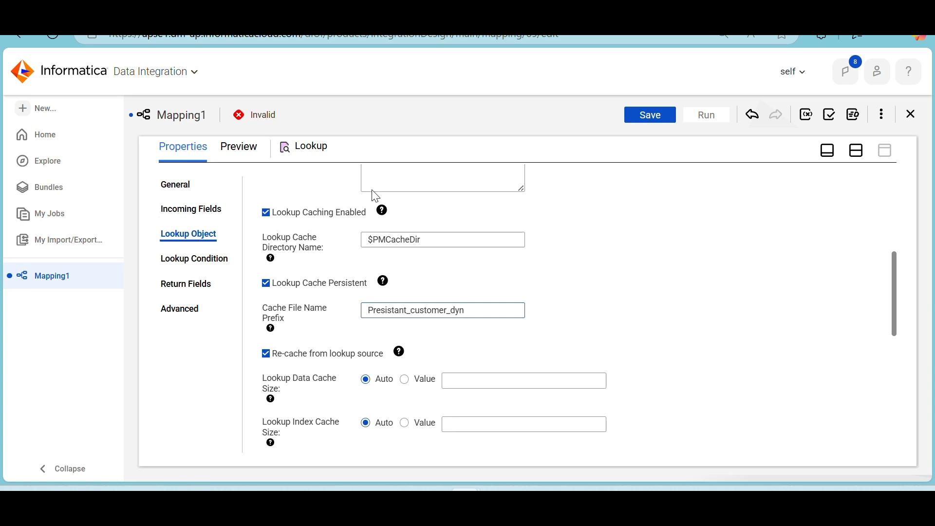
{"action": "left_click", "coordinate": [585, 275]}
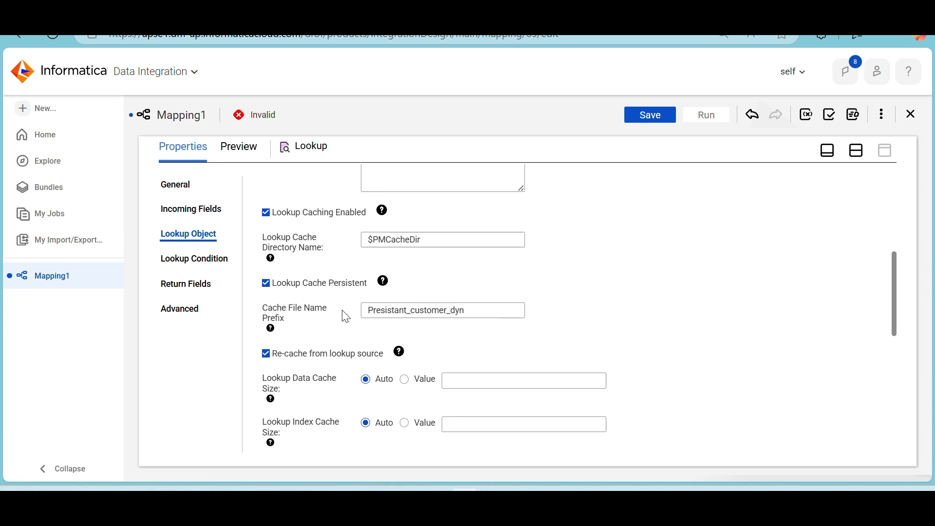
Enter to_date('12/31/2050','mm/dd/yyyy') as the Lookup Source Filter in the Lookup's advanced properties
{"action": "left_click", "coordinate": [217, 259]}
{"action": "left_click", "coordinate": [196, 292]}
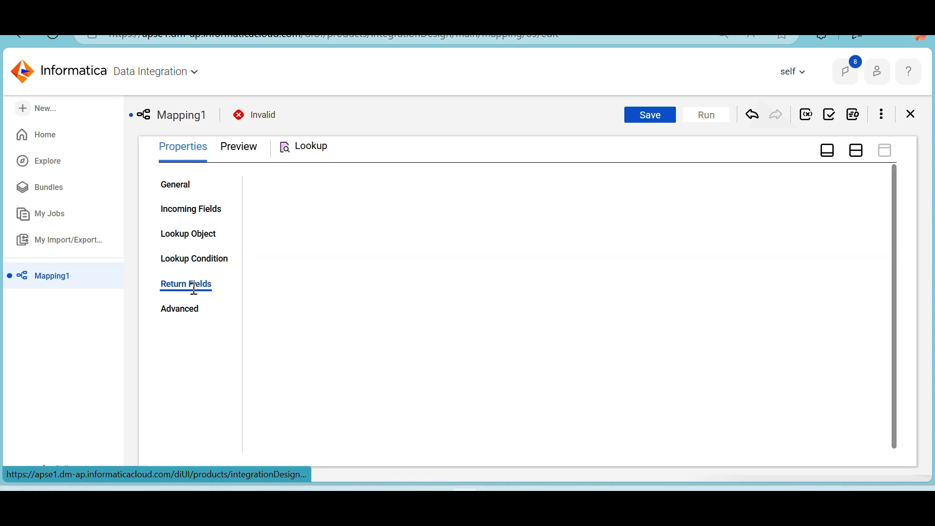
{"action": "left_click", "coordinate": [186, 314]}
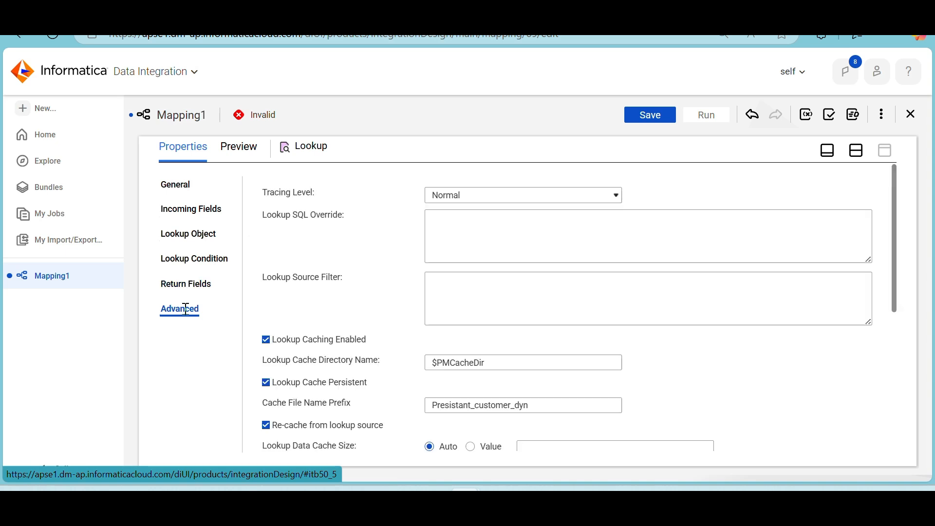
{"action": "left_click", "coordinate": [474, 286]}
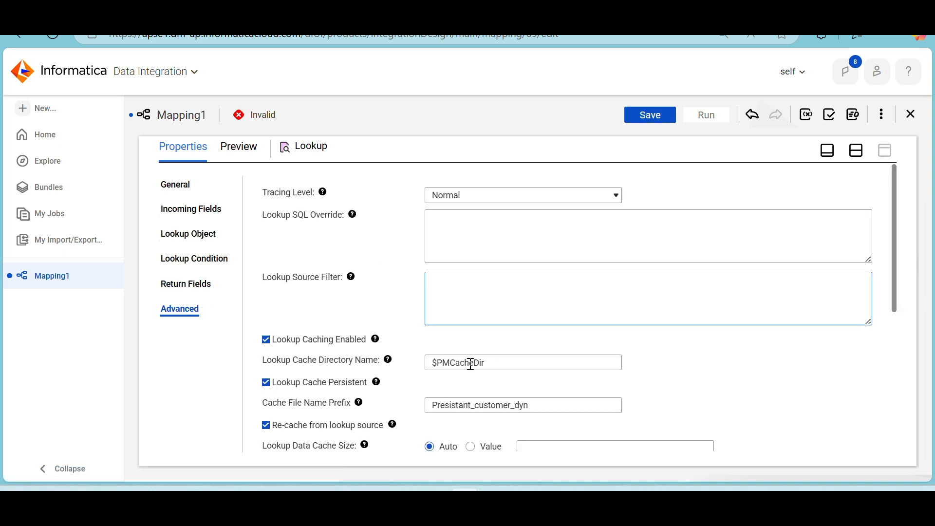
{"action": "scroll", "coordinate": [506, 300], "scroll_direction": "down", "scroll_amount": 6}
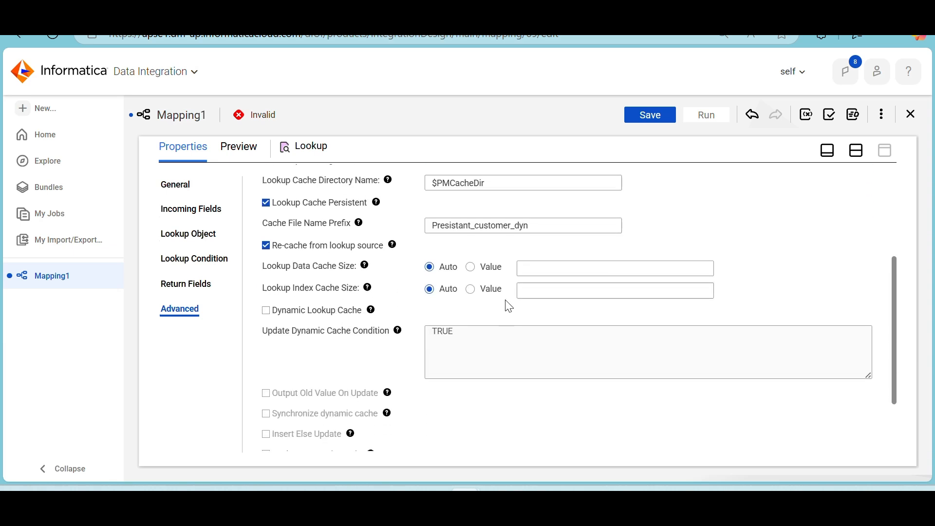
{"action": "scroll", "coordinate": [509, 306], "scroll_direction": "up", "scroll_amount": 6}
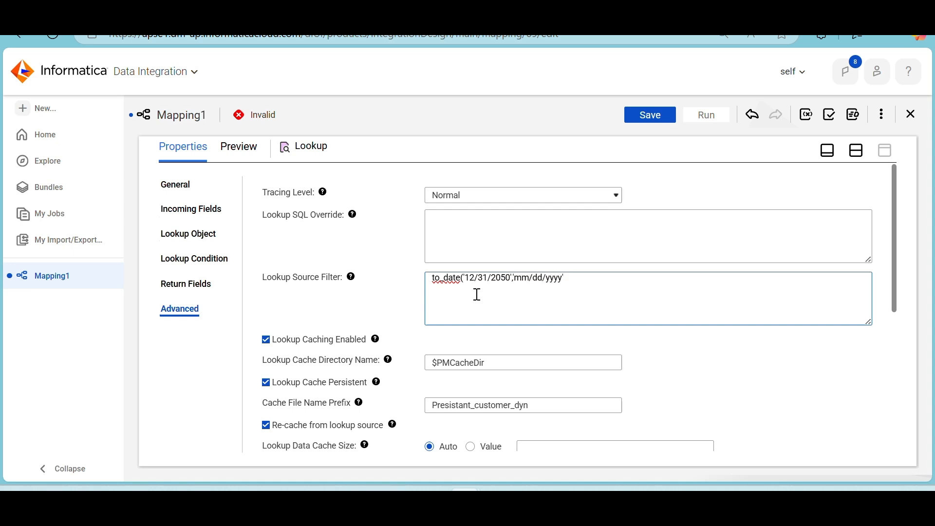
Open the Target transformation's properties and set its connection to target (Oracle)
{"action": "left_click", "coordinate": [857, 151]}
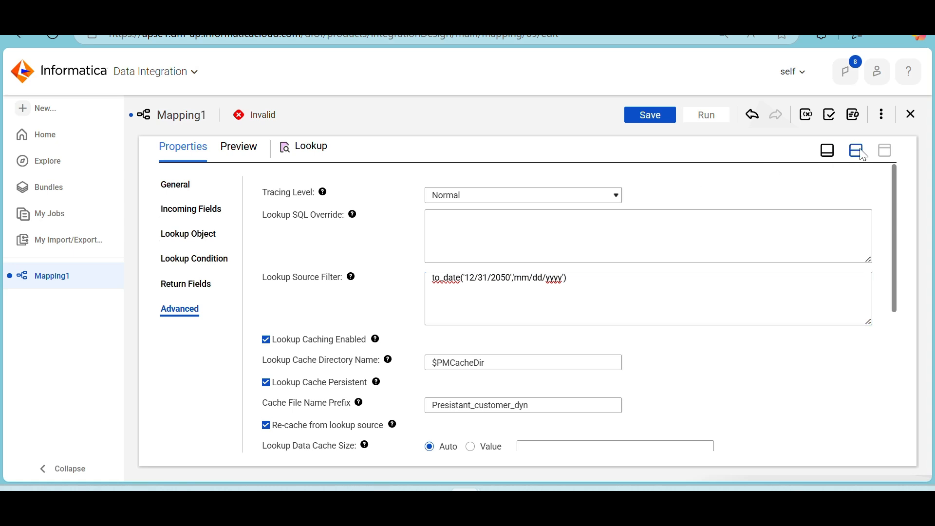
{"action": "left_click", "coordinate": [574, 239]}
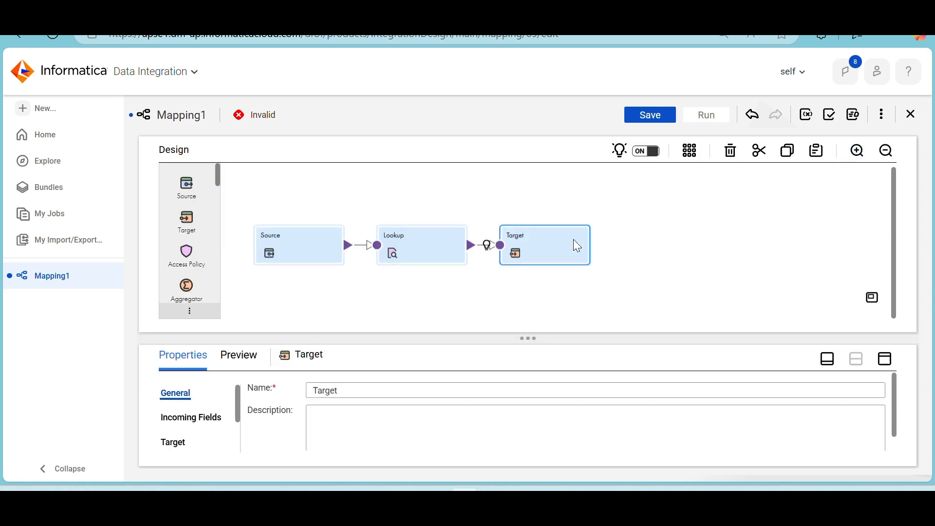
{"action": "left_click", "coordinate": [885, 364]}
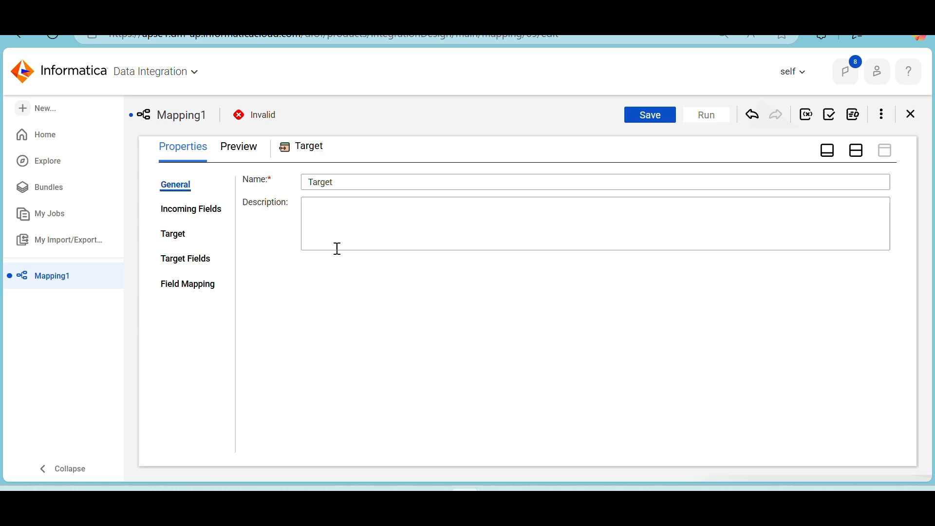
{"action": "left_click", "coordinate": [177, 235]}
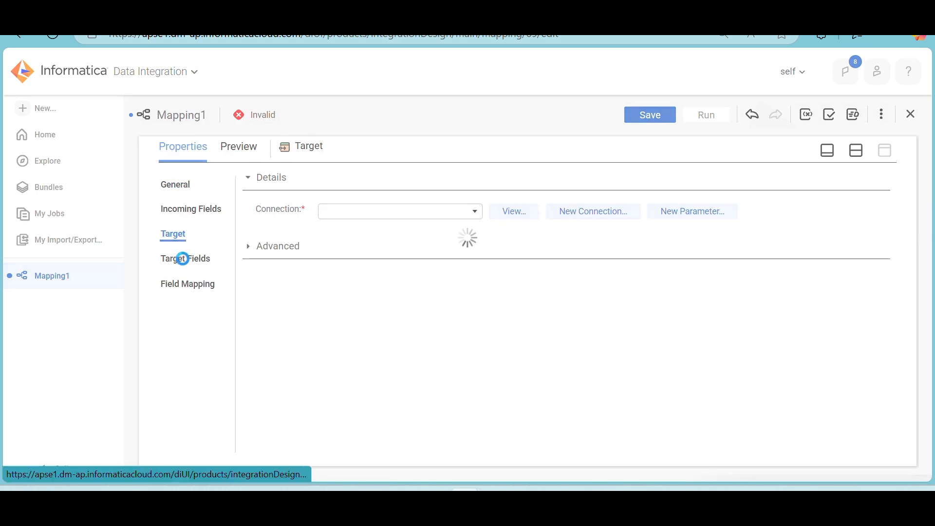
{"action": "left_click", "coordinate": [398, 222]}
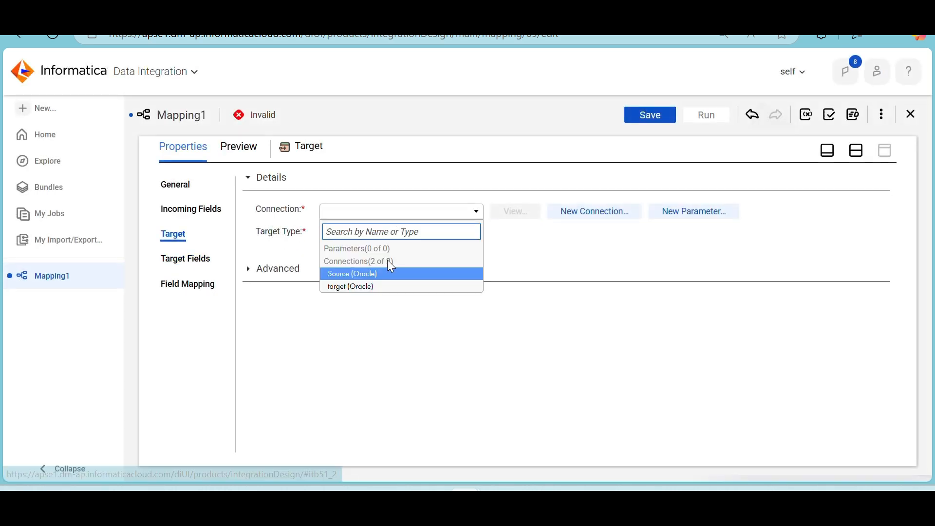
{"action": "left_click", "coordinate": [383, 288]}
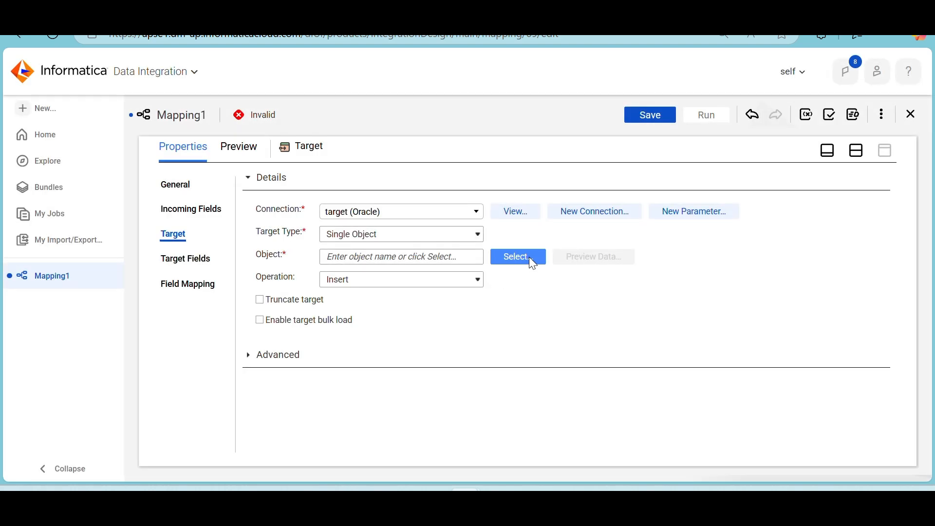
Search for t_customer_dyn and select the existing T_CUSTOMER_DYN table as the target object
{"action": "left_click", "coordinate": [529, 256]}
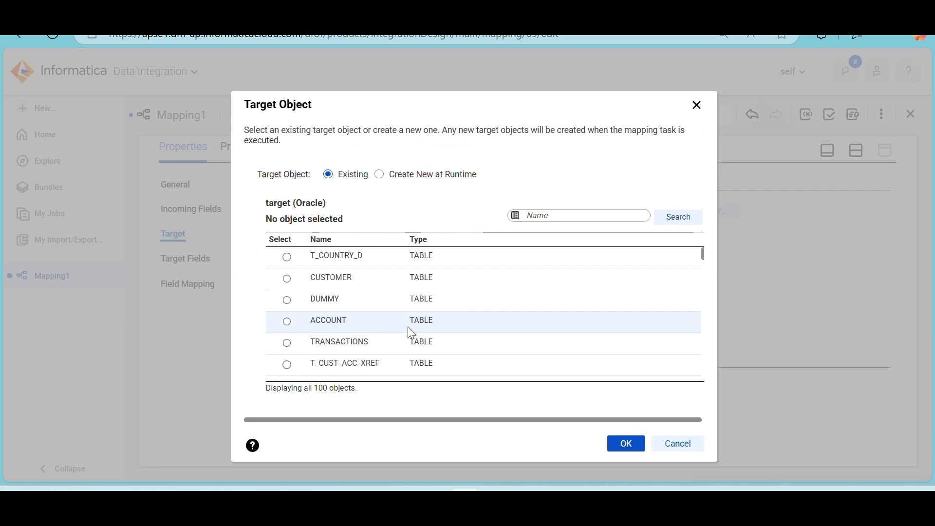
{"action": "scroll", "coordinate": [409, 327], "scroll_direction": "down", "scroll_amount": 1}
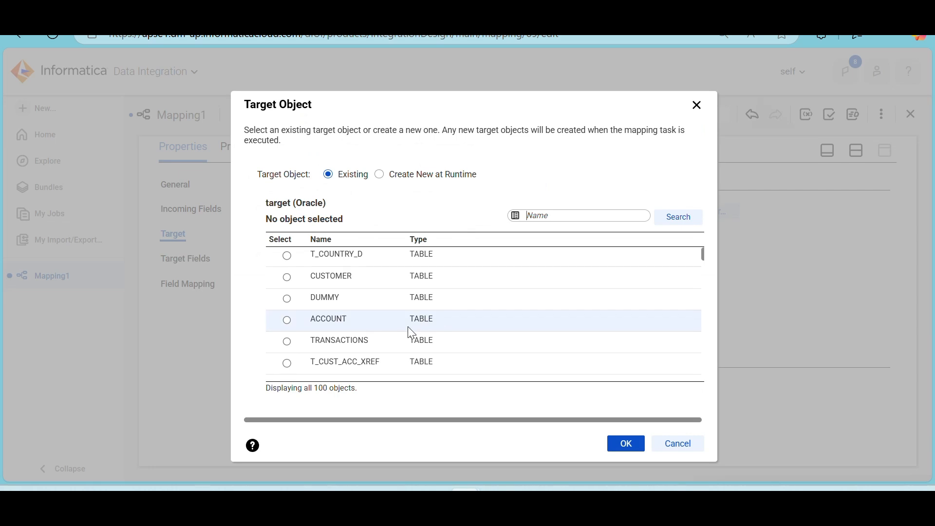
{"action": "left_click", "coordinate": [574, 217]}
{"action": "left_click", "coordinate": [584, 275]}
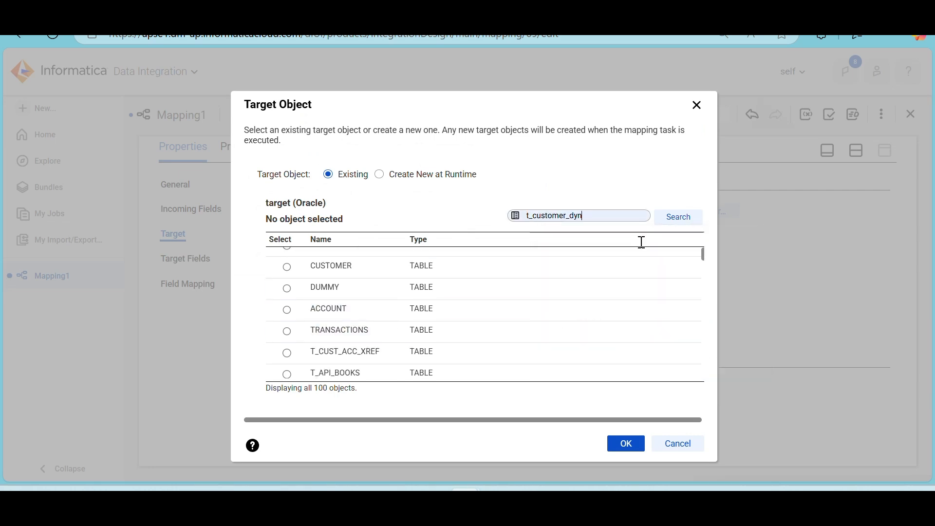
{"action": "left_click", "coordinate": [689, 216]}
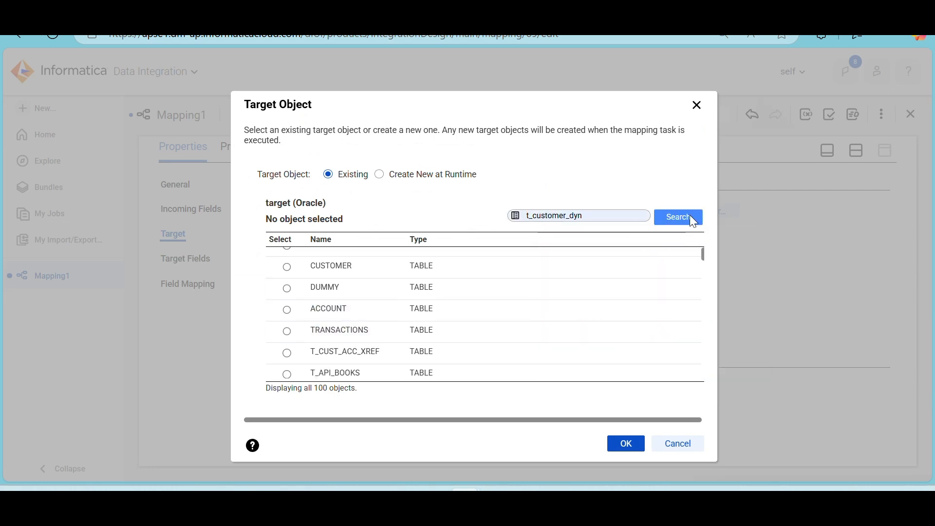
{"action": "left_click", "coordinate": [509, 264]}
{"action": "left_click", "coordinate": [626, 444]}
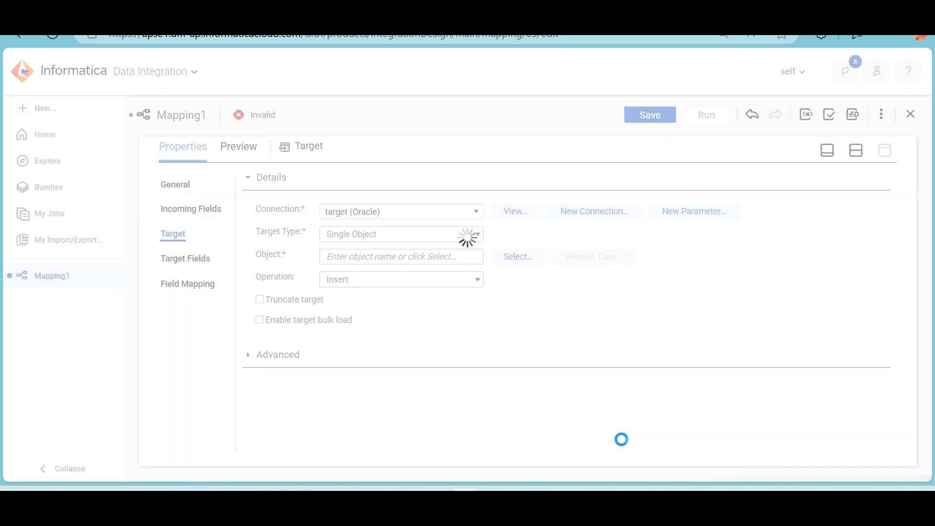
Automap the incoming fields to the Target's fields using Smart Map
{"action": "left_click", "coordinate": [199, 285]}
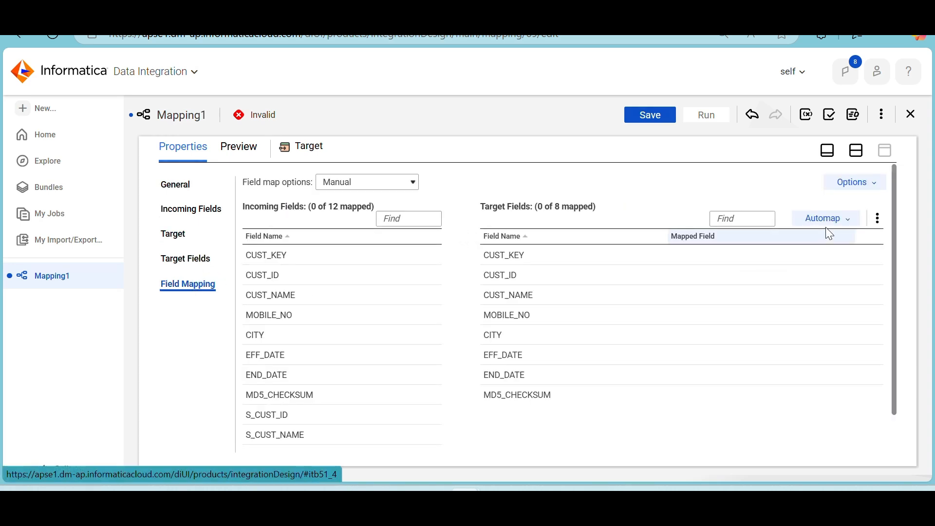
{"action": "left_click", "coordinate": [835, 226]}
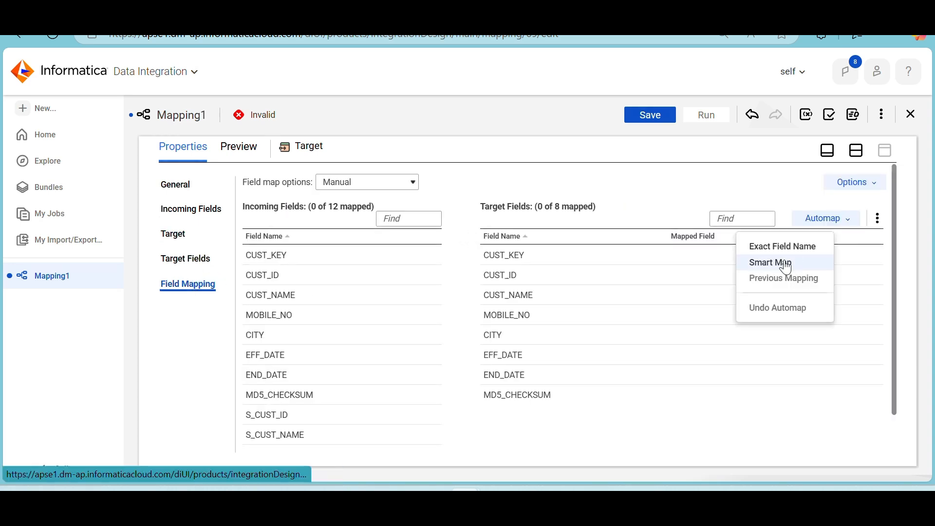
{"action": "left_click", "coordinate": [794, 262]}
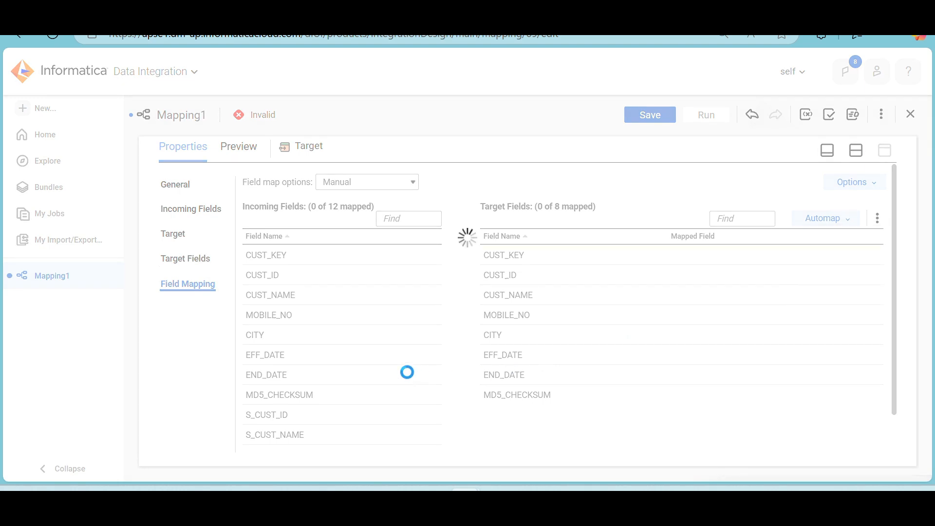
{"action": "mouse_move", "coordinate": [408, 374]}
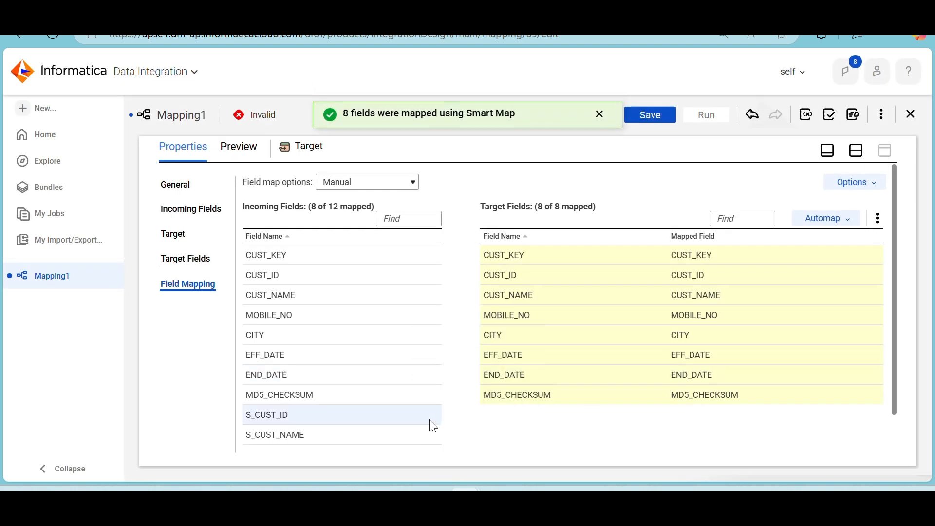
{"action": "mouse_move", "coordinate": [432, 426]}
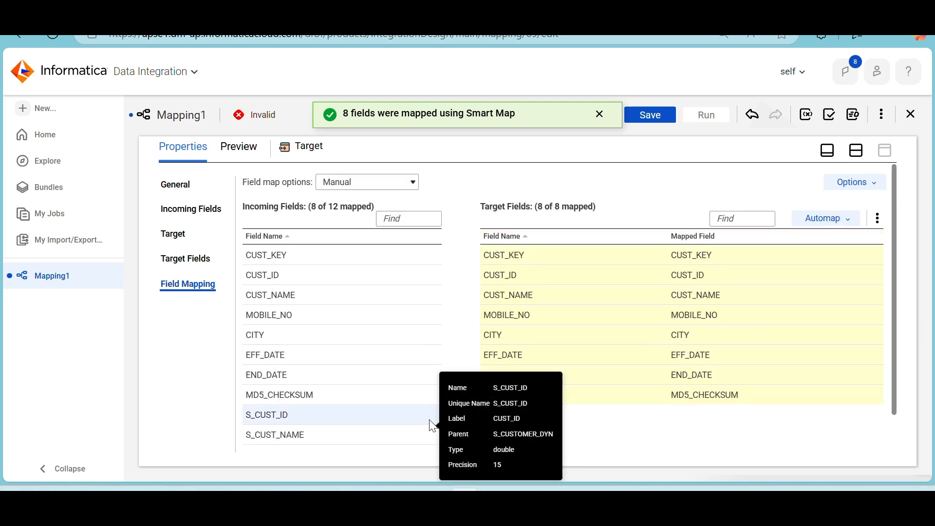
Undo the automap and manually map CUST_KEY, S_CUST_ID, S_CUST_NAME, S_MOBILE_NO and S_CITY to their matching Target fields
{"action": "left_click", "coordinate": [853, 227]}
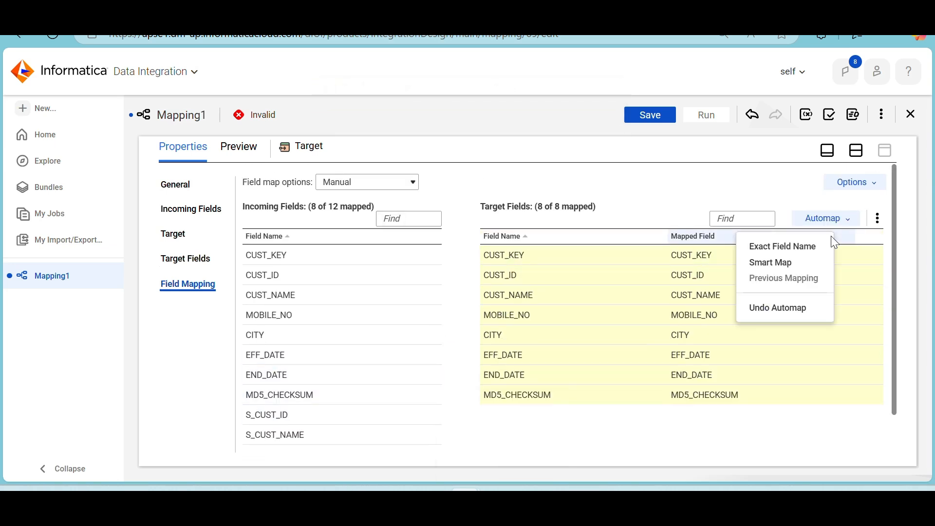
{"action": "left_click", "coordinate": [782, 310]}
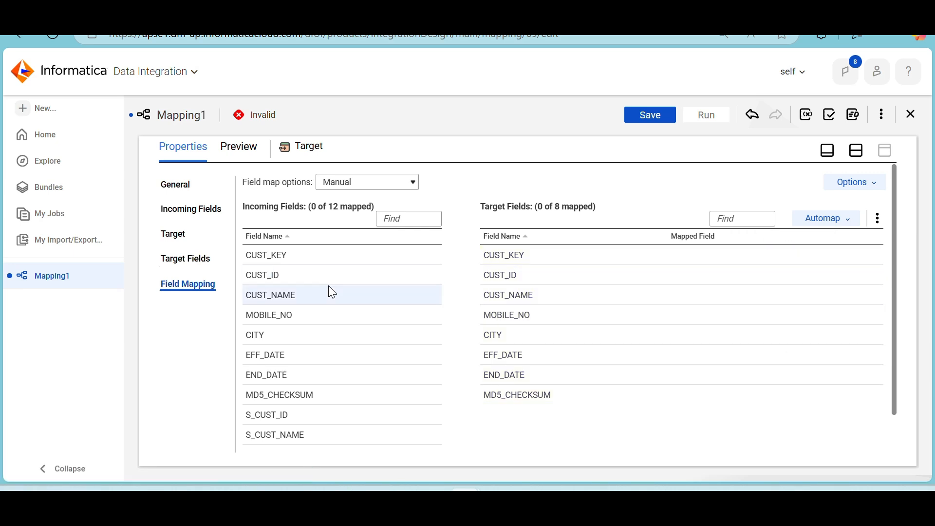
{"action": "left_click_drag", "start_coordinate": [300, 262], "coordinate": [555, 258]}
{"action": "scroll", "coordinate": [296, 371], "scroll_direction": "down", "scroll_amount": 1}
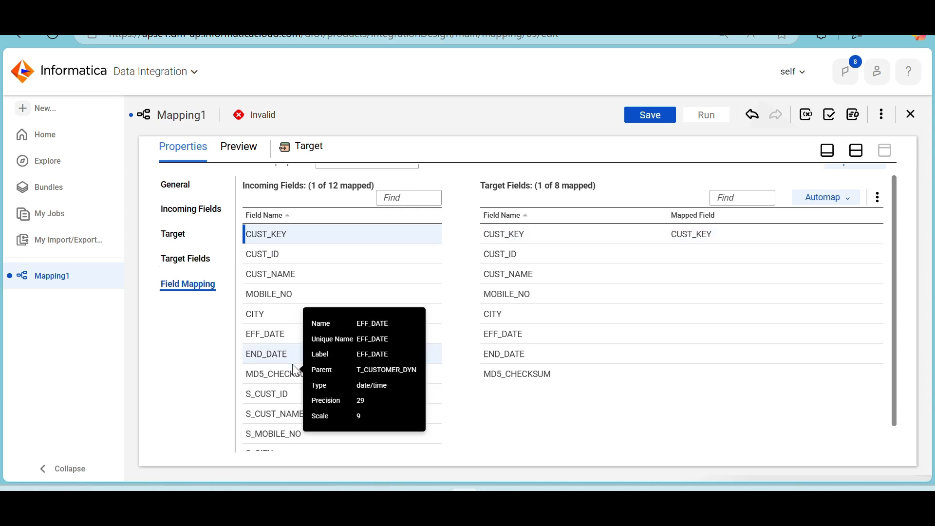
{"action": "left_click_drag", "start_coordinate": [284, 376], "coordinate": [601, 238]}
{"action": "left_click_drag", "start_coordinate": [334, 394], "coordinate": [613, 255]}
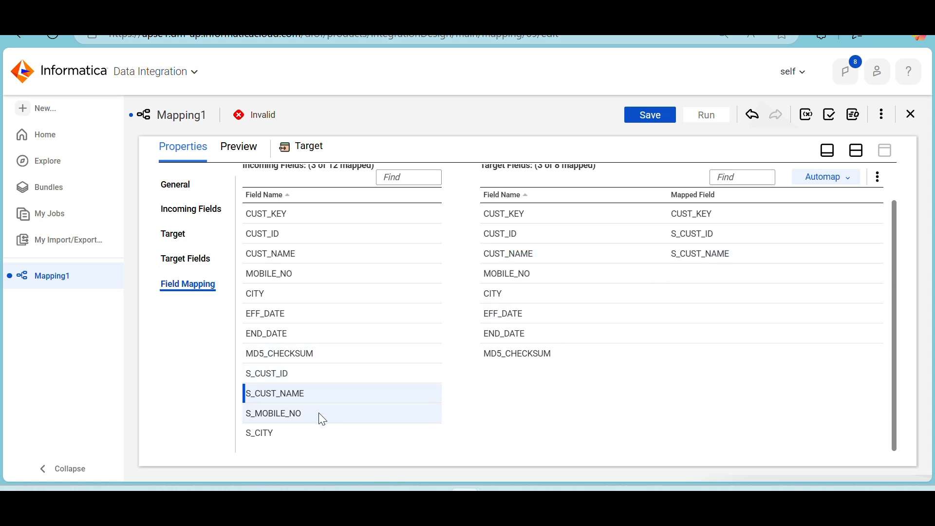
{"action": "left_click_drag", "start_coordinate": [323, 420], "coordinate": [665, 281]}
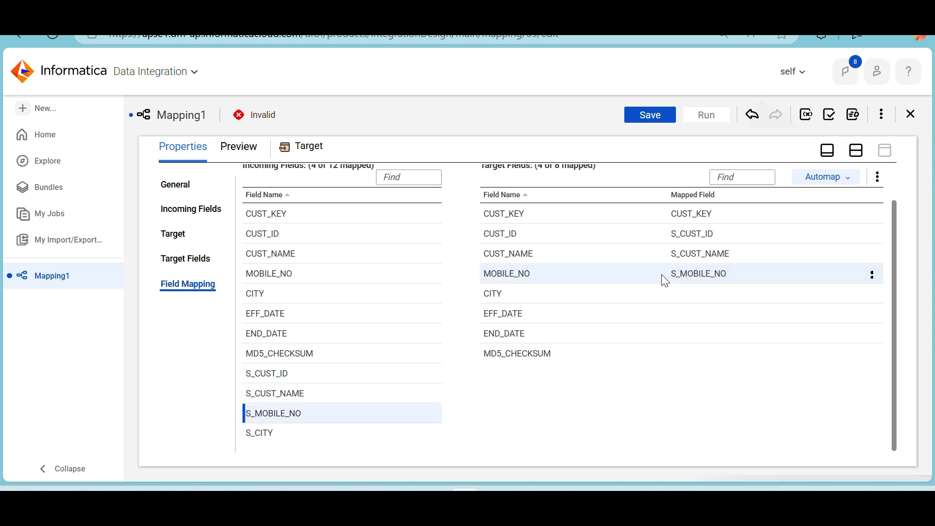
{"action": "left_click_drag", "start_coordinate": [292, 435], "coordinate": [633, 303]}
{"action": "scroll", "coordinate": [332, 352], "scroll_direction": "up", "scroll_amount": 1}
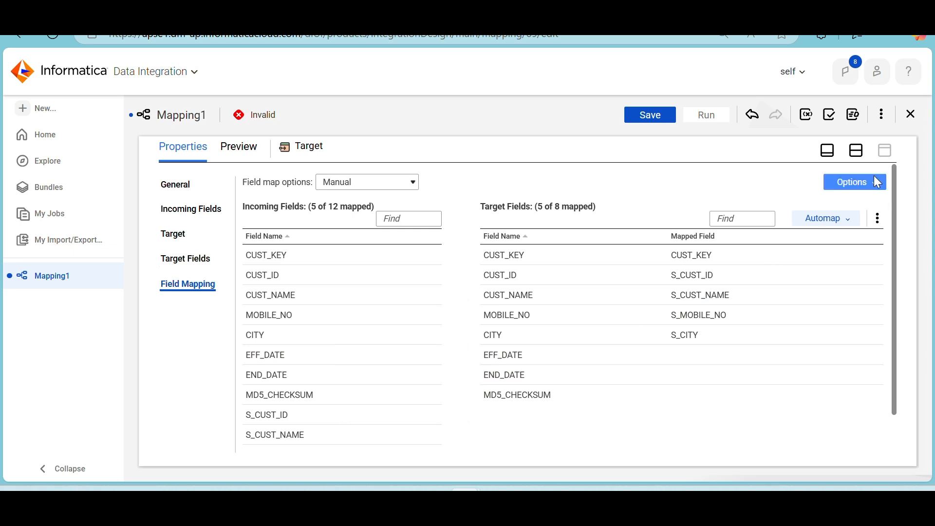
Return to the mapping canvas, select the Lookup transformation and save Mapping1
{"action": "left_click", "coordinate": [856, 150]}
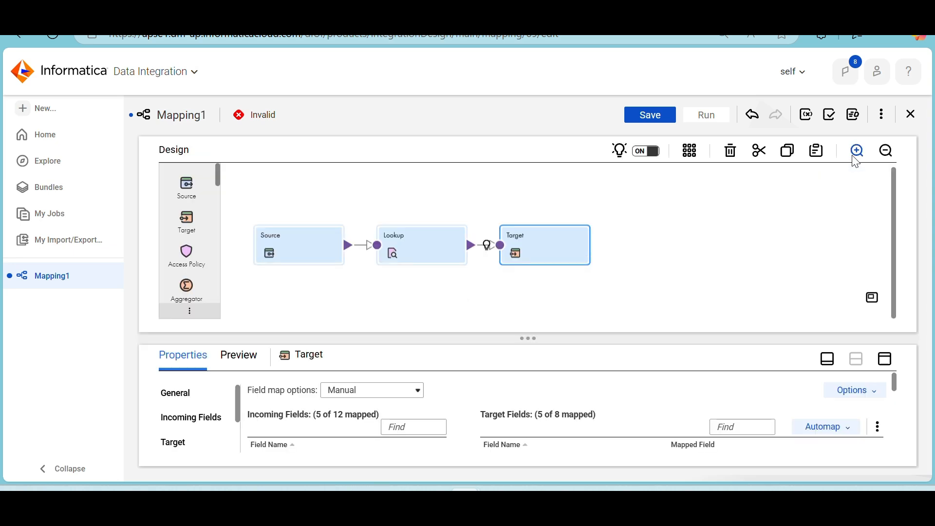
{"action": "left_click", "coordinate": [426, 233]}
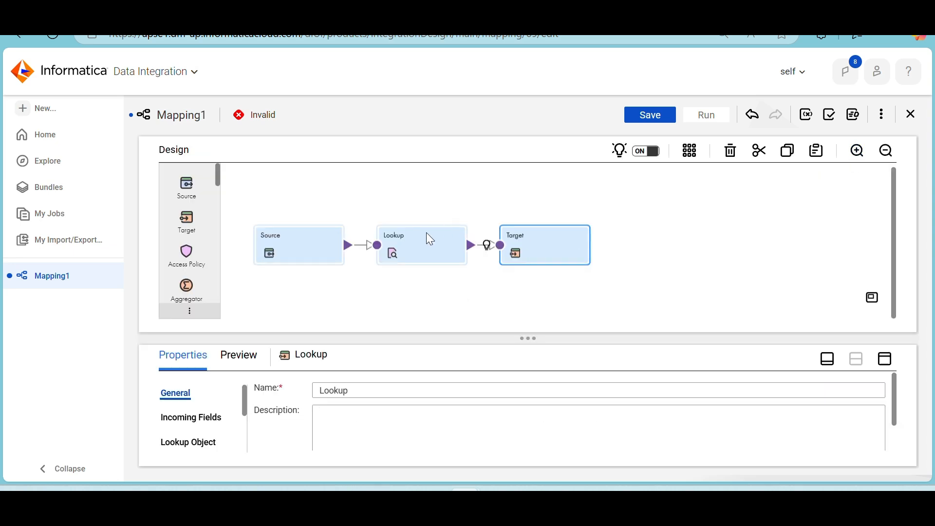
{"action": "left_click", "coordinate": [638, 111]}
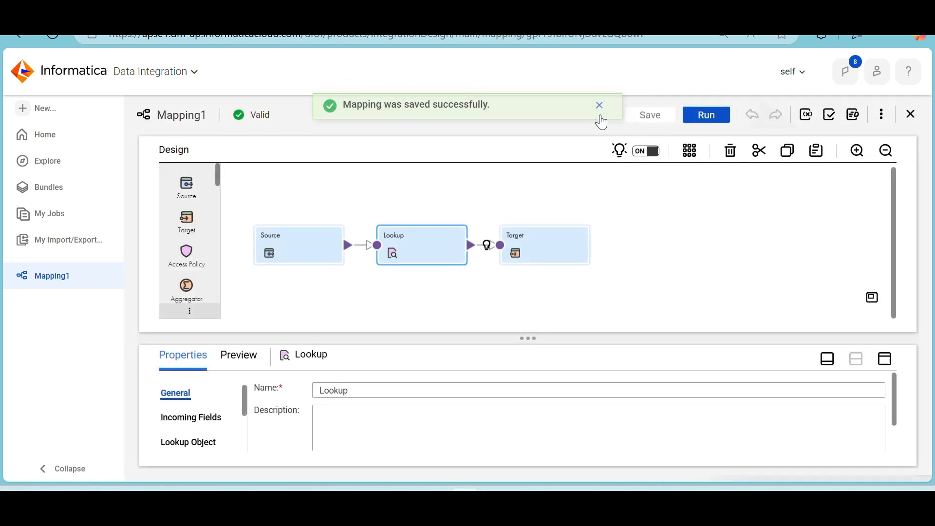
{"action": "left_click", "coordinate": [602, 119]}
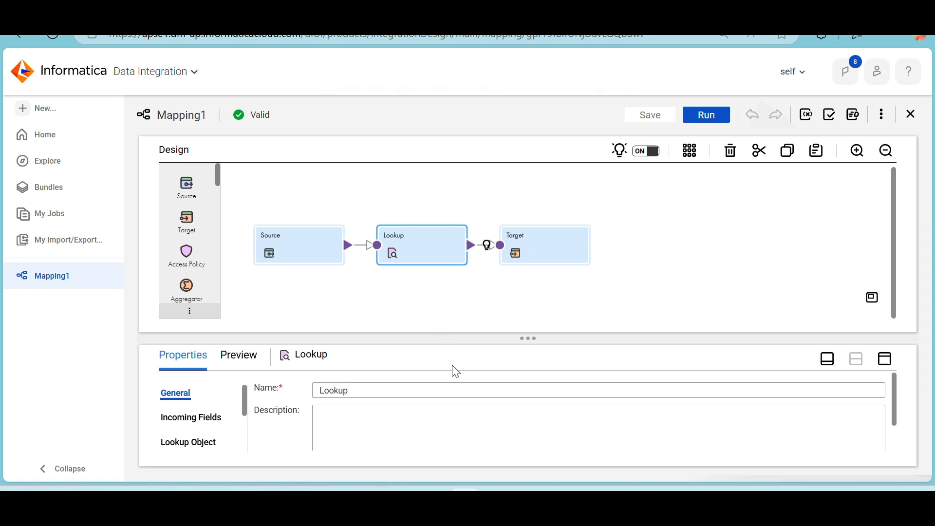
Switch to File Explorer and open C:\Program Files\Informatica Cloud Secure Agent\apps\Data_Integration_Server\data\cache
{"action": "left_click", "coordinate": [369, 503]}
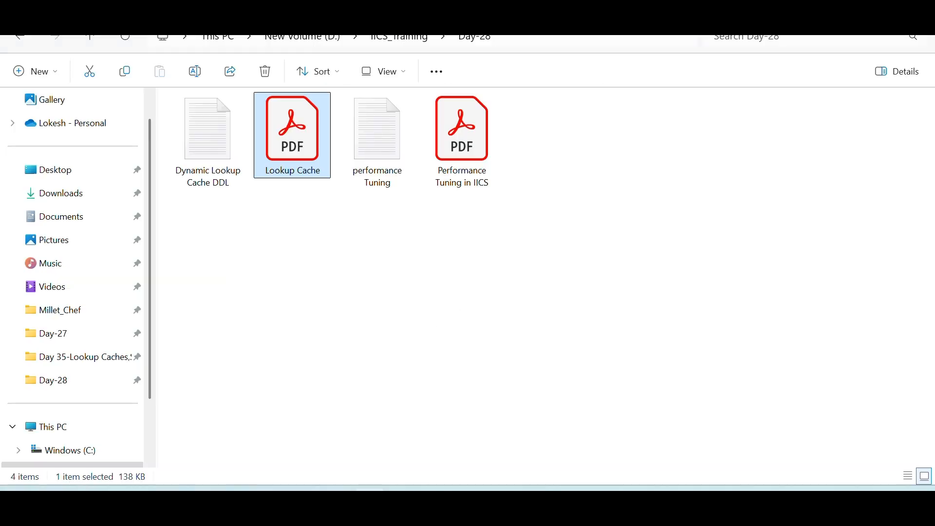
{"action": "left_click", "coordinate": [193, 10]}
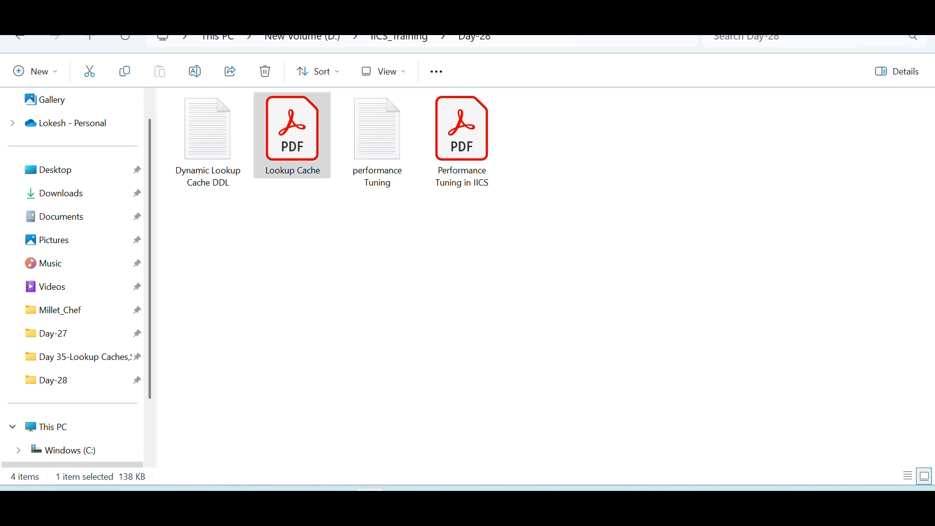
{"action": "scroll", "coordinate": [87, 238], "scroll_direction": "down", "scroll_amount": 2}
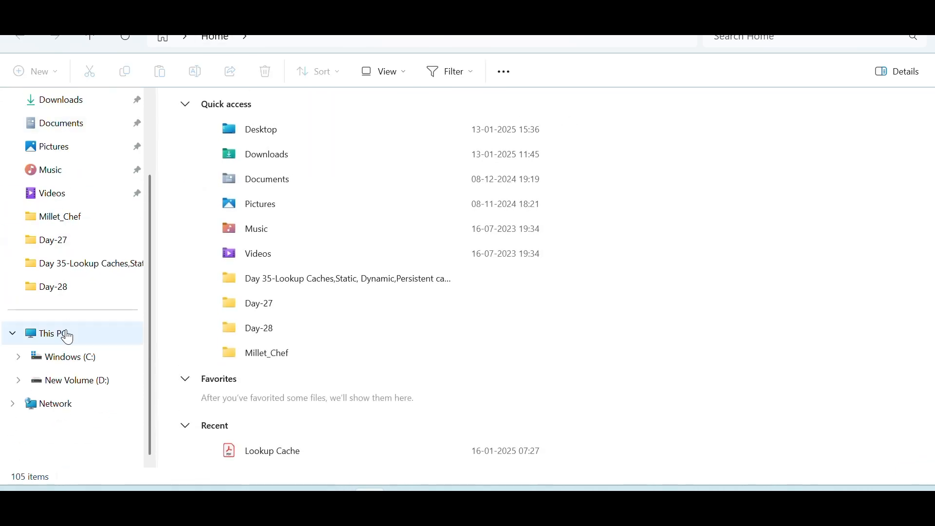
{"action": "left_click", "coordinate": [63, 357]}
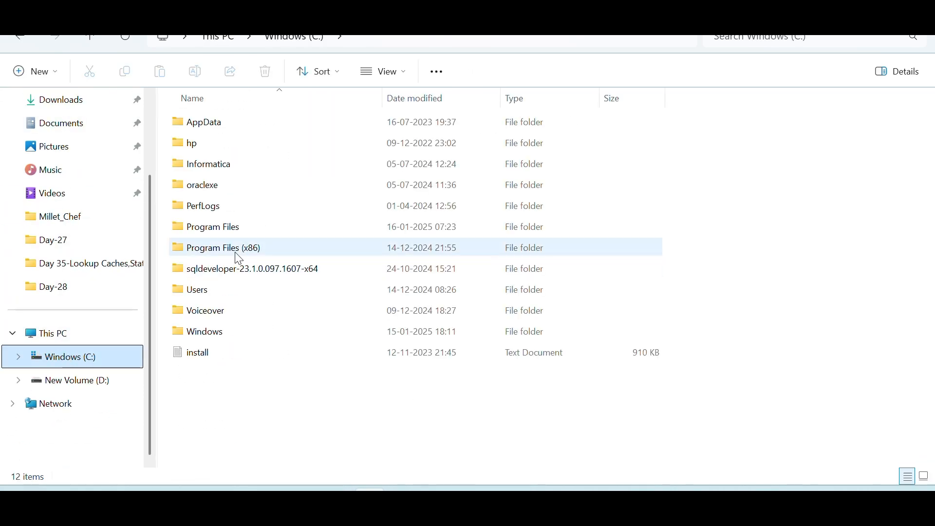
{"action": "double_click", "coordinate": [223, 230]}
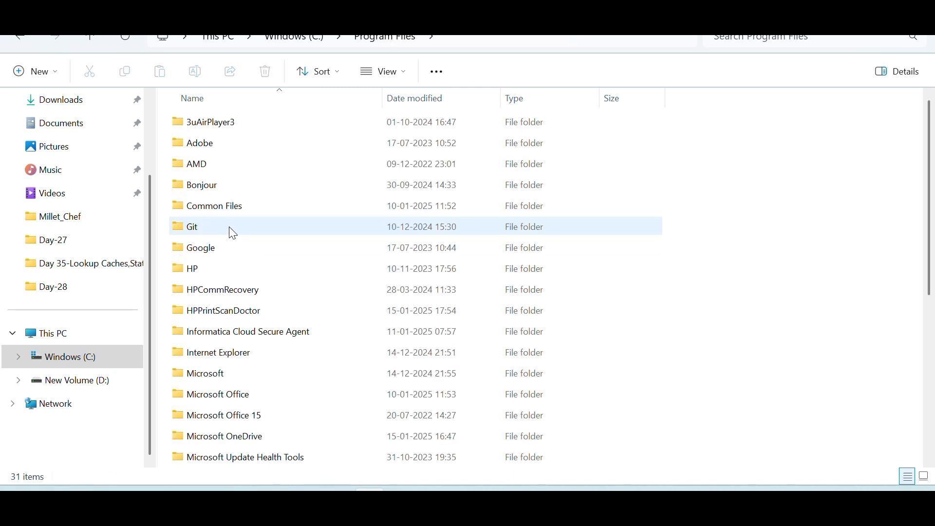
{"action": "double_click", "coordinate": [263, 337]}
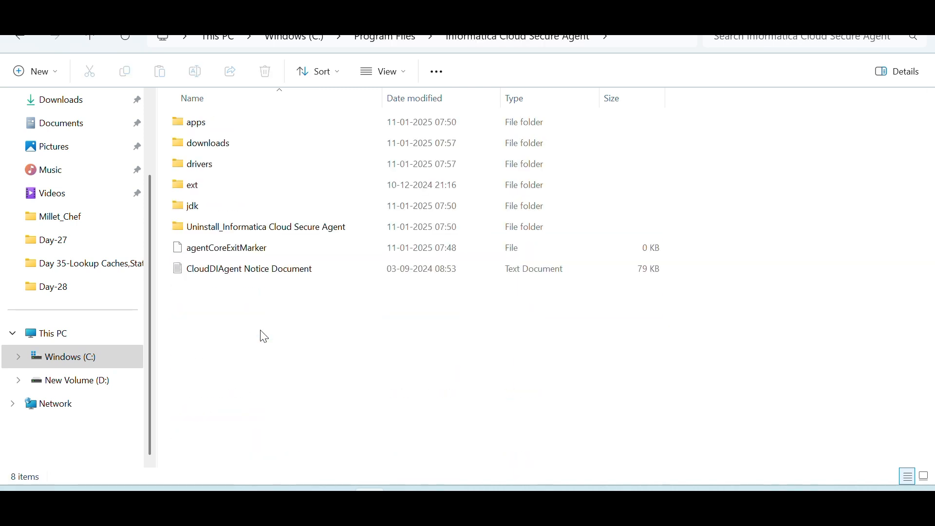
{"action": "double_click", "coordinate": [215, 128]}
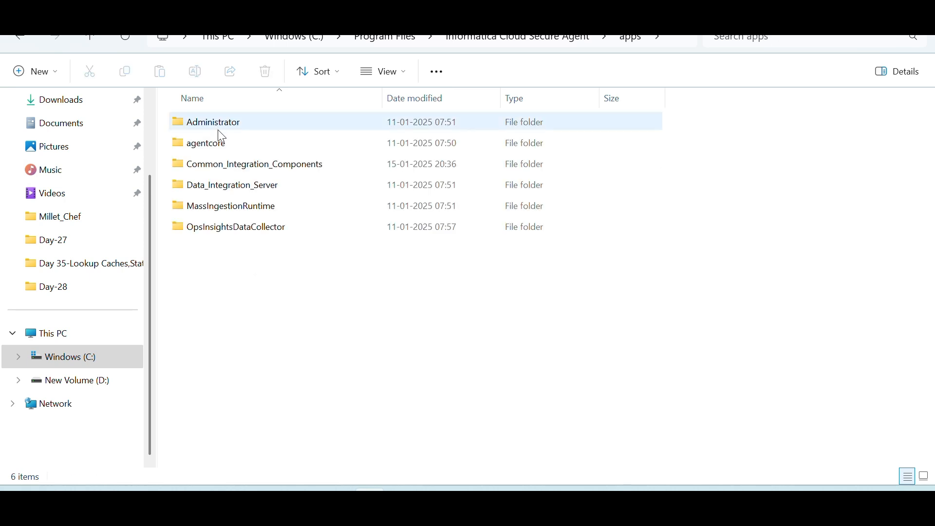
{"action": "double_click", "coordinate": [213, 184]}
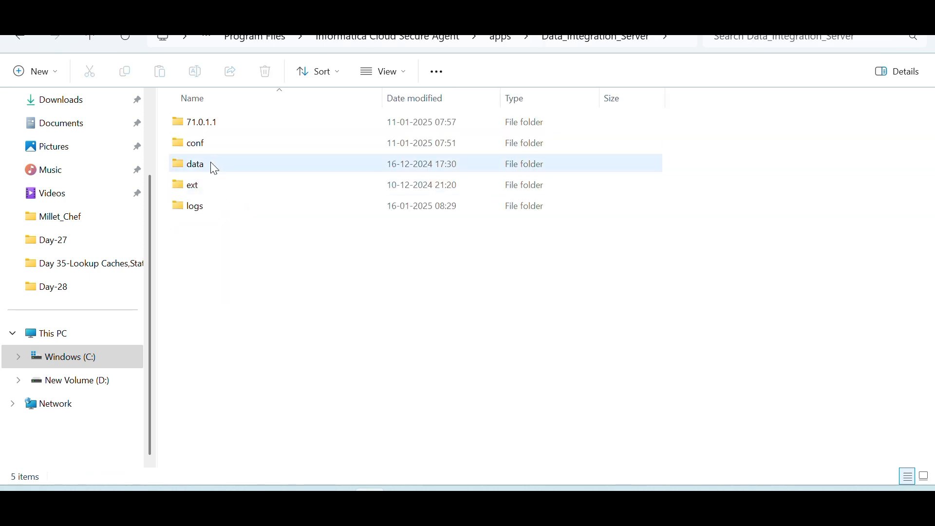
{"action": "double_click", "coordinate": [215, 167]}
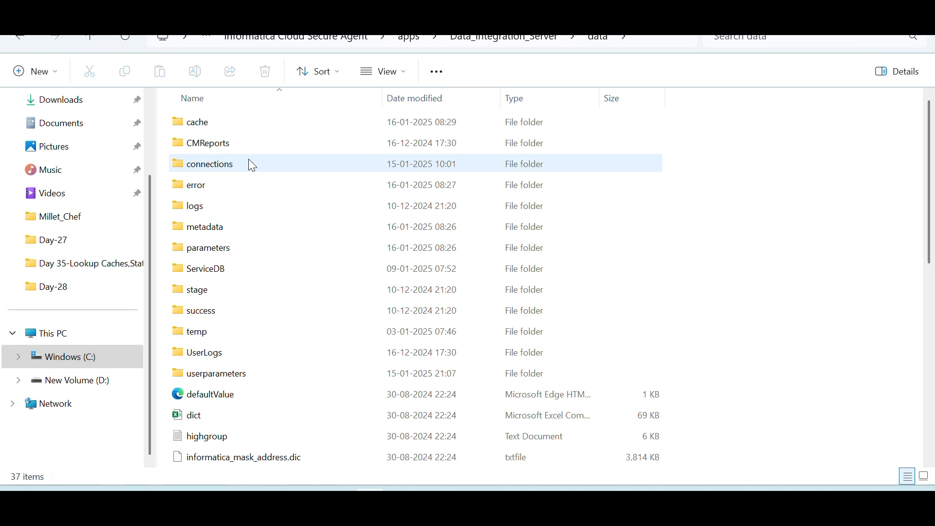
{"action": "double_click", "coordinate": [234, 123]}
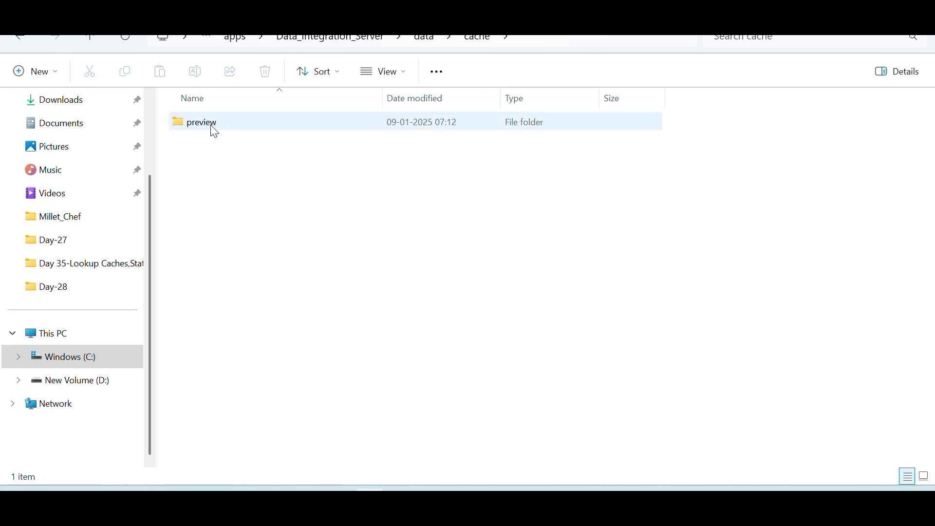
Check the contents of the preview subfolder and go back to the cache folder
{"action": "double_click", "coordinate": [202, 128]}
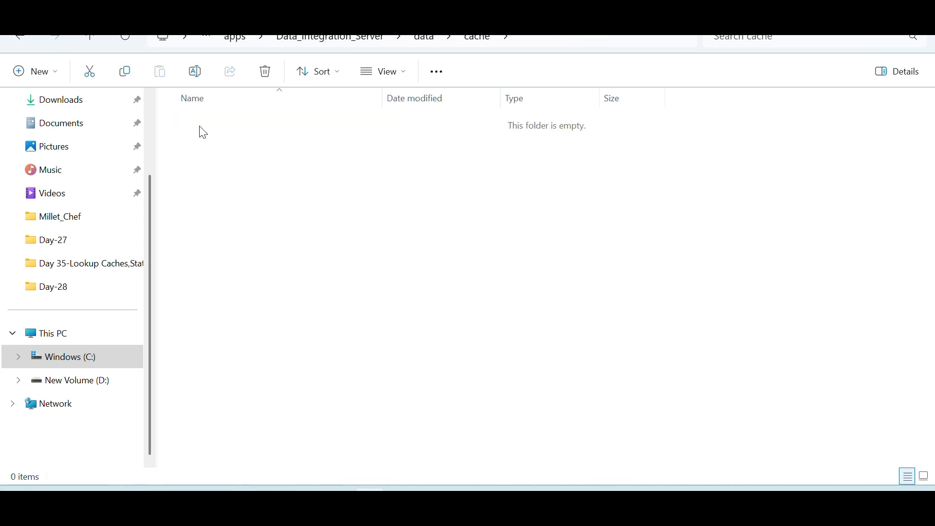
{"action": "left_click", "coordinate": [28, 40]}
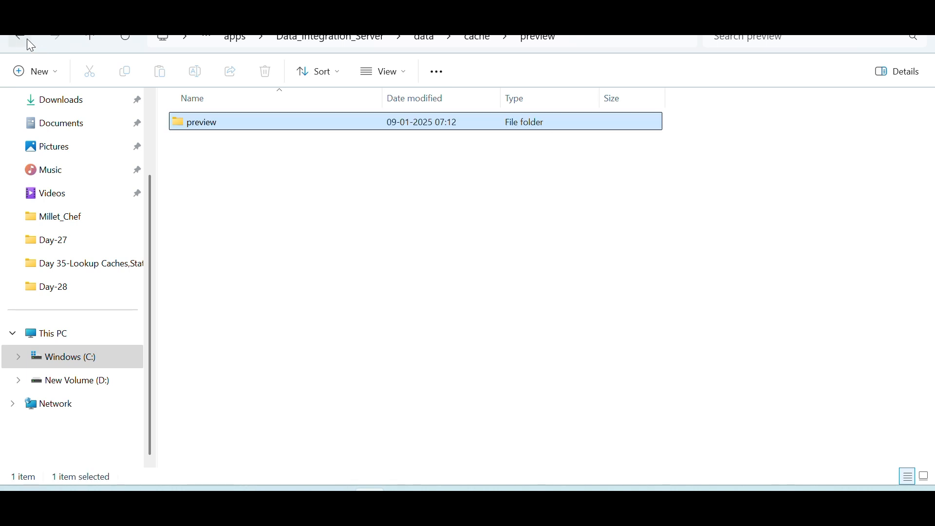
{"action": "left_click", "coordinate": [237, 197]}
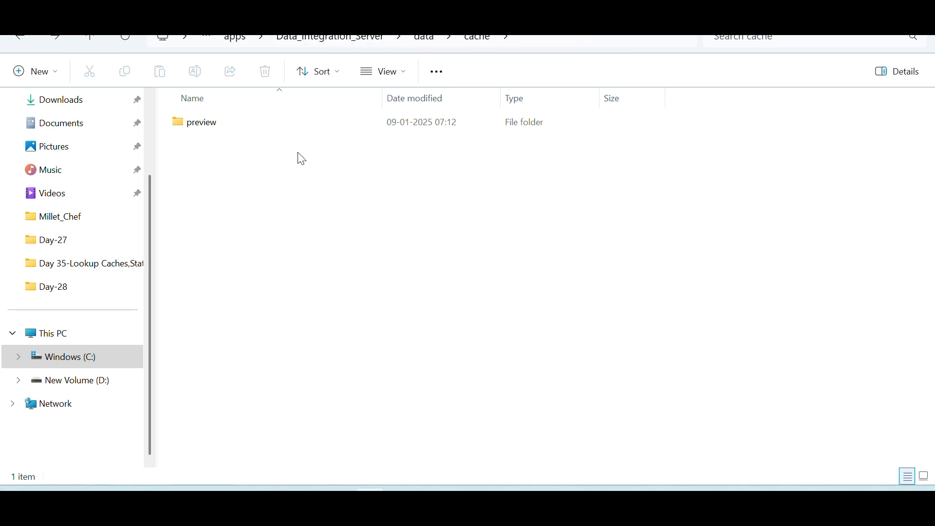
Switch back to Informatica, run Mapping1 with the default run settings and refresh its job status in My Jobs
{"action": "key", "text": "alt+Tab"}
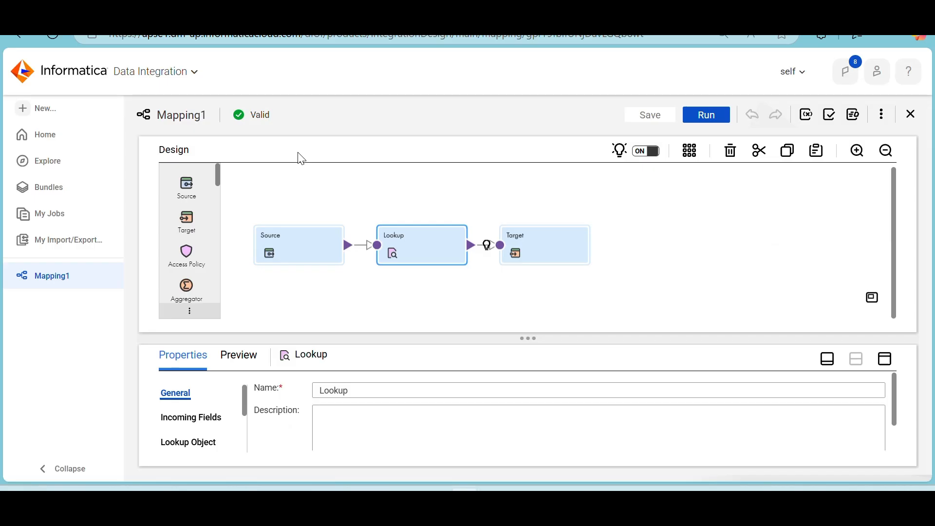
{"action": "left_click", "coordinate": [711, 122]}
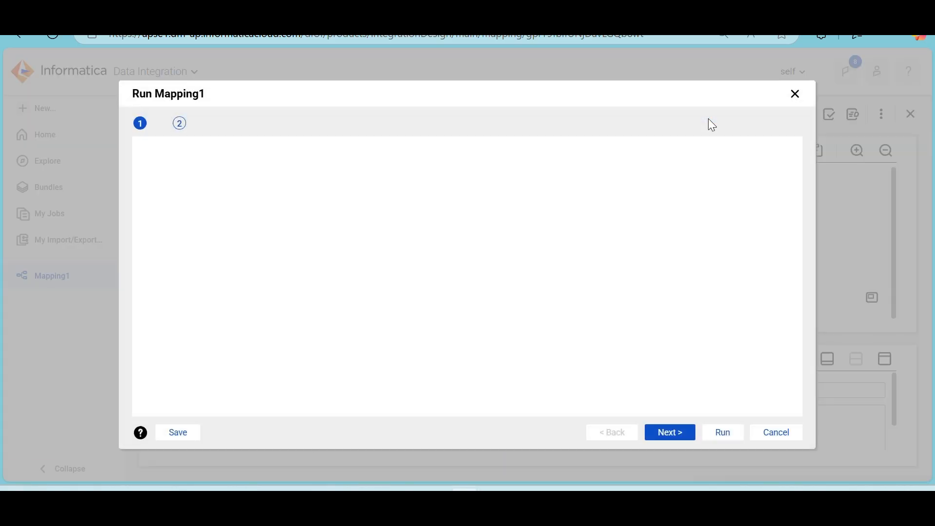
{"action": "left_click", "coordinate": [715, 432]}
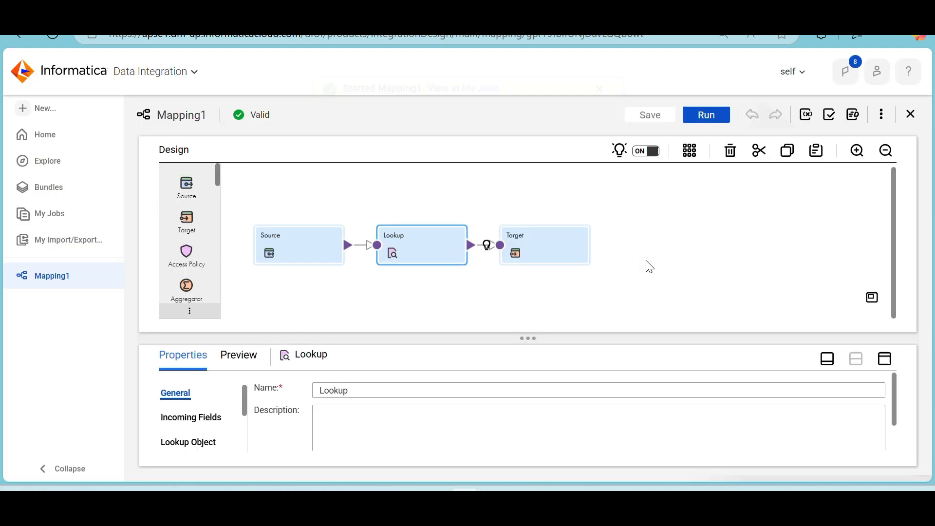
{"action": "left_click", "coordinate": [489, 117]}
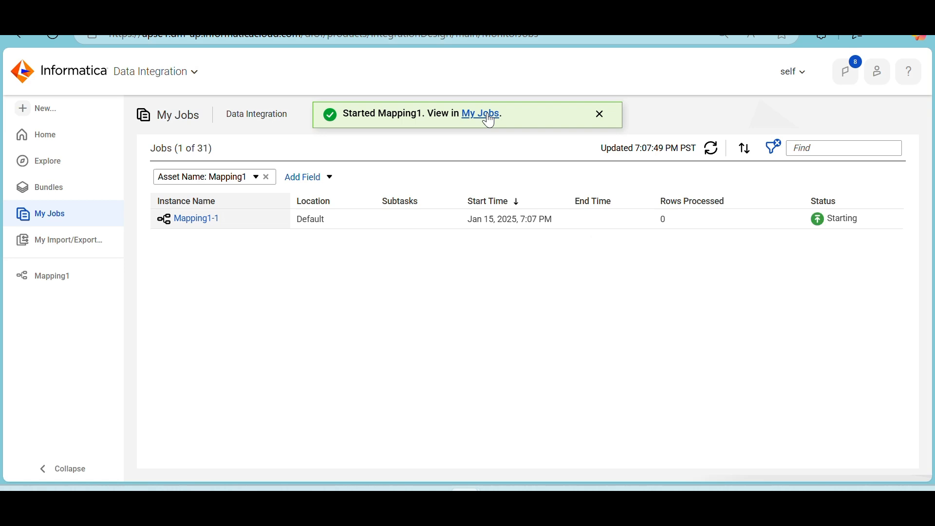
{"action": "left_click", "coordinate": [711, 155]}
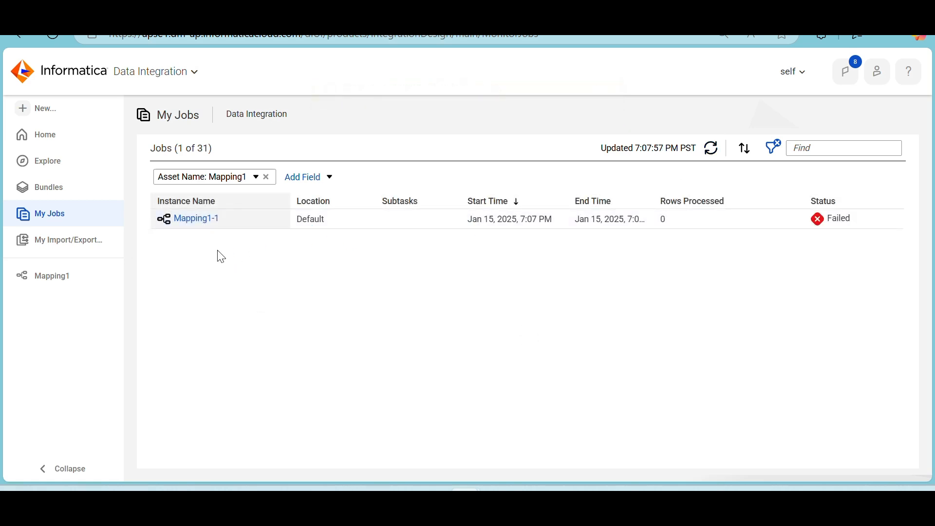
Open the Mapping1-1 job details, check the cache folder in File Explorer for new files and review the job's error message
{"action": "left_click", "coordinate": [207, 223]}
{"action": "key", "text": "alt+Tab"}
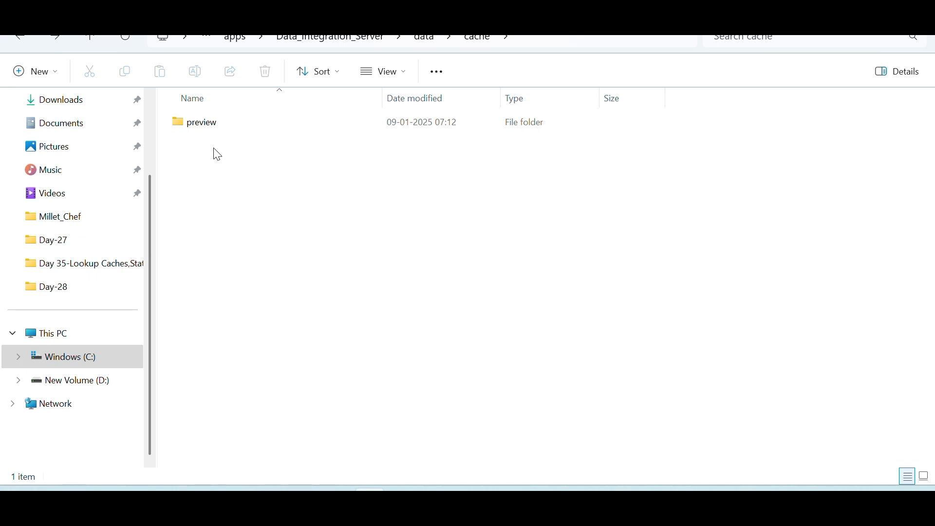
{"action": "key", "text": "alt+Tab"}
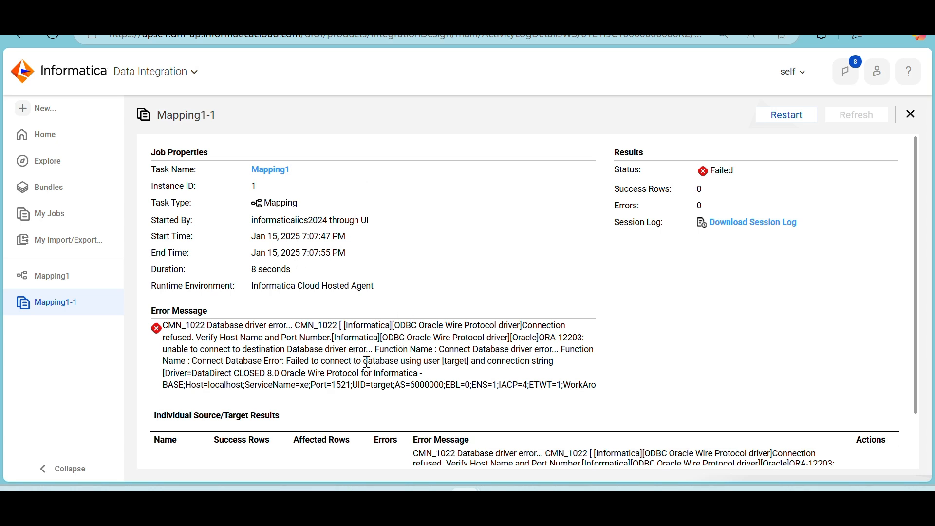
{"action": "scroll", "coordinate": [367, 361], "scroll_direction": "down", "scroll_amount": 1}
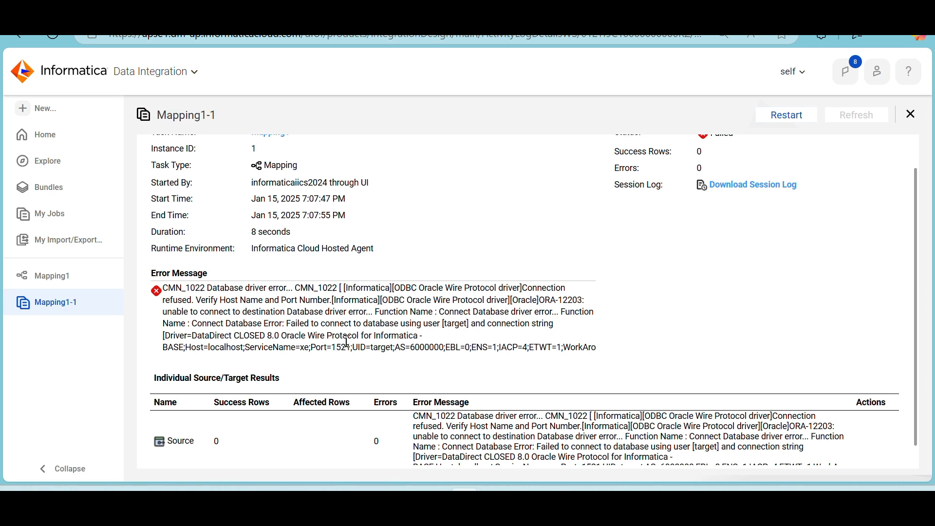
Return to Mapping1 and open the Target transformation's connection and object details in the maximized properties view
{"action": "left_click", "coordinate": [50, 276]}
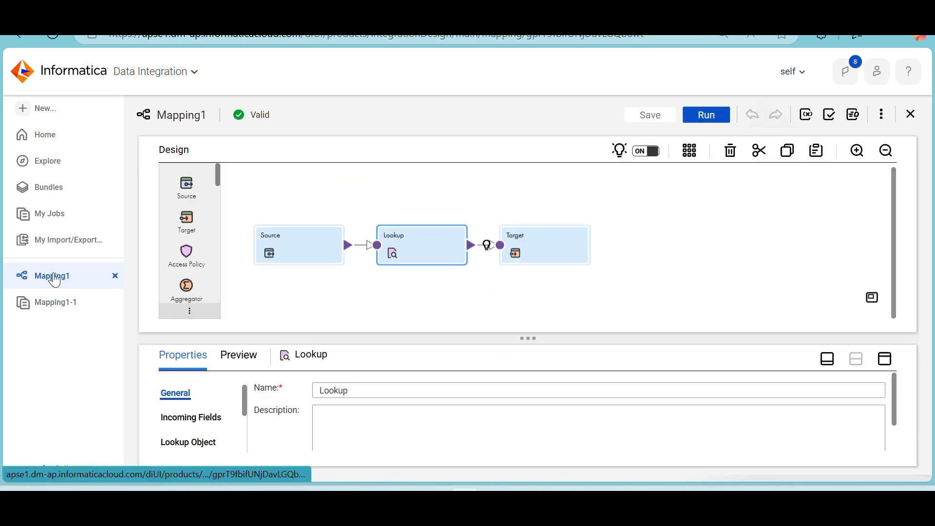
{"action": "left_click", "coordinate": [544, 237]}
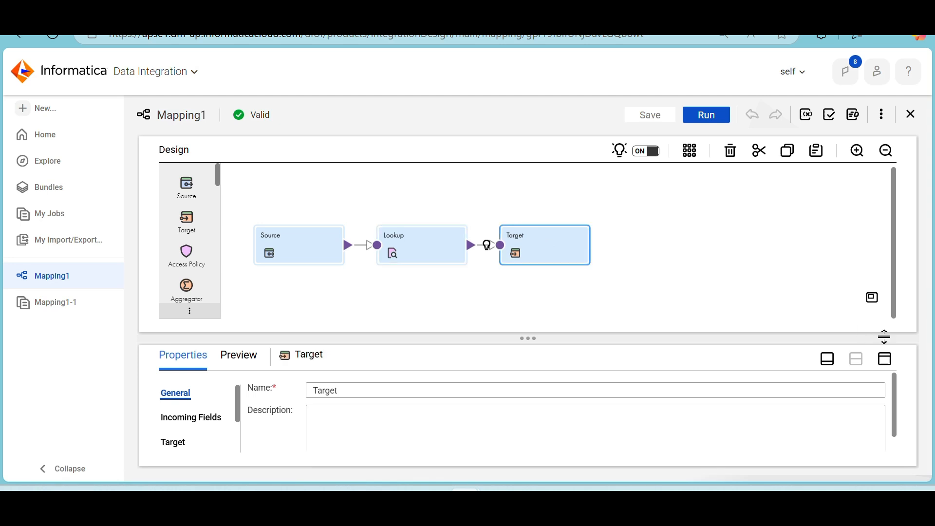
{"action": "left_click", "coordinate": [892, 363]}
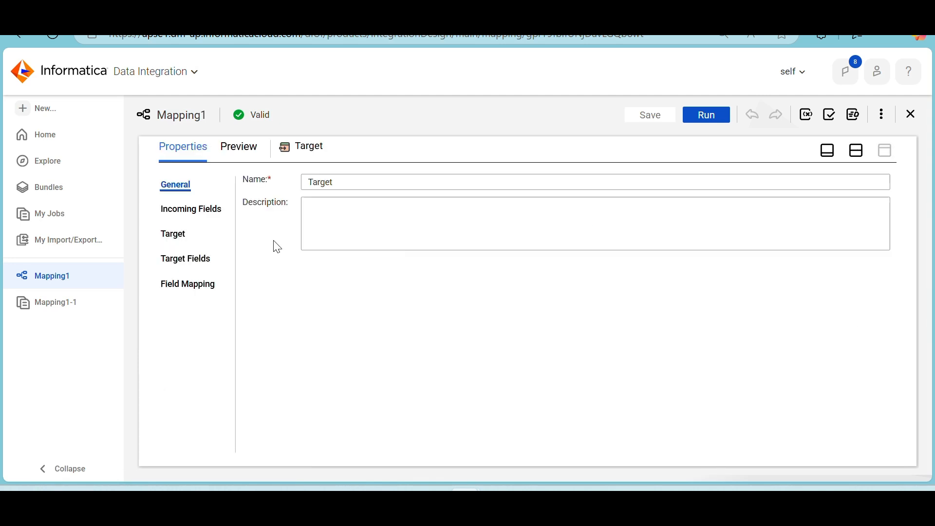
{"action": "left_click", "coordinate": [176, 236]}
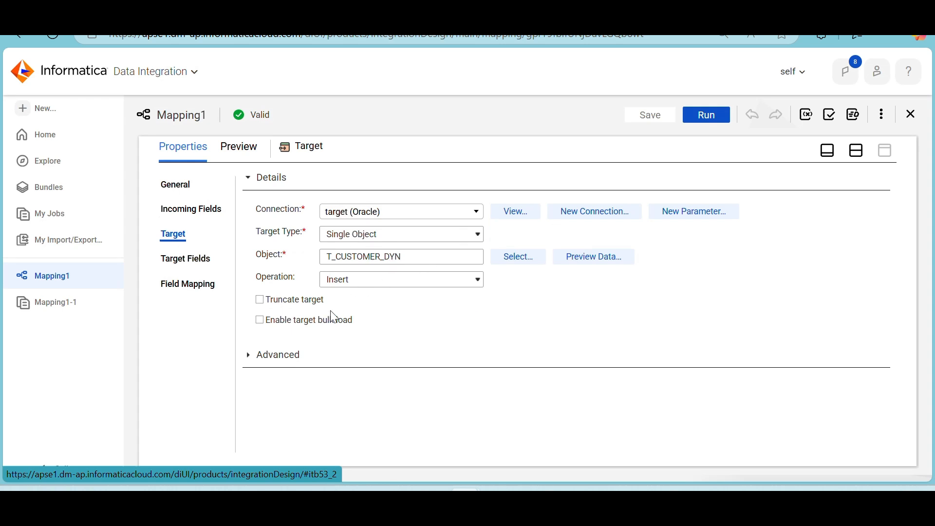
Review the Target transformation's target fields and field mapping, then restore the split view of the design canvas and properties
{"action": "left_click", "coordinate": [188, 262]}
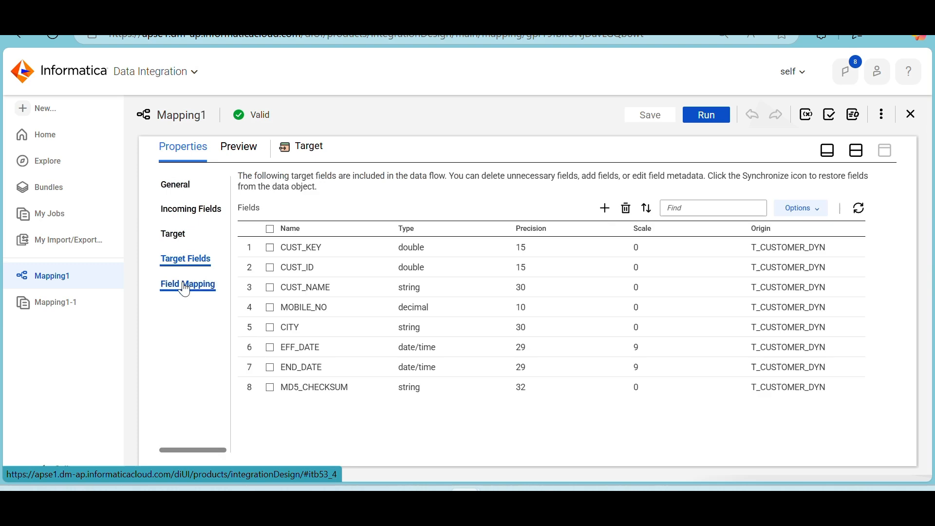
{"action": "left_click", "coordinate": [185, 285]}
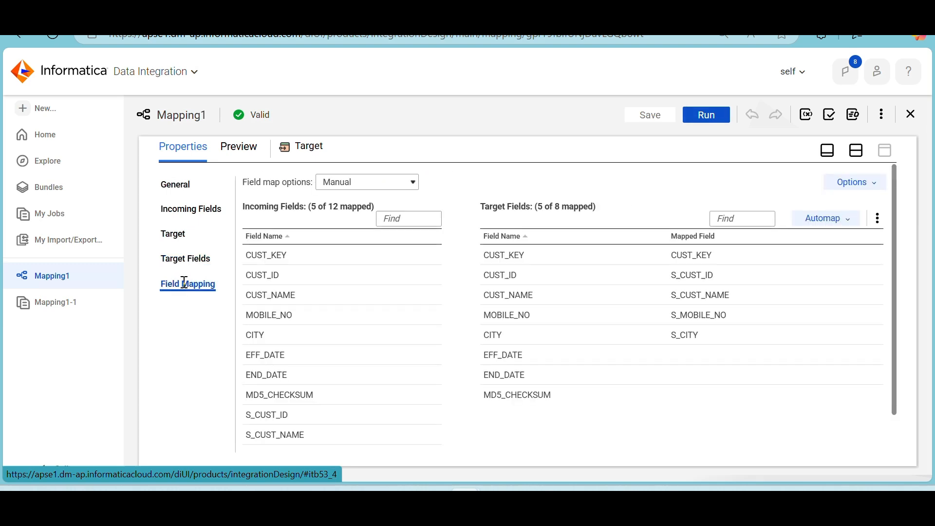
{"action": "left_click", "coordinate": [857, 152]}
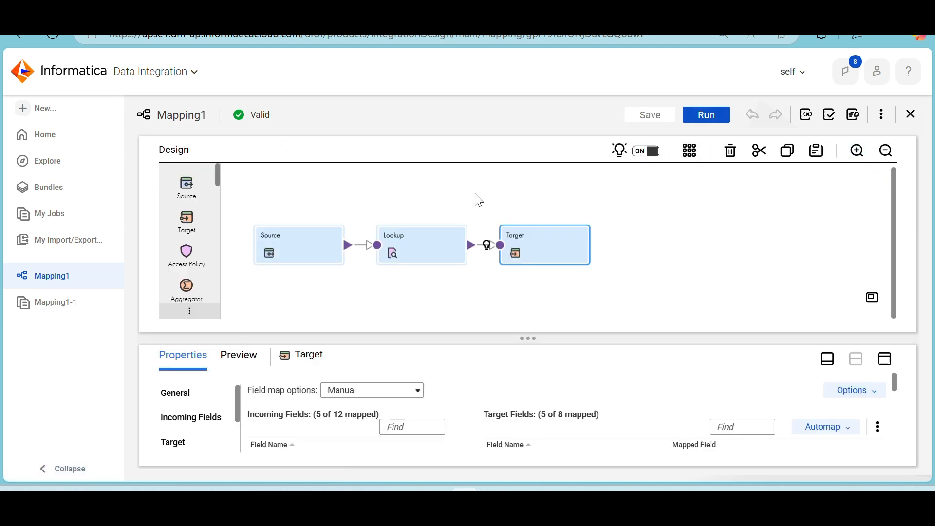
Reopen and close the Mapping1-1 job details, then check the cache folder in File Explorer and return to Informatica
{"action": "left_click", "coordinate": [51, 303]}
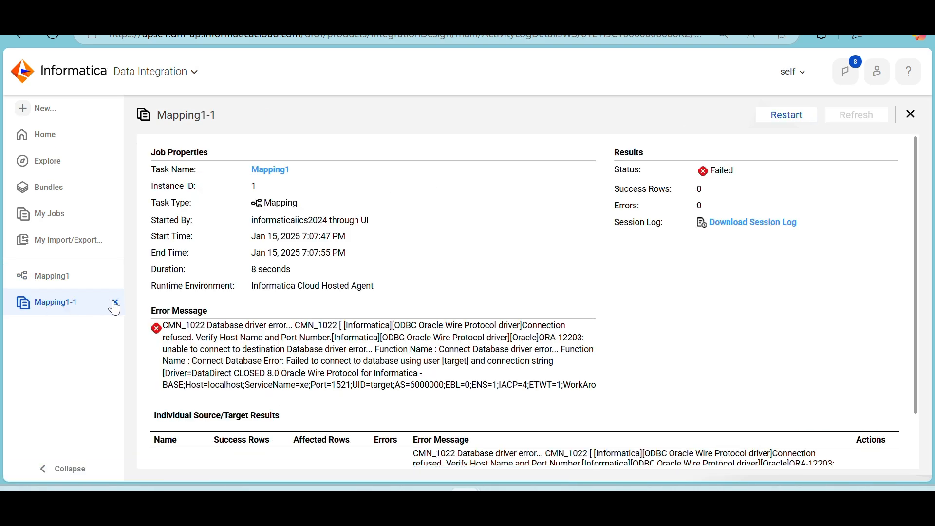
{"action": "left_click", "coordinate": [115, 303]}
{"action": "key", "text": "alt+Tab"}
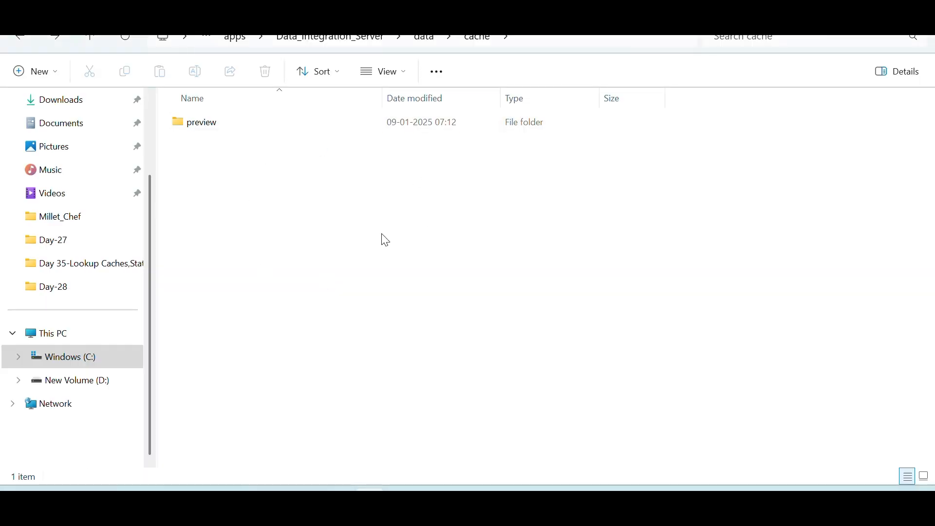
{"action": "key", "text": "alt+Tab"}
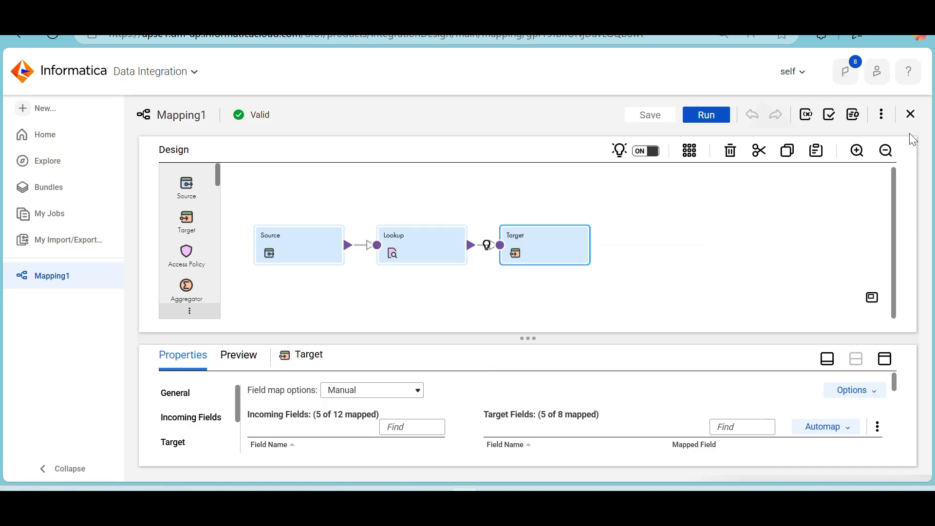
Close Mapping1 and look through the recent assets on the Home page
{"action": "left_click", "coordinate": [912, 117]}
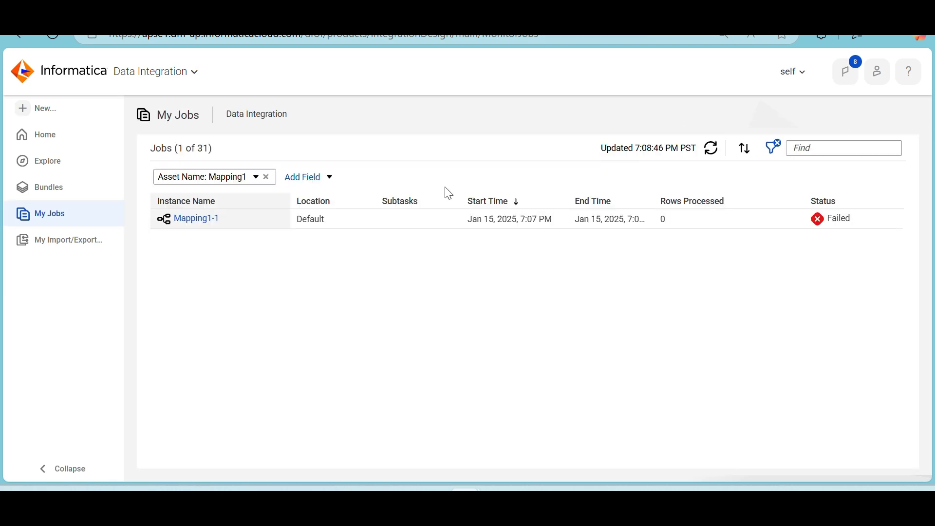
{"action": "left_click", "coordinate": [49, 143]}
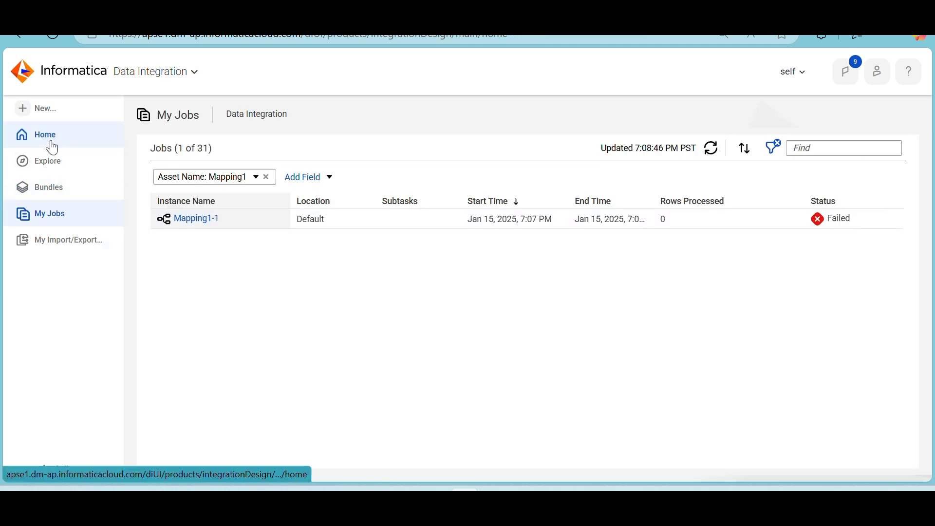
{"action": "scroll", "coordinate": [407, 294], "scroll_direction": "down", "scroll_amount": 3}
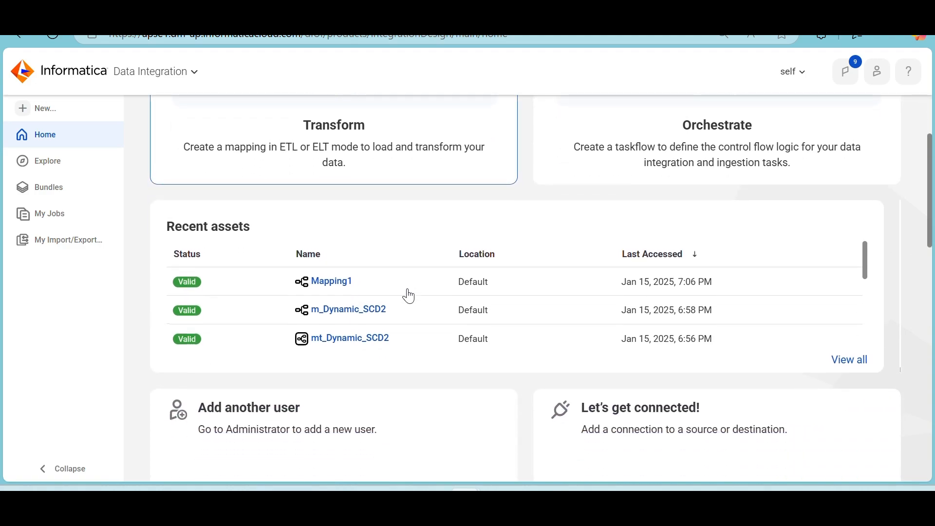
{"action": "scroll", "coordinate": [407, 295], "scroll_direction": "up", "scroll_amount": 3}
Switch to Paint and review the lookup cache notes from the persistent cache diagram up to the topic list at the beginning
{"action": "left_click", "coordinate": [594, 490]}
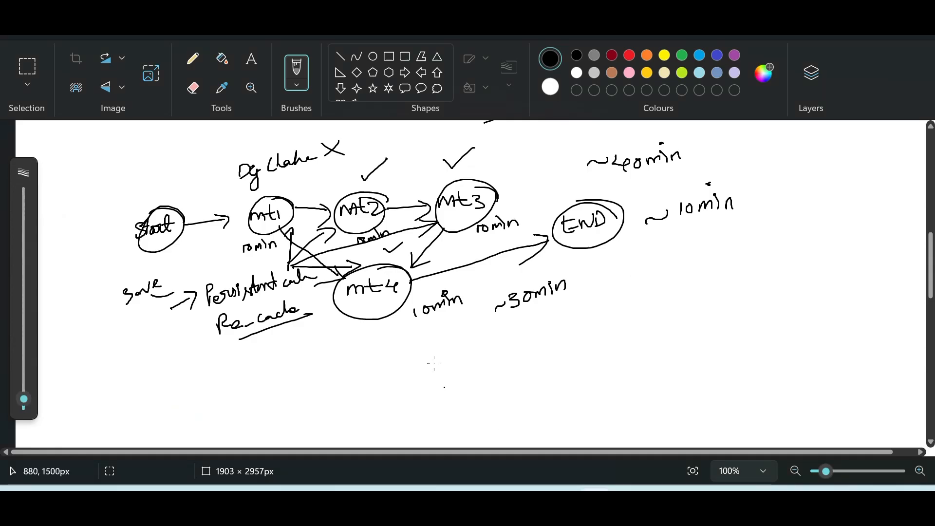
{"action": "scroll", "coordinate": [310, 334], "scroll_direction": "up", "scroll_amount": 3}
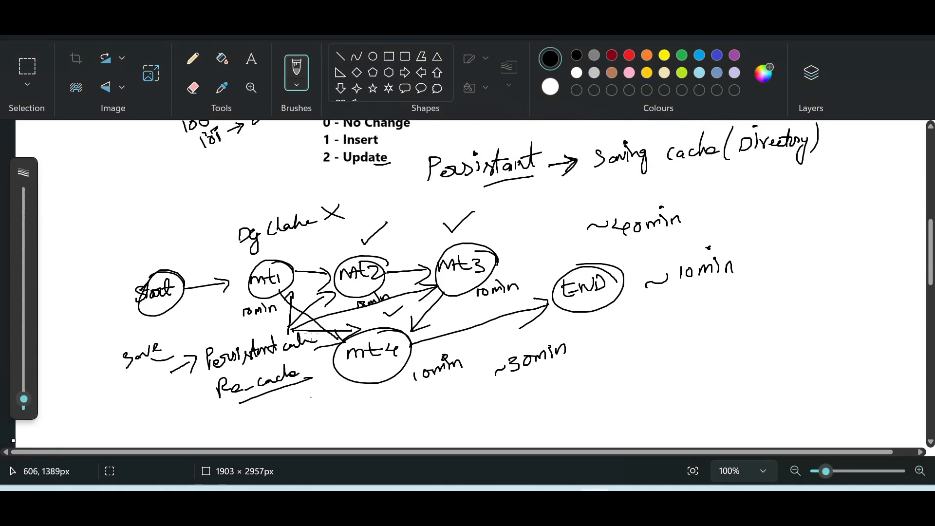
{"action": "scroll", "coordinate": [311, 335], "scroll_direction": "up", "scroll_amount": 8}
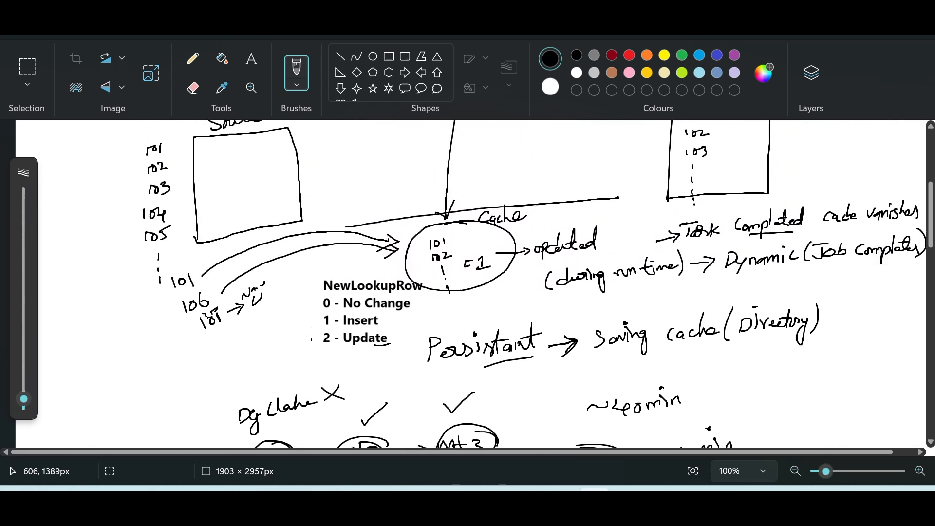
{"action": "scroll", "coordinate": [310, 334], "scroll_direction": "up", "scroll_amount": 5}
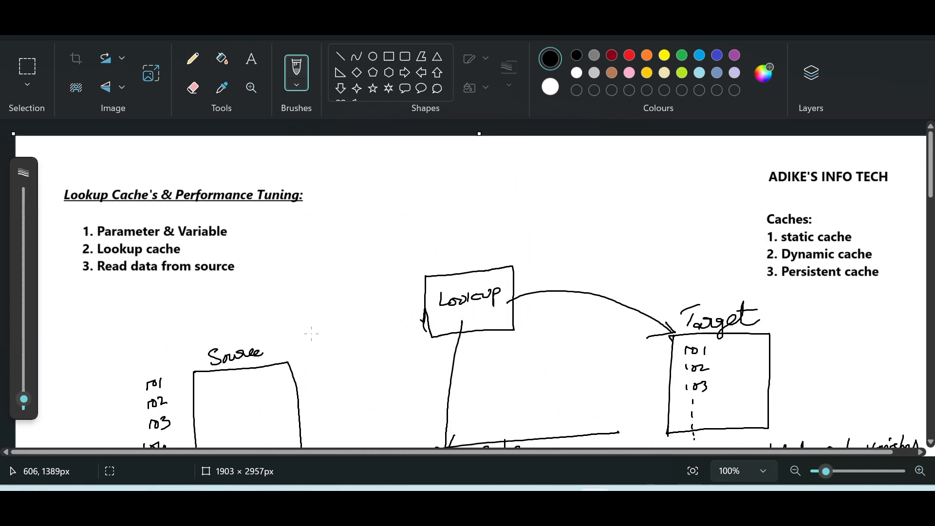
{"action": "scroll", "coordinate": [310, 334], "scroll_direction": "down", "scroll_amount": 2}
{"action": "scroll", "coordinate": [311, 334], "scroll_direction": "up", "scroll_amount": 1}
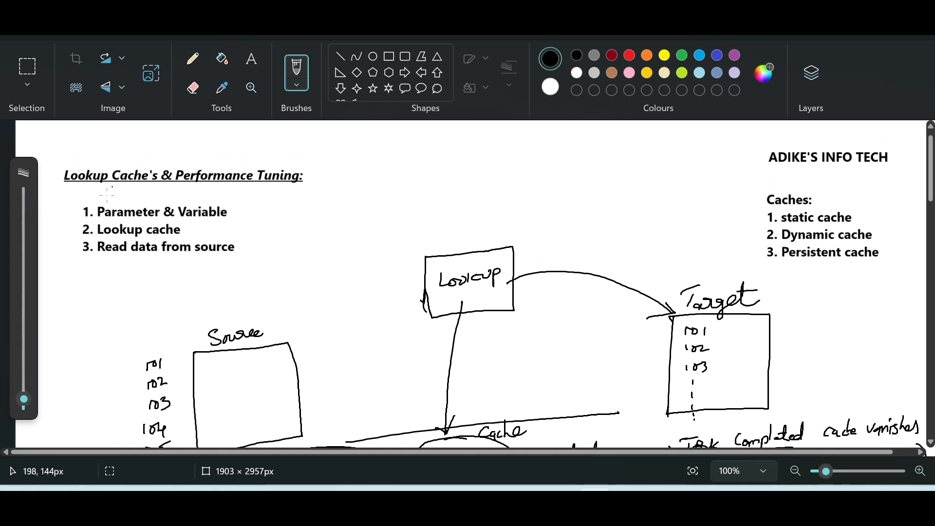